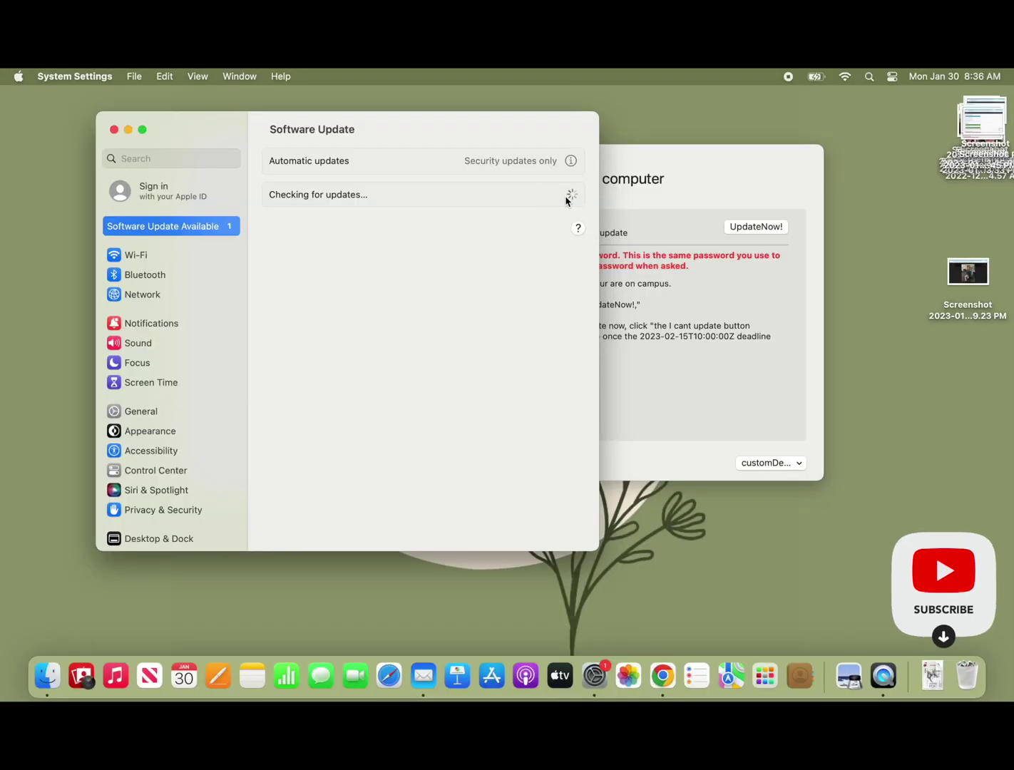
# Step: Start the macOS Ventura 13.2 update and accept the licence, then cancel the administrator sign-in
pyautogui.click(696, 195)
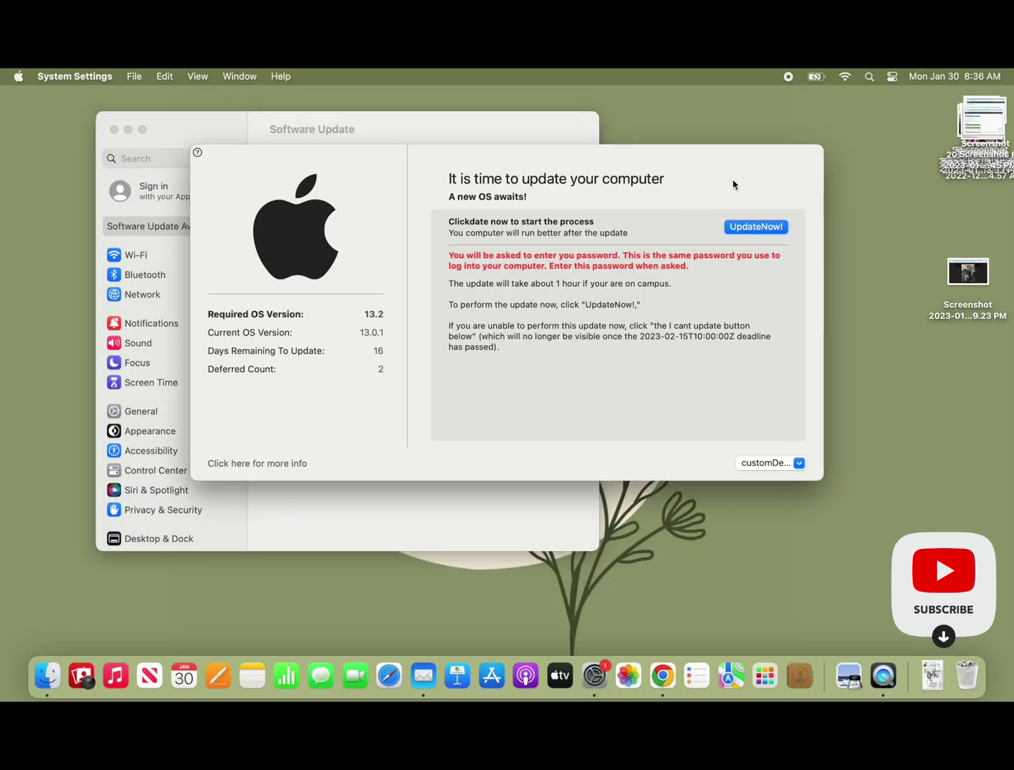
pyautogui.click(539, 134)
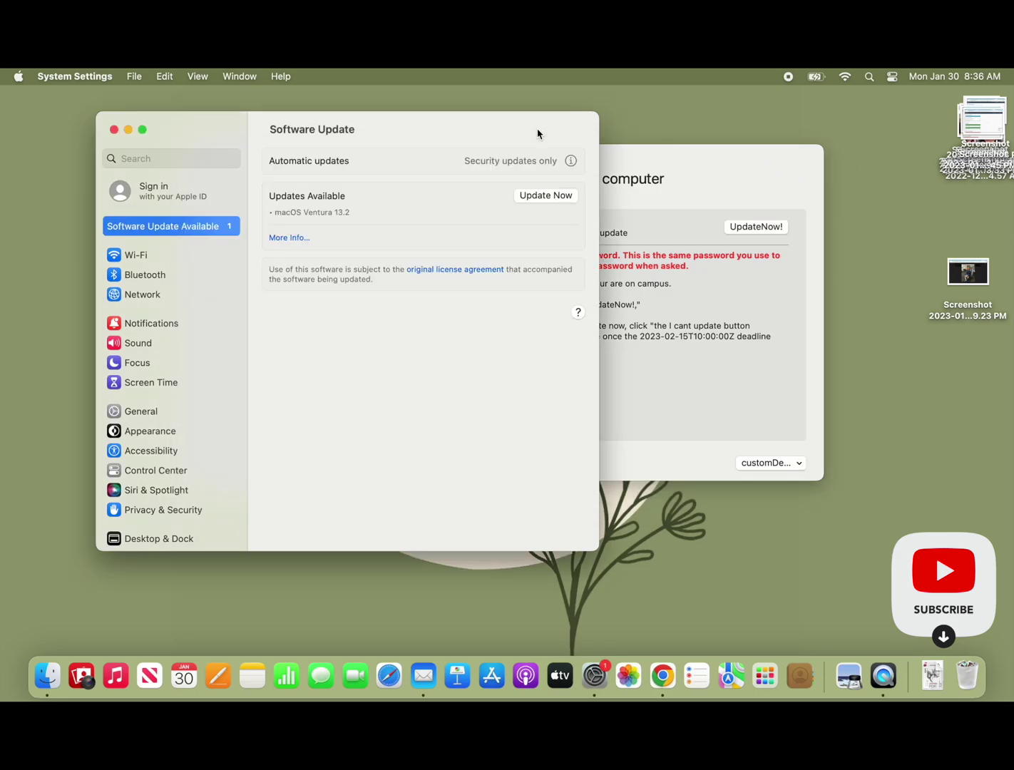
pyautogui.click(544, 196)
pyautogui.click(524, 478)
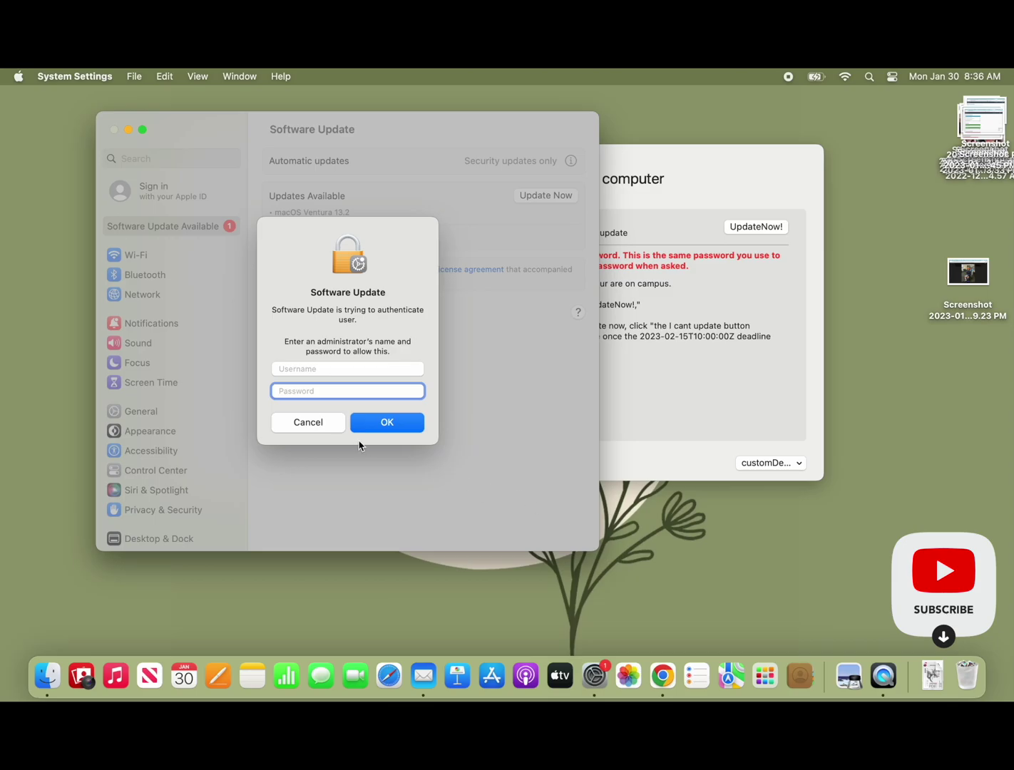
pyautogui.click(320, 428)
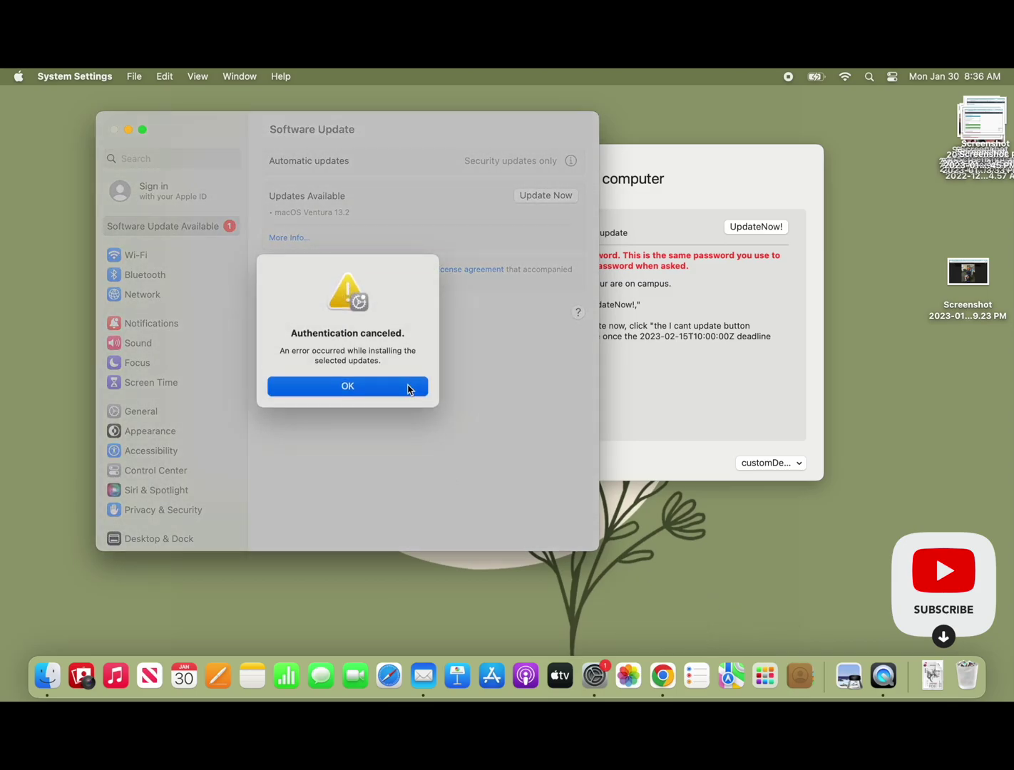
pyautogui.click(408, 388)
# Step: Dismiss the repeated sign-in prompt and launch Self Service through a Spotlight search for 'self'
pyautogui.click(869, 77)
pyautogui.write('self Service')
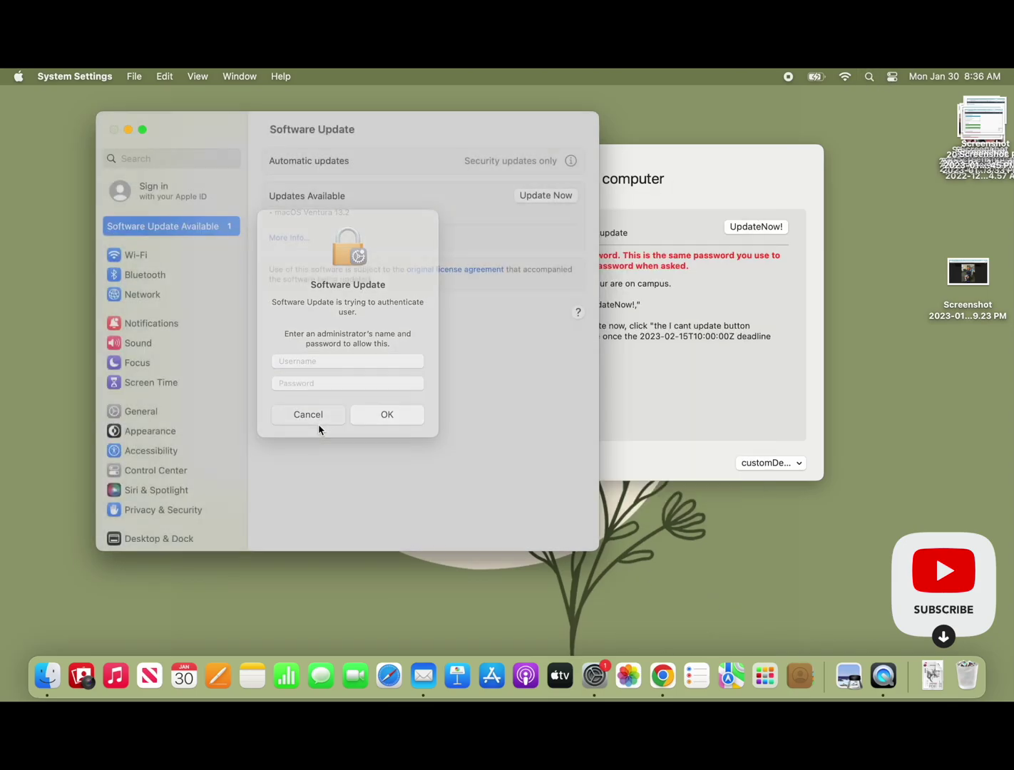
pyautogui.click(319, 428)
pyautogui.click(409, 388)
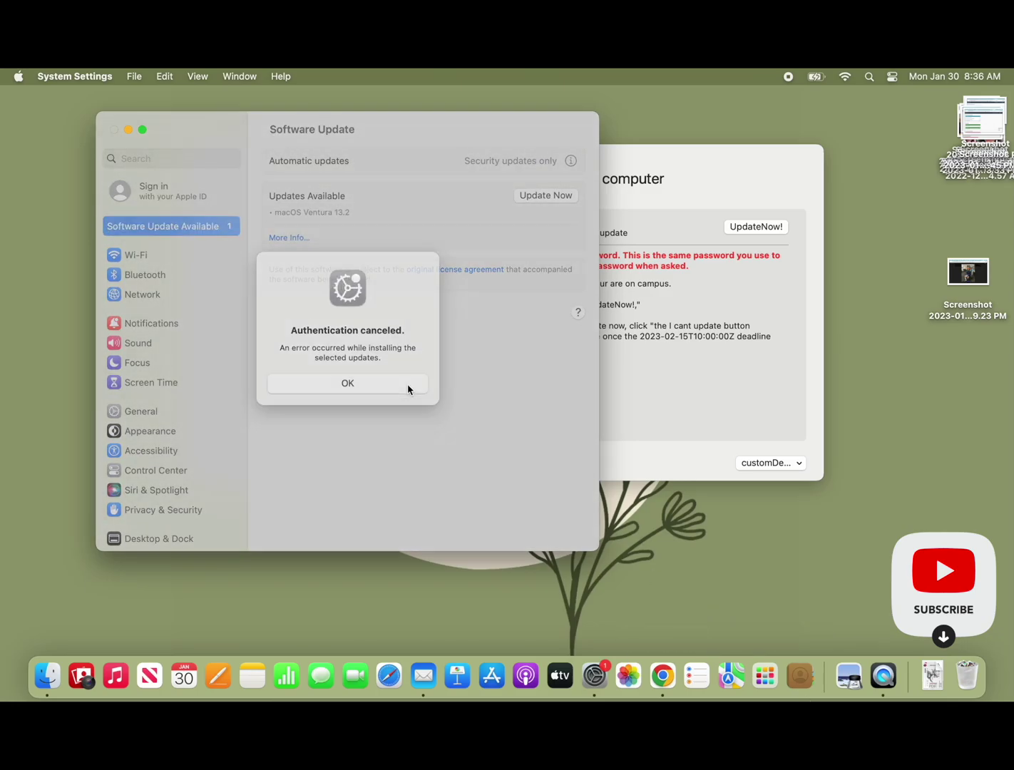
pyautogui.click(869, 76)
pyautogui.write('self')
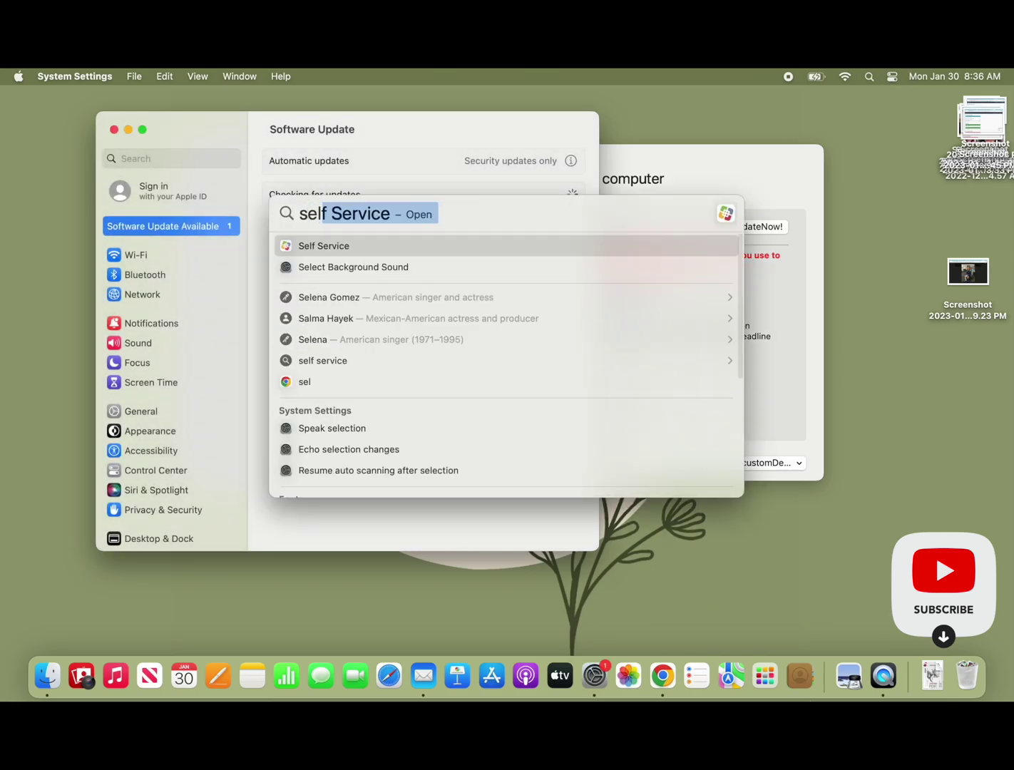
pyautogui.press('Escape')
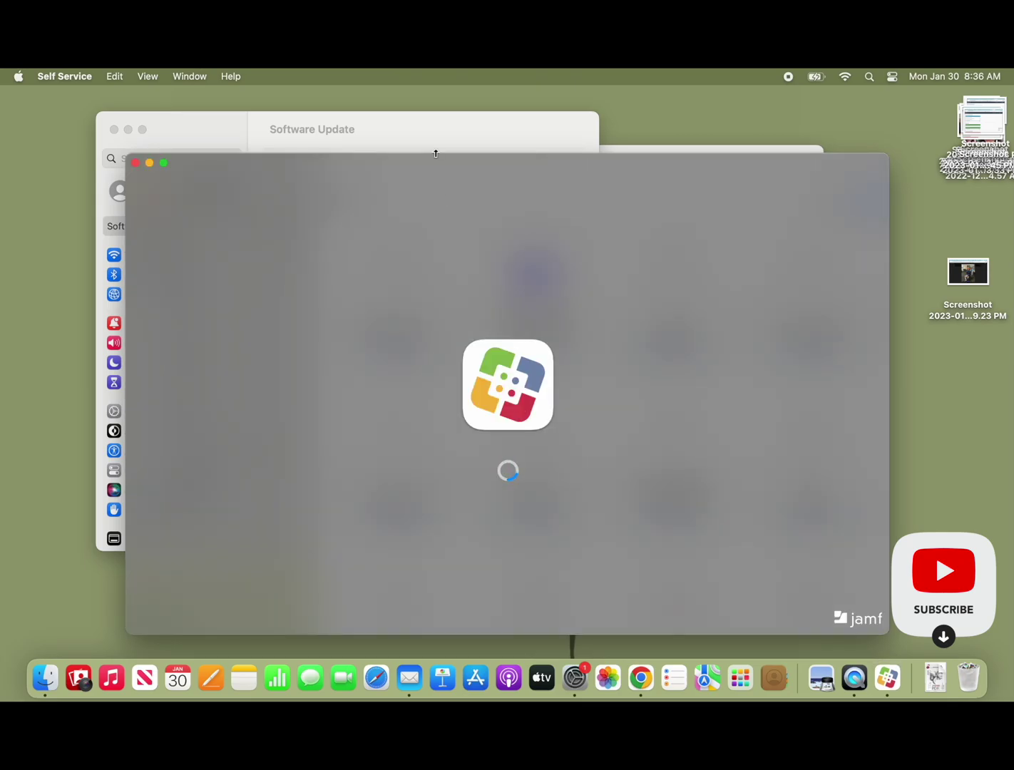
# Step: Open 'An - Update to Ventura!' in Self Service and start its Install - Ventura! upgrade
pyautogui.moveTo(435, 157); pyautogui.dragTo(452, 140)
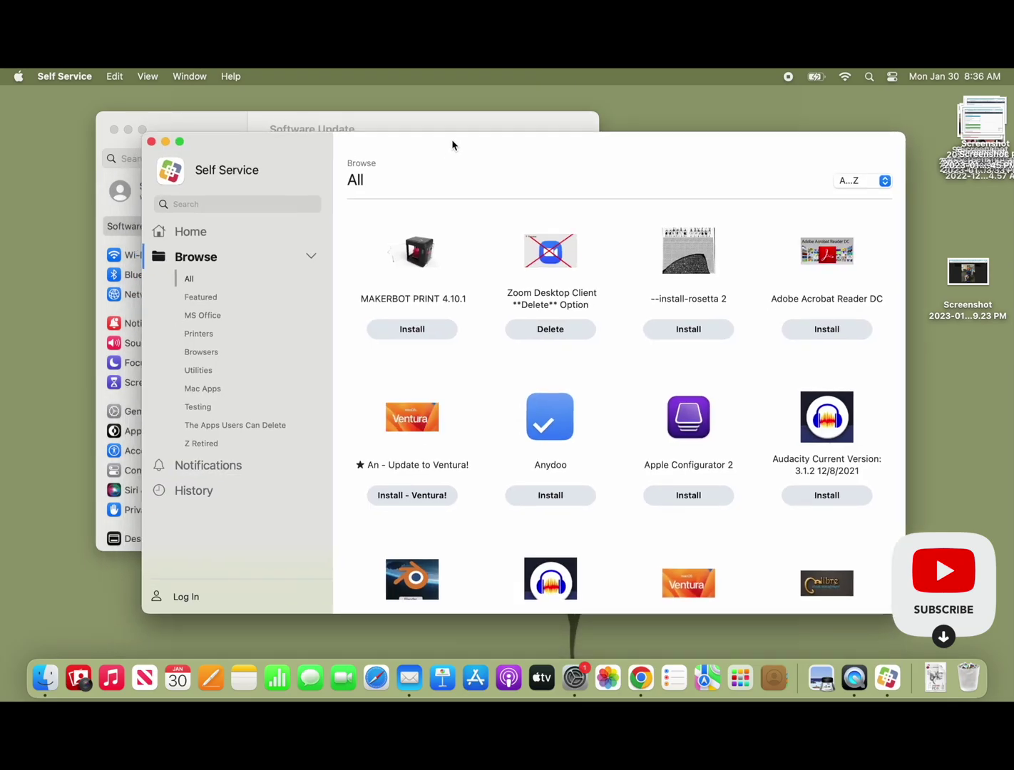
pyautogui.click(420, 497)
pyautogui.scroll(-5, 475, 425)
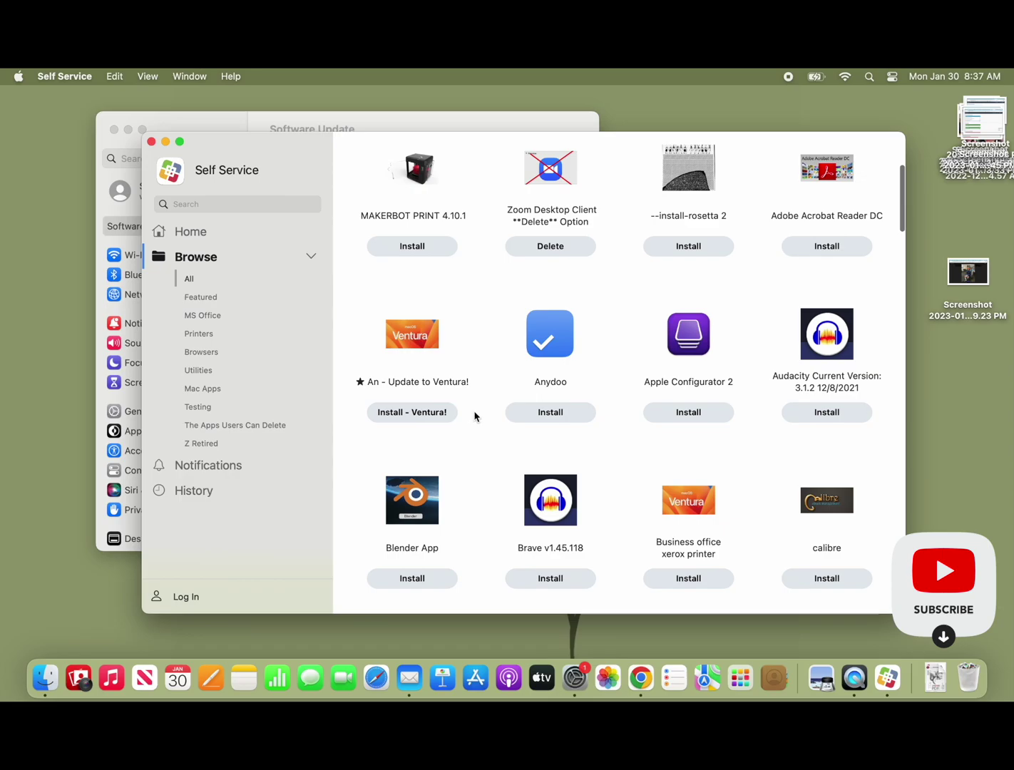
pyautogui.click(412, 420)
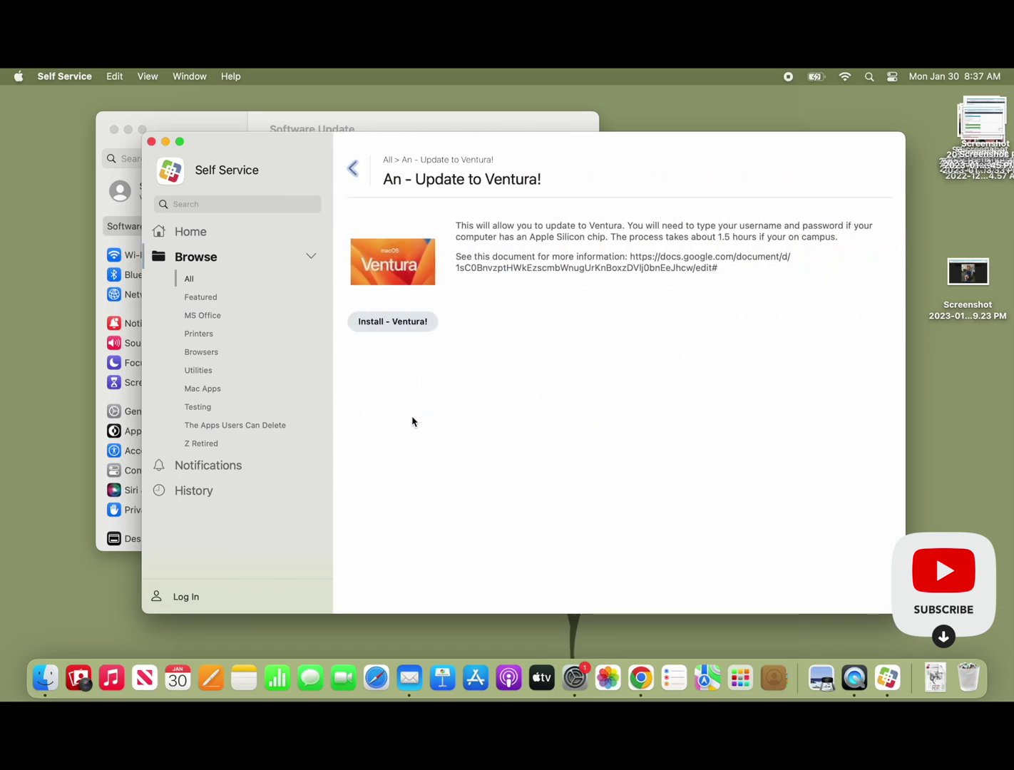
pyautogui.click(403, 322)
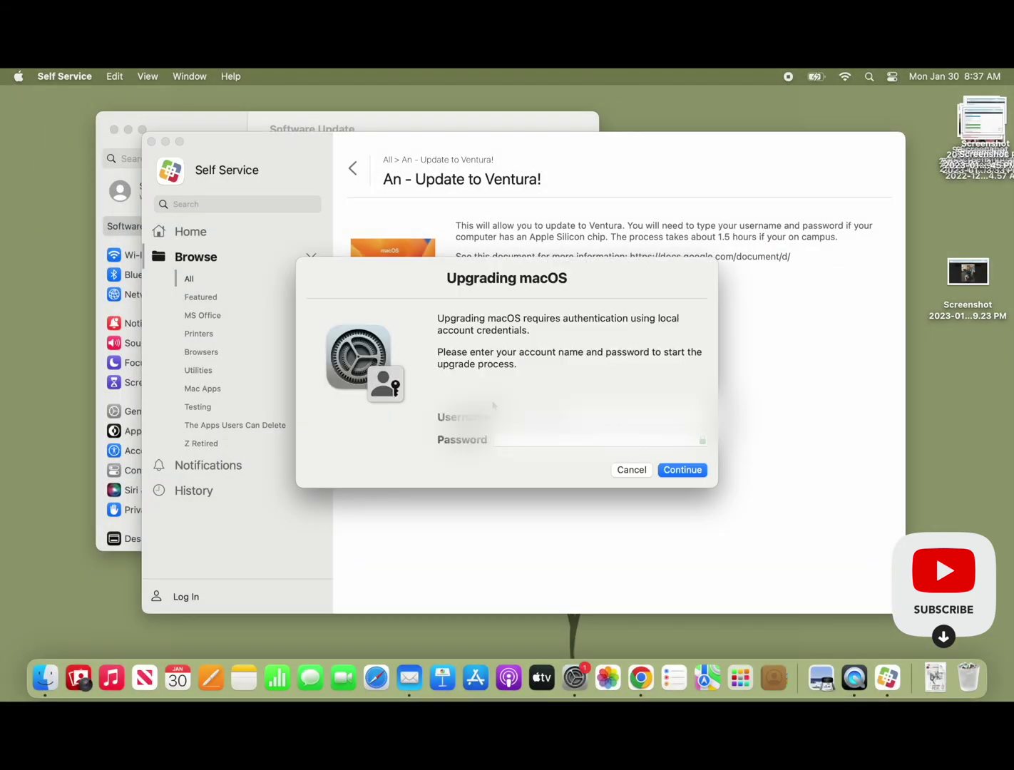
# Step: Enter the local account password in the Upgrading macOS dialog
pyautogui.click(522, 440)
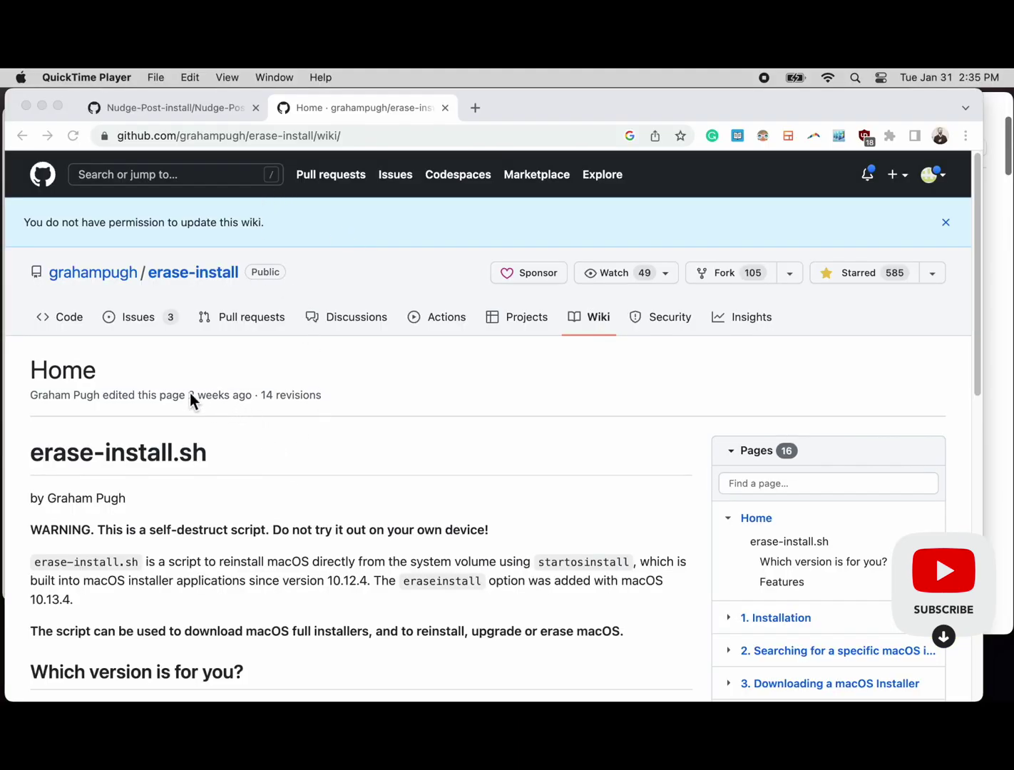
# Step: Scroll through the erase-install wiki Home page in the browser
pyautogui.click(161, 394)
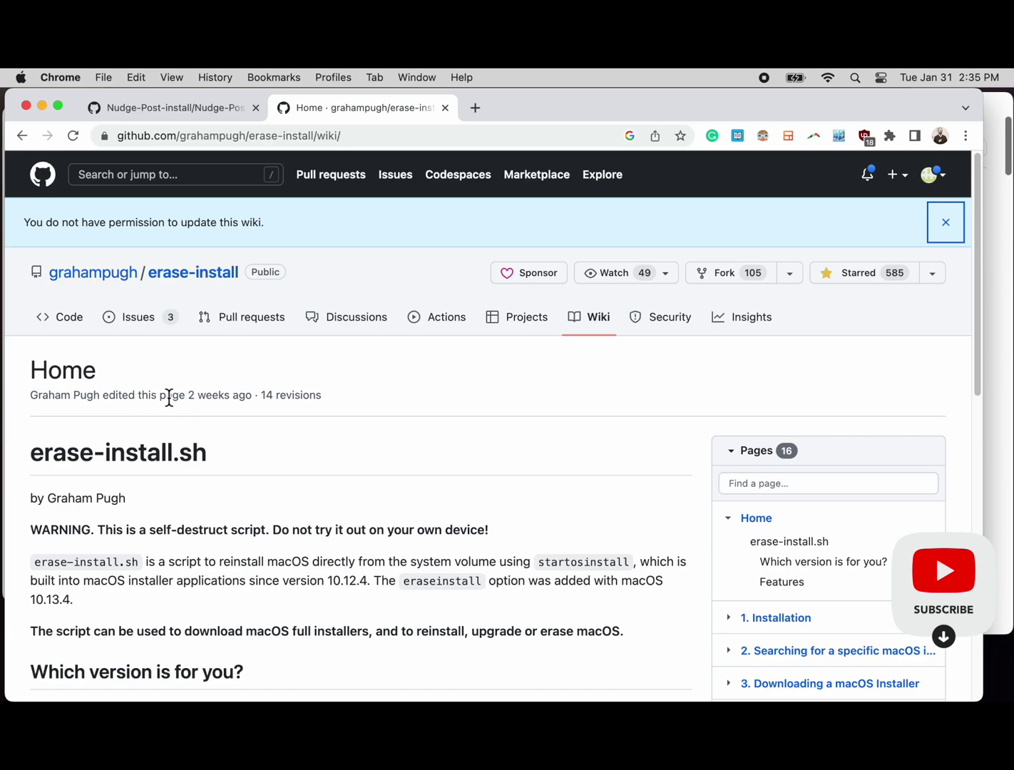
pyautogui.click(160, 397)
pyautogui.moveTo(160, 396); pyautogui.dragTo(253, 390)
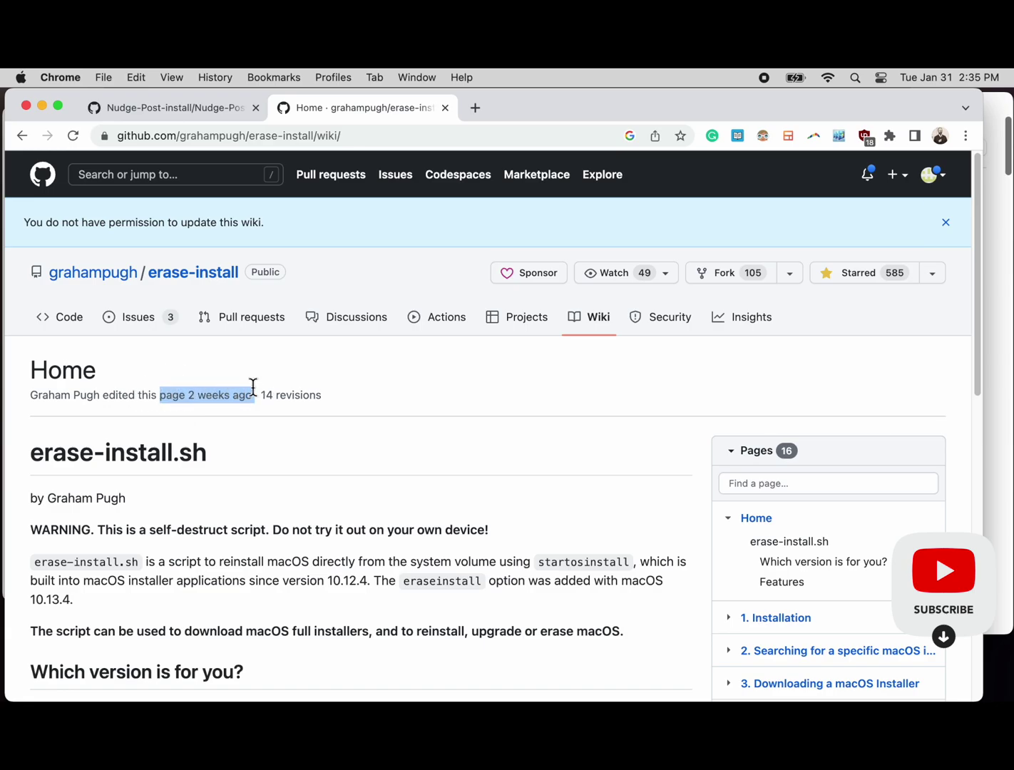
pyautogui.scroll(-5, 303, 488)
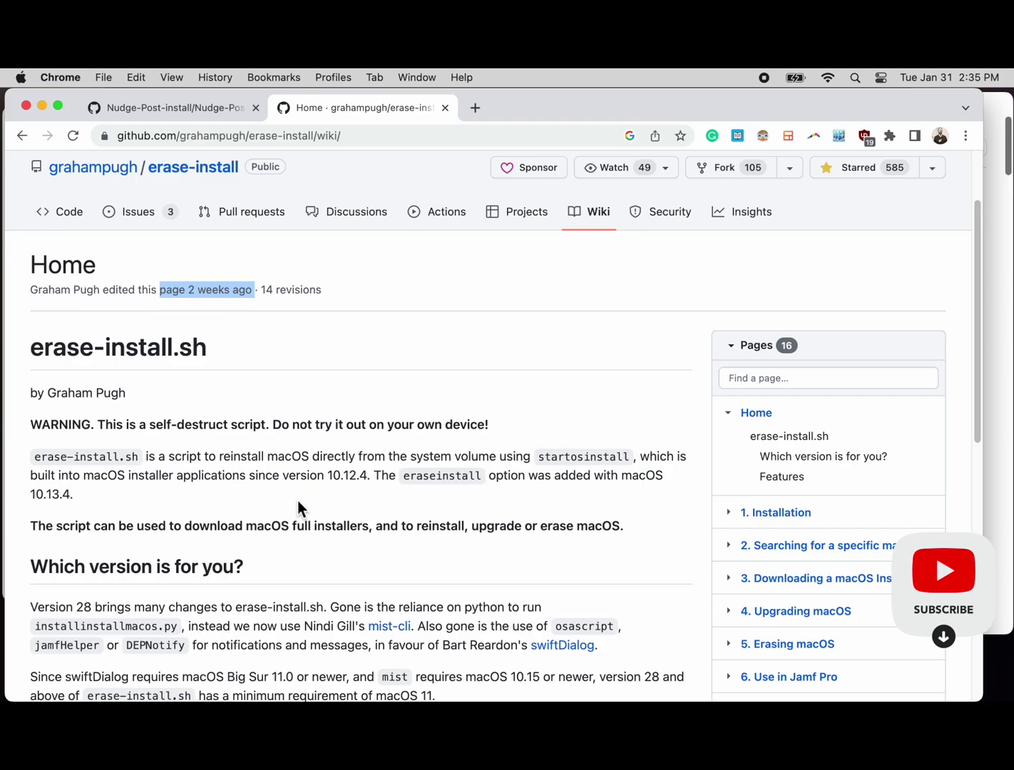
pyautogui.scroll(-3, 299, 502)
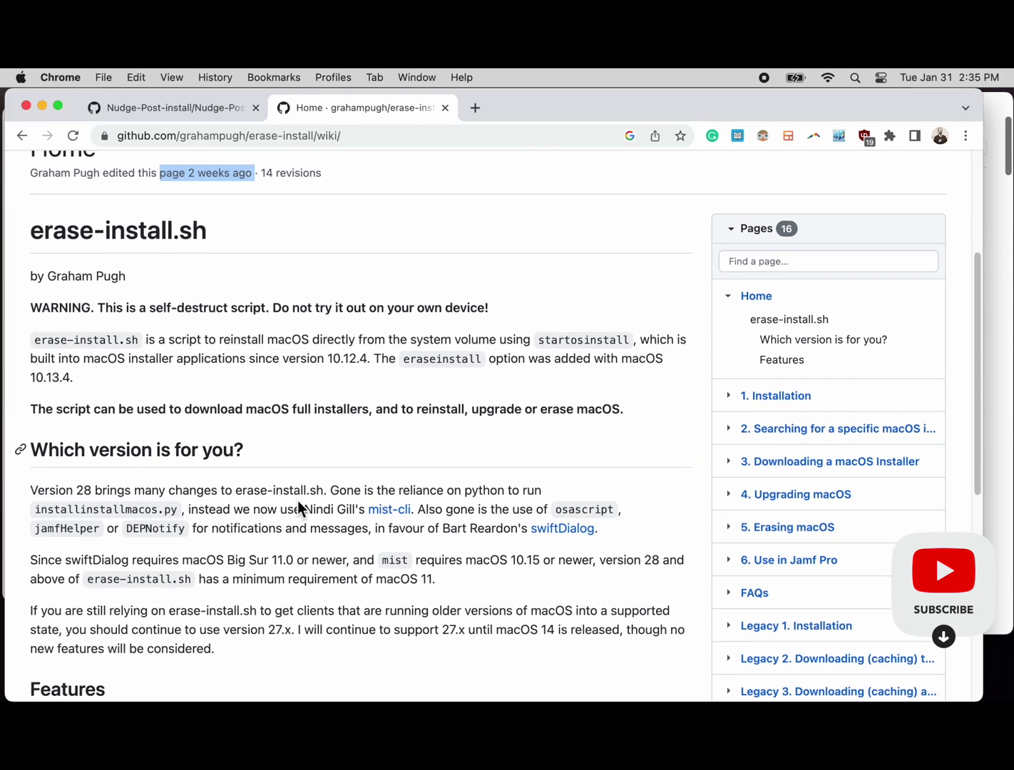
pyautogui.scroll(-1, 290, 511)
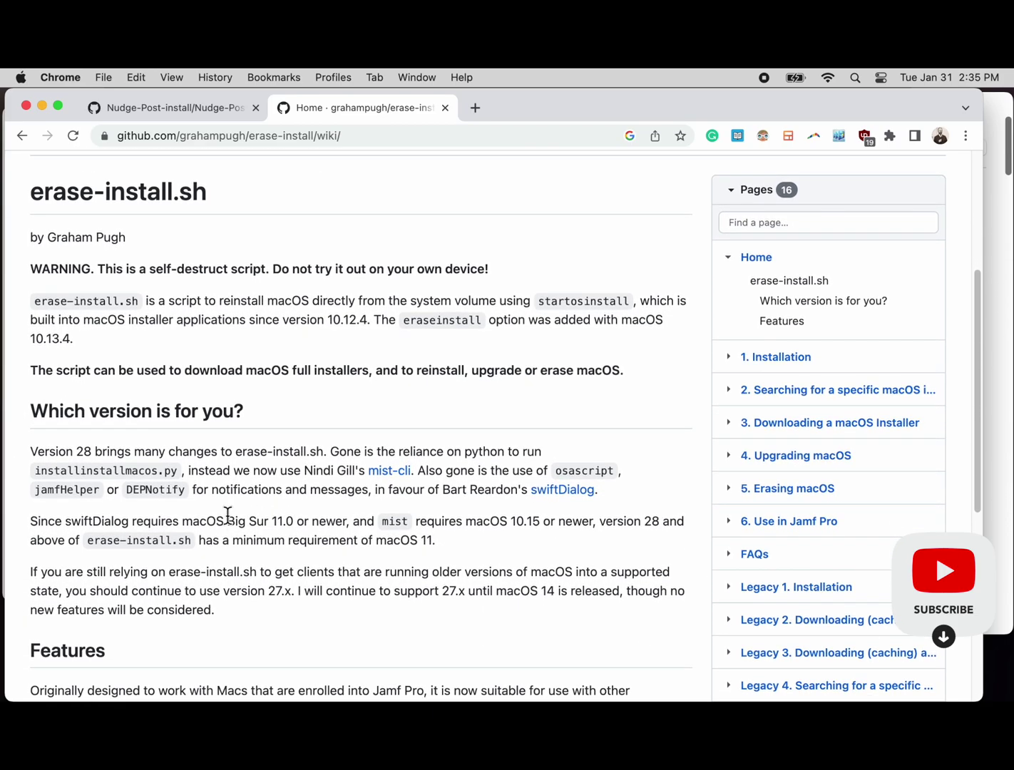
pyautogui.scroll(-1, 228, 514)
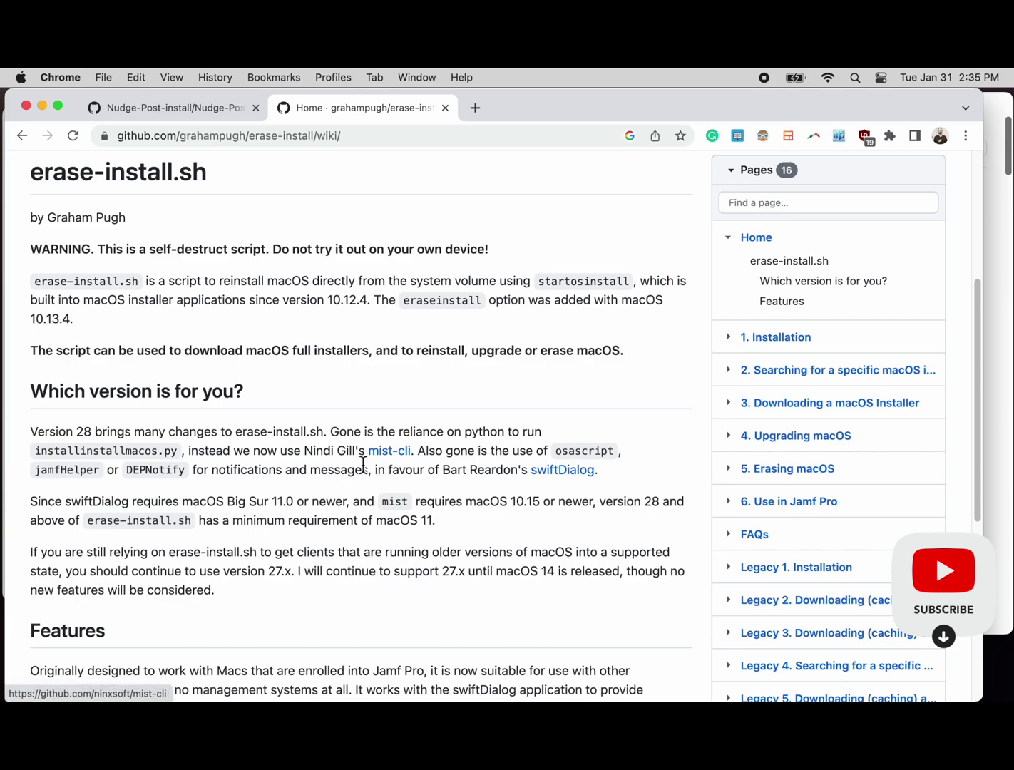
pyautogui.scroll(-1, 321, 485)
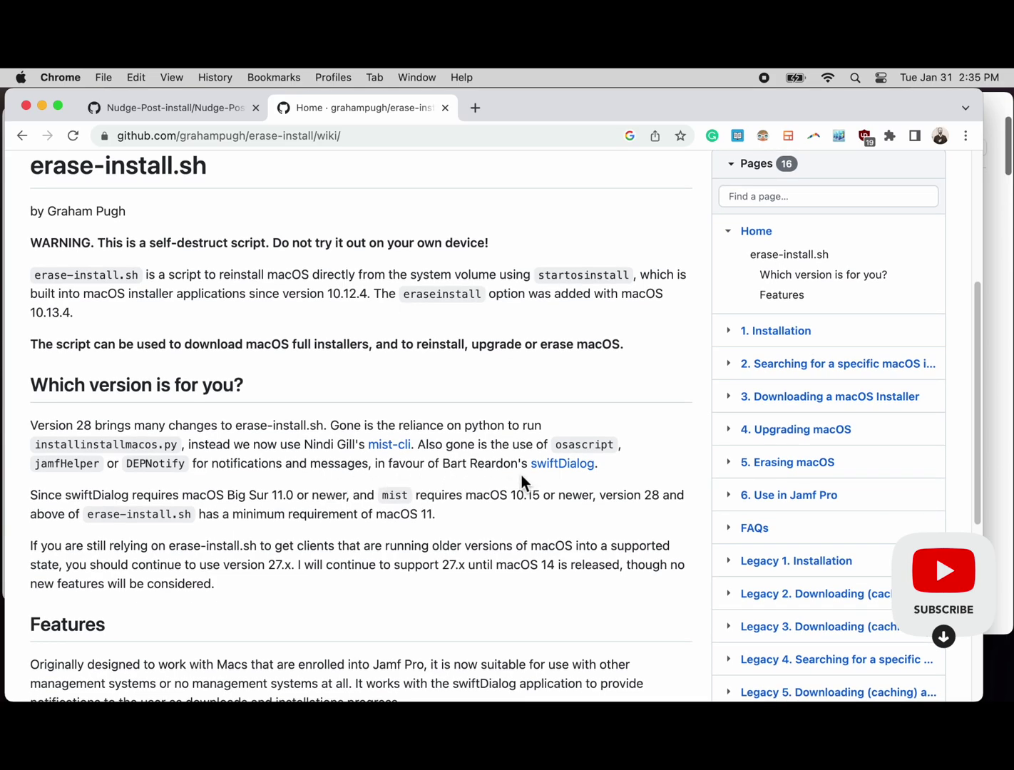
# Step: Open the swiftDialog link in a new tab and scroll through its README
pyautogui.rightClick(560, 464)
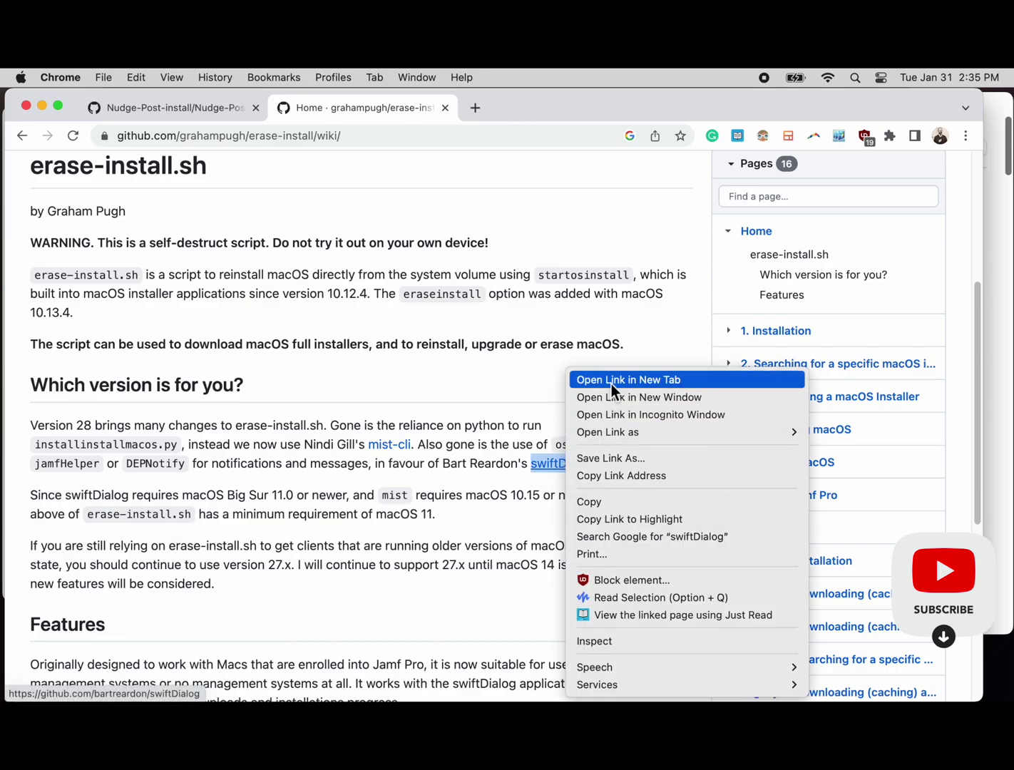
pyautogui.click(611, 380)
pyautogui.click(526, 114)
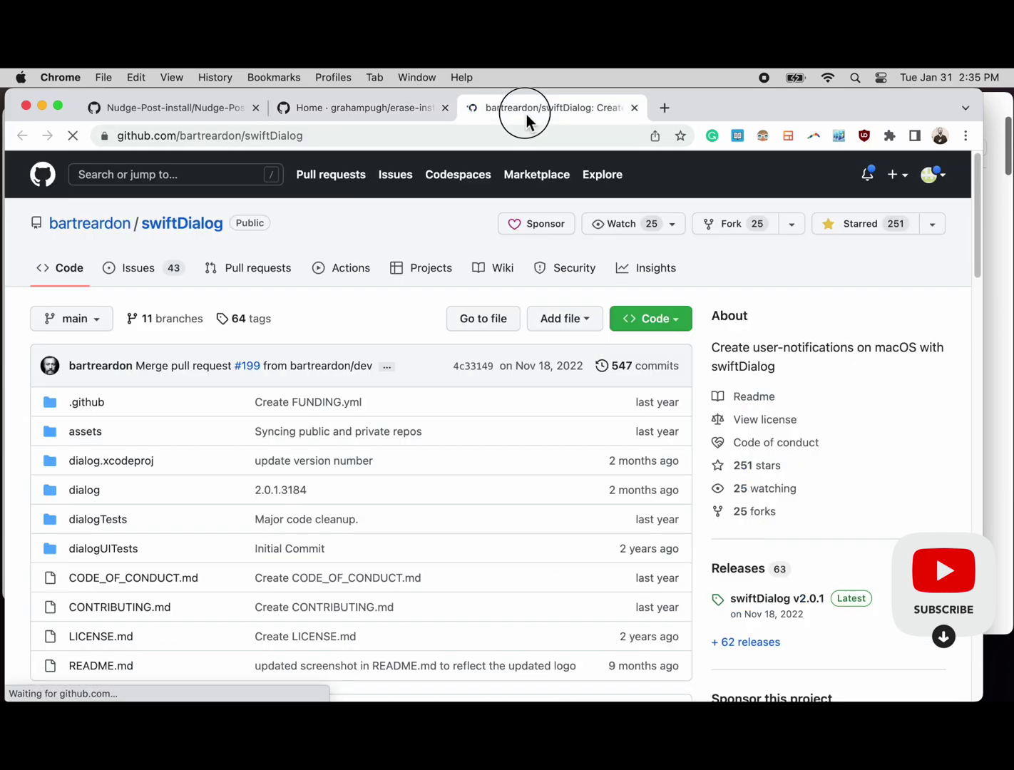
pyautogui.scroll(-3, 453, 450)
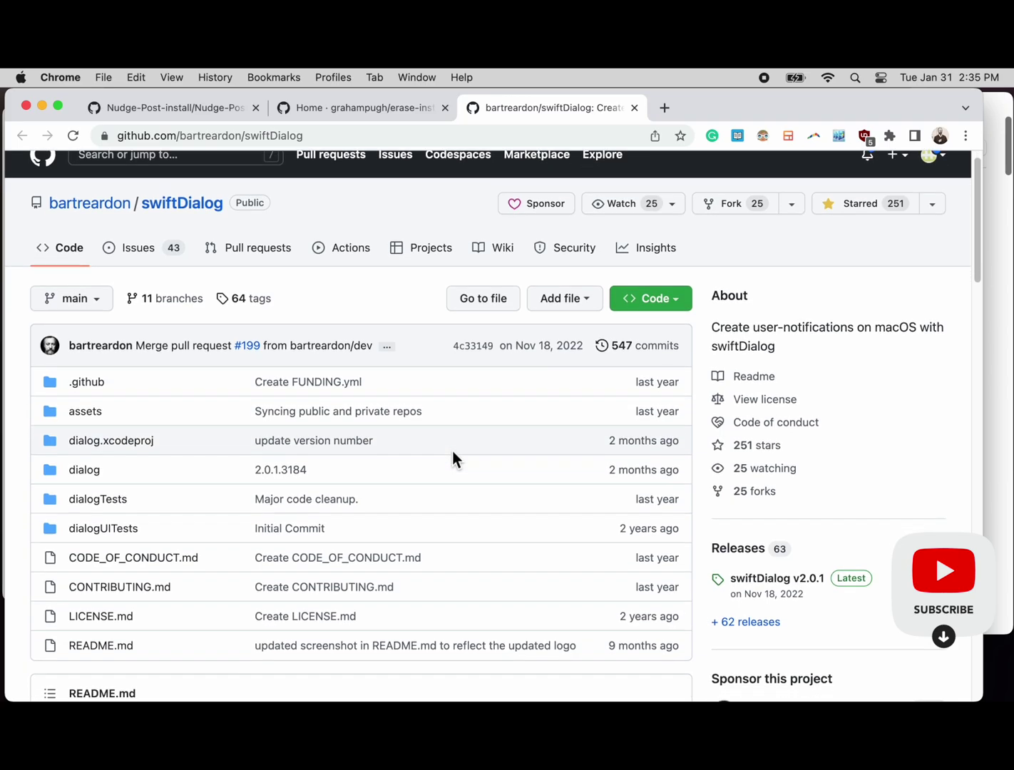
pyautogui.scroll(-5, 453, 456)
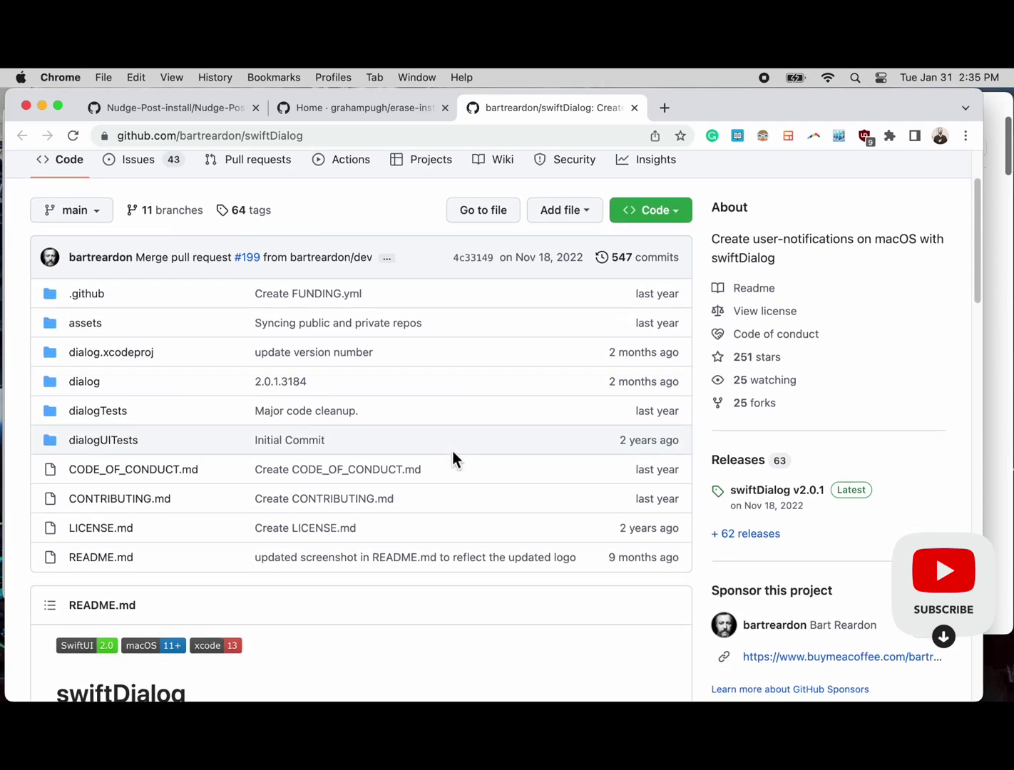
pyautogui.scroll(-15, 453, 457)
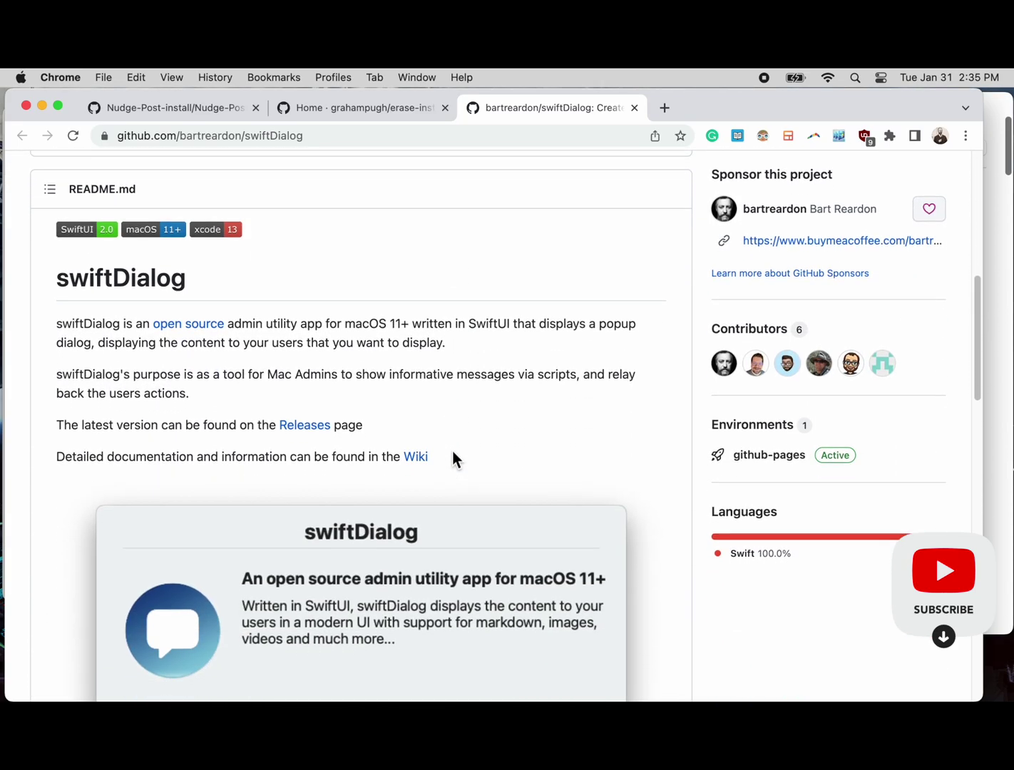
pyautogui.scroll(-20, 452, 456)
pyautogui.scroll(20, 453, 457)
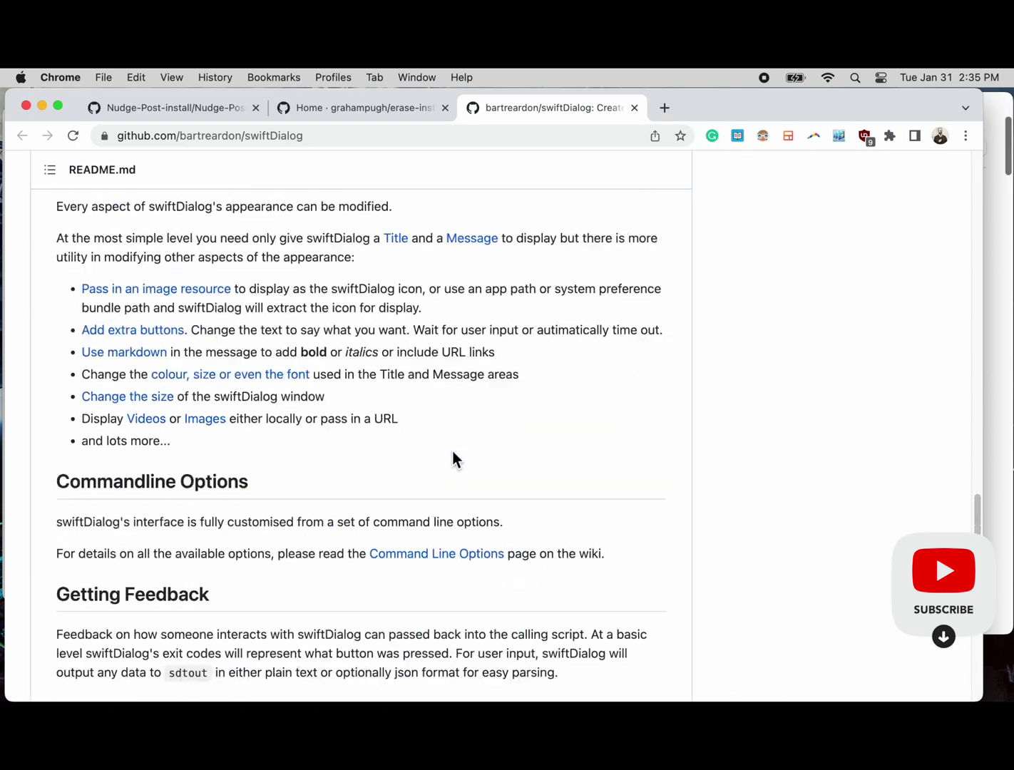
# Step: Go back to the erase-install wiki tab and scroll down to the Features section
pyautogui.click(375, 117)
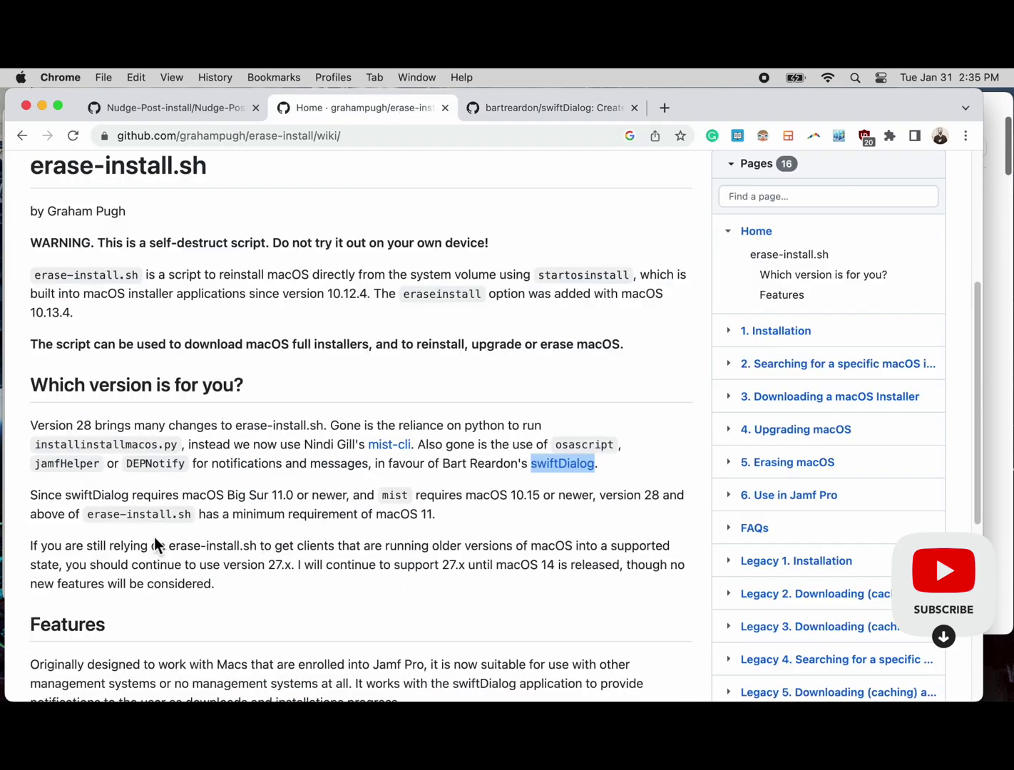
pyautogui.scroll(-1, 202, 575)
pyautogui.scroll(-5, 205, 592)
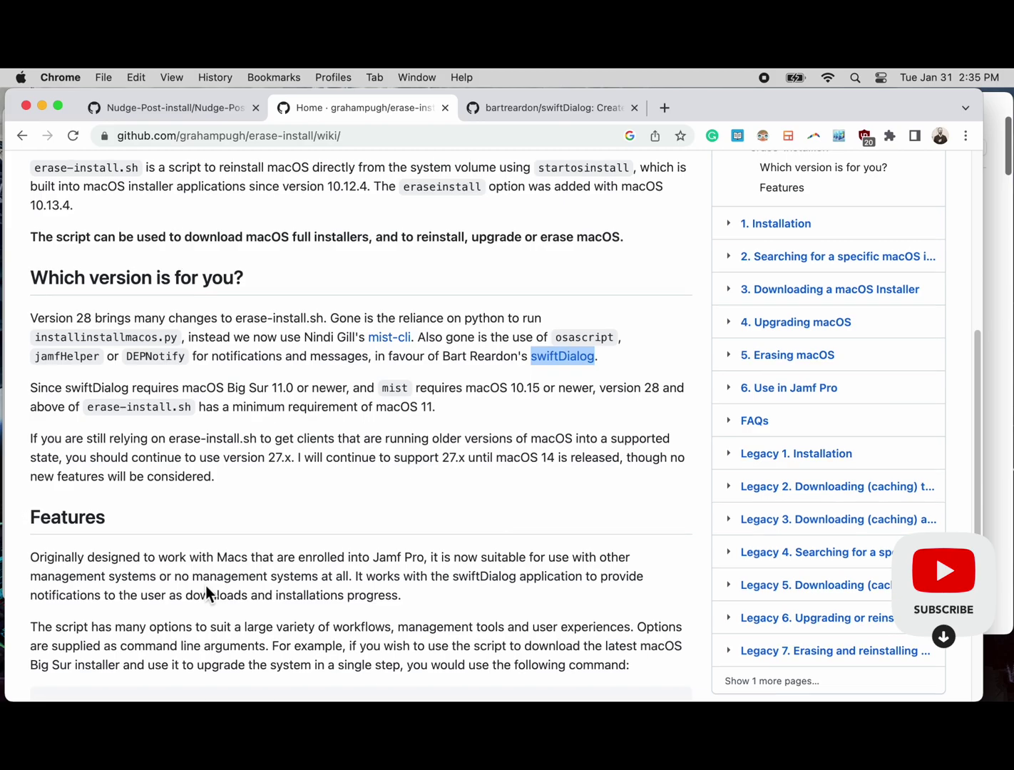
pyautogui.scroll(-3, 206, 589)
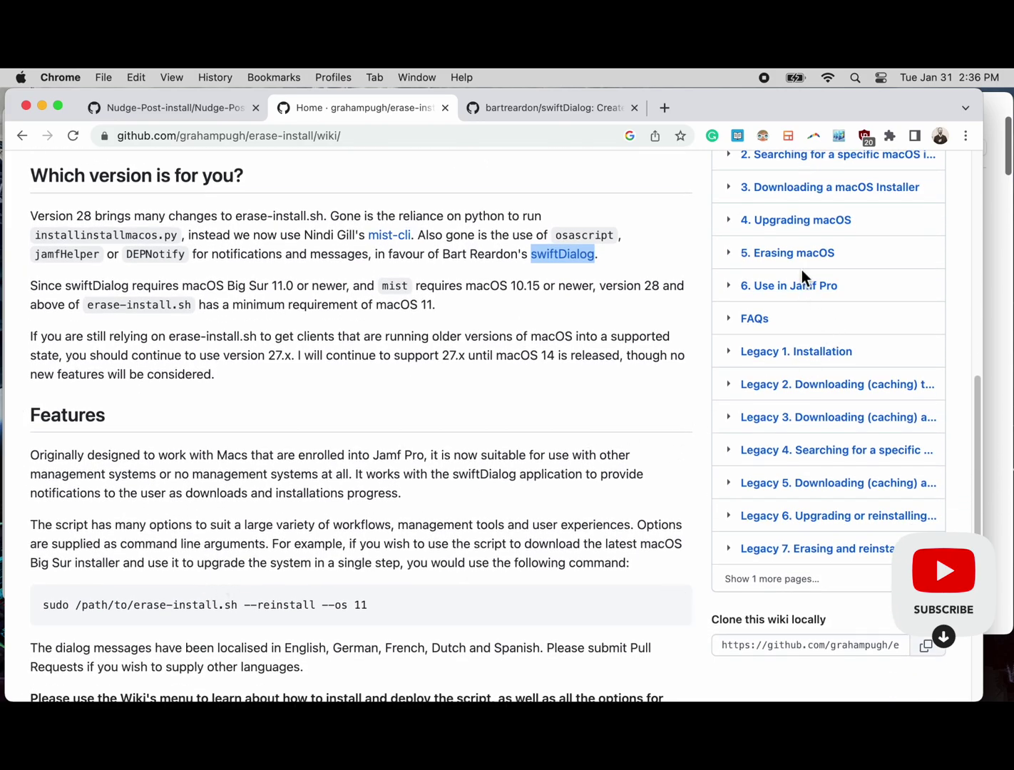
# Step: Open and read the erase-install '6. Use in Jamf Pro' wiki page
pyautogui.click(800, 303)
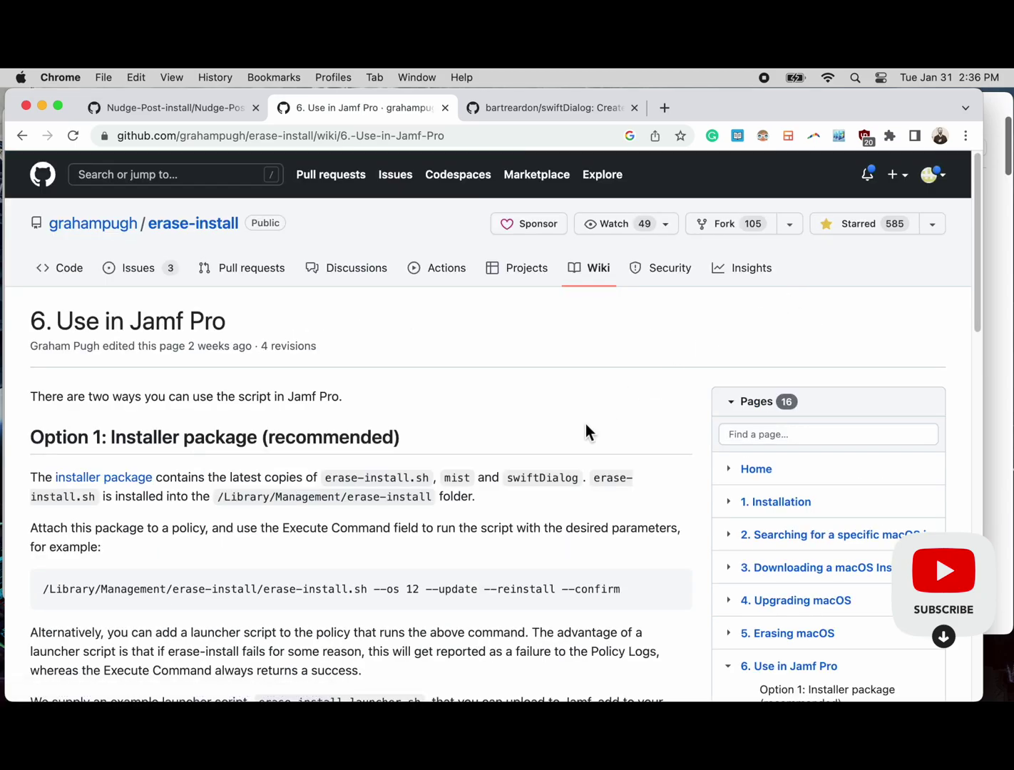
pyautogui.scroll(-7, 519, 548)
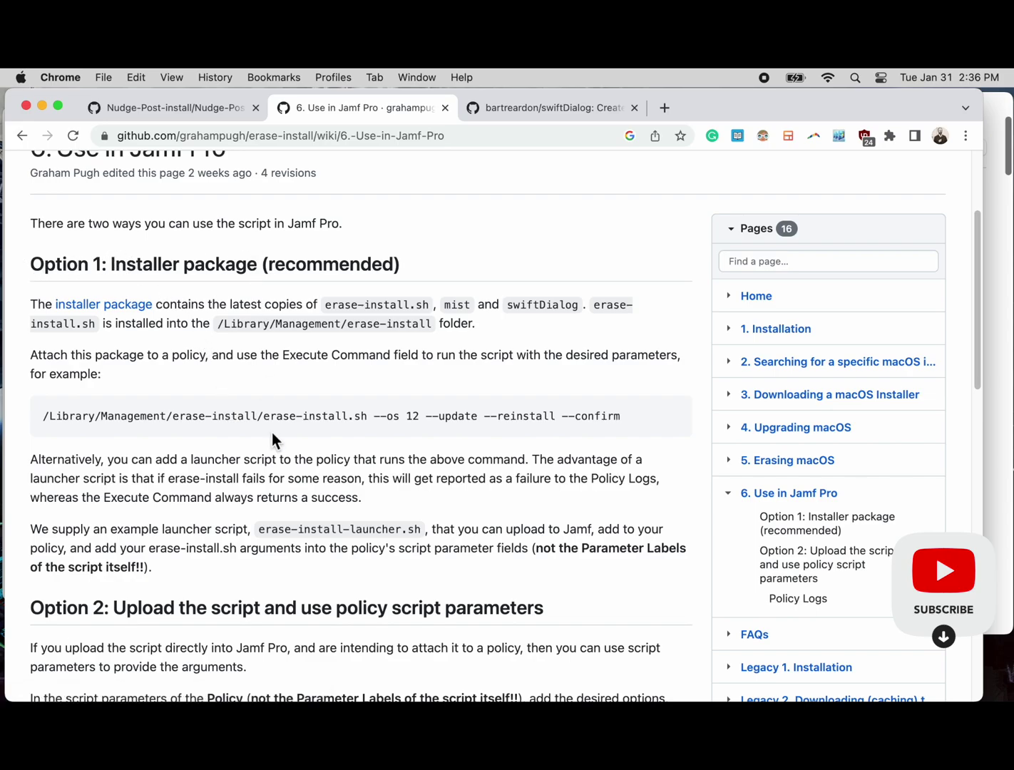
pyautogui.scroll(-5, 311, 568)
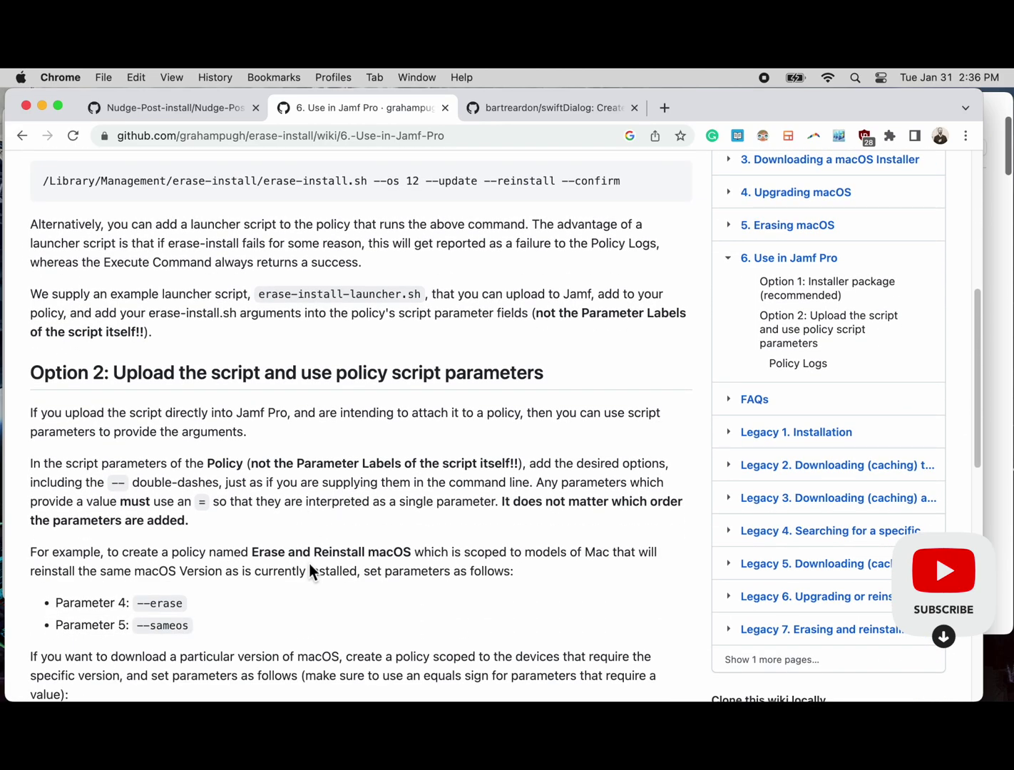
pyautogui.scroll(3, 311, 570)
# Step: Browse the Nudge-Post-install wiki Home page, then bring up Jamf Pro's Advanced Computer Searches
pyautogui.click(155, 111)
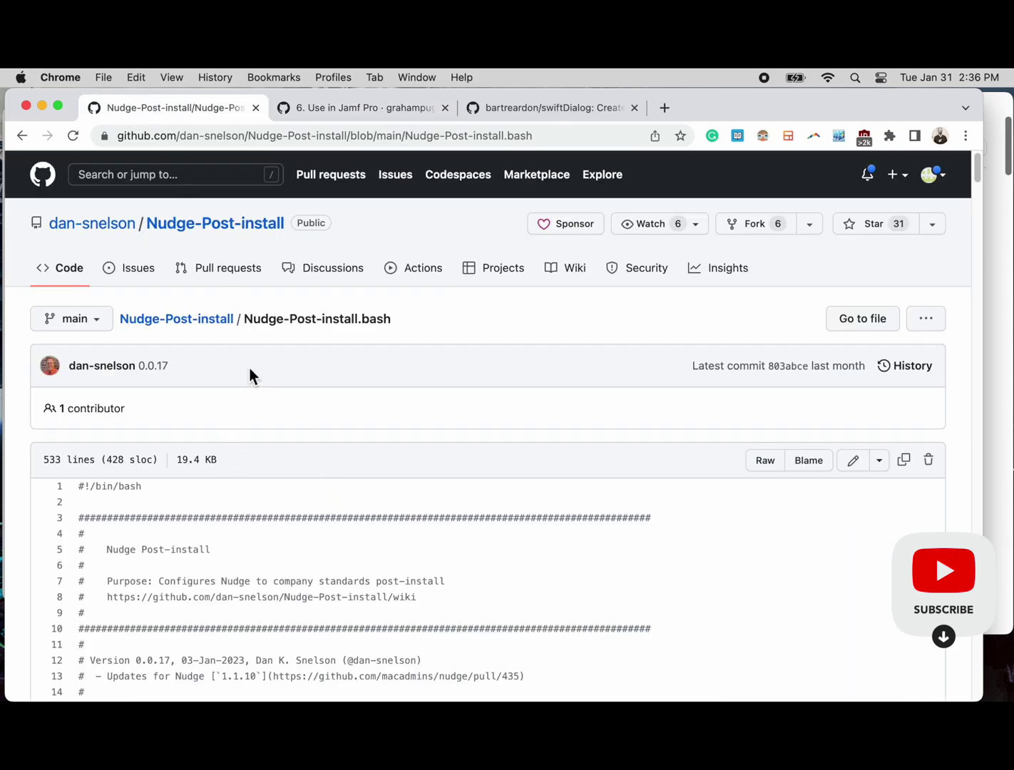
pyautogui.click(182, 225)
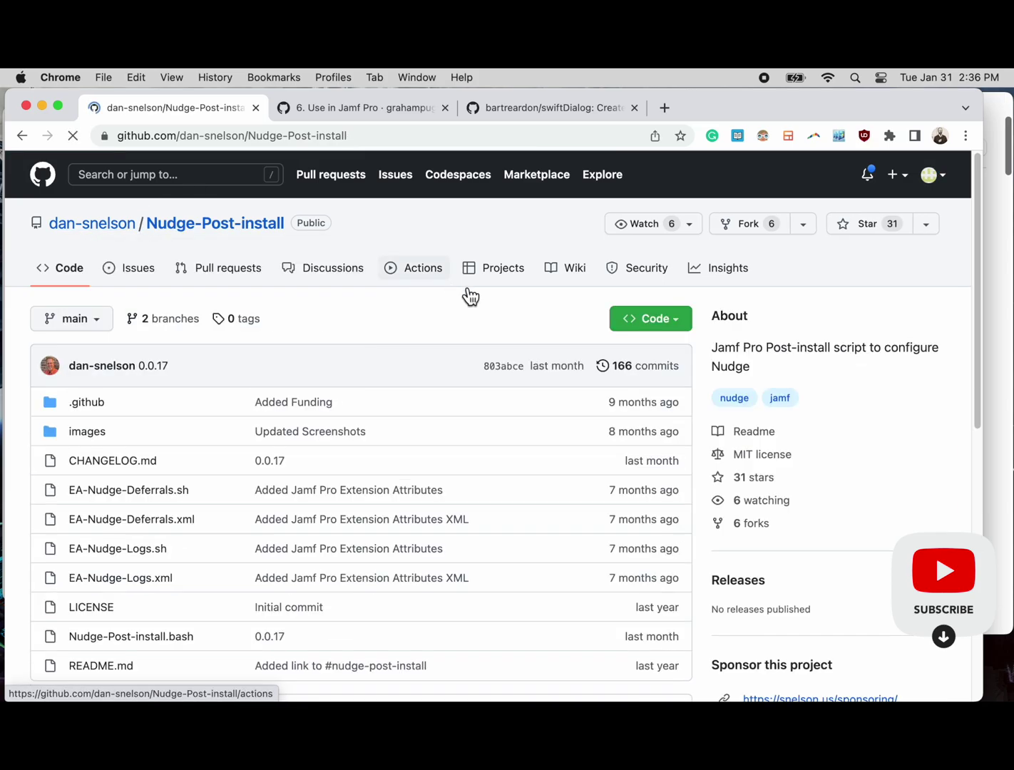
pyautogui.click(571, 288)
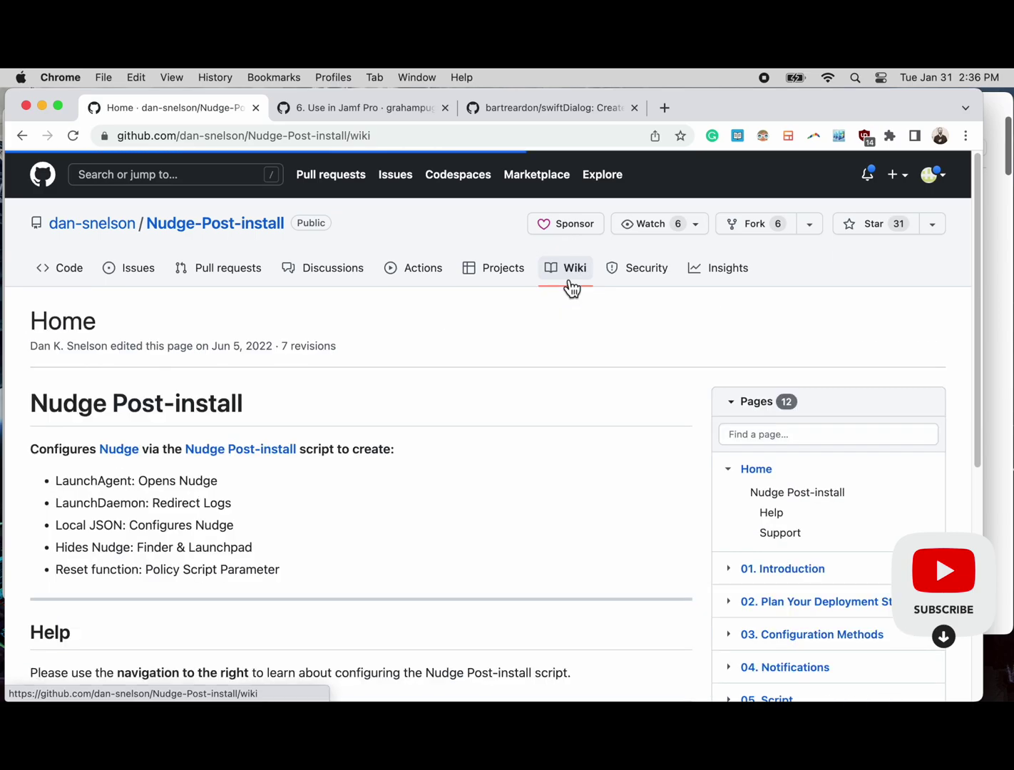
pyautogui.scroll(-1, 460, 479)
pyautogui.scroll(-5, 460, 481)
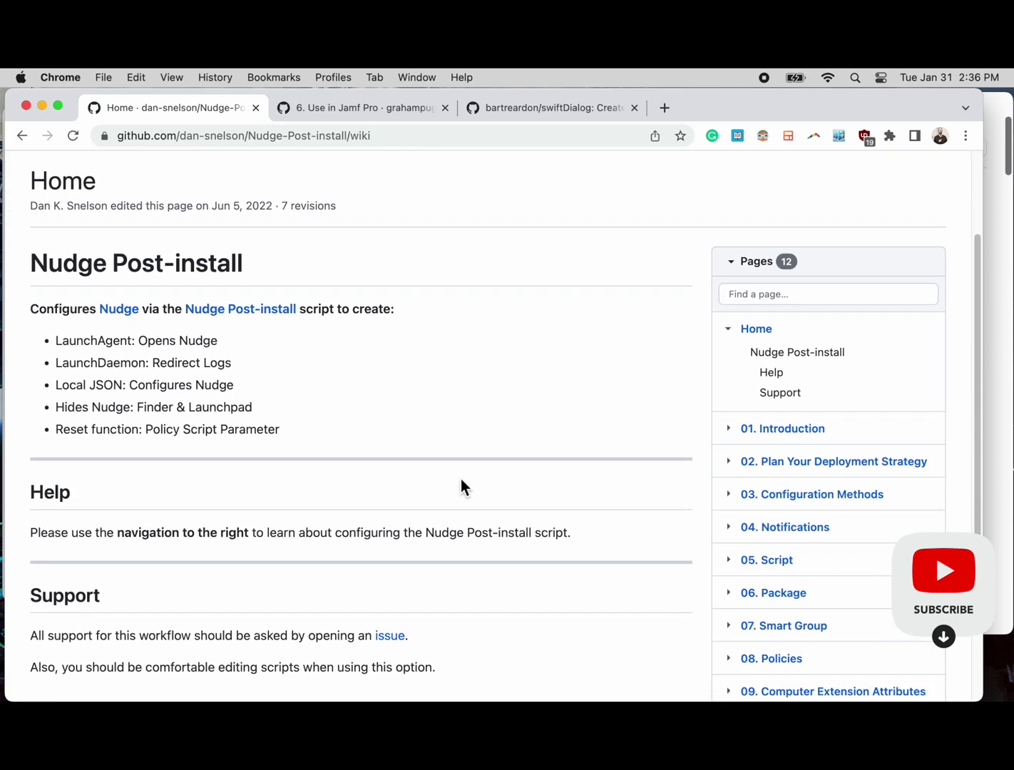
pyautogui.scroll(6, 460, 480)
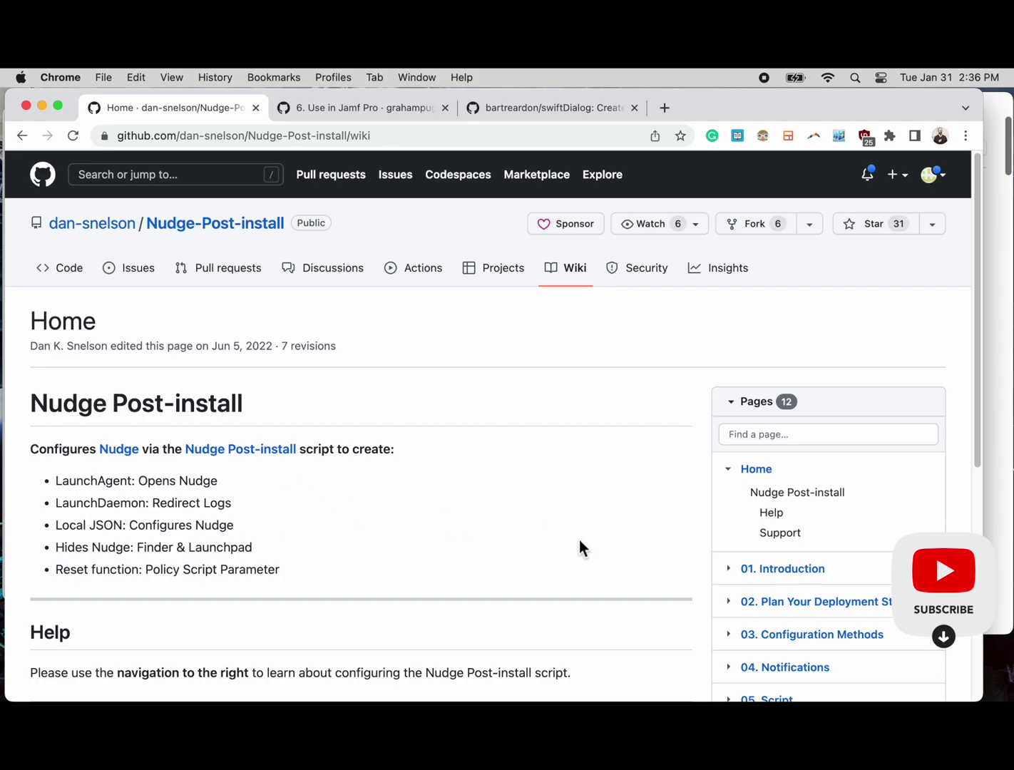
pyautogui.scroll(-3, 579, 540)
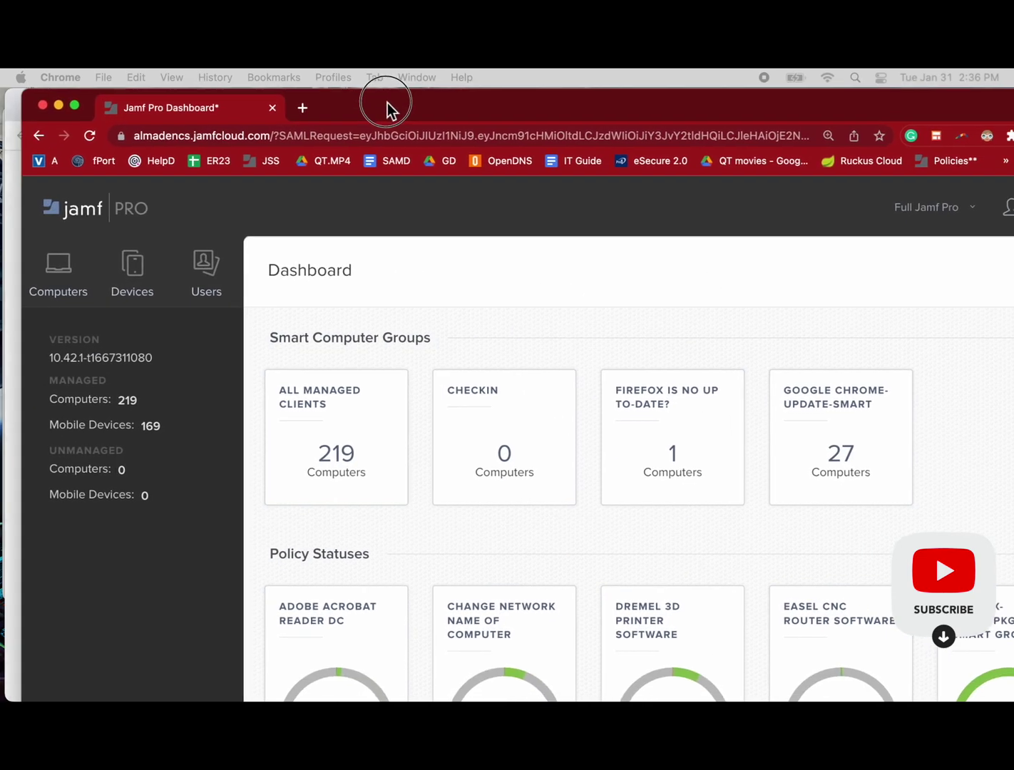
pyautogui.moveTo(387, 103)
pyautogui.mouseDown()
pyautogui.moveTo(368, 92)
pyautogui.moveTo(400, 91)
pyautogui.mouseUp()
pyautogui.click(69, 296)
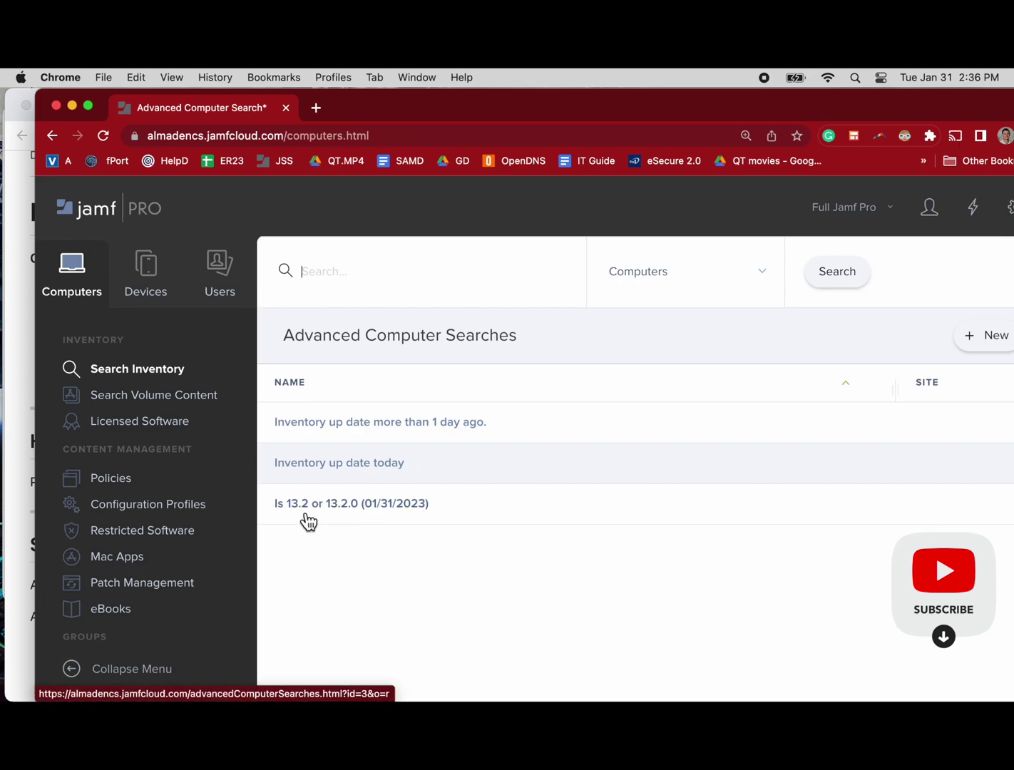
# Step: View the computers returned by the 'Is 13.2 or 13.2.0 (01/31/2023)' advanced search
pyautogui.click(306, 516)
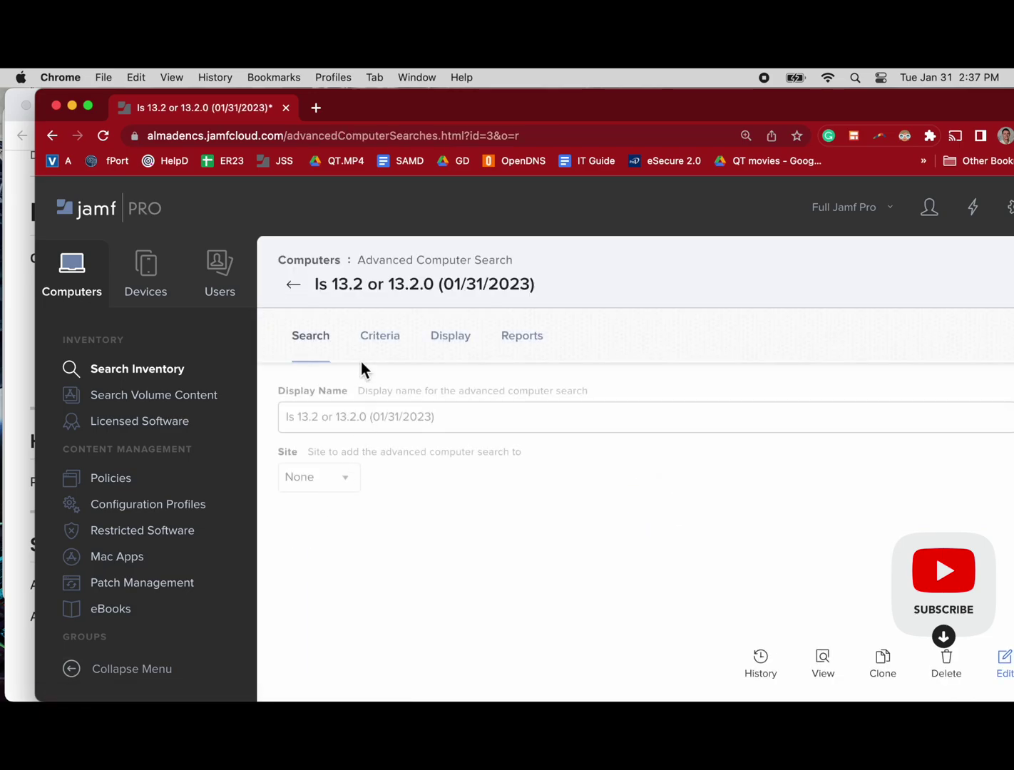
pyautogui.click(822, 659)
pyautogui.moveTo(646, 112); pyautogui.dragTo(618, 106)
pyautogui.scroll(-1, 529, 565)
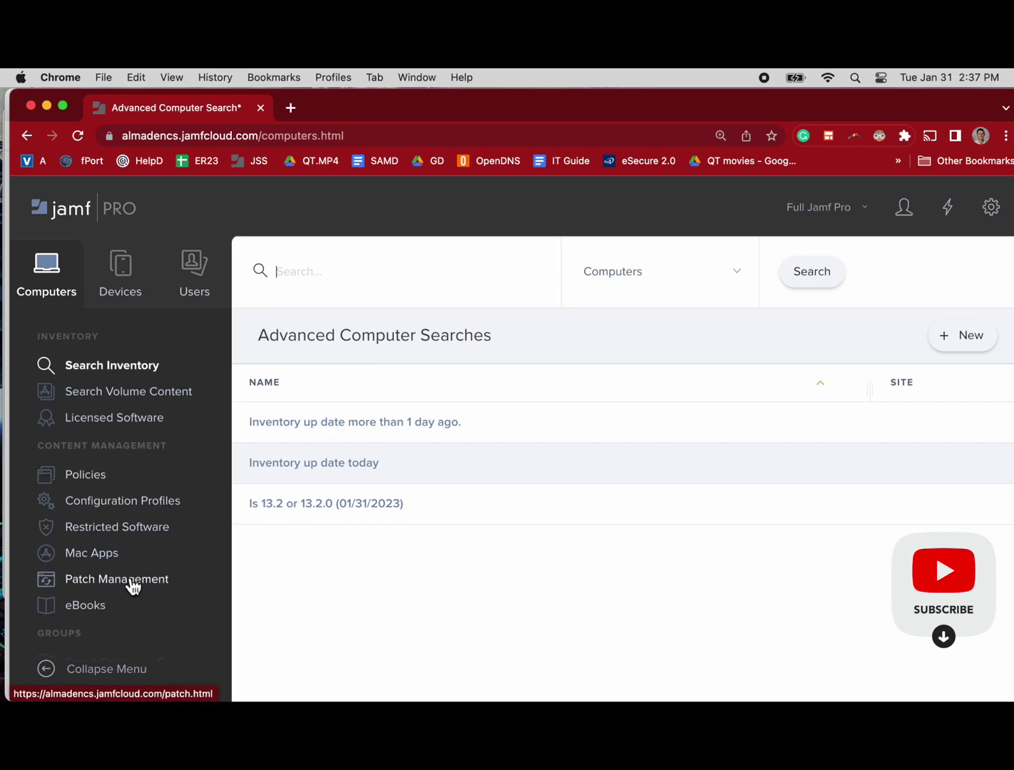
pyautogui.scroll(-3, 132, 584)
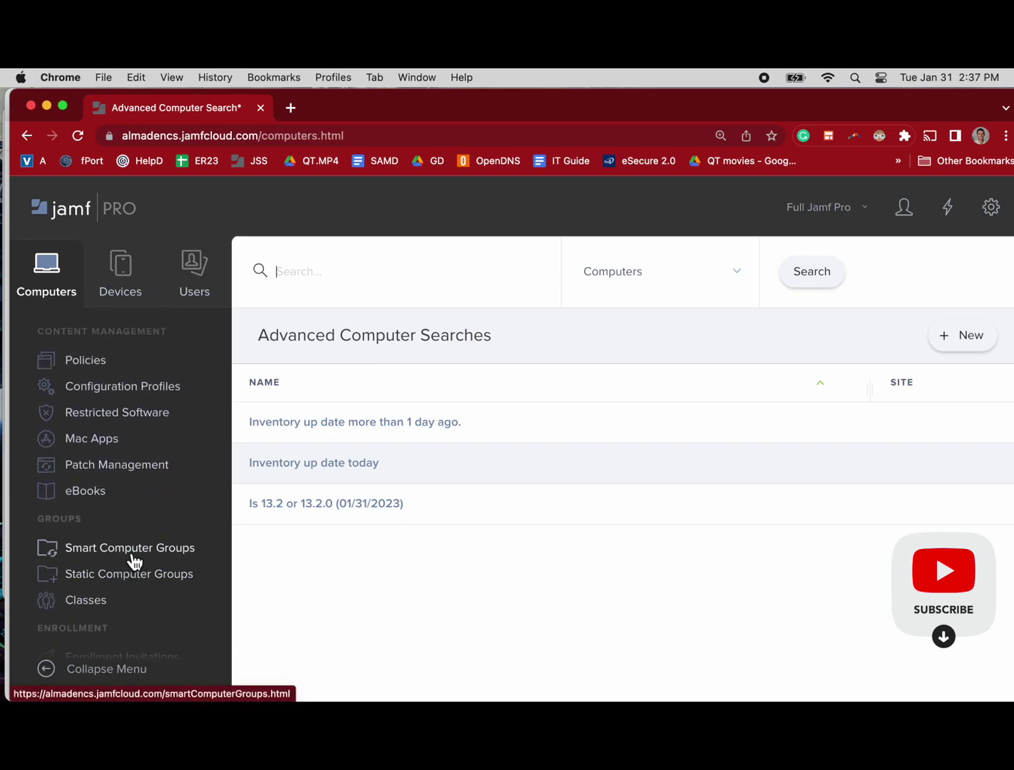
# Step: List the 102 computers in the 'OS not 13.2 and 13.2.0' smart computer group
pyautogui.click(132, 557)
pyautogui.scroll(-10, 399, 546)
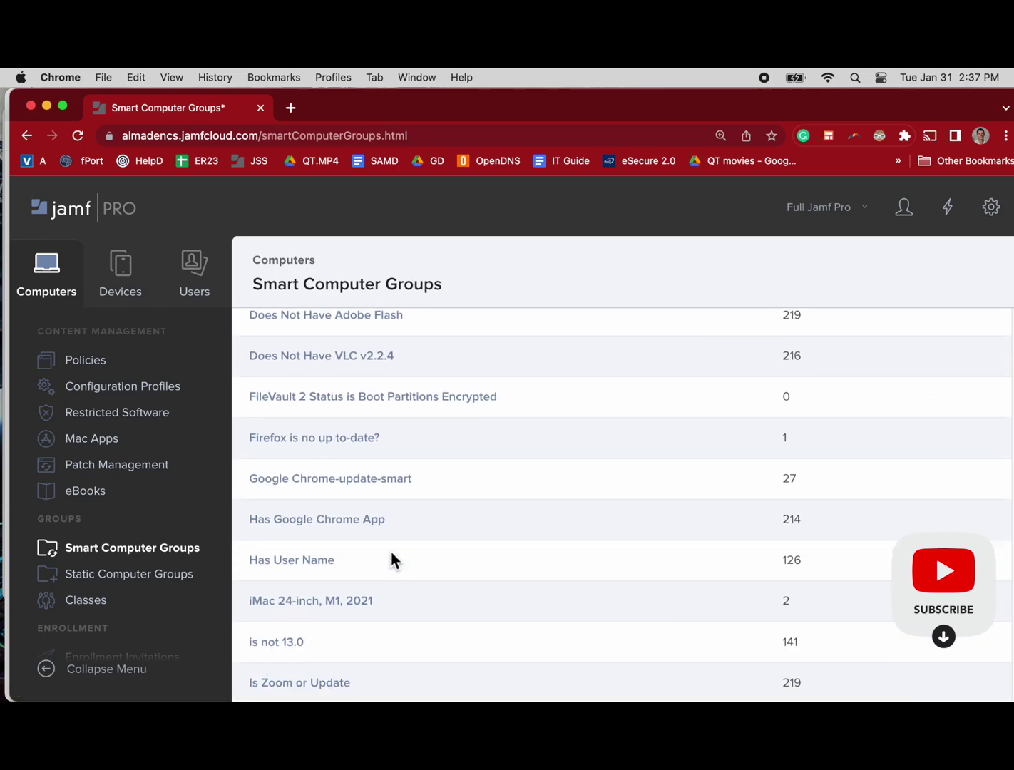
pyautogui.scroll(-5, 376, 511)
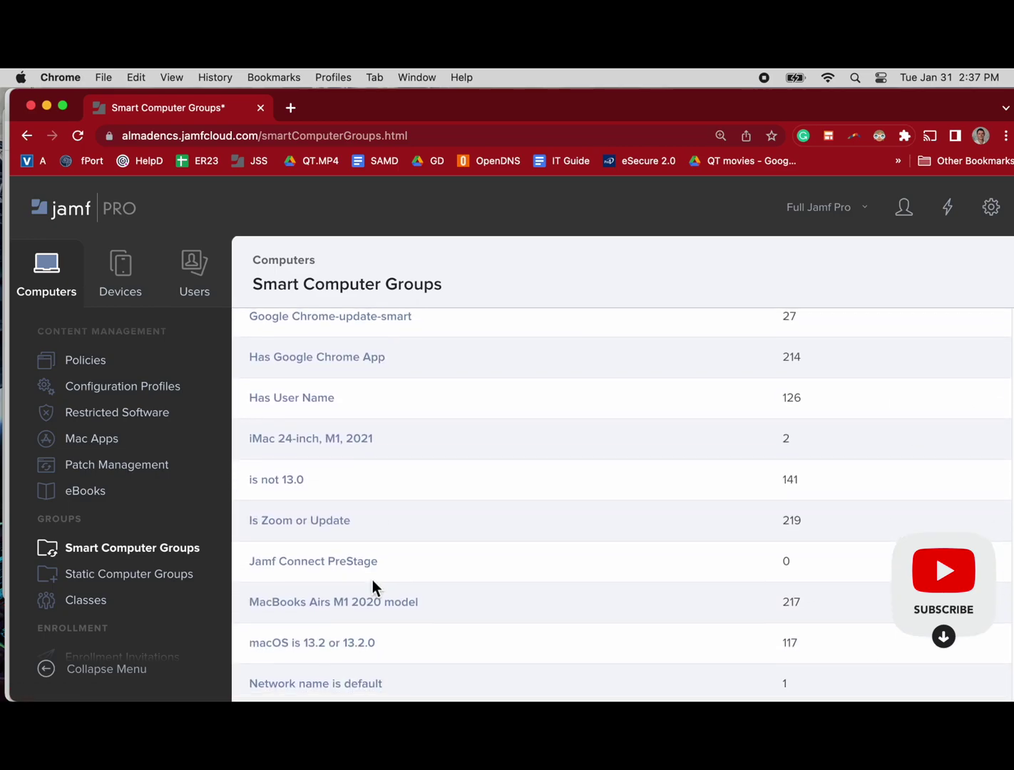
pyautogui.scroll(-3, 368, 603)
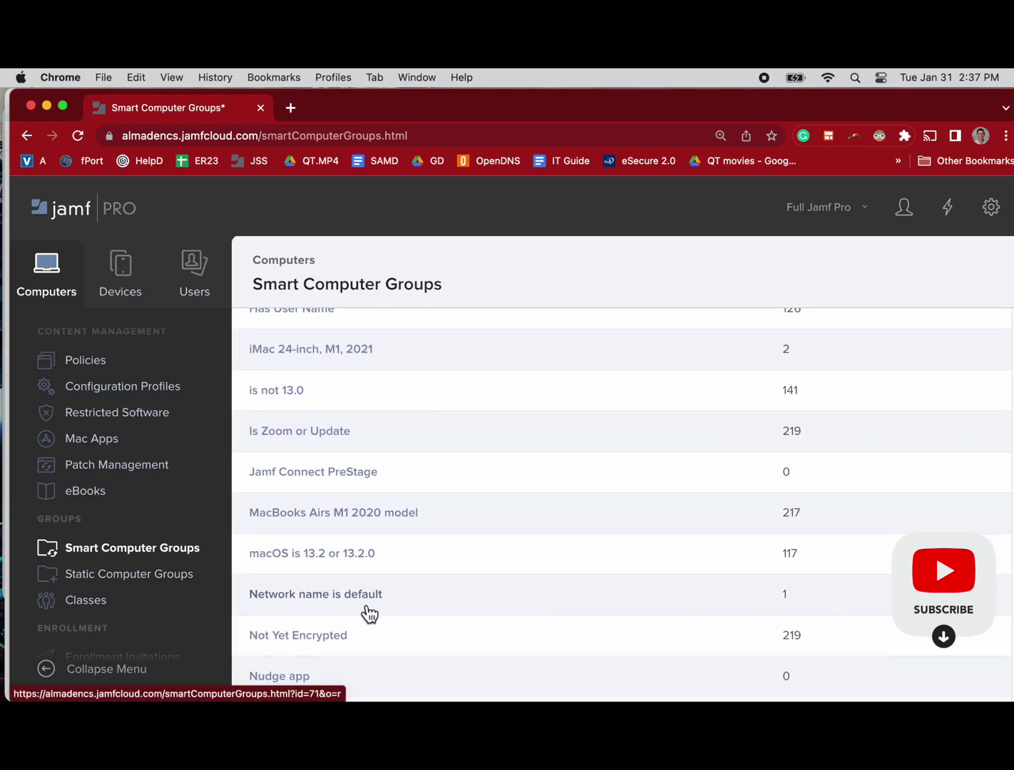
pyautogui.scroll(-5, 368, 613)
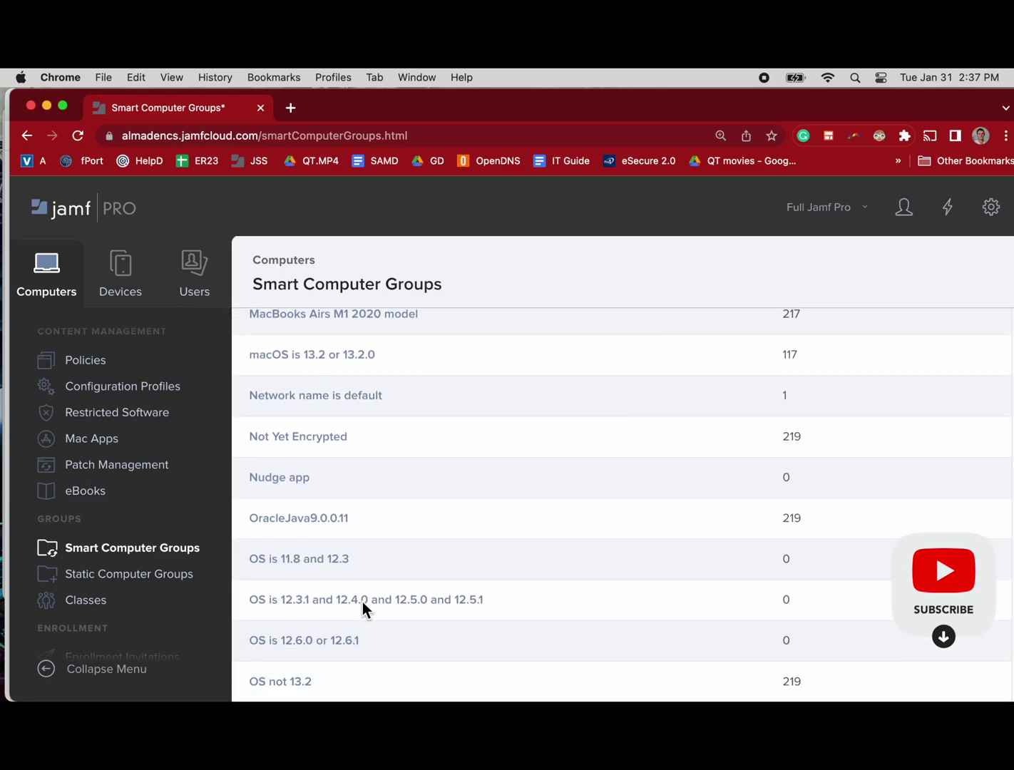
pyautogui.scroll(-1, 364, 611)
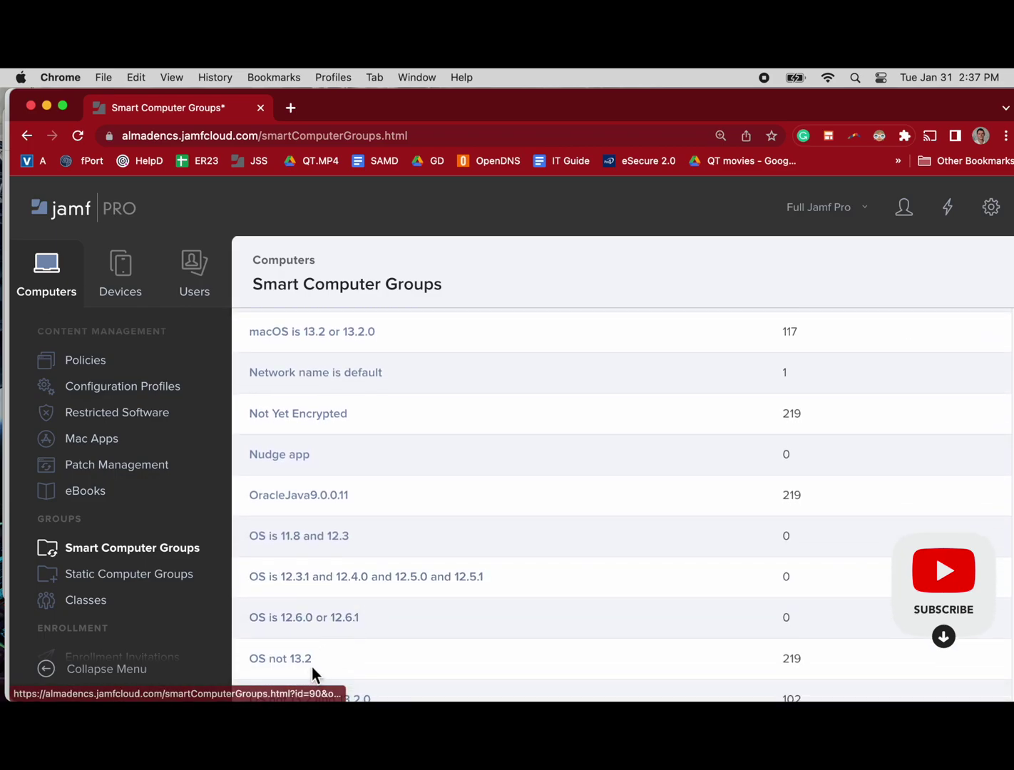
pyautogui.scroll(-2, 318, 654)
pyautogui.click(326, 633)
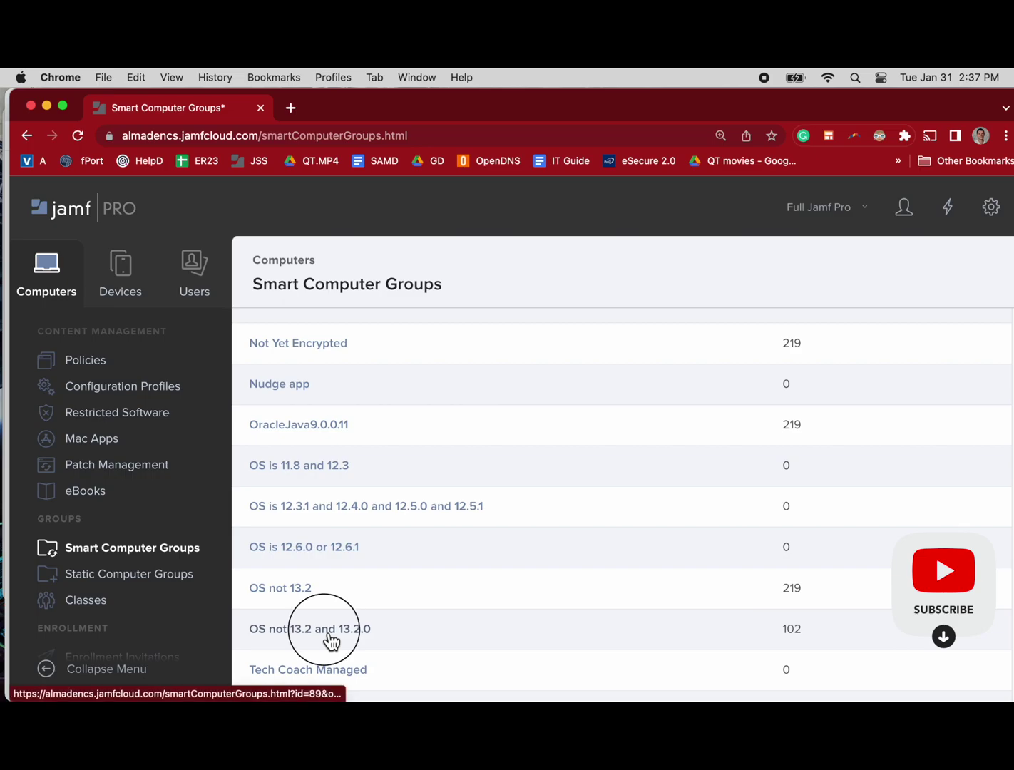
pyautogui.click(804, 665)
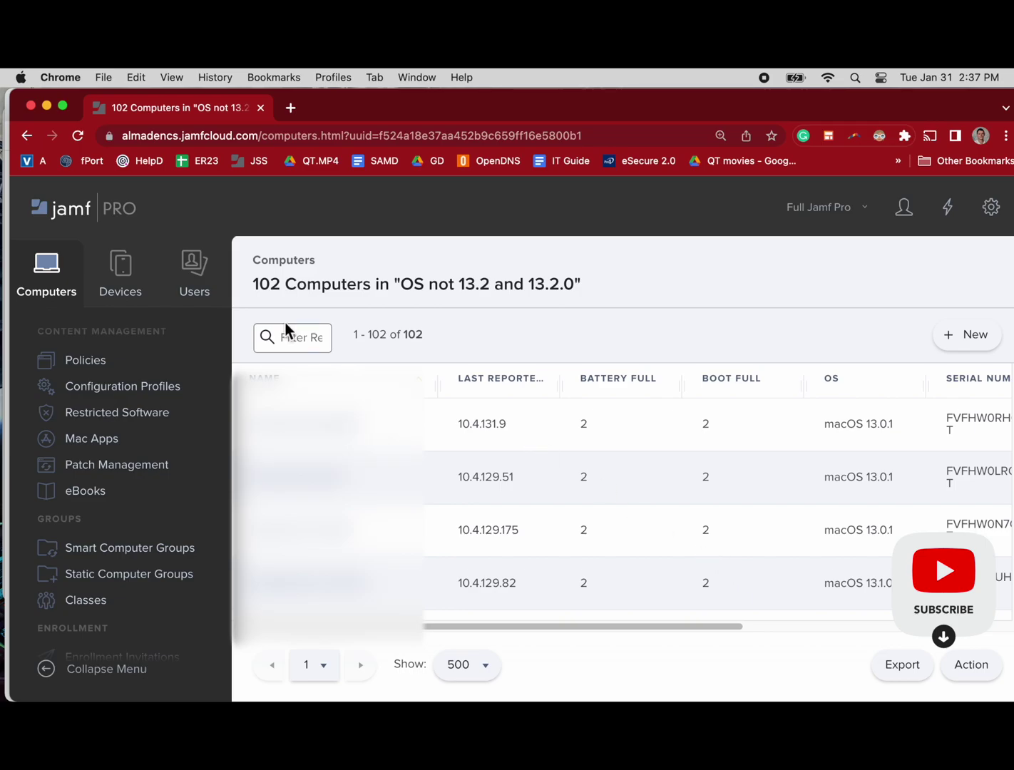
pyautogui.moveTo(880, 97); pyautogui.dragTo(874, 96)
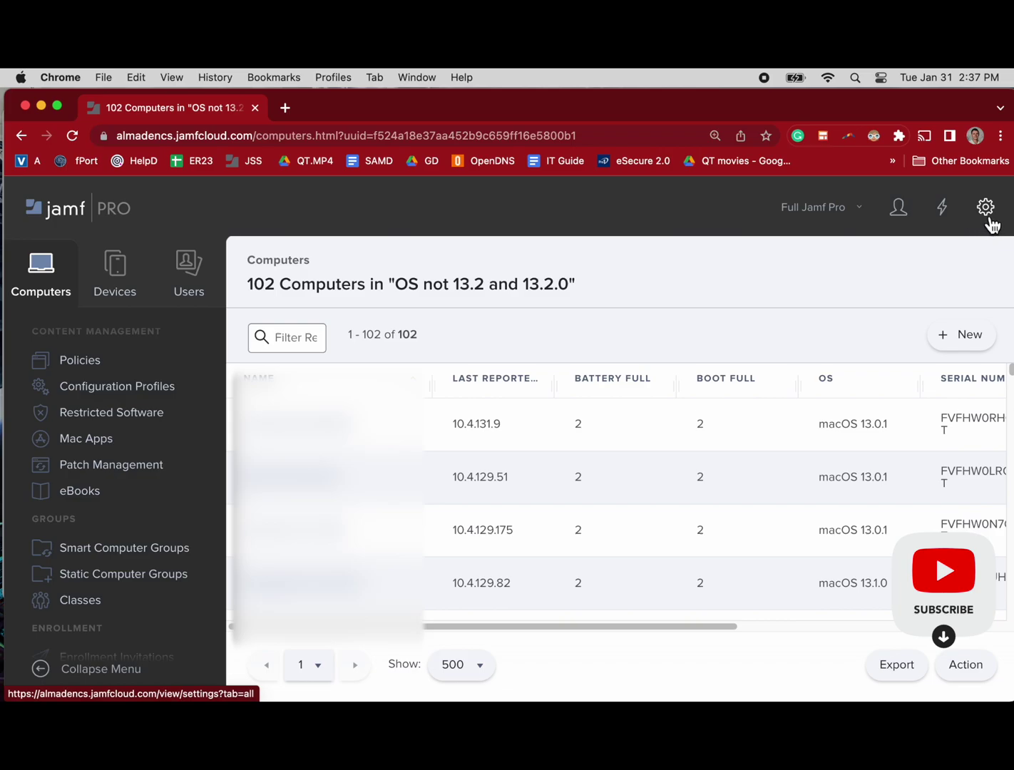
# Step: Filter the Policies list for 'install'
pyautogui.click(126, 377)
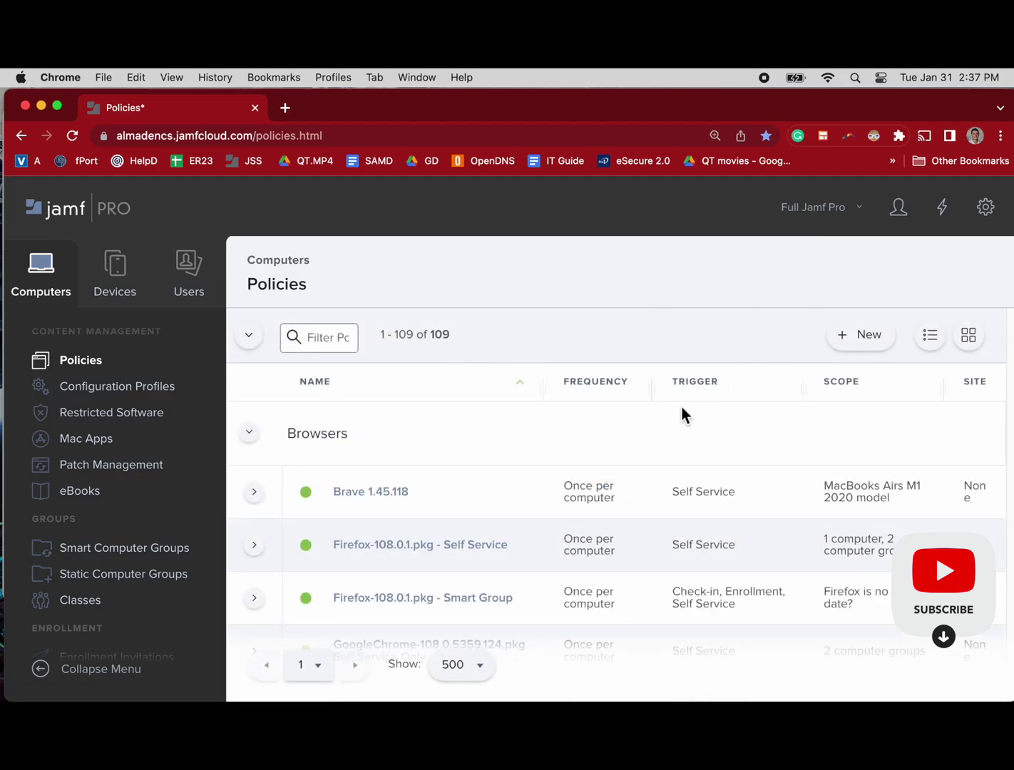
pyautogui.click(325, 339)
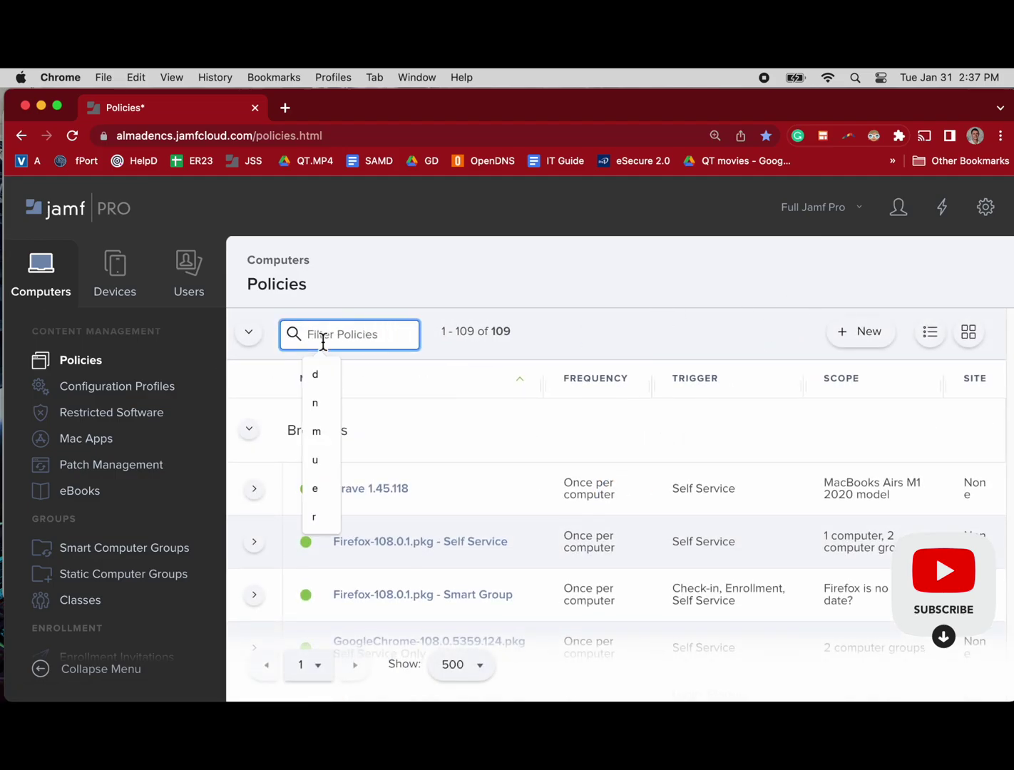
pyautogui.write('erea')
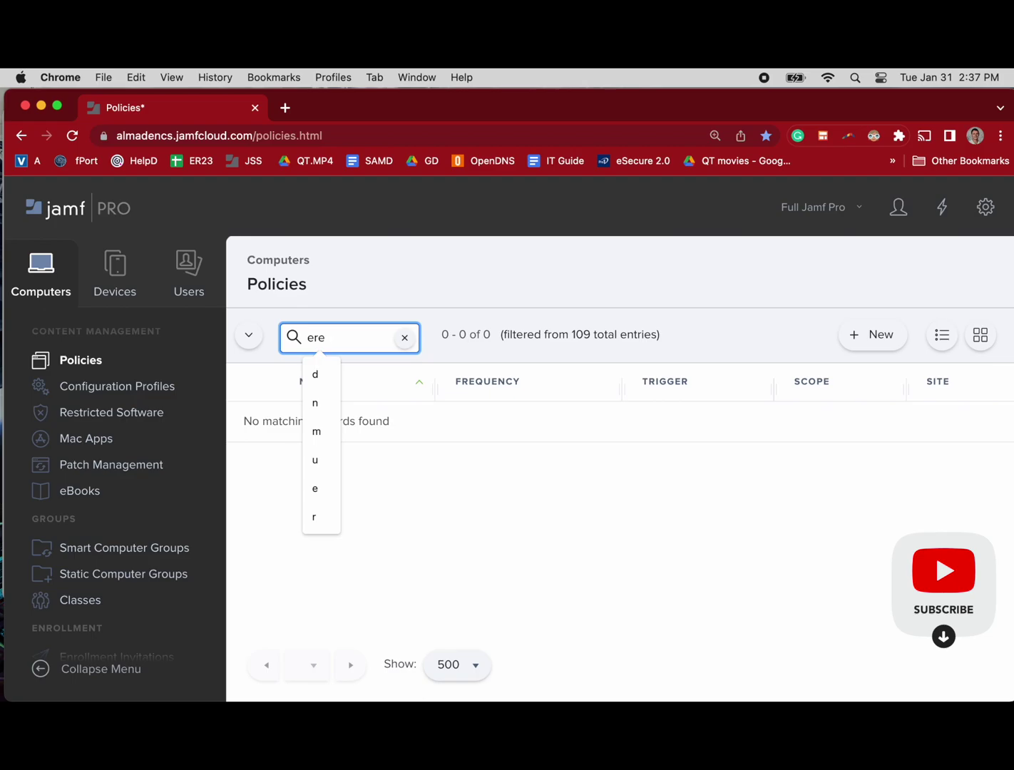
pyautogui.press('BackSpace')
pyautogui.press('BackSpace')
pyautogui.write('se')
pyautogui.press('BackSpace')
pyautogui.press('BackSpace')
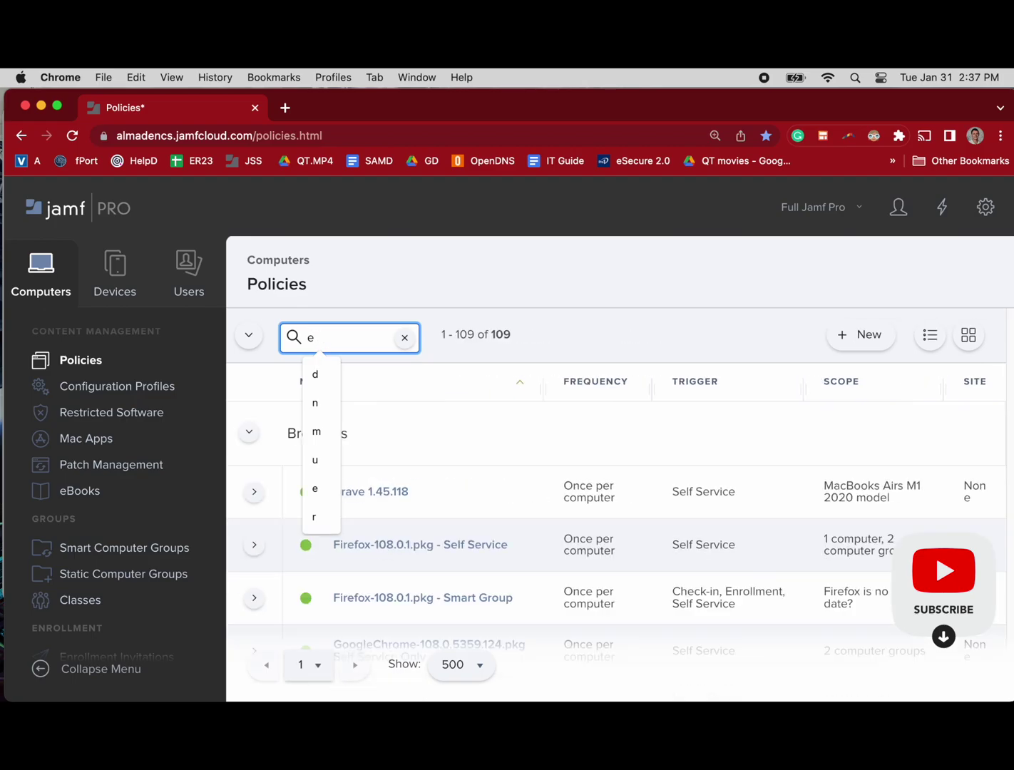
pyautogui.press('BackSpace')
pyautogui.write('inst')
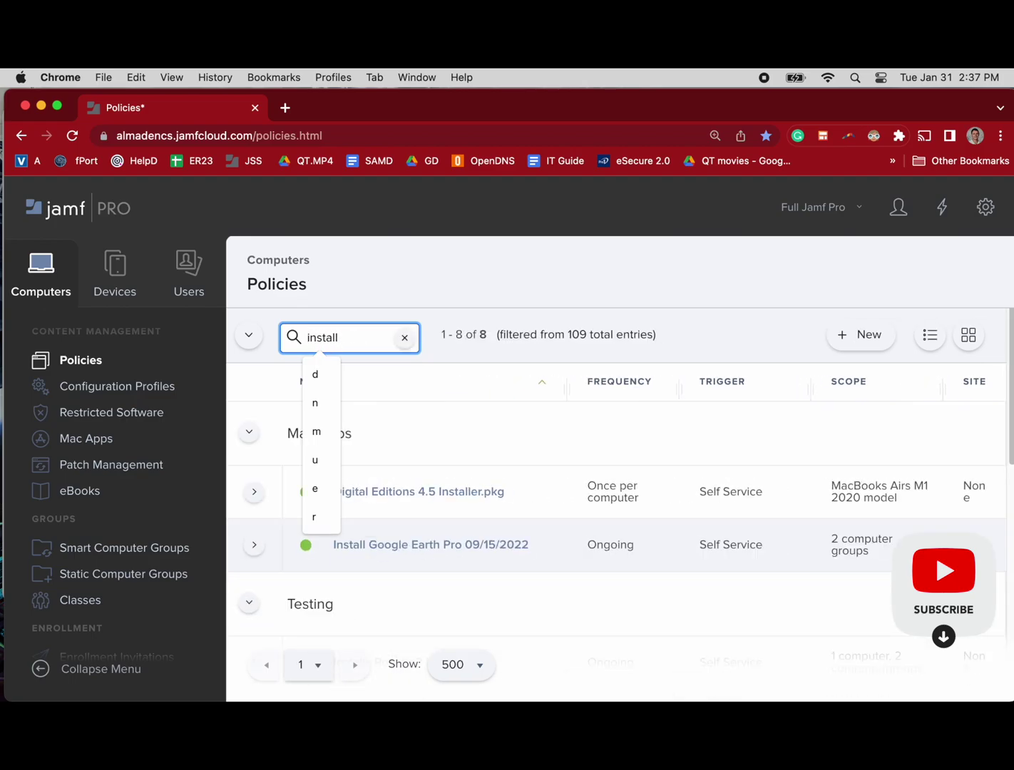
pyautogui.write('all')
pyautogui.scroll(-10, 435, 442)
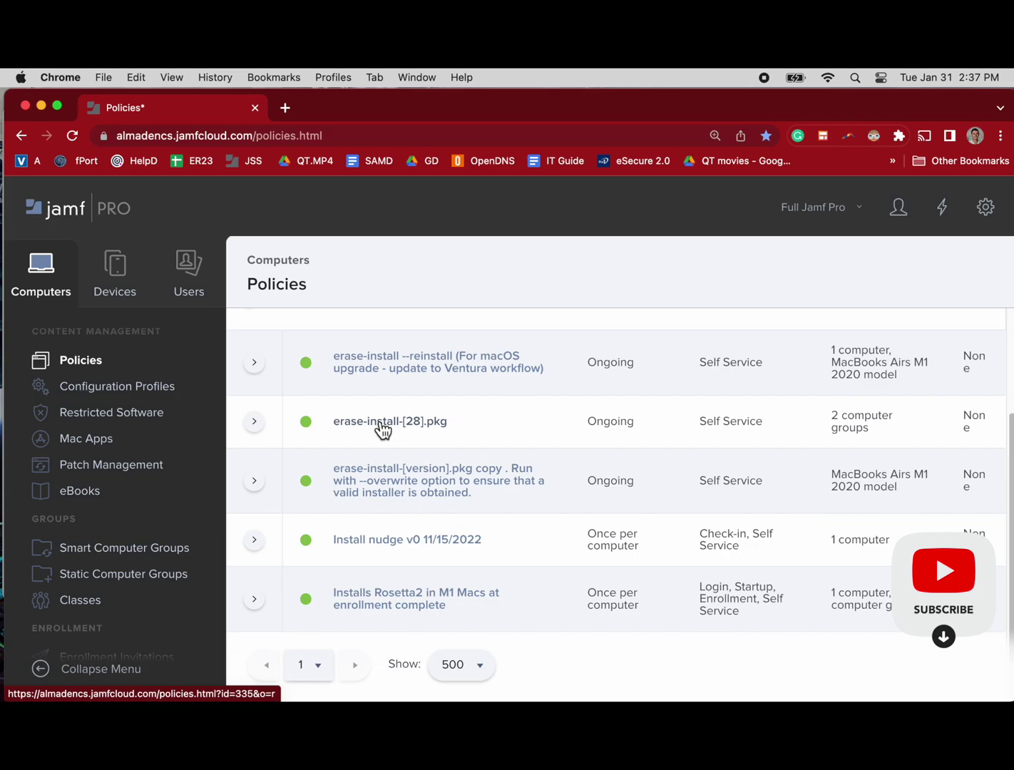
# Step: Review the erase-install-[28].pkg policy's package and its --force-curl --erase --depnotify command
pyautogui.click(382, 428)
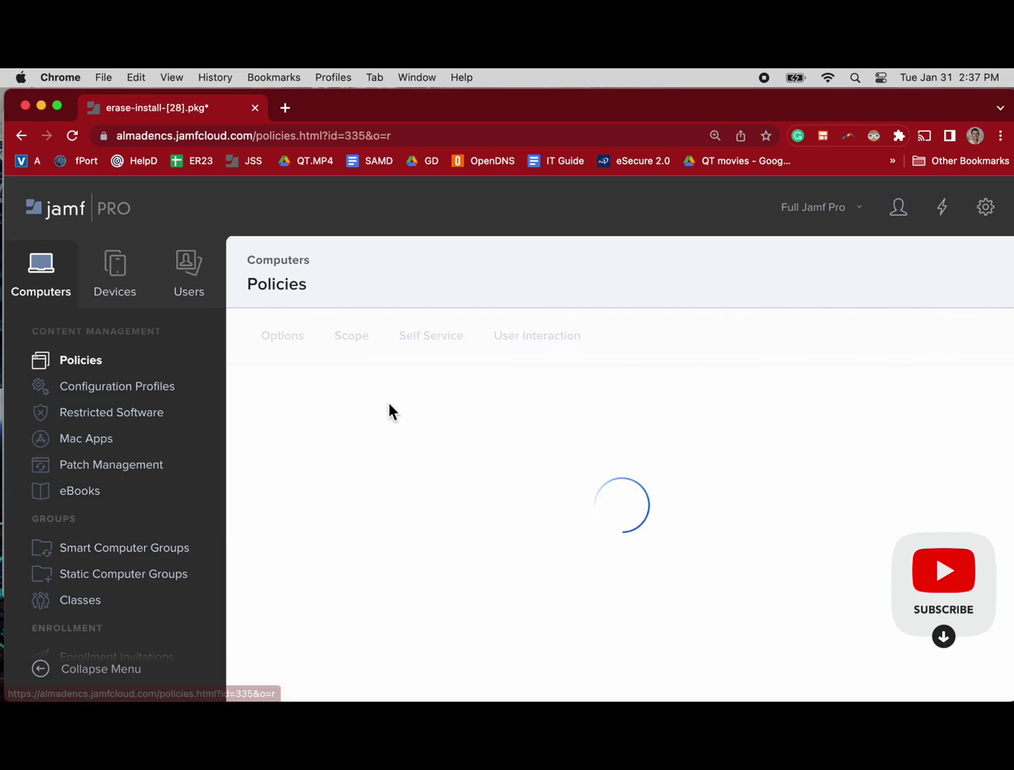
pyautogui.click(357, 466)
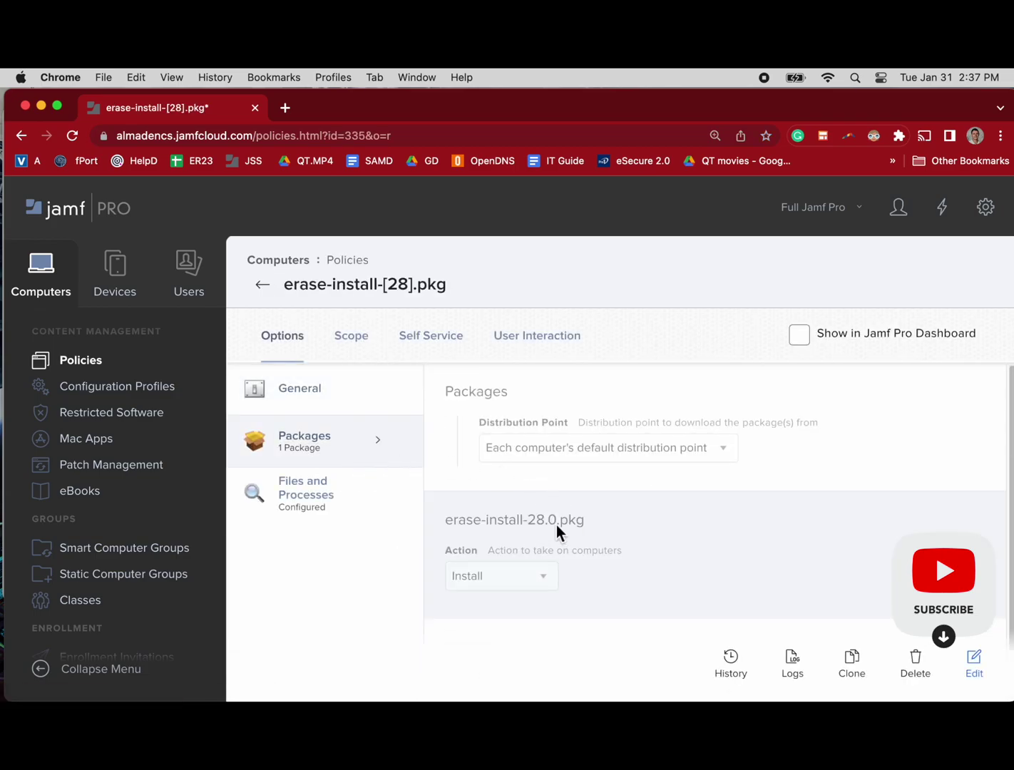
pyautogui.click(354, 518)
pyautogui.scroll(-5, 505, 562)
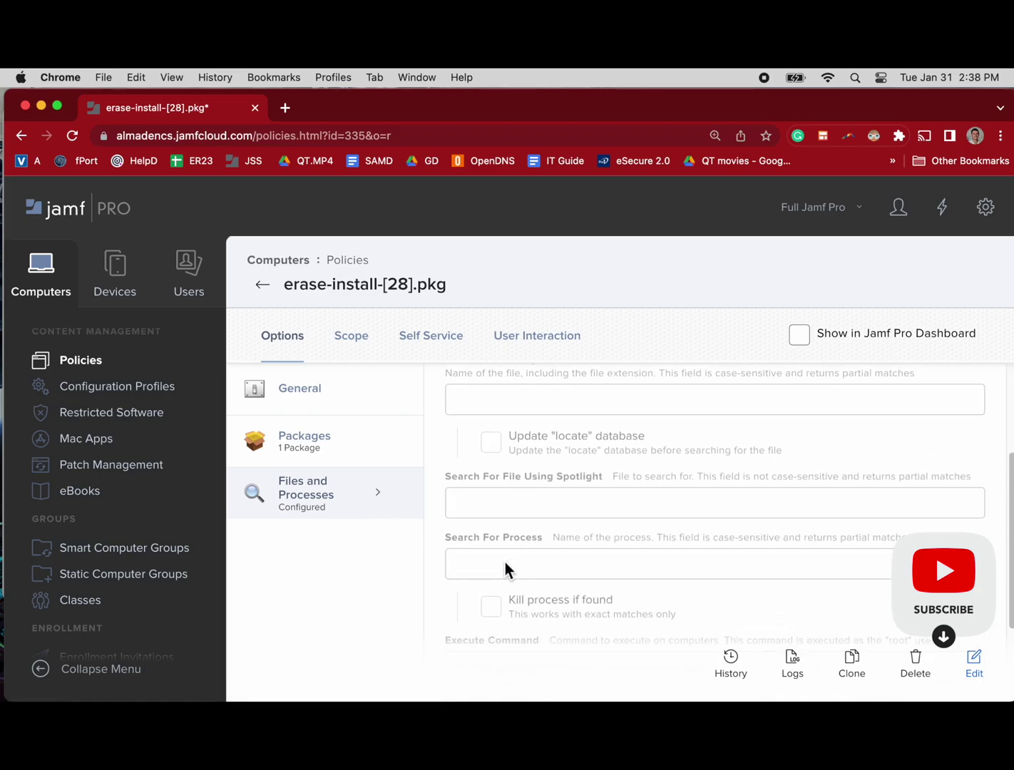
pyautogui.scroll(-3, 512, 566)
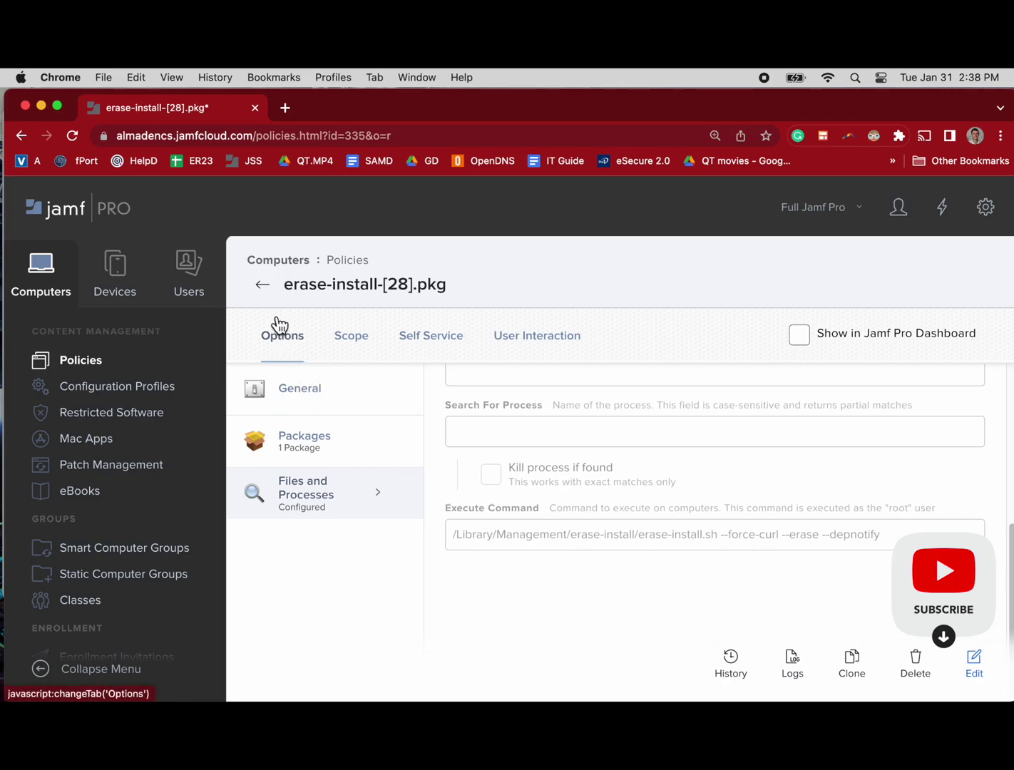
# Step: Return to Policies and filter the list for 'inst'
pyautogui.click(258, 293)
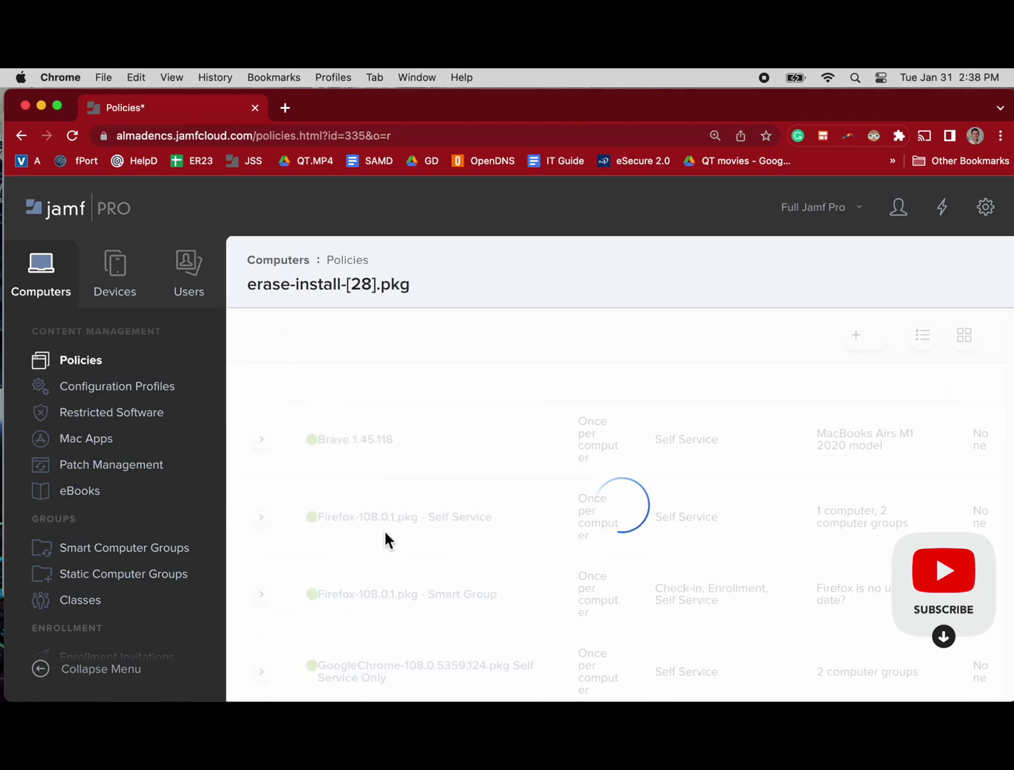
pyautogui.click(326, 345)
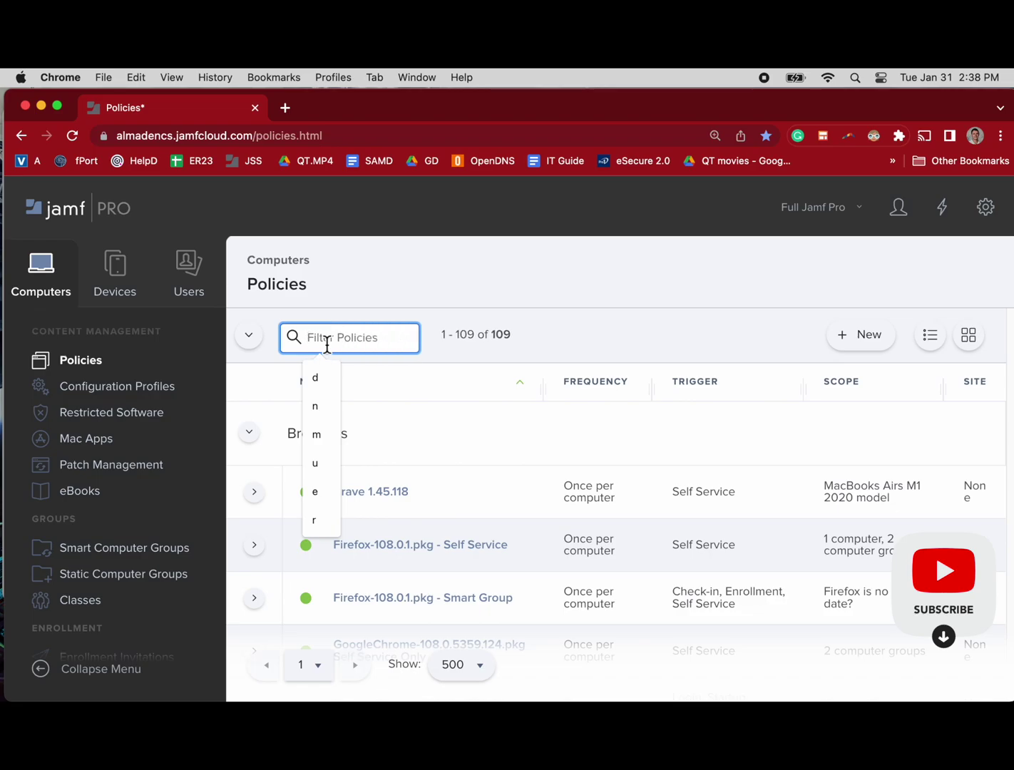
pyautogui.write('er')
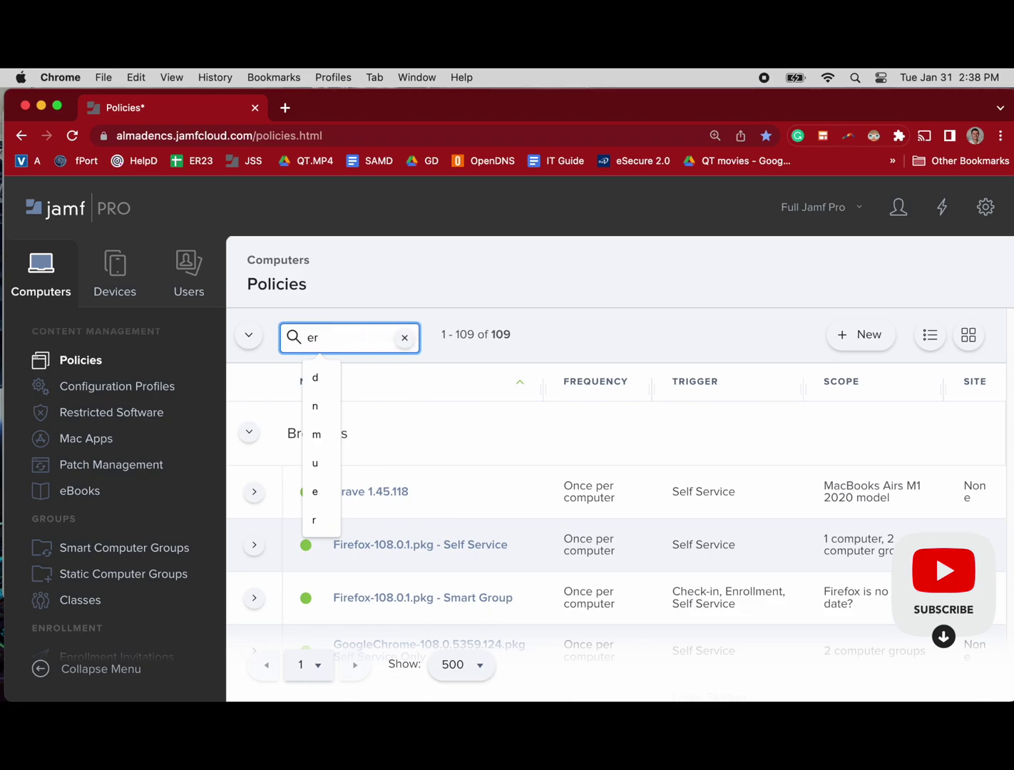
pyautogui.press('BackSpace')
pyautogui.write('install')
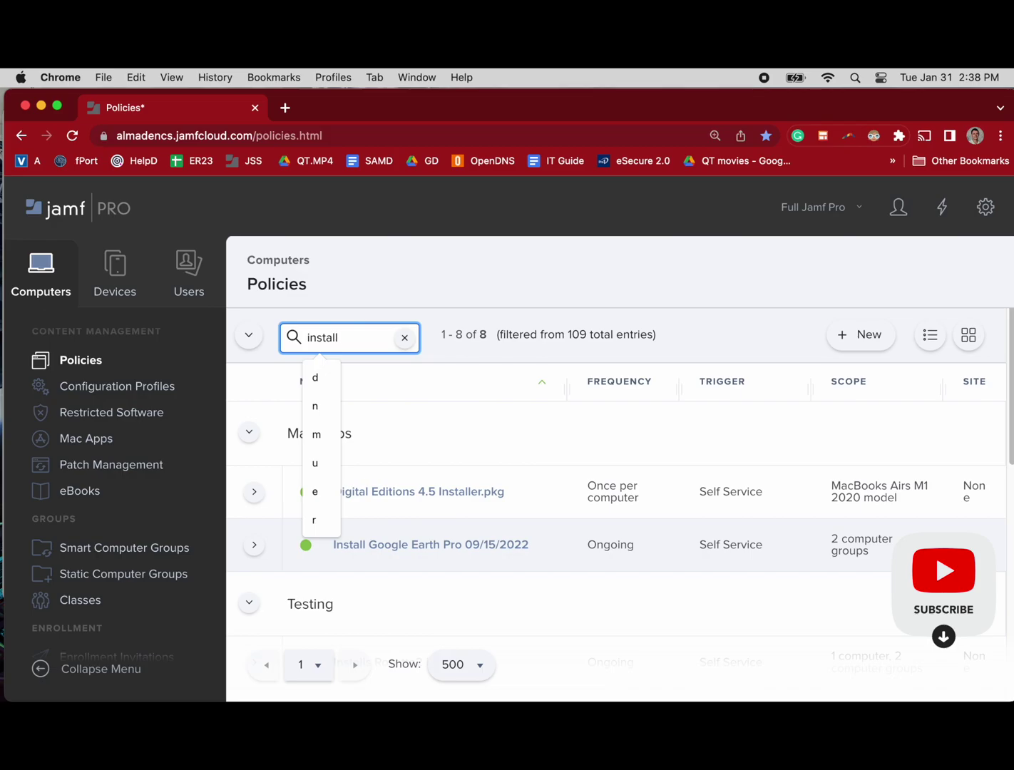
pyautogui.scroll(-5, 550, 460)
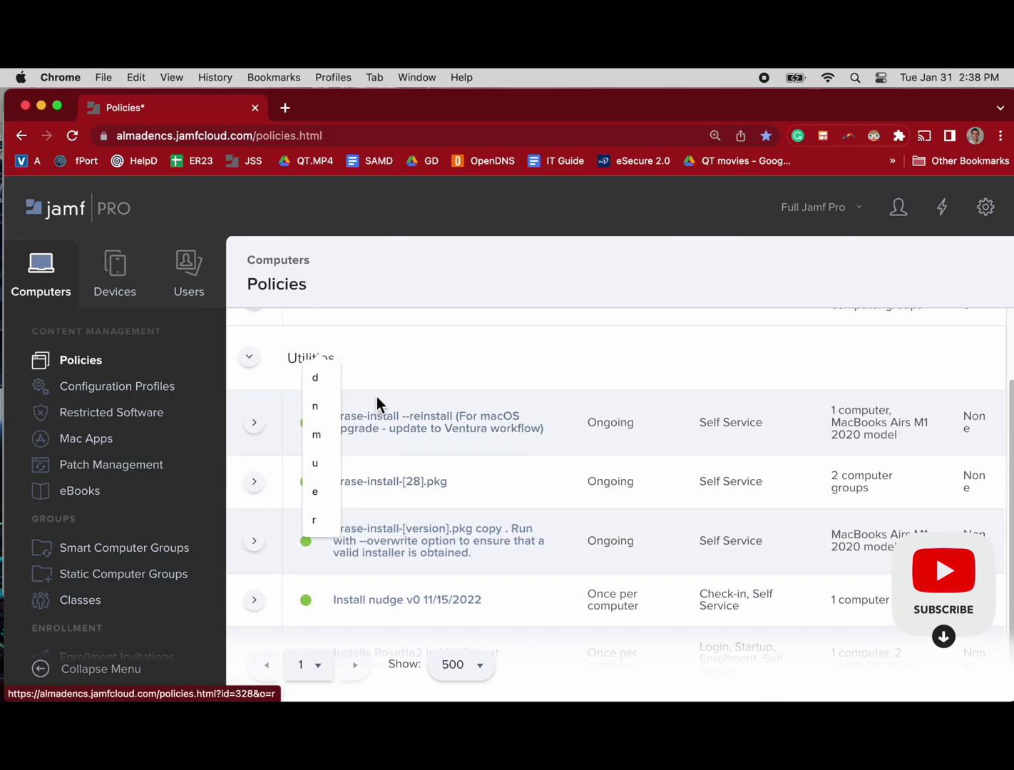
pyautogui.scroll(-1, 451, 553)
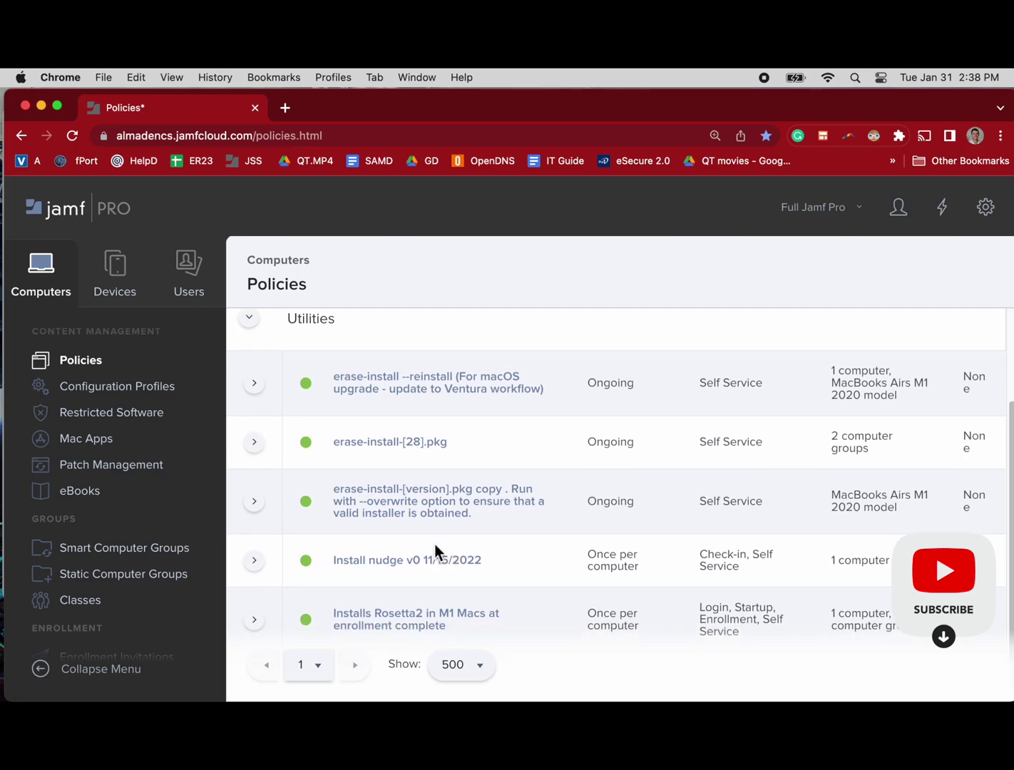
# Step: Review the erase-install --reinstall policy's packages, Self Service and Files and Processes command
pyautogui.click(437, 399)
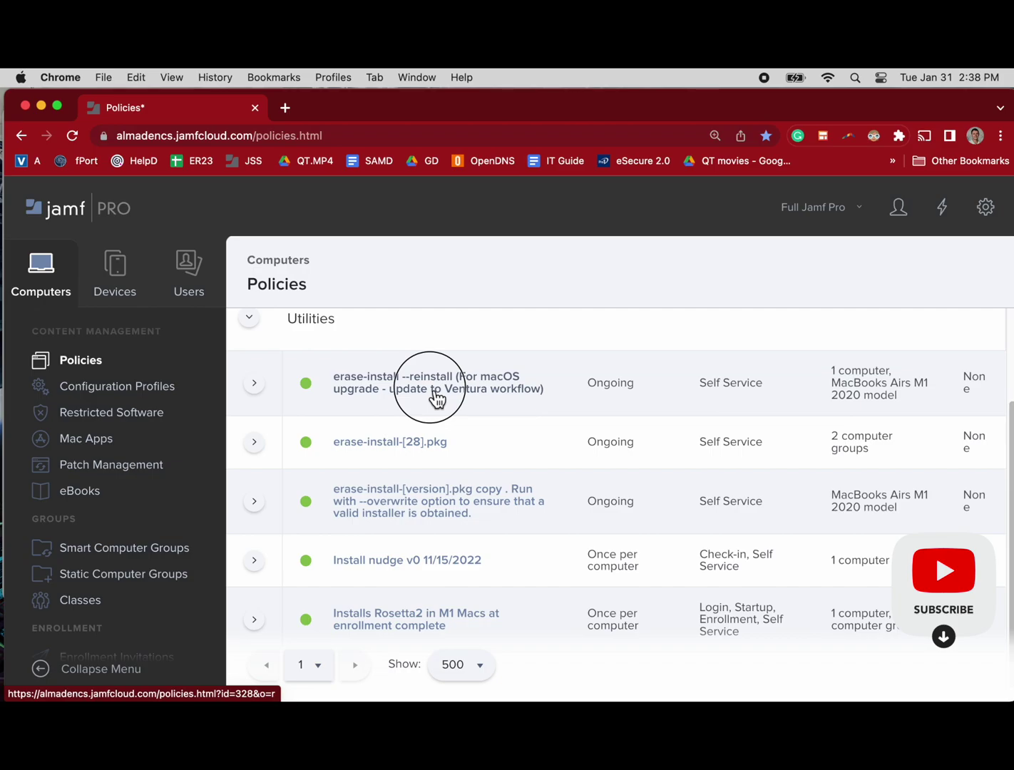
pyautogui.moveTo(436, 399); pyautogui.dragTo(439, 396)
pyautogui.click(438, 397)
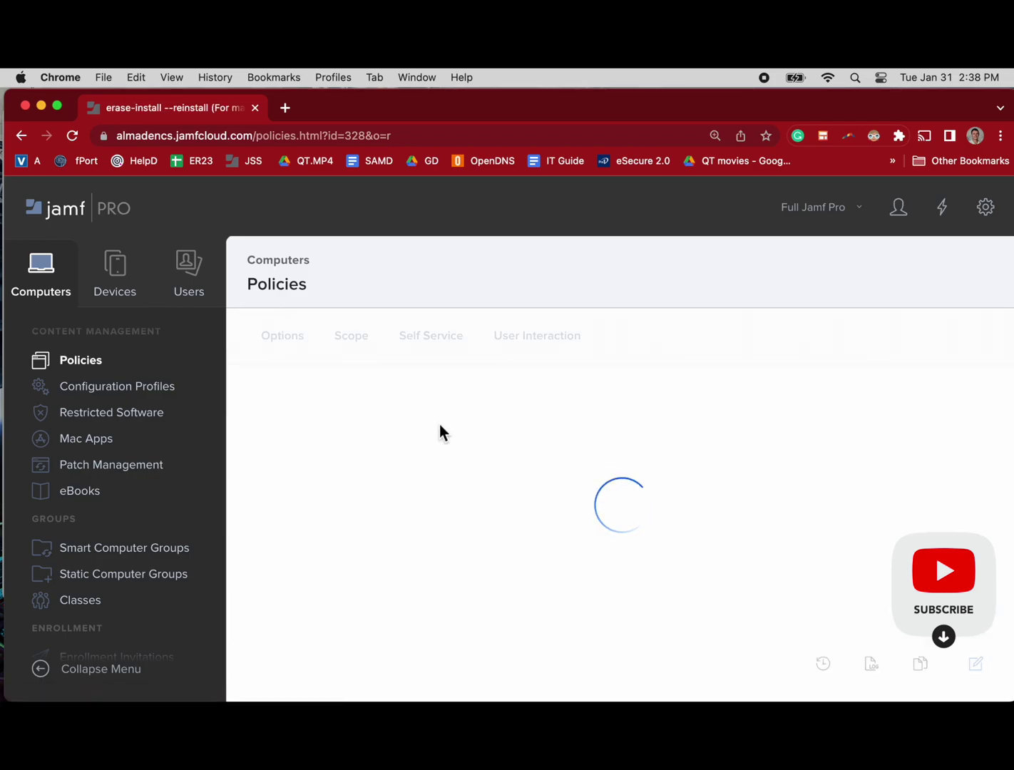
pyautogui.click(353, 451)
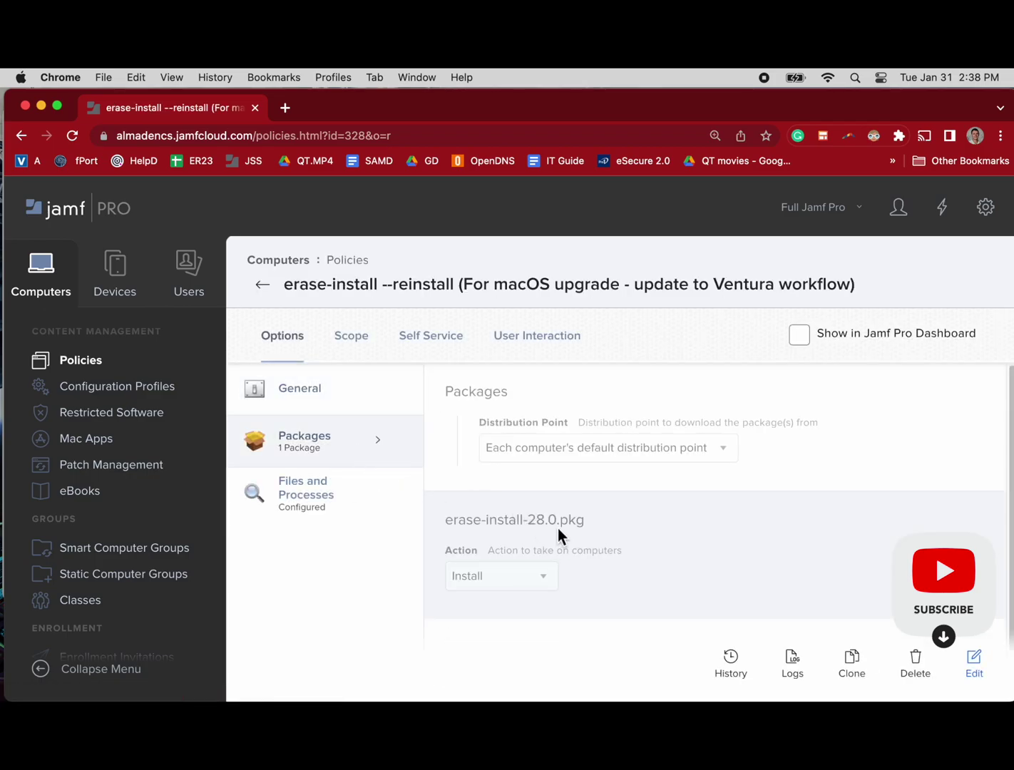
pyautogui.click(439, 343)
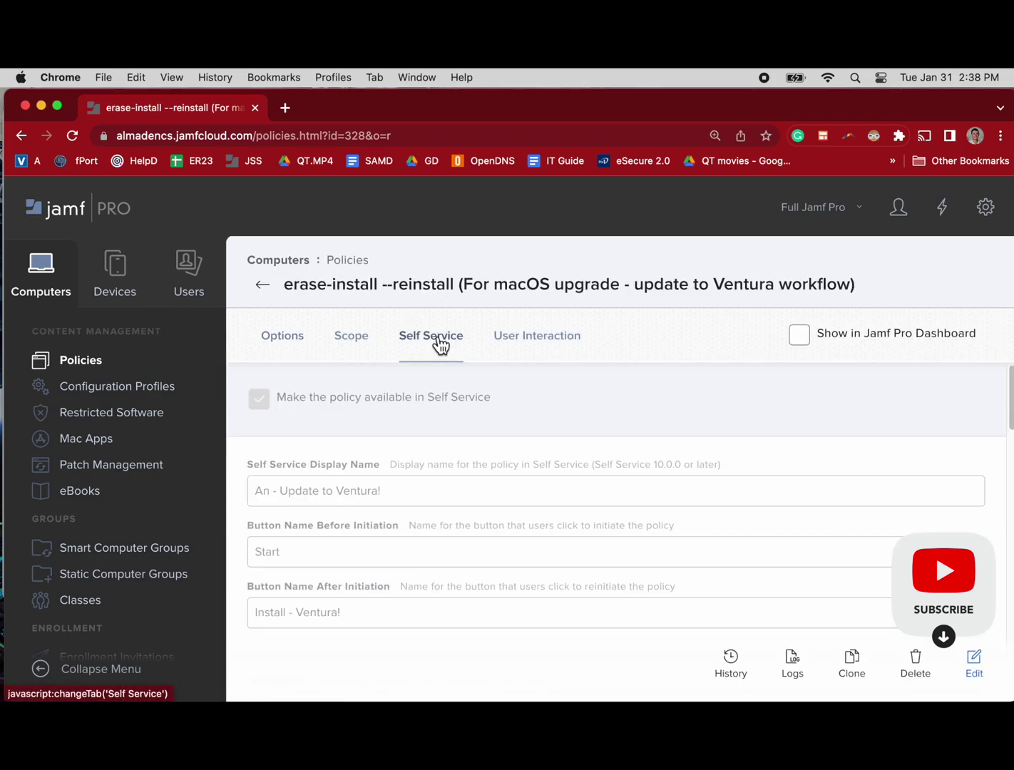
pyautogui.click(291, 350)
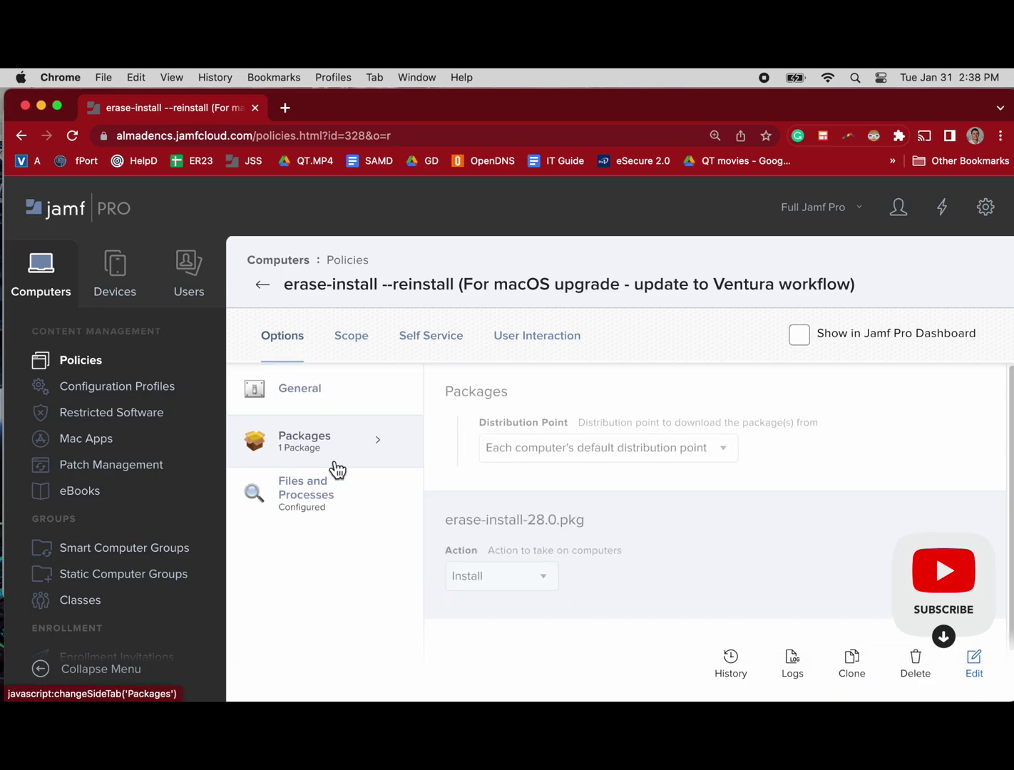
pyautogui.click(333, 518)
pyautogui.scroll(-10, 530, 574)
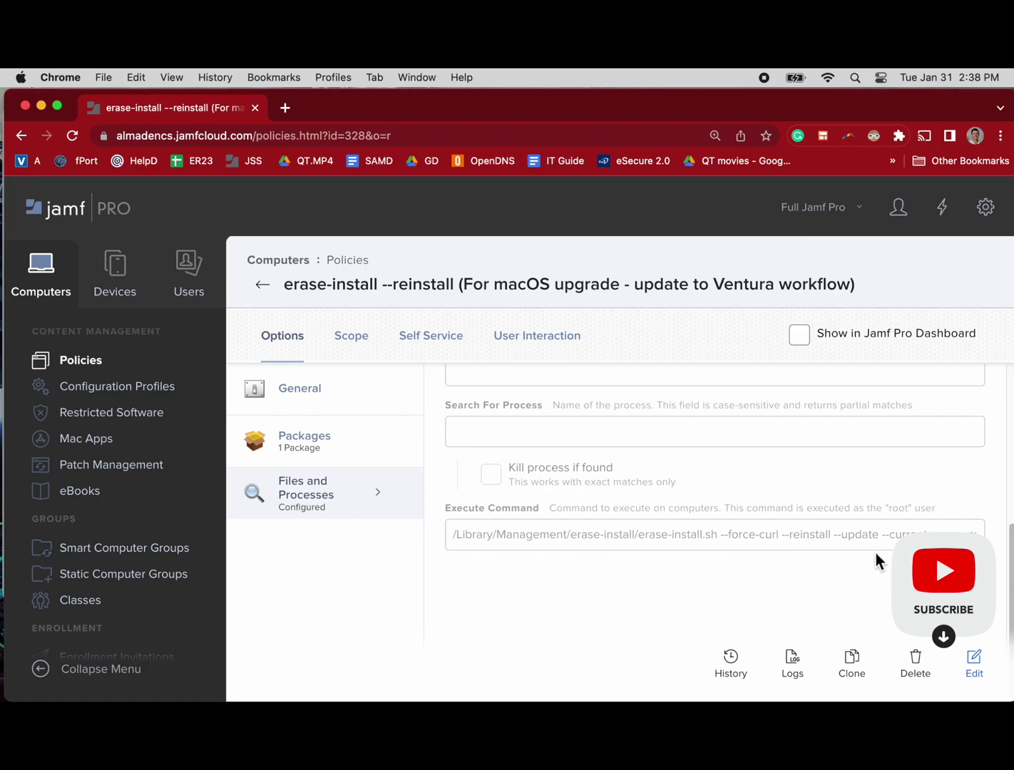
# Step: Put the erase-install --reinstall policy into edit mode and bring up Spotlight
pyautogui.click(971, 667)
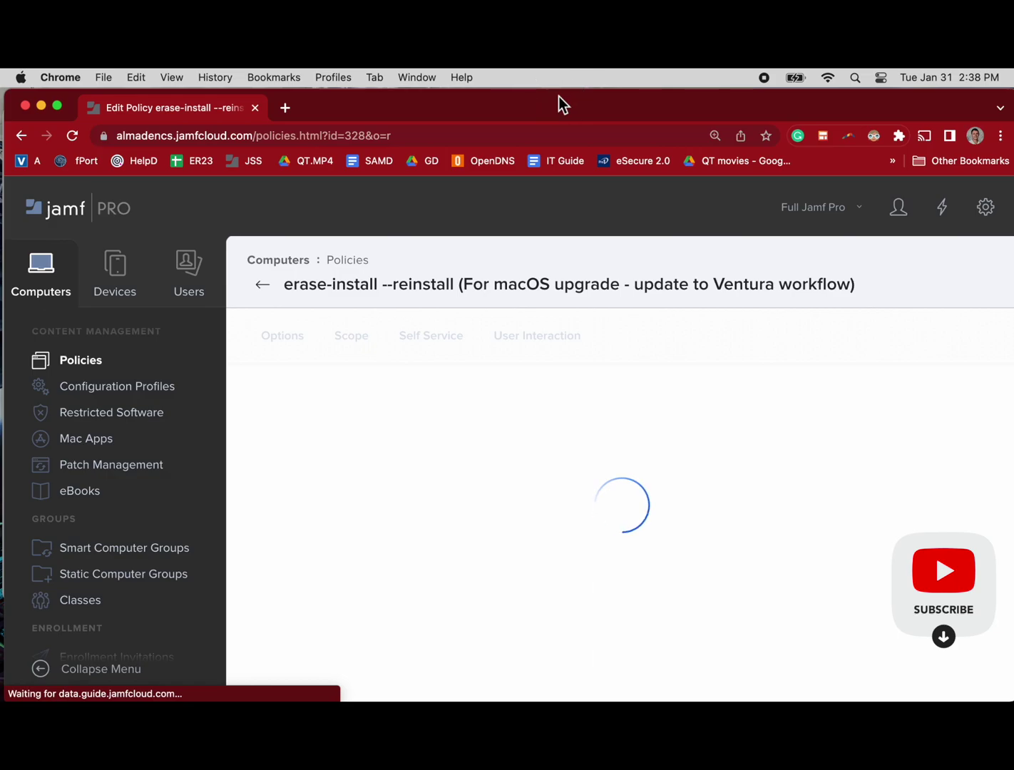
pyautogui.moveTo(559, 97)
pyautogui.mouseDown()
pyautogui.moveTo(552, 106)
pyautogui.moveTo(563, 105)
pyautogui.mouseUp()
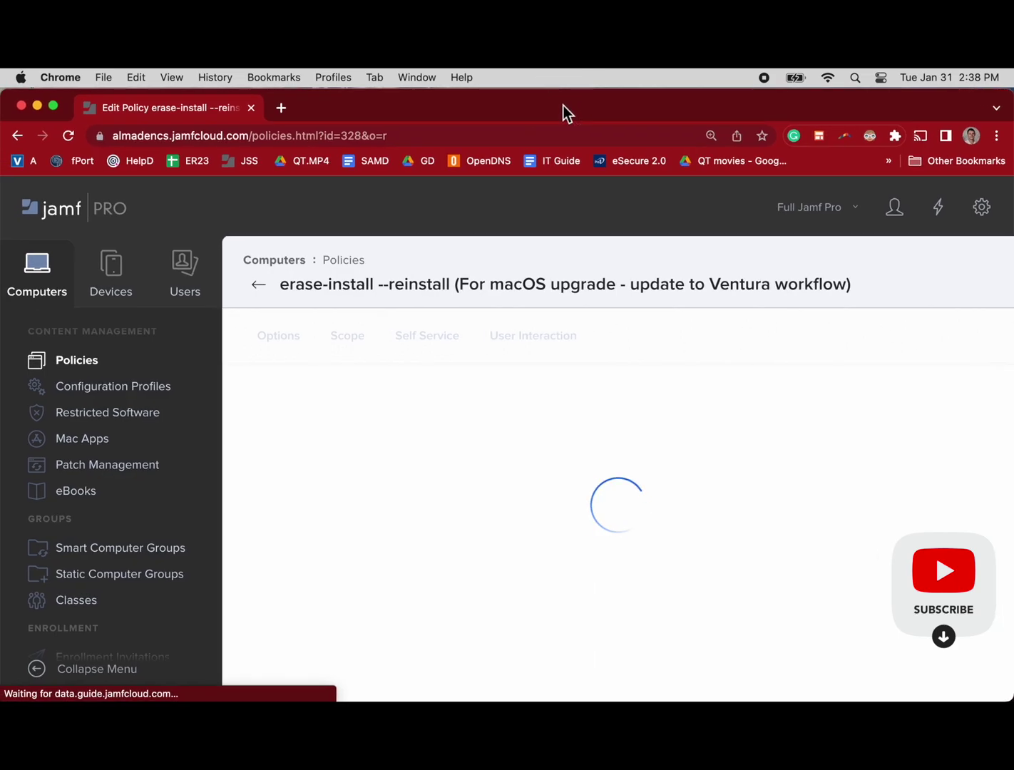
pyautogui.click(854, 77)
# Step: Launch Sublime Text via 'sub' and bring forward erase-install.sh with its extended line 4 command
pyautogui.write('sub')
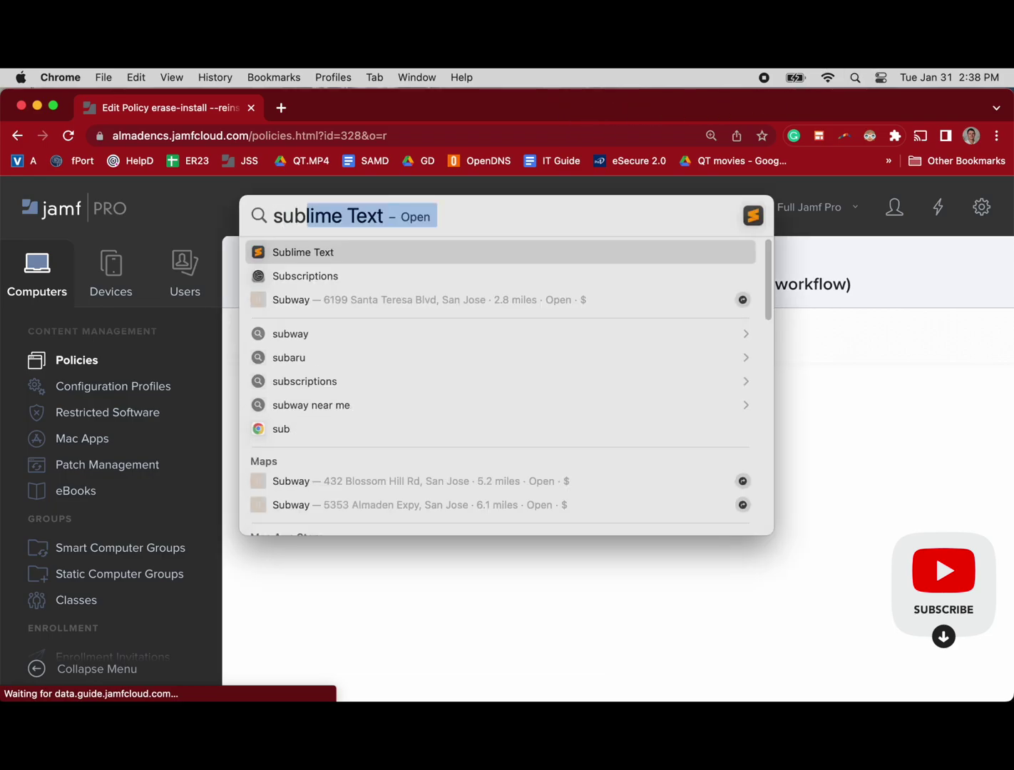
pyautogui.press('Return')
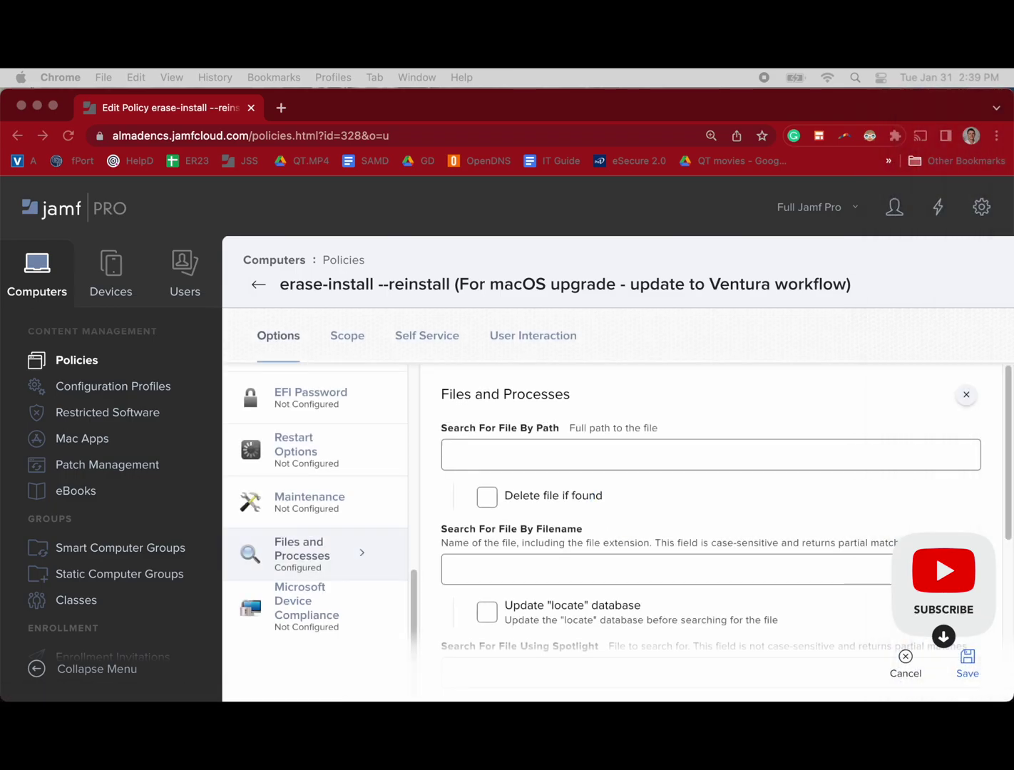
pyautogui.press('super+Tab')
pyautogui.moveTo(594, 147)
pyautogui.mouseDown()
pyautogui.moveTo(396, 153)
pyautogui.moveTo(397, 141)
pyautogui.moveTo(368, 142)
pyautogui.mouseUp()
pyautogui.click(182, 254)
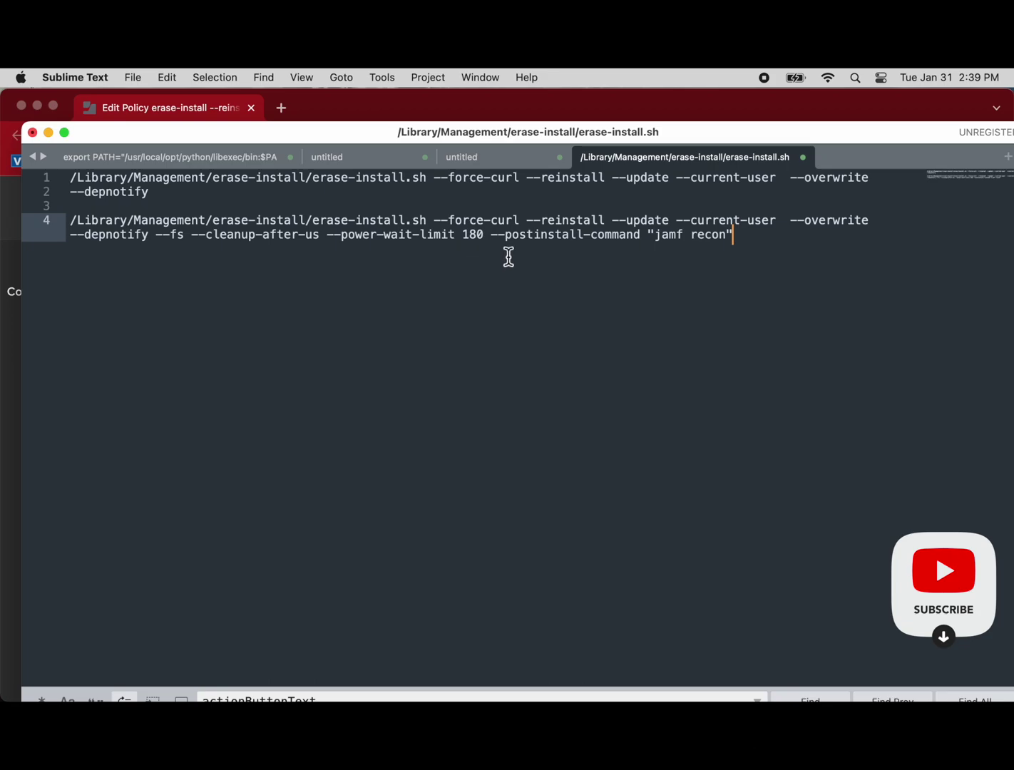
# Step: Verify the execute command with --cleanup-after-us and --power-wait-limit 180, then save the erase-install policy
pyautogui.click(468, 104)
pyautogui.scroll(-5, 656, 638)
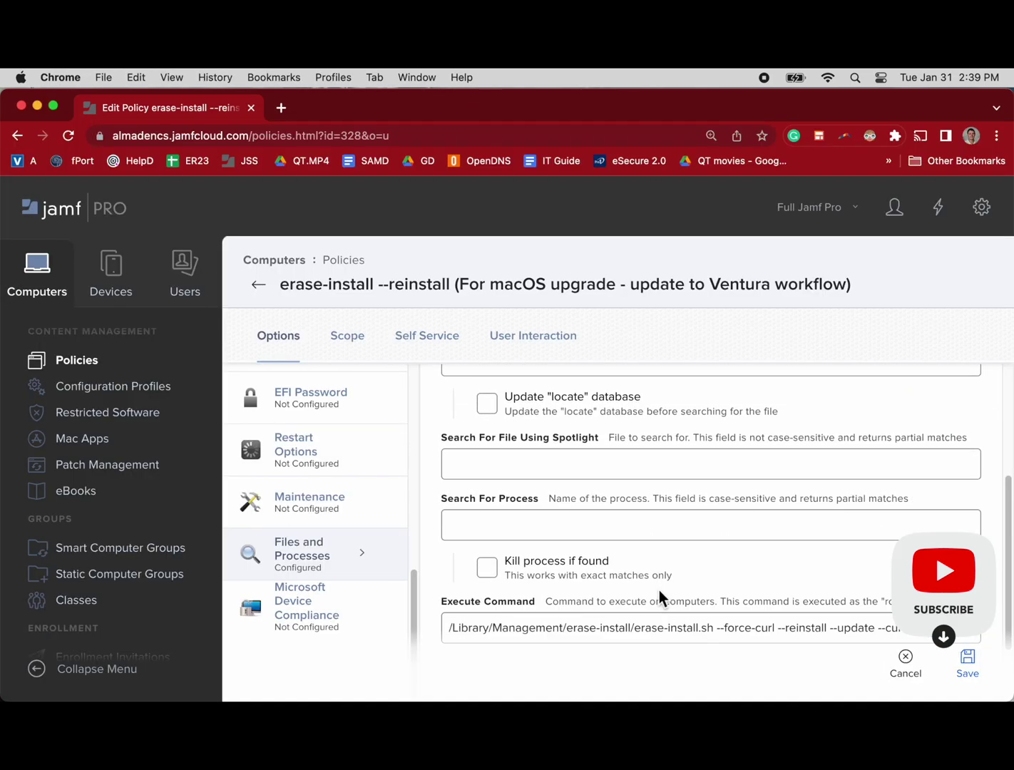
pyautogui.click(705, 544)
pyautogui.hscroll(10, 704, 544)
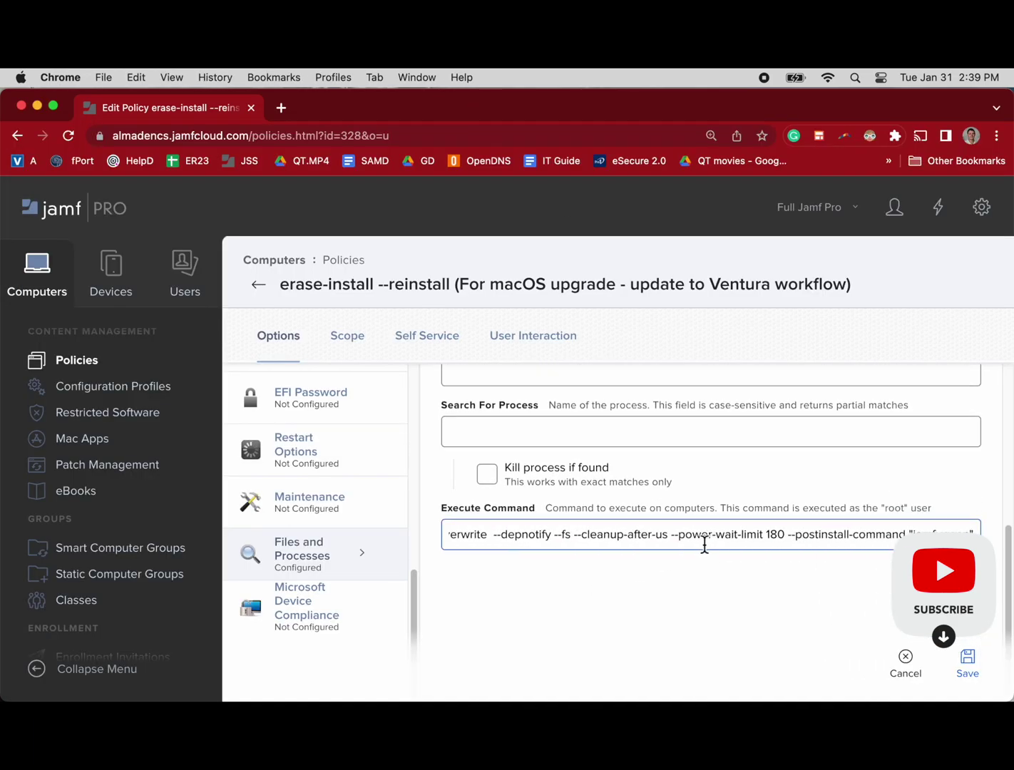
pyautogui.hscroll(-10, 704, 545)
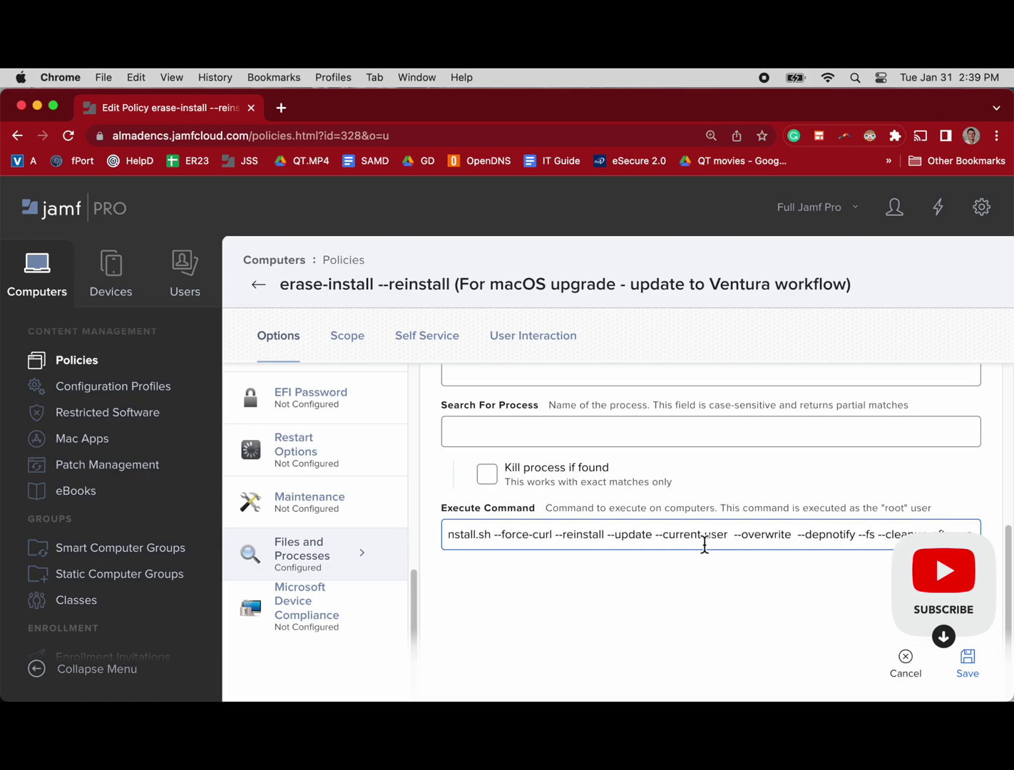
pyautogui.click(747, 621)
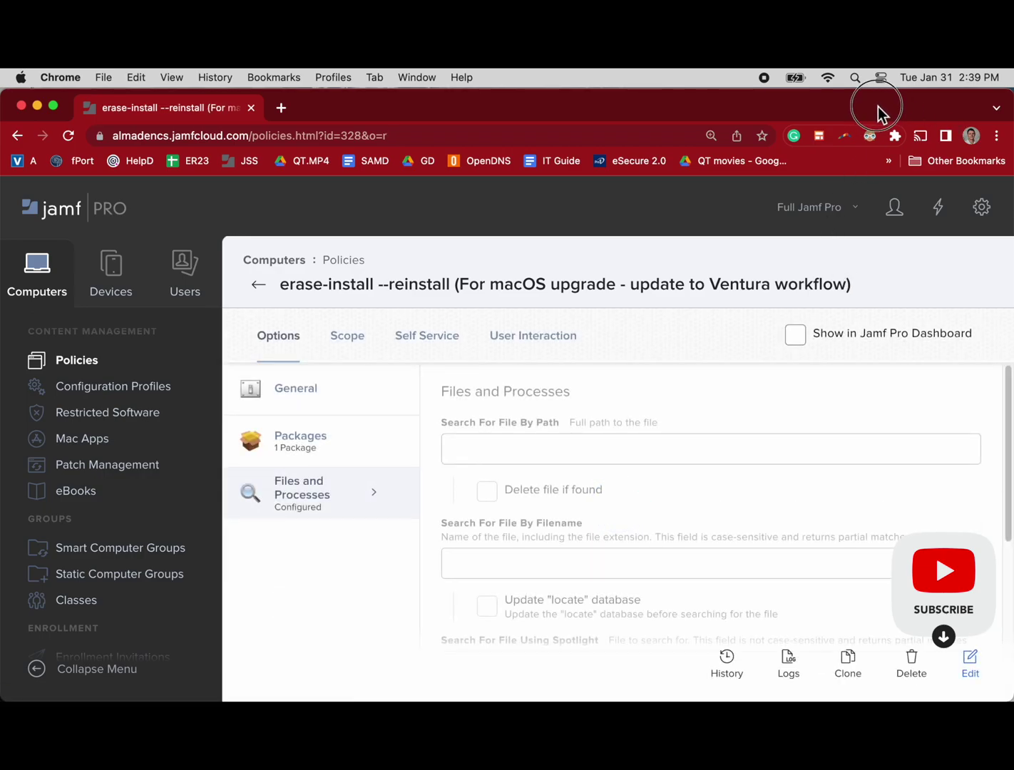
# Step: Open the Nudge Post-install v7 01.30.2023 script from Settings > Computer management > Scripts
pyautogui.click(984, 212)
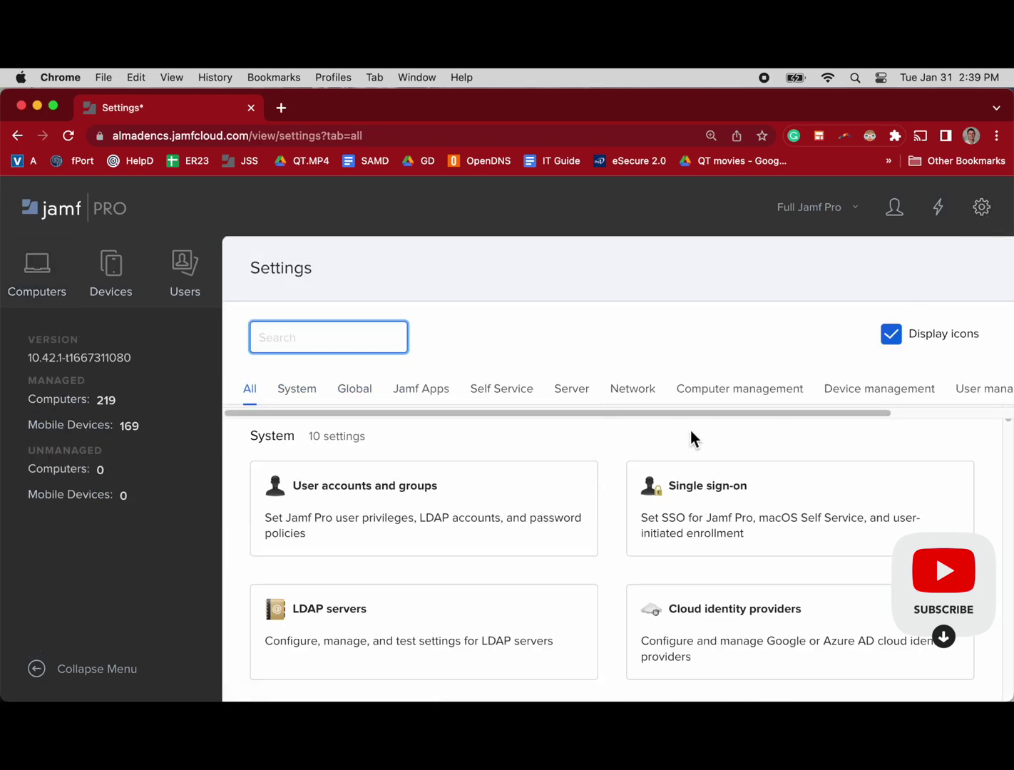
pyautogui.scroll(-1, 685, 437)
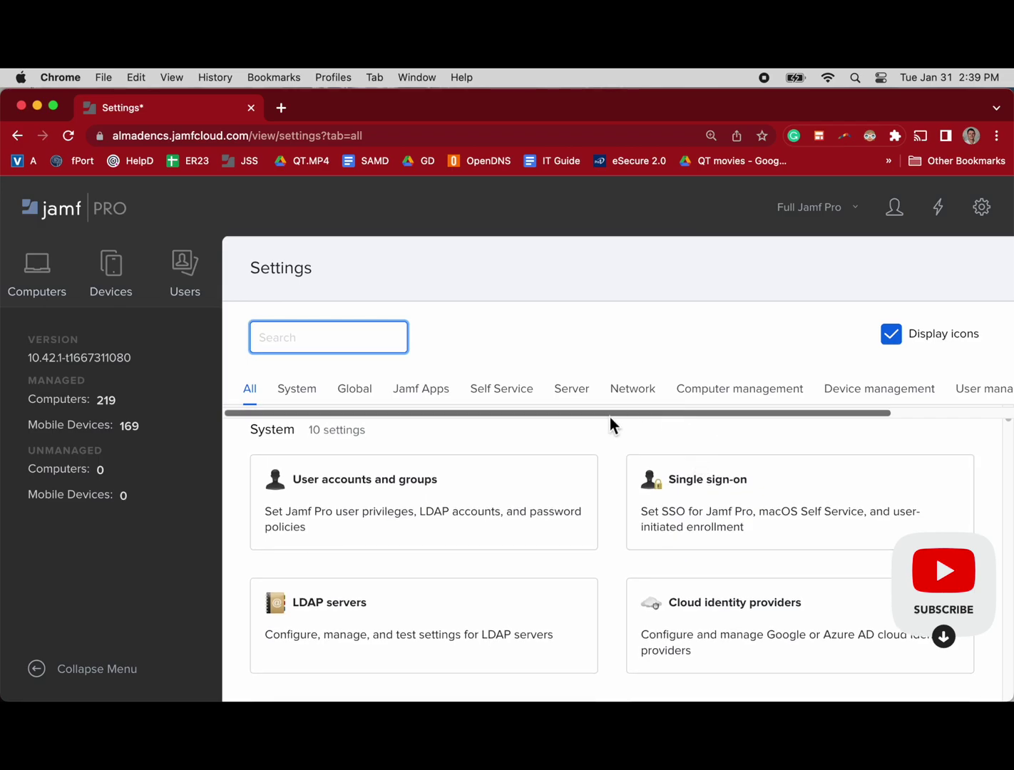
pyautogui.click(736, 398)
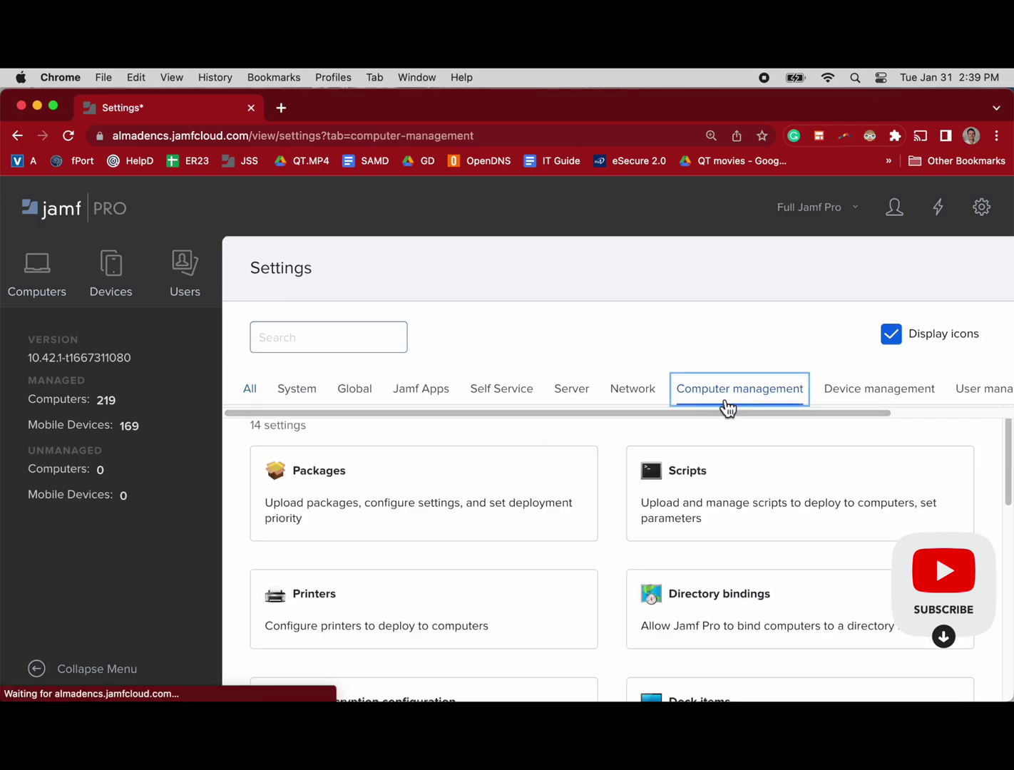
pyautogui.click(759, 470)
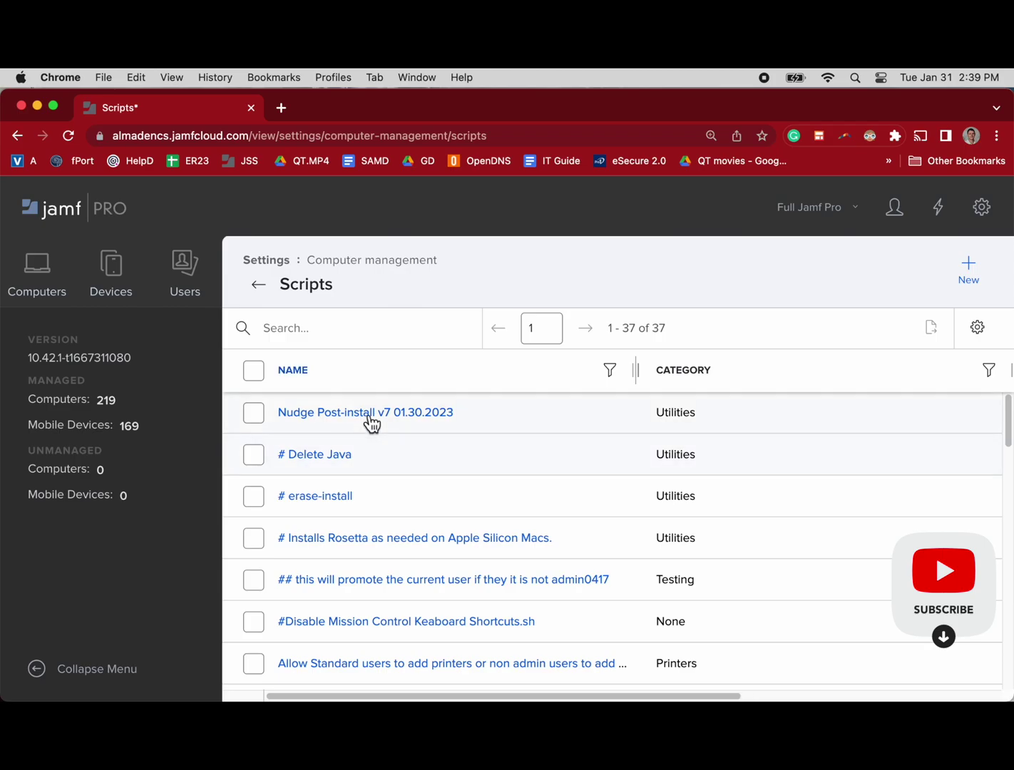
pyautogui.click(370, 413)
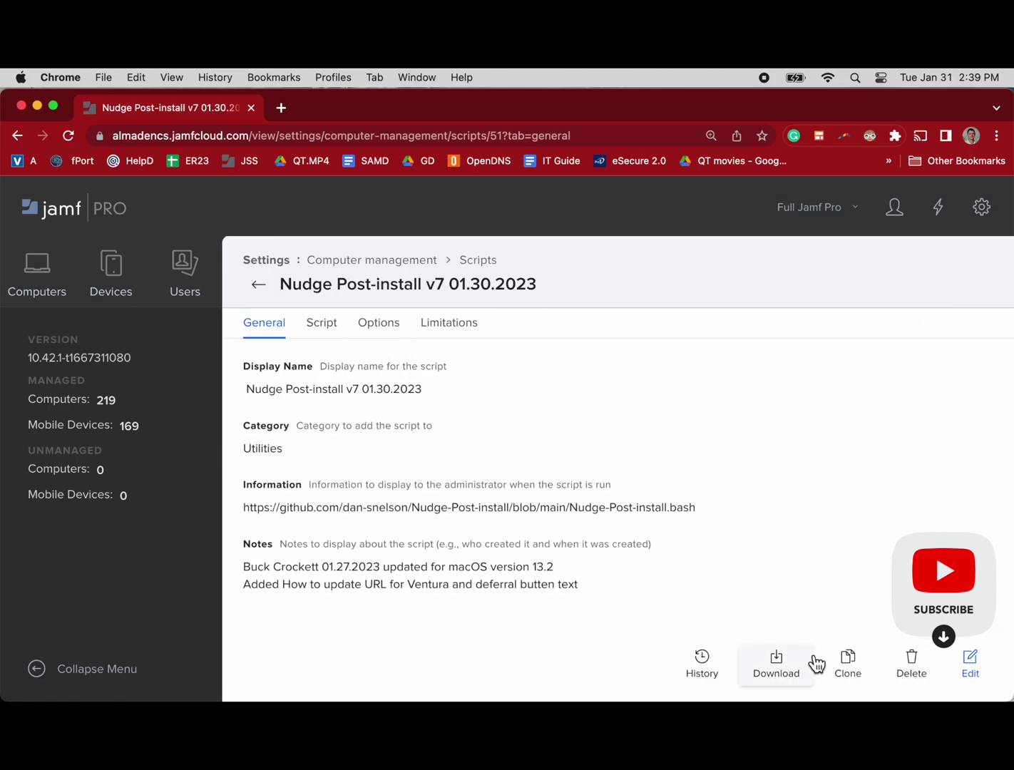
# Step: View the script's code, highlighting the Ventura 13.2 minimum version and its 02-15 date
pyautogui.click(325, 325)
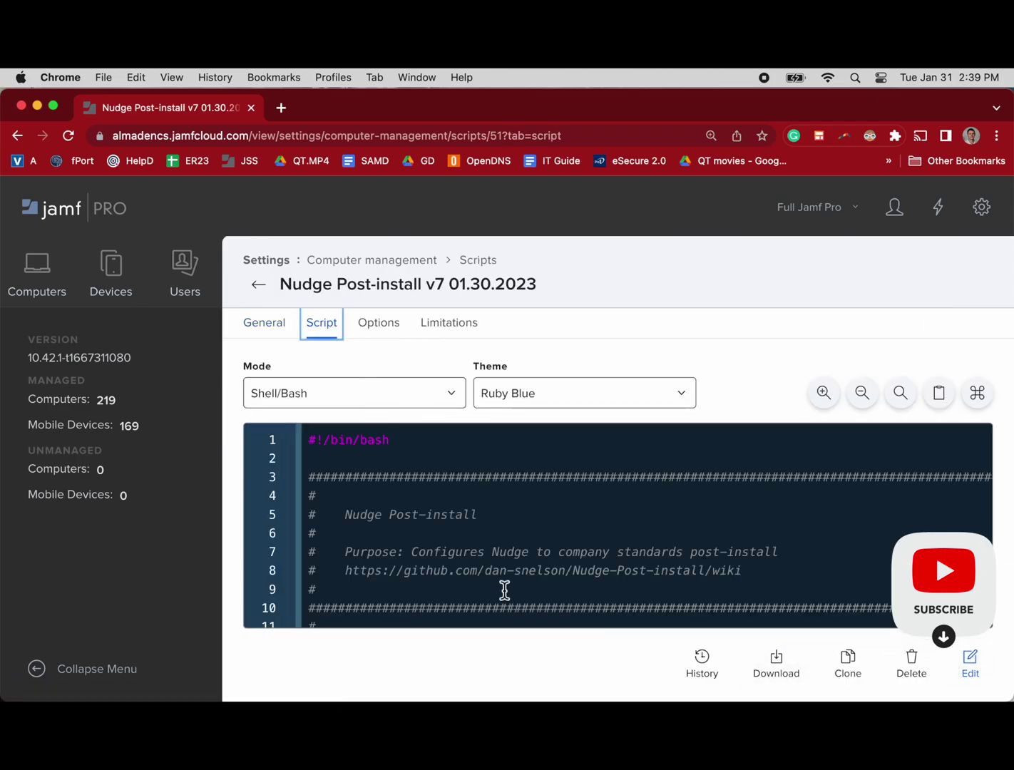
pyautogui.scroll(-5, 505, 576)
pyautogui.scroll(-5, 504, 577)
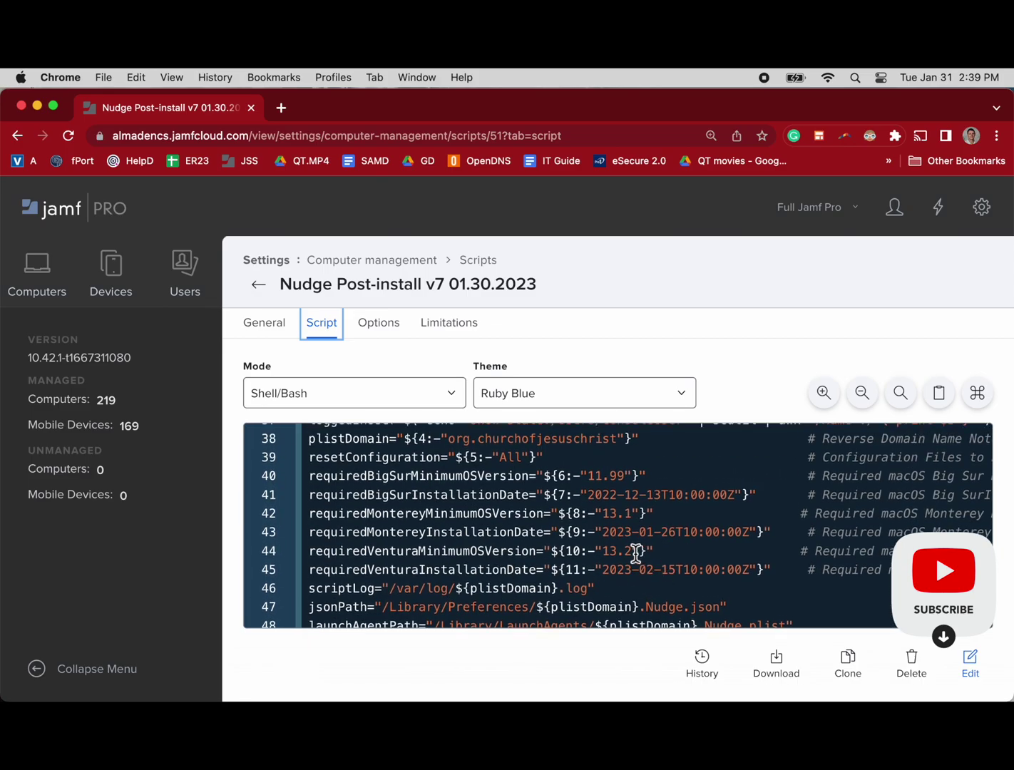
pyautogui.click(615, 552)
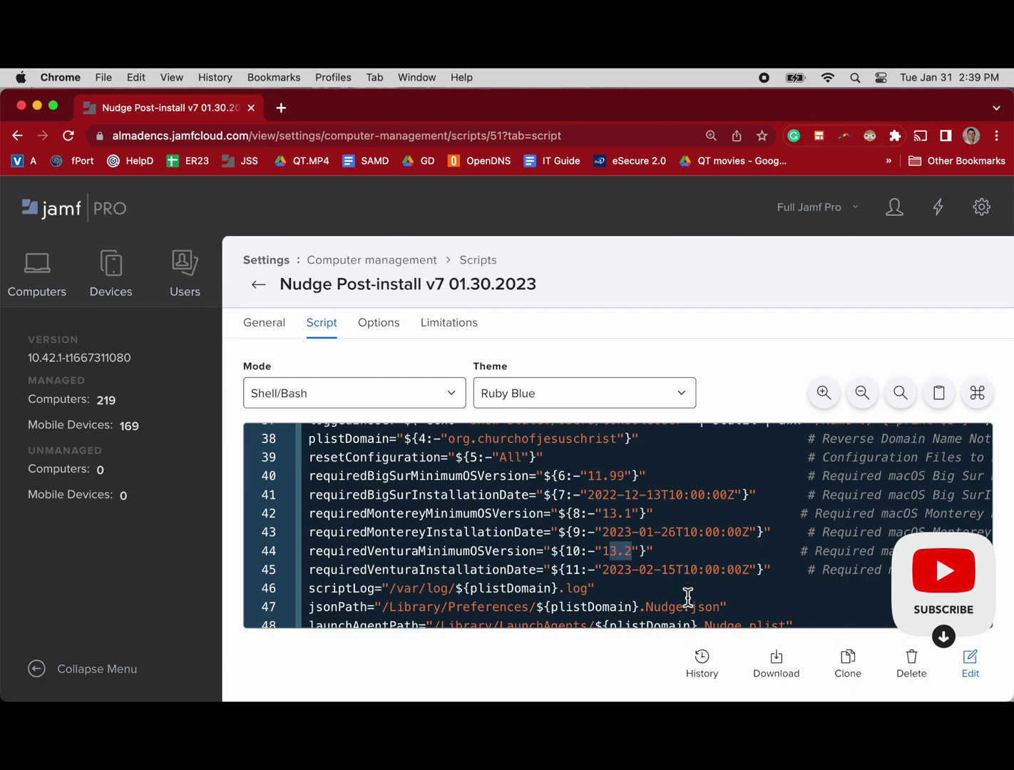
pyautogui.moveTo(640, 571); pyautogui.dragTo(680, 571)
pyautogui.scroll(-8, 687, 596)
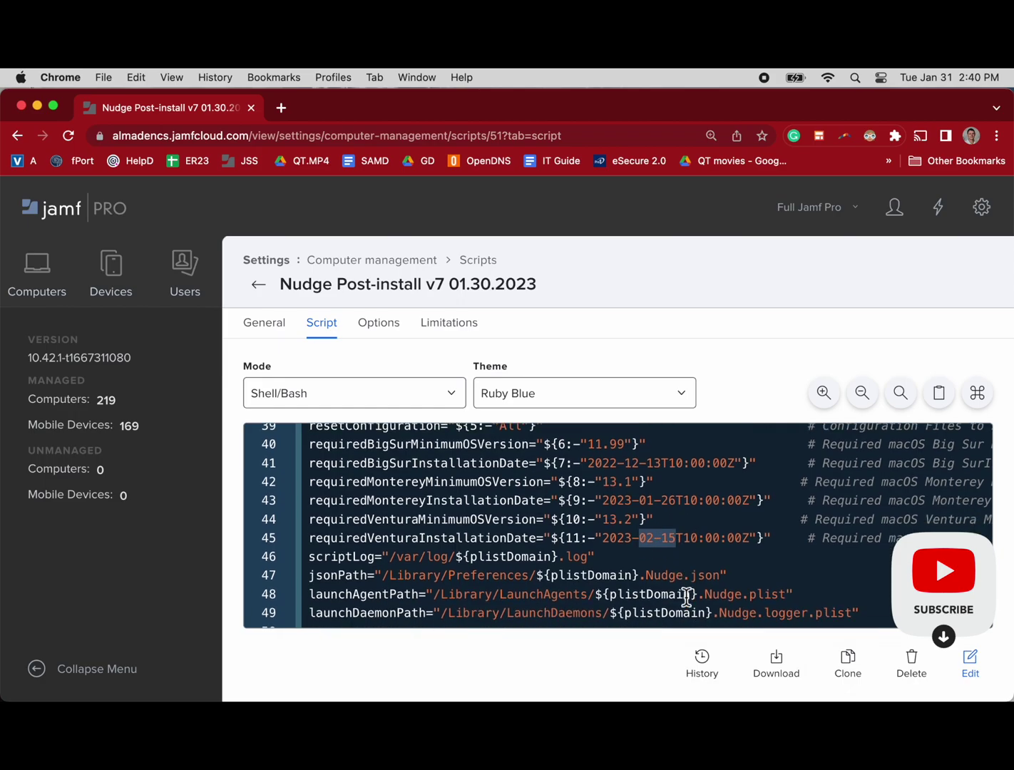
pyautogui.scroll(-10, 684, 594)
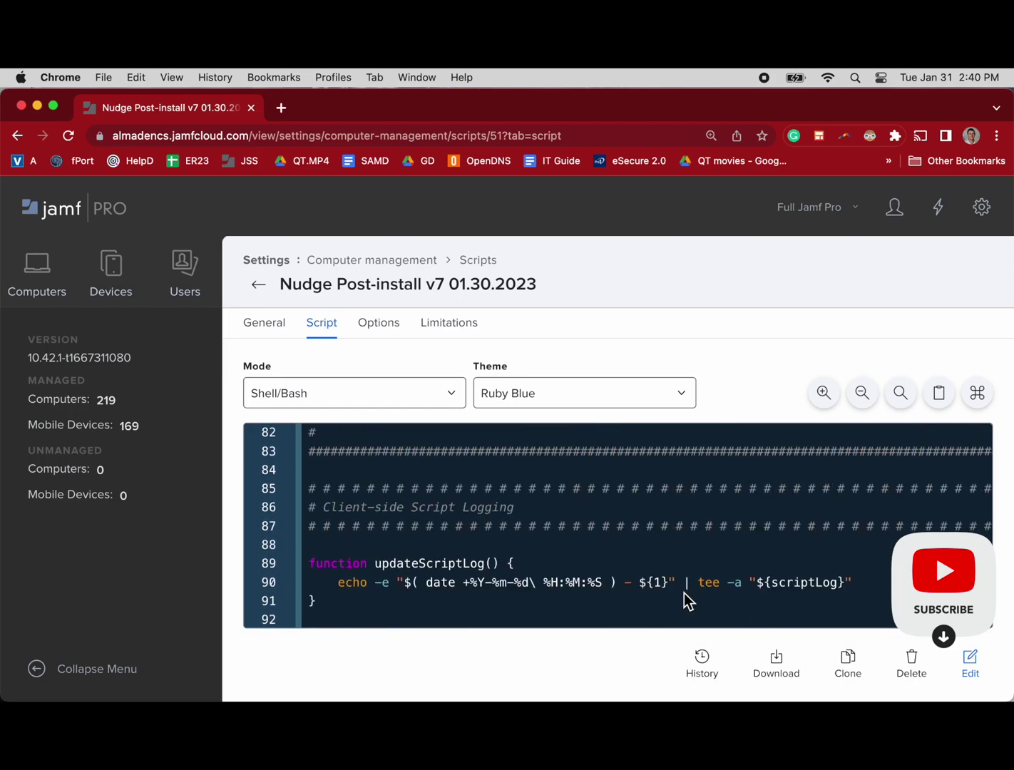
pyautogui.scroll(6, 684, 593)
pyautogui.scroll(-18, 684, 593)
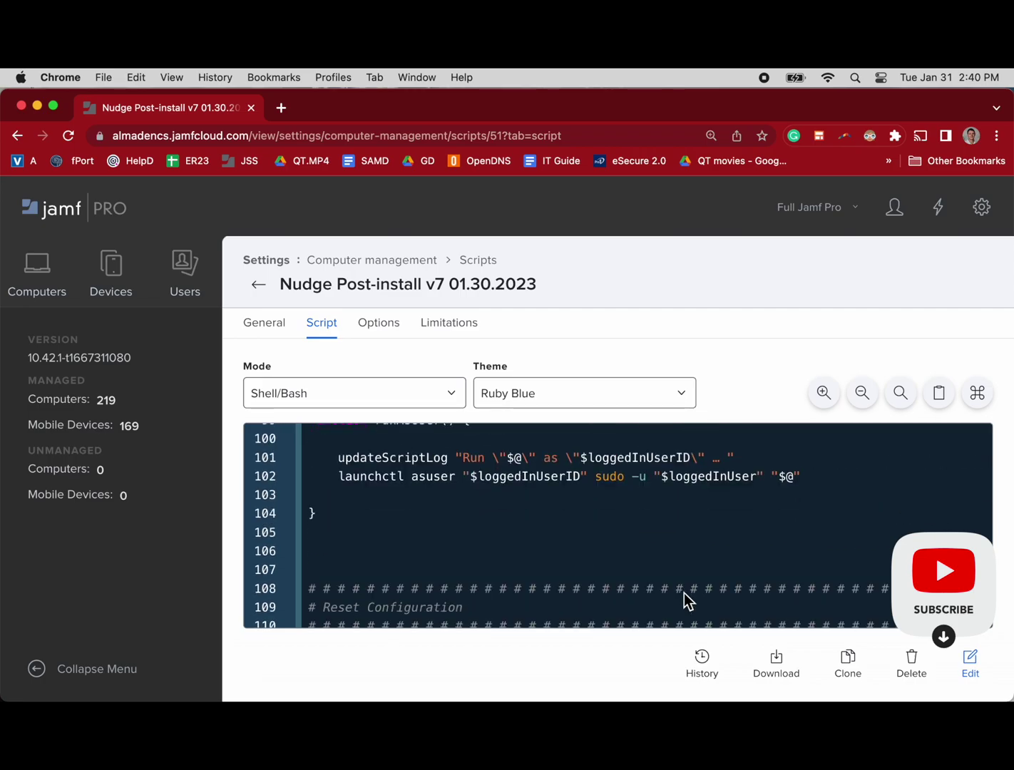
pyautogui.scroll(-13, 684, 592)
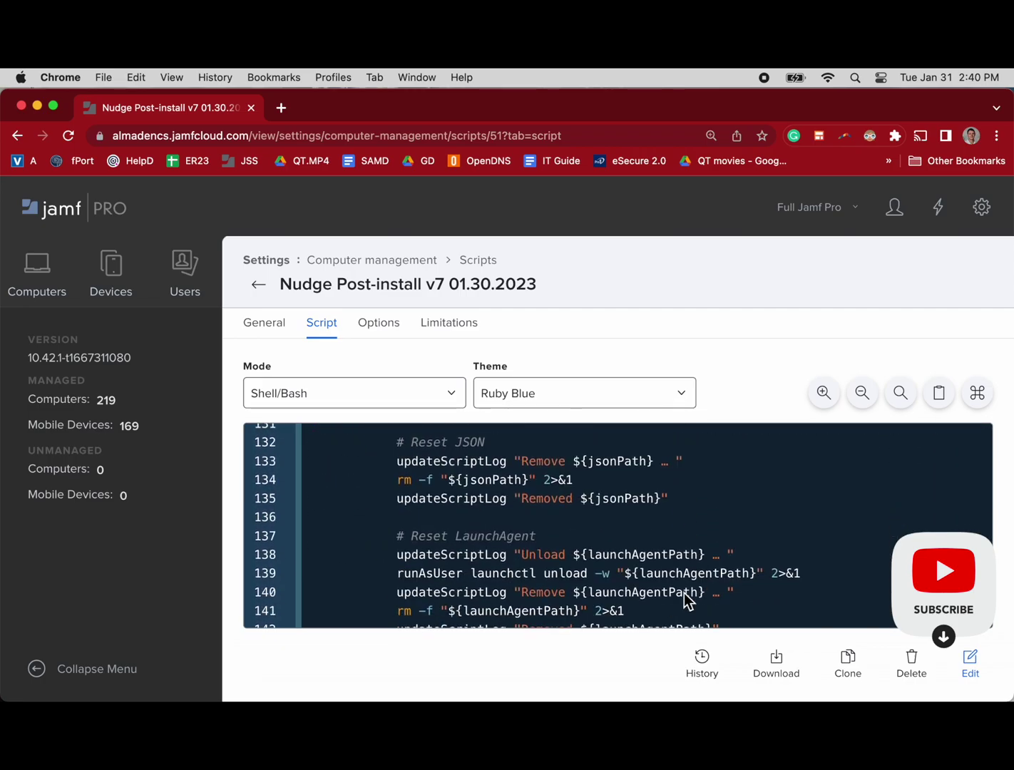
pyautogui.scroll(-13, 684, 593)
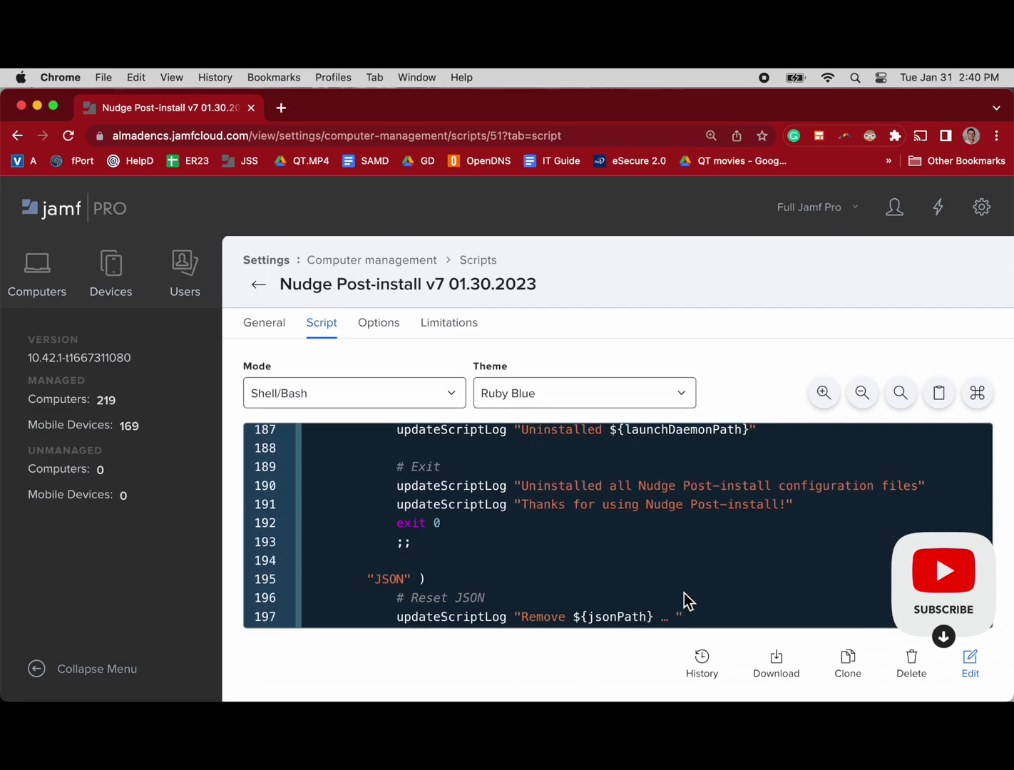
pyautogui.scroll(-10, 684, 593)
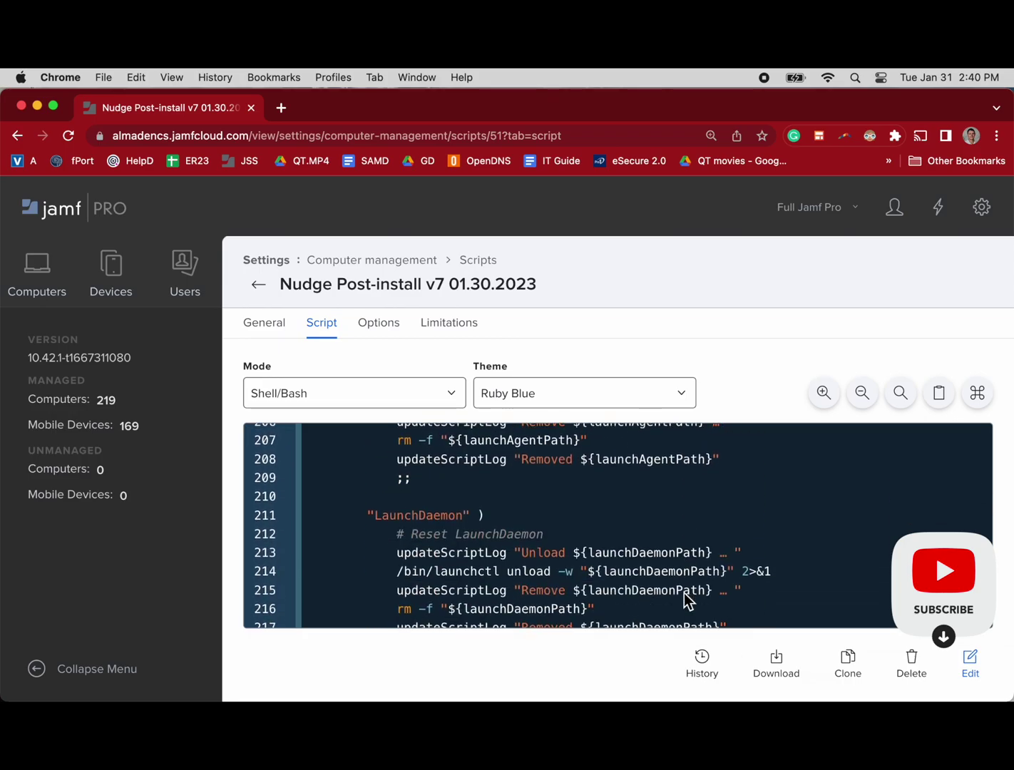
pyautogui.scroll(-8, 683, 593)
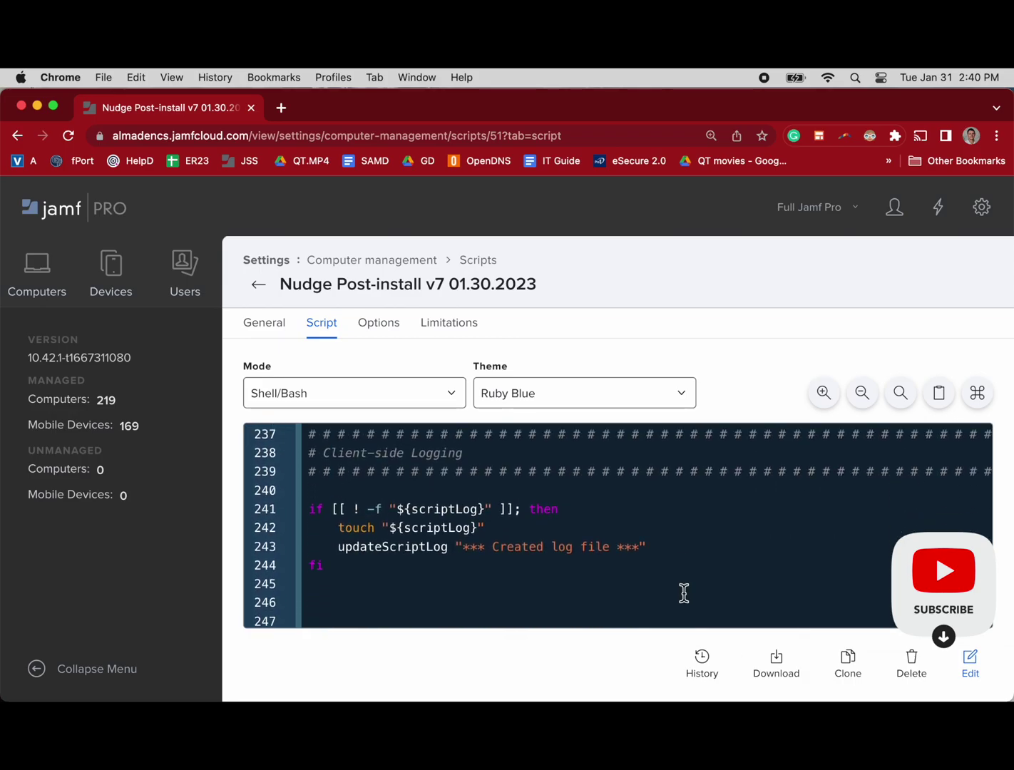
pyautogui.scroll(-7, 684, 593)
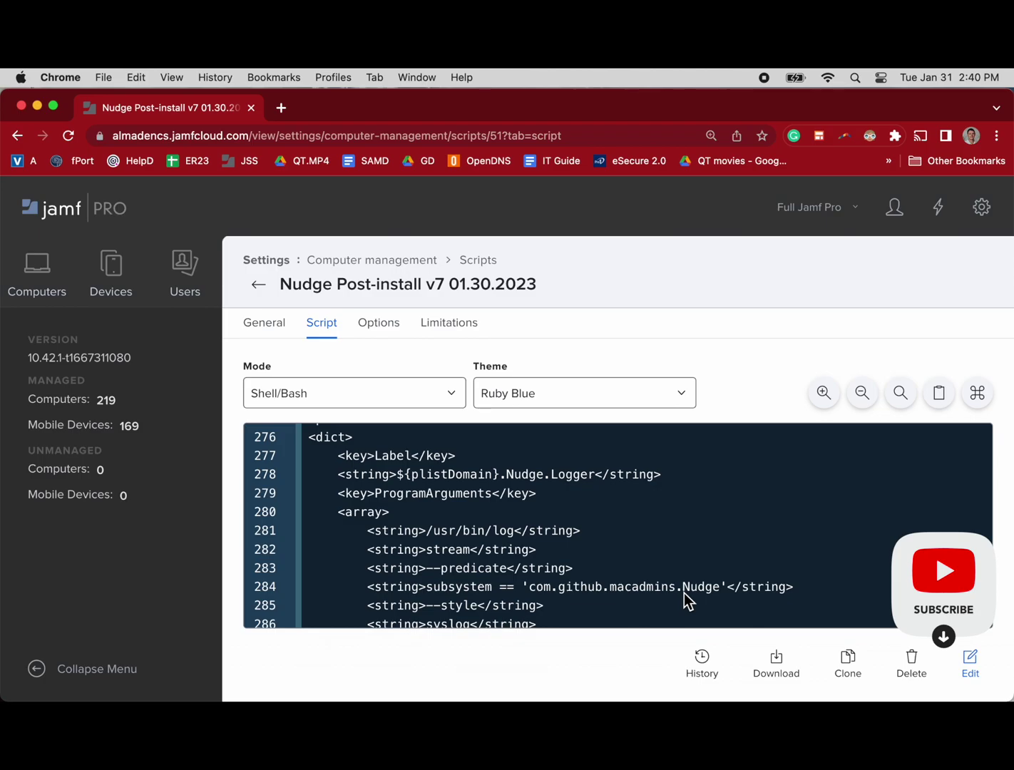
pyautogui.scroll(-13, 684, 593)
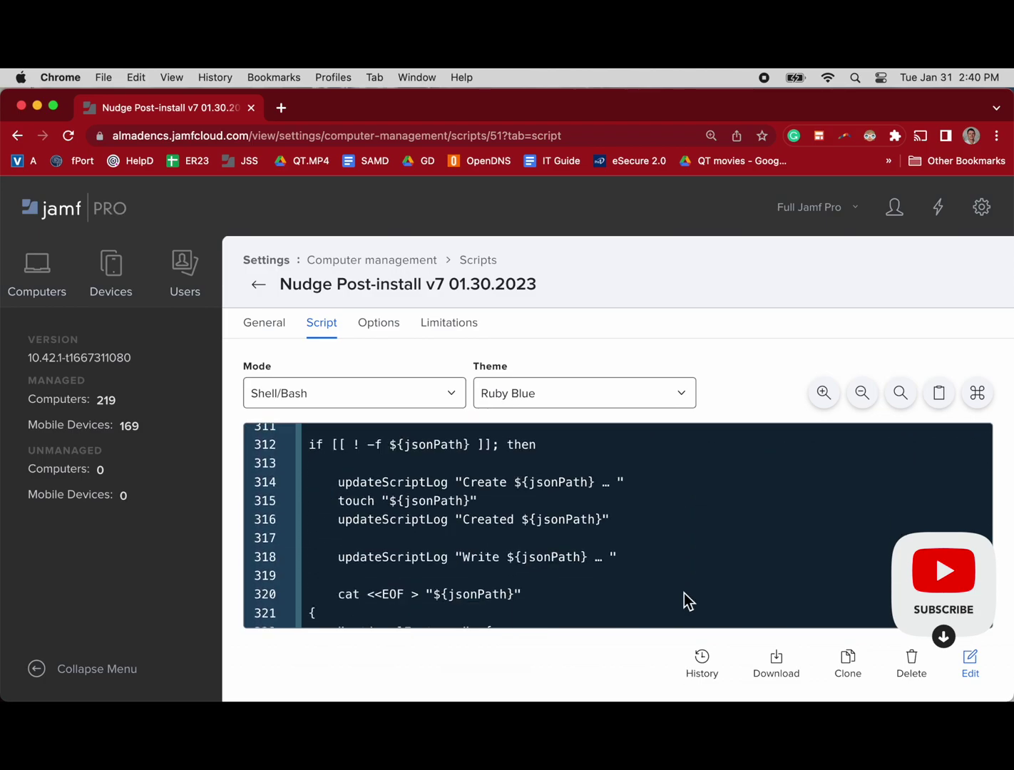
pyautogui.scroll(-5, 684, 592)
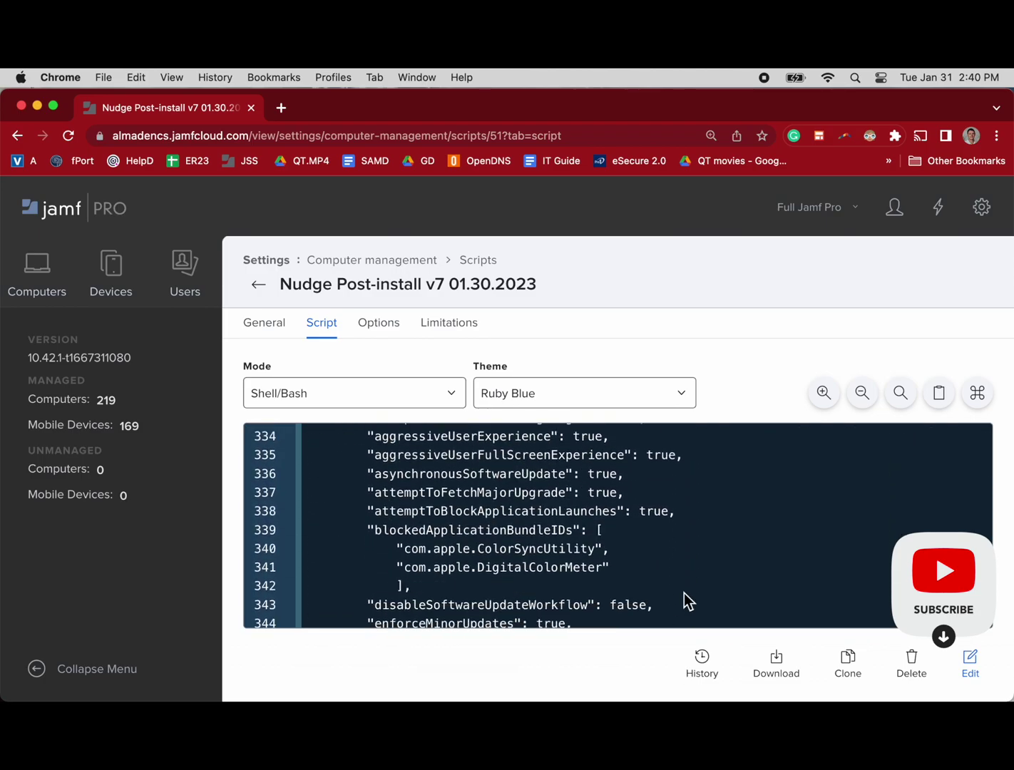
pyautogui.scroll(-4, 684, 593)
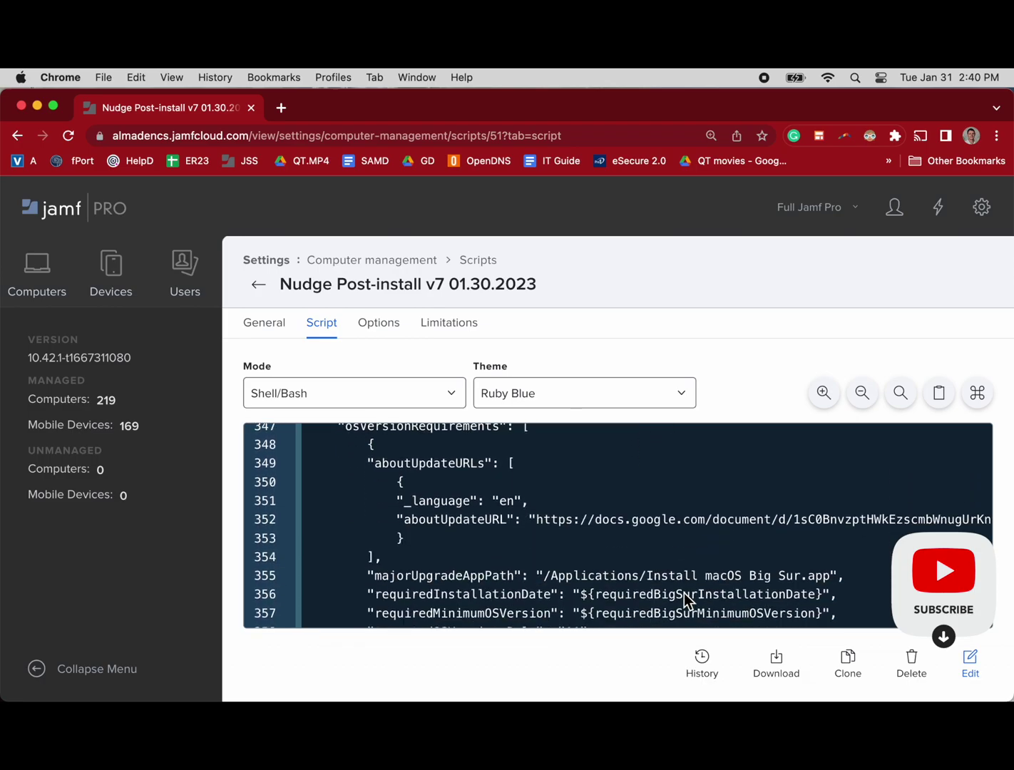
pyautogui.scroll(-4, 684, 592)
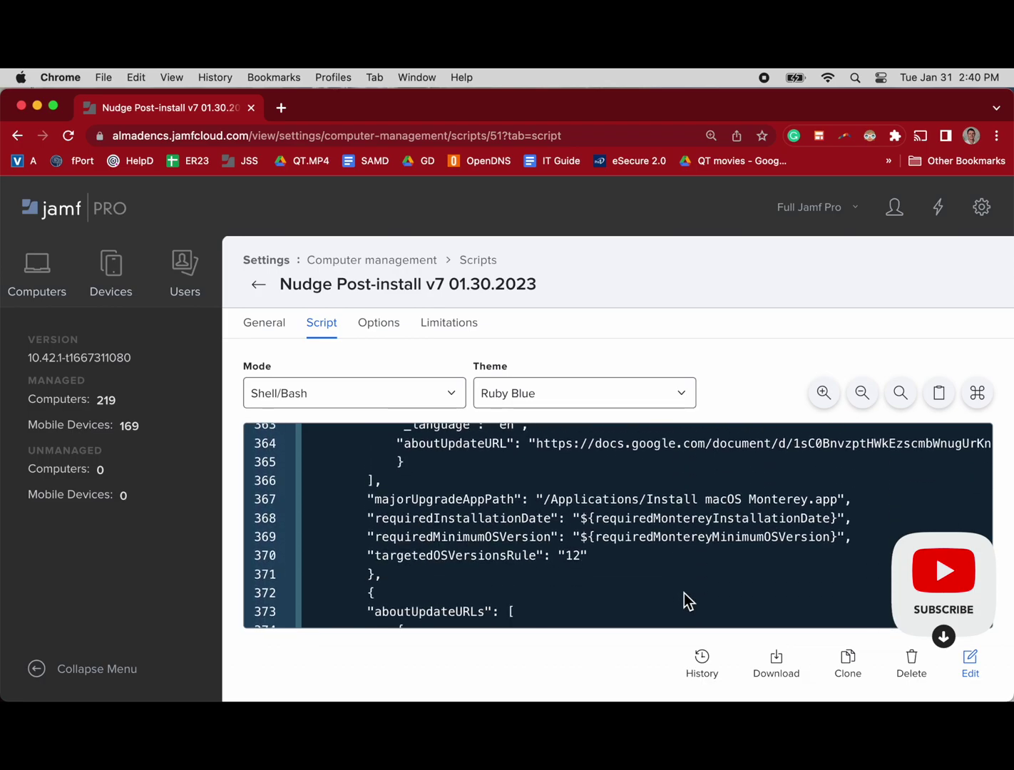
pyautogui.scroll(-2, 684, 593)
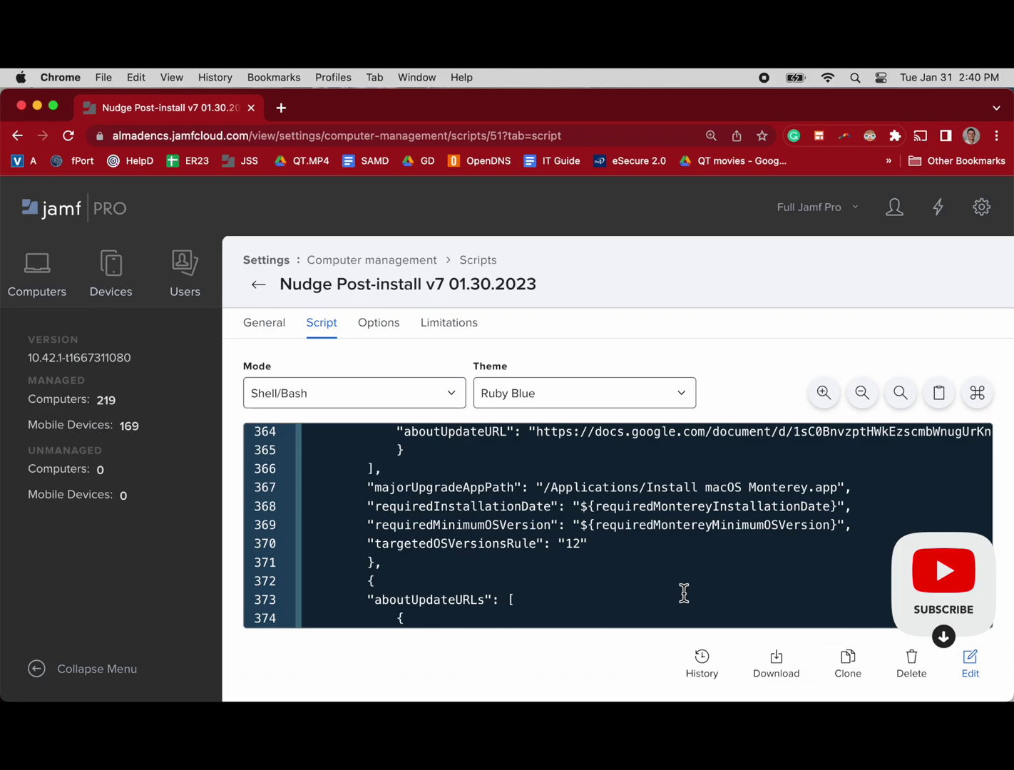
pyautogui.scroll(-5, 684, 593)
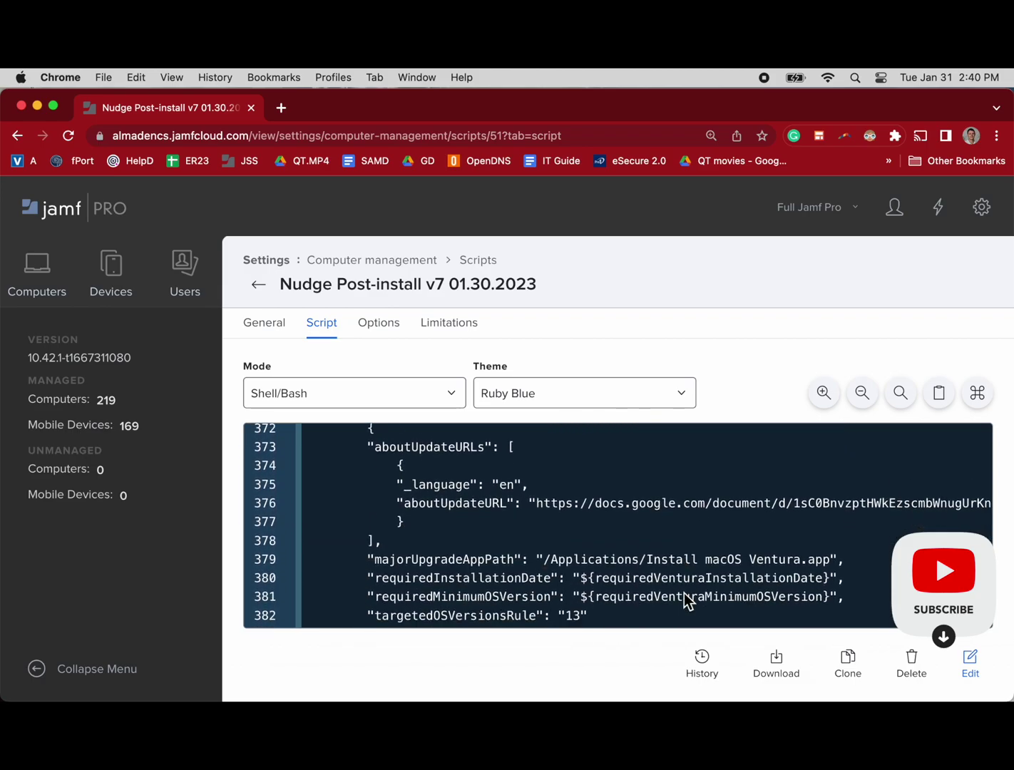
pyautogui.scroll(-7, 684, 593)
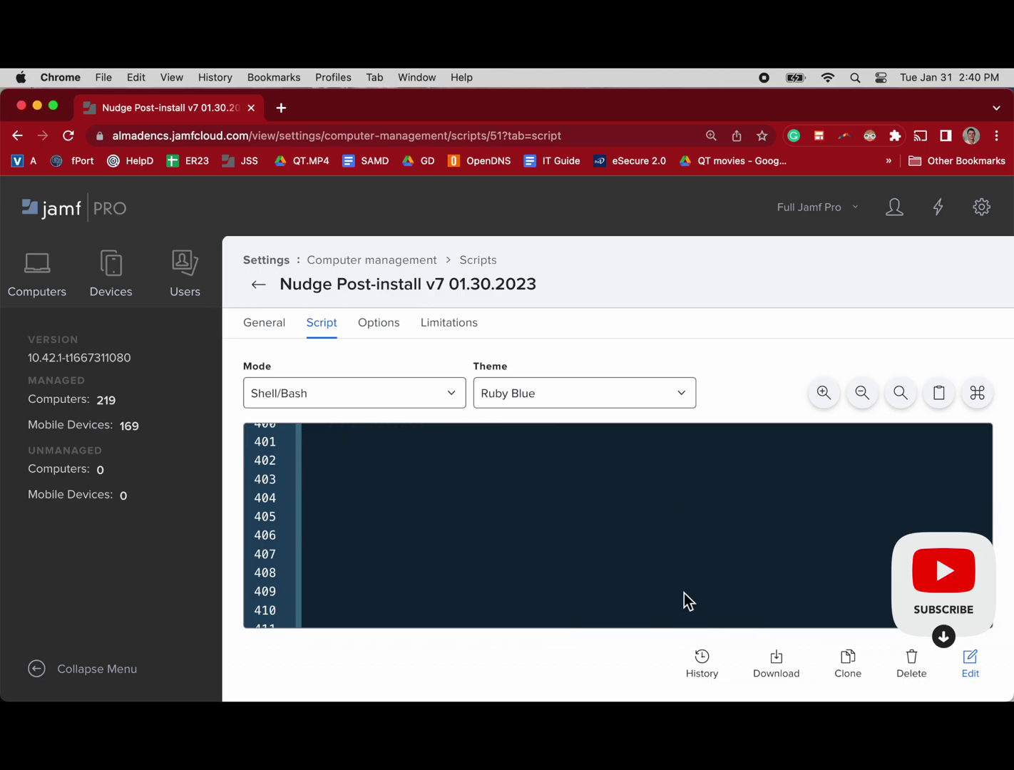
pyautogui.scroll(-13, 684, 593)
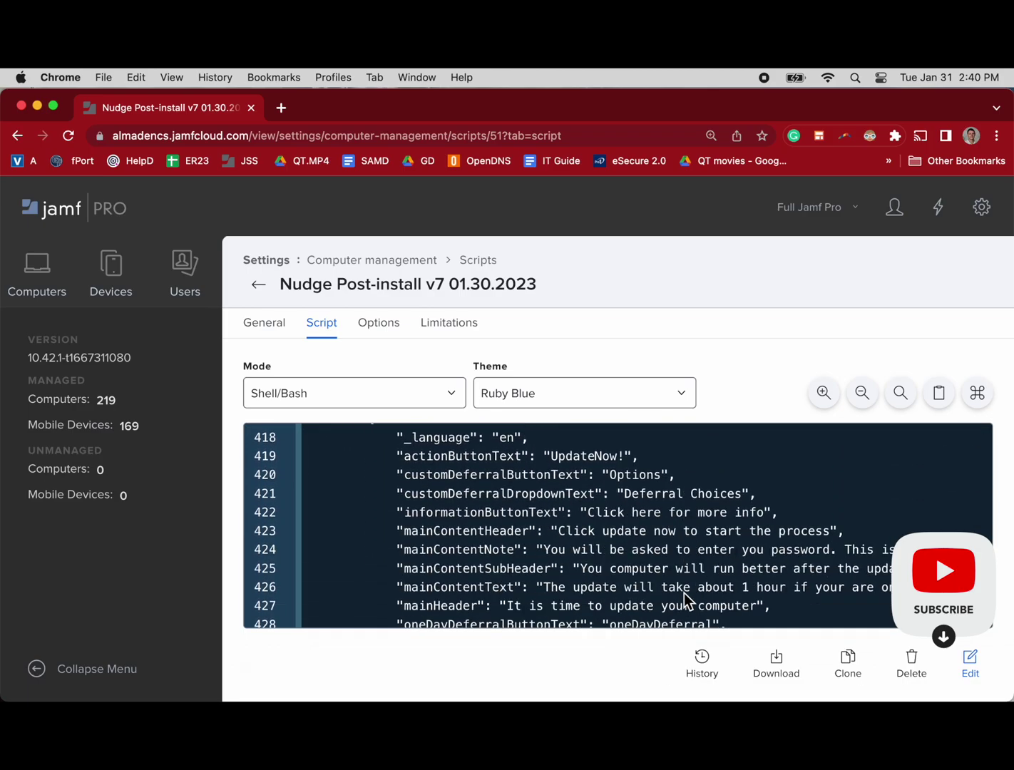
pyautogui.scroll(-6, 683, 592)
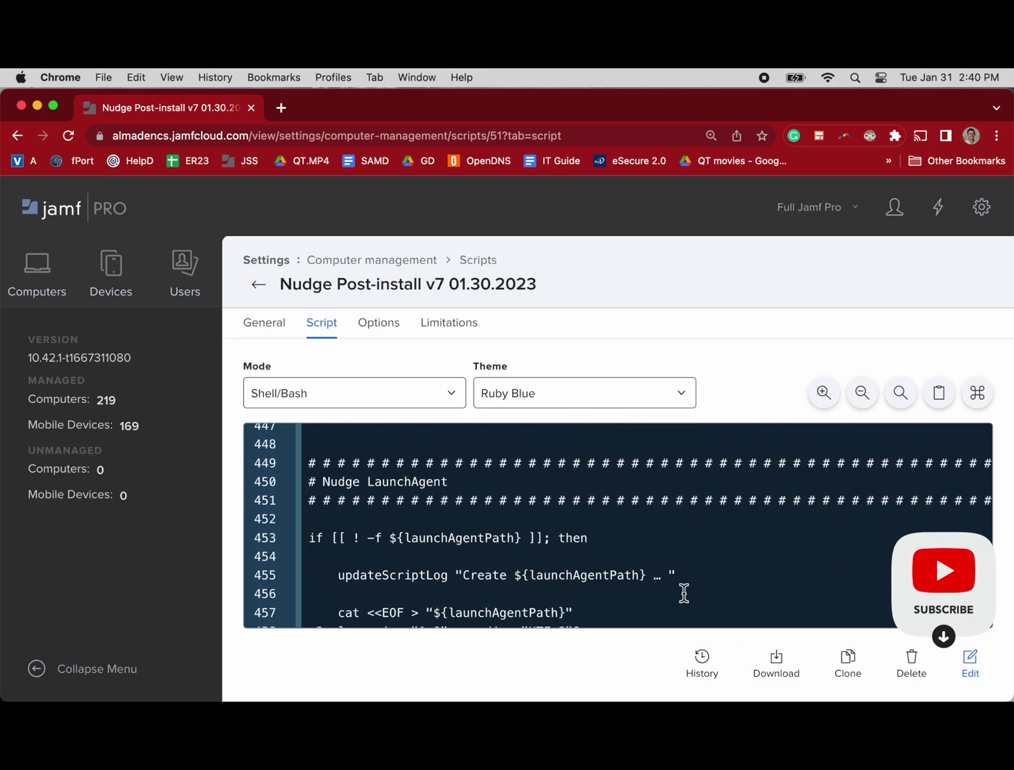
pyautogui.scroll(-7, 684, 593)
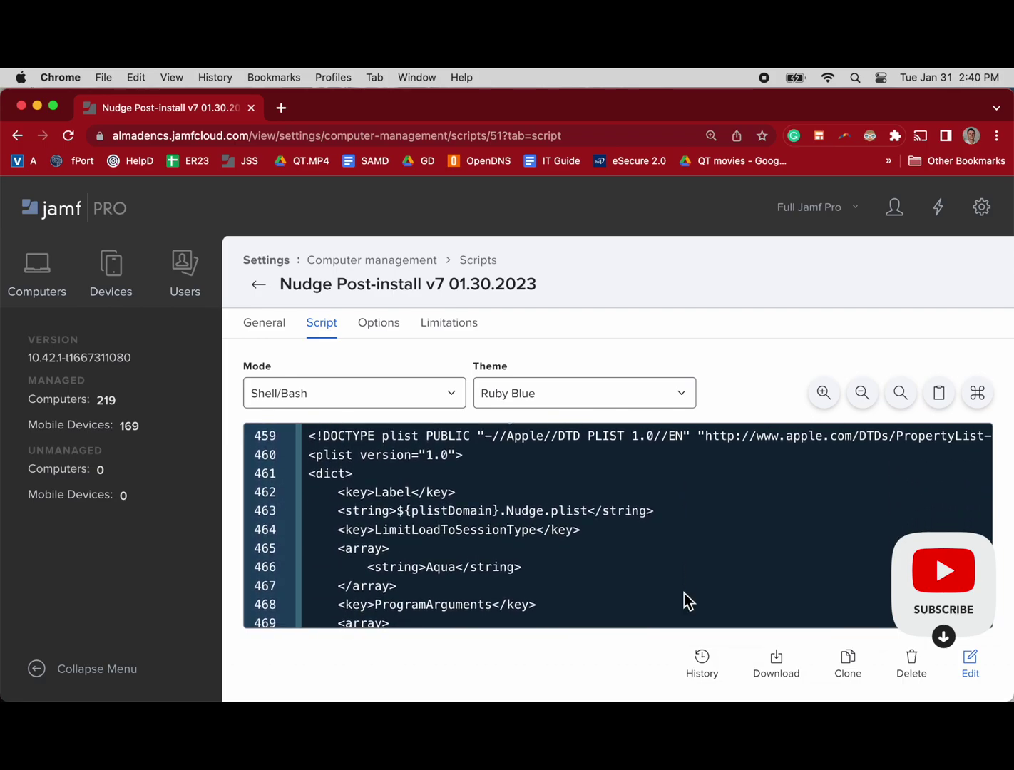
pyautogui.scroll(-10, 684, 593)
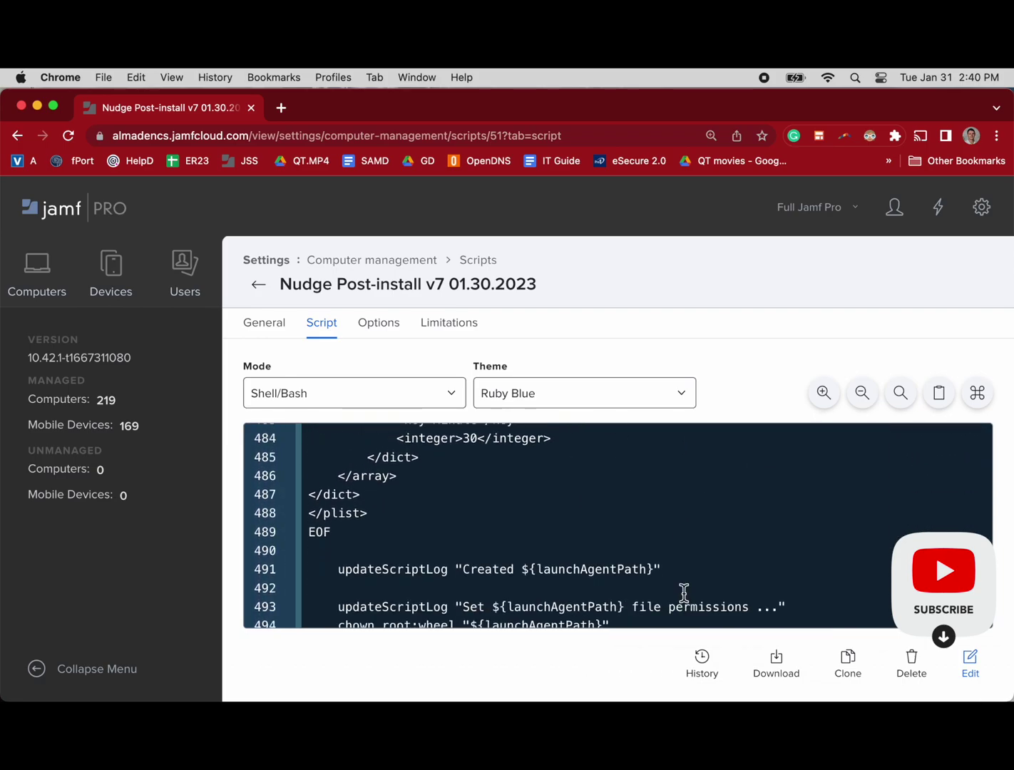
pyautogui.scroll(-6, 684, 602)
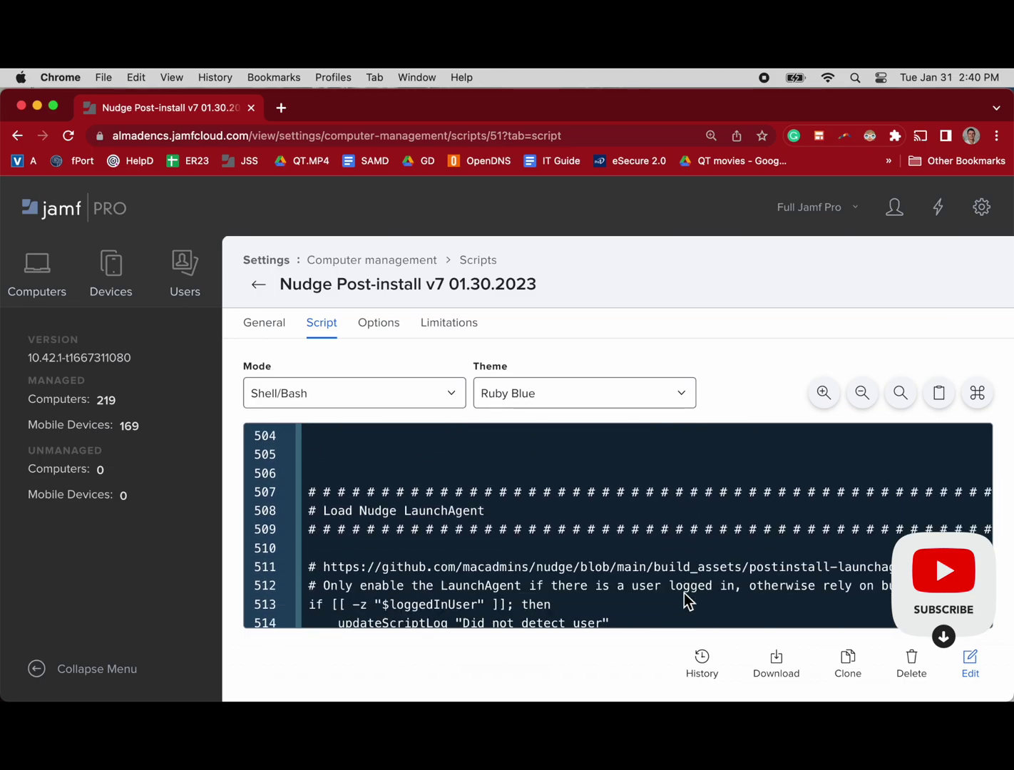
pyautogui.scroll(-6, 684, 593)
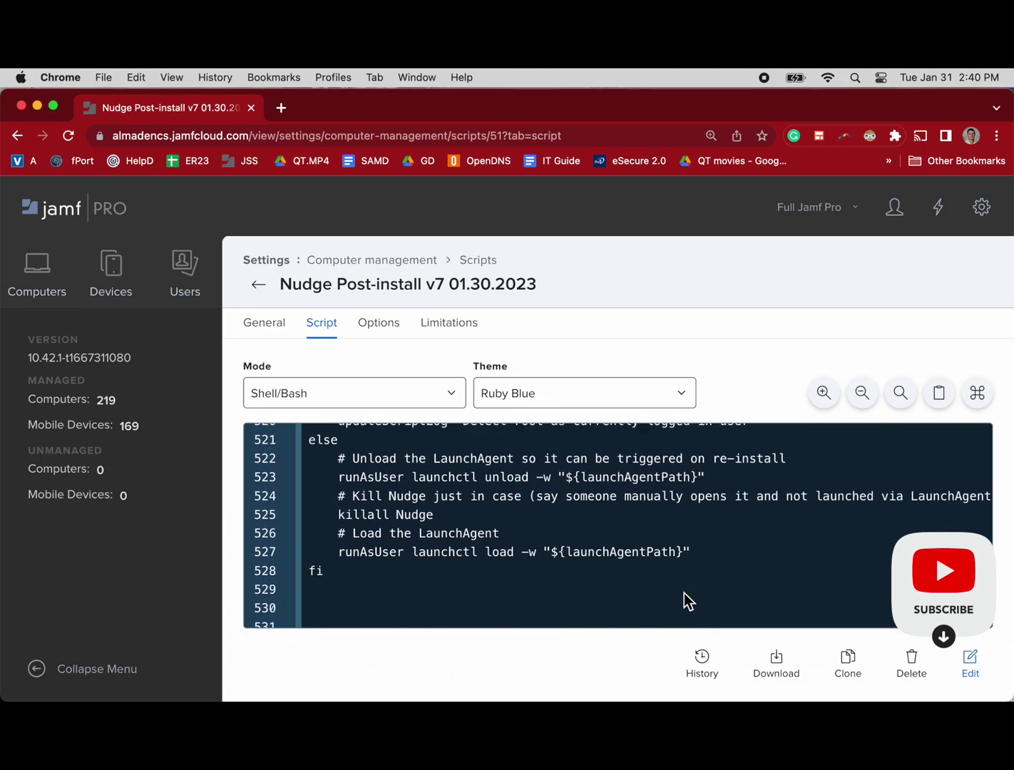
pyautogui.scroll(-2, 684, 593)
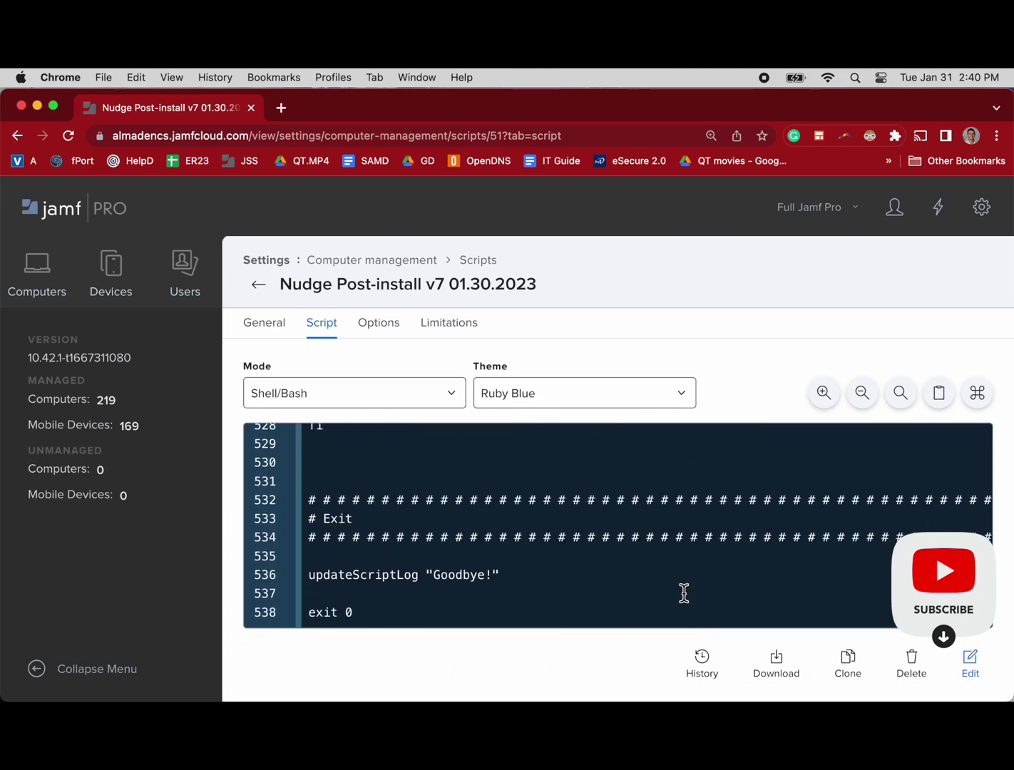
pyautogui.scroll(18, 684, 592)
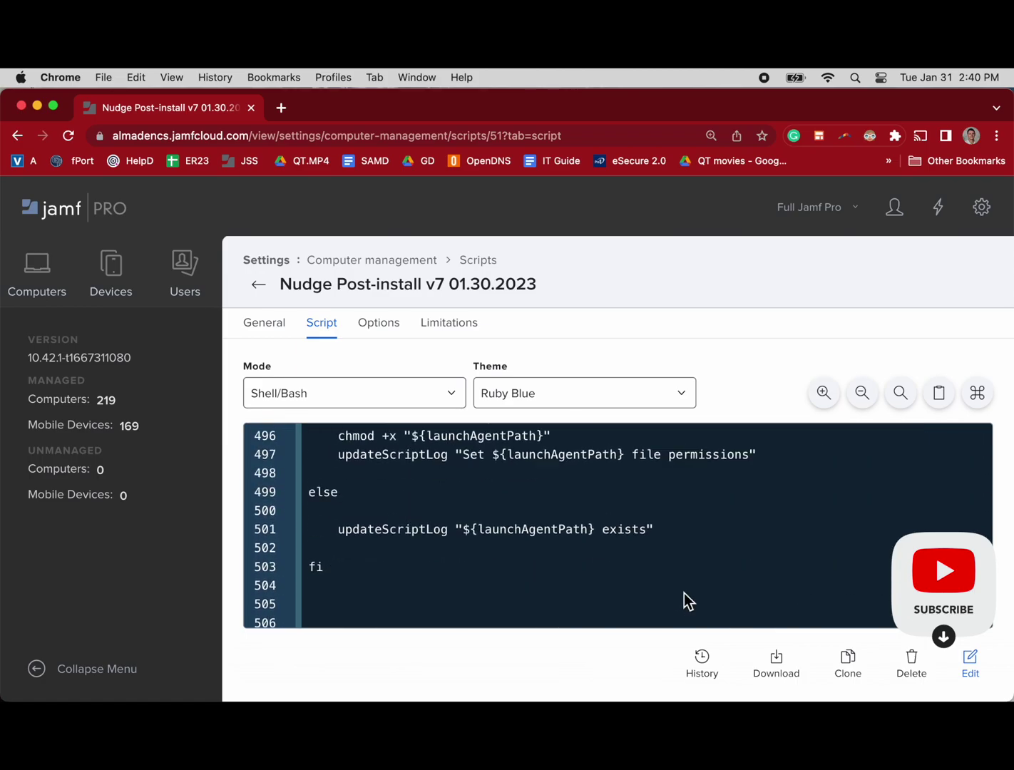
pyautogui.scroll(20, 684, 592)
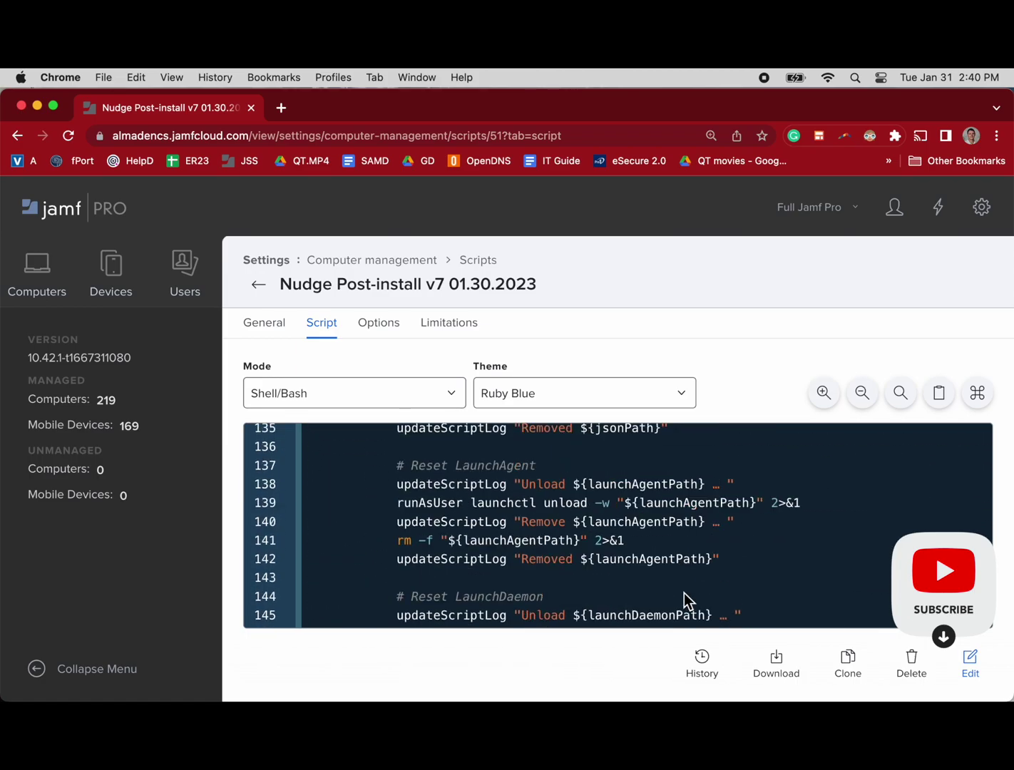
pyautogui.scroll(20, 684, 593)
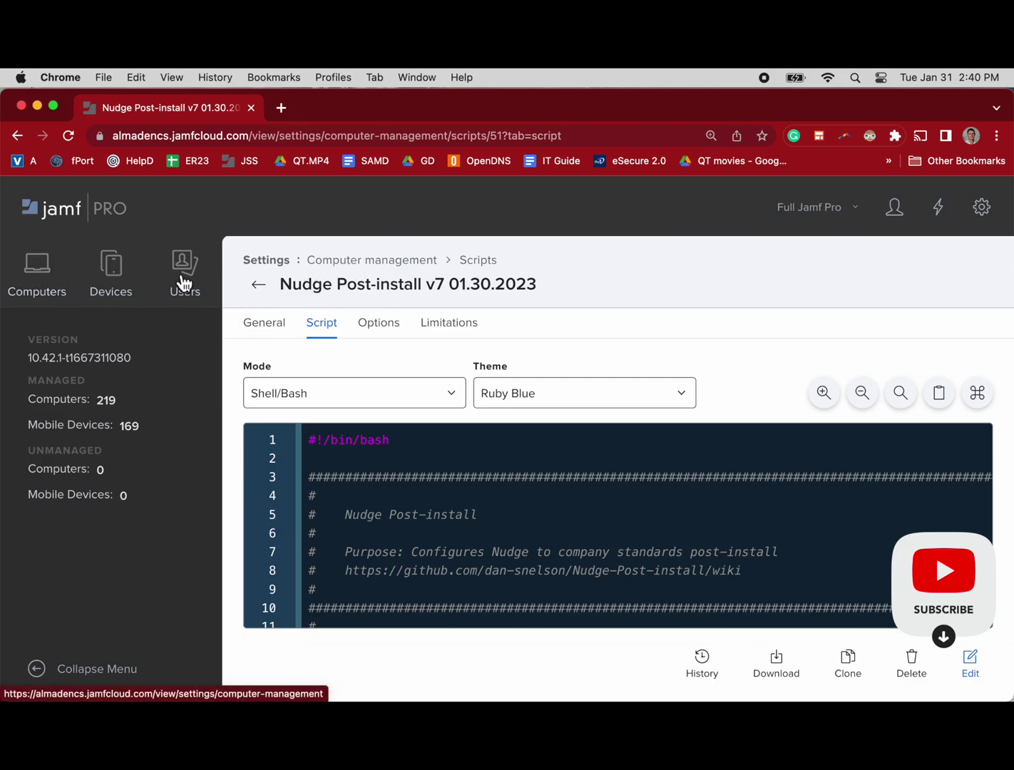
# Step: Filter Computers > Policies by 'nudg', leaving 4 of 109 policies listed
pyautogui.click(45, 290)
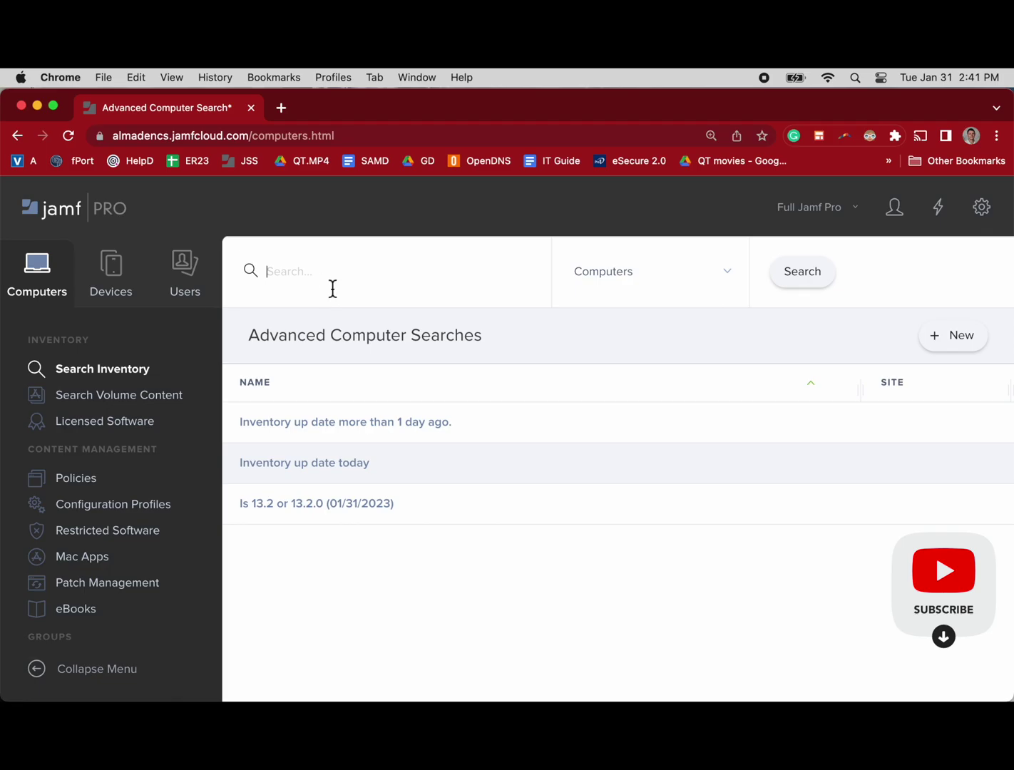
pyautogui.click(111, 483)
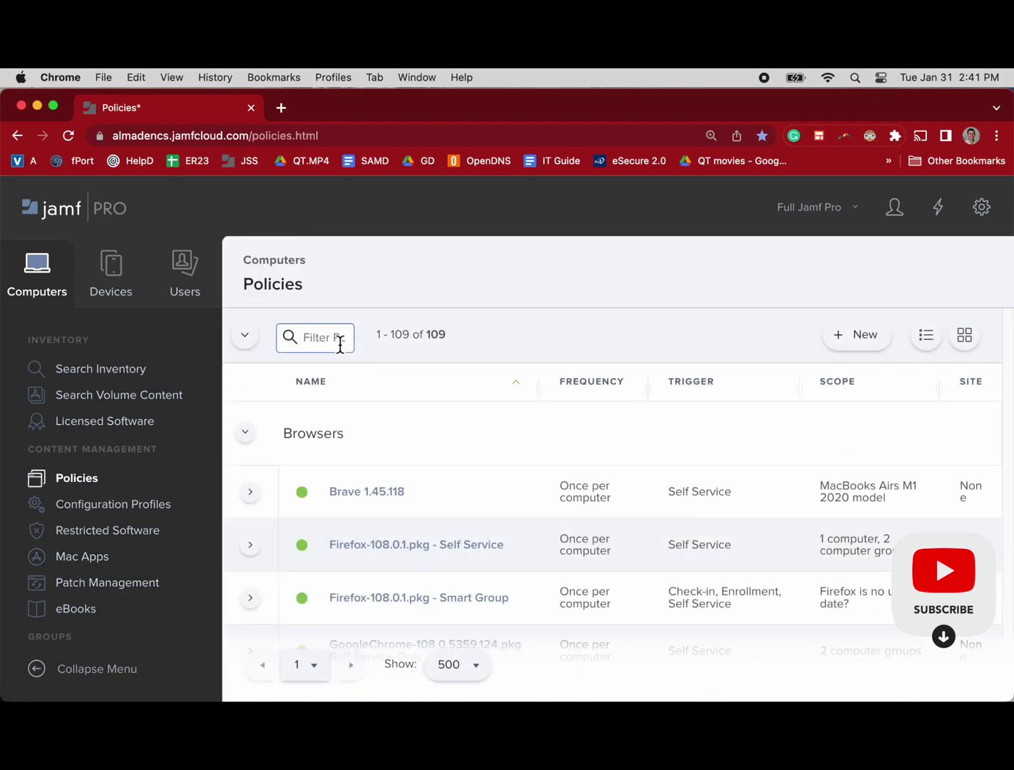
pyautogui.click(333, 339)
pyautogui.write('nudg')
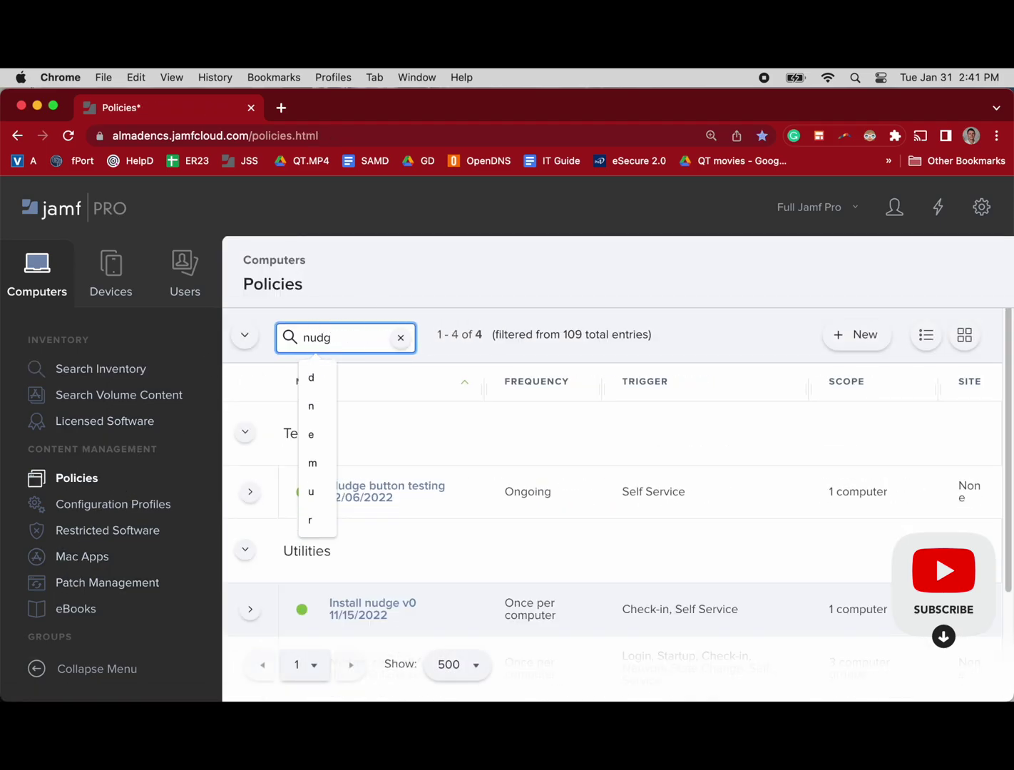
pyautogui.click(448, 555)
pyautogui.scroll(-3, 449, 559)
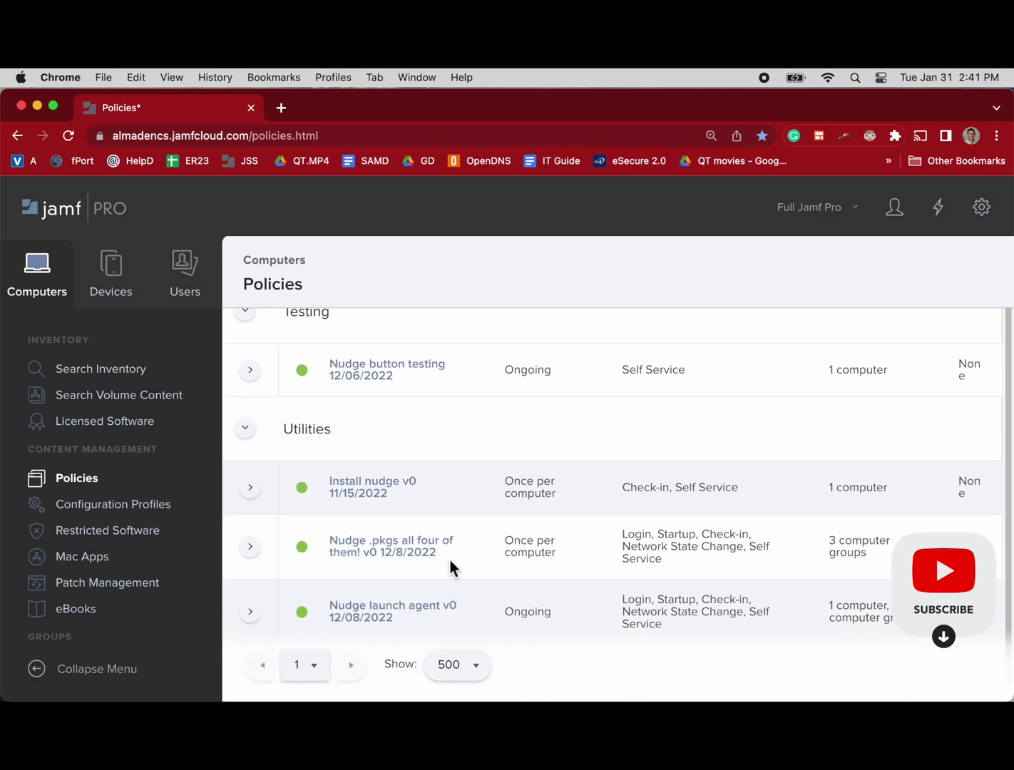
# Step: Open the Nudge launch agent v0 12/08/2022 policy, review its Packages and Scripts settings, then view Scope
pyautogui.click(441, 604)
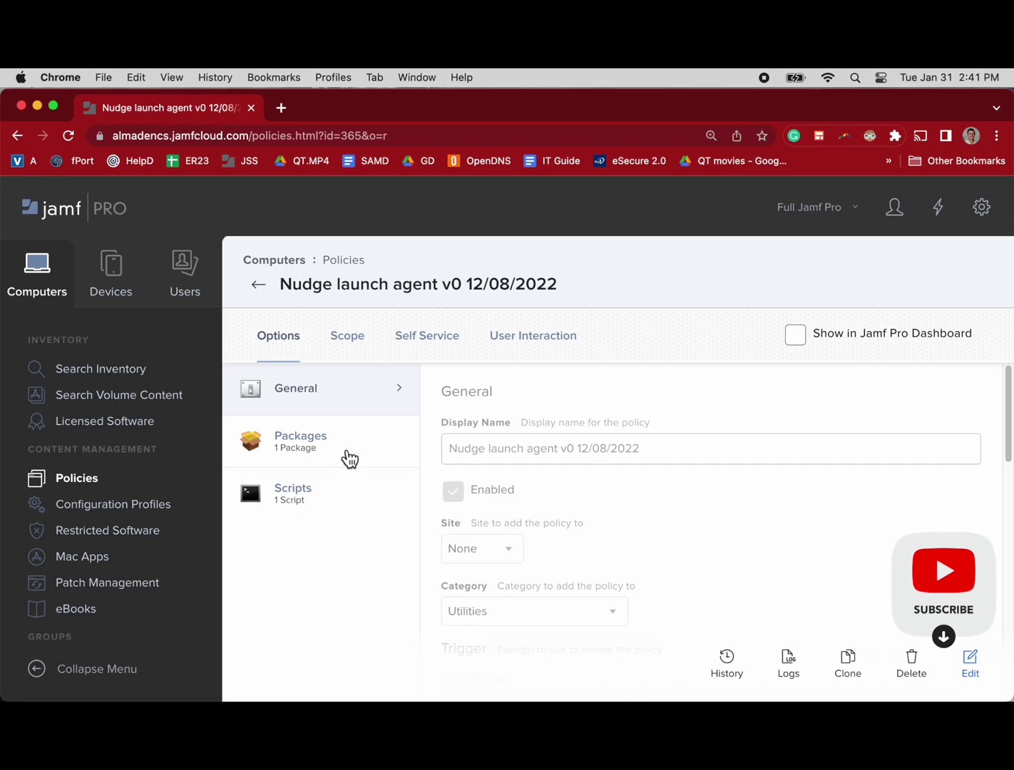
pyautogui.click(351, 461)
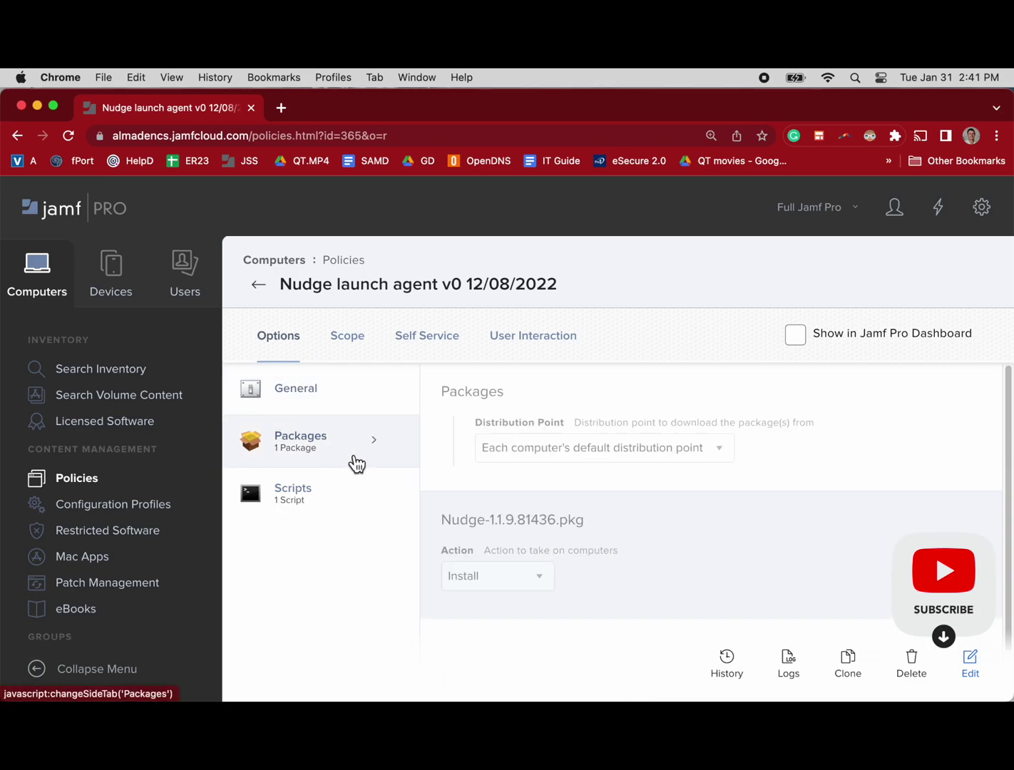
pyautogui.click(317, 513)
pyautogui.scroll(-1, 621, 445)
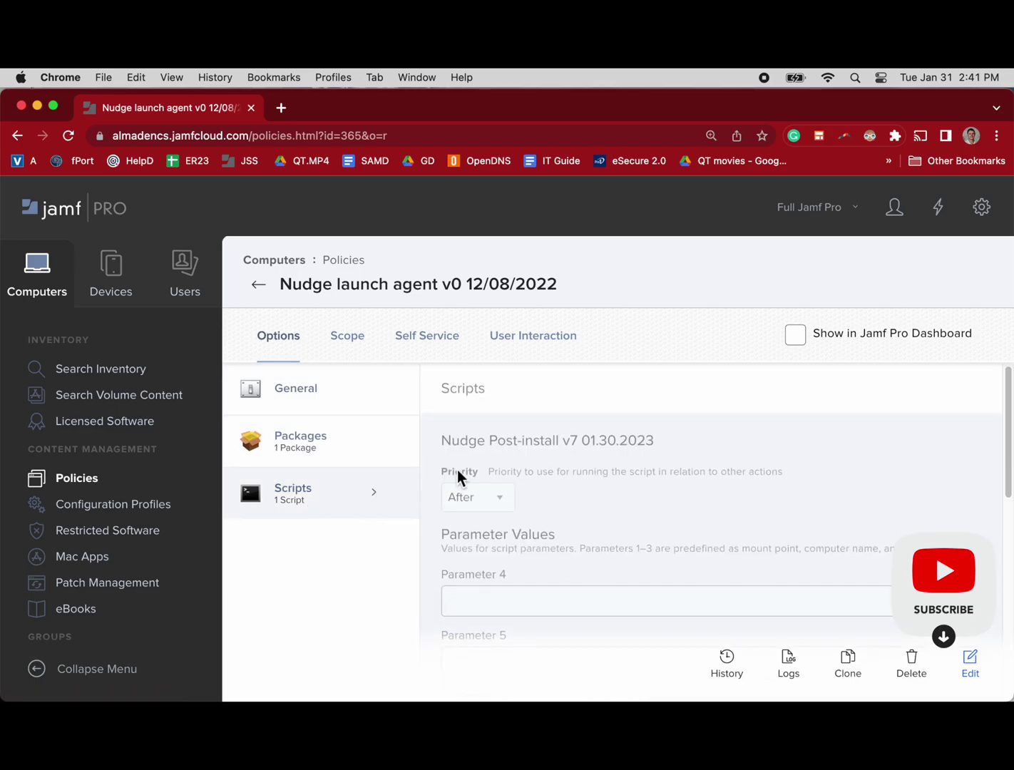
pyautogui.scroll(-3, 524, 528)
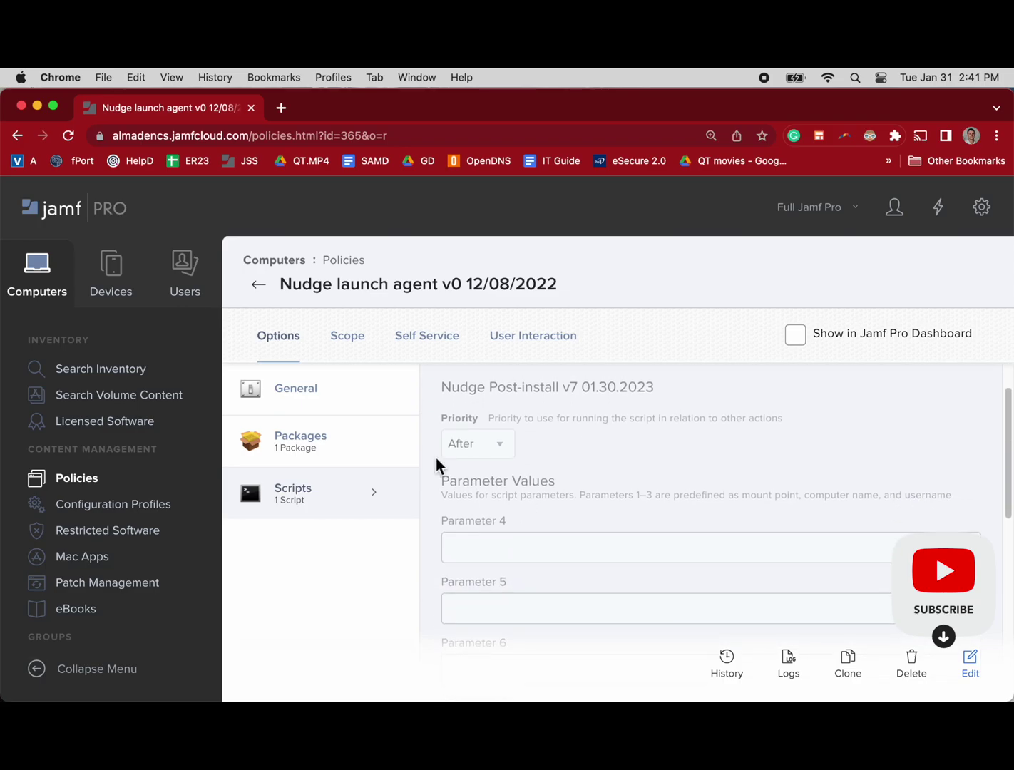
pyautogui.click(348, 348)
# Step: Scroll through the policy's scope targets, including the OS not 13.2 and 13.2.0 smart groups
pyautogui.scroll(-3, 433, 521)
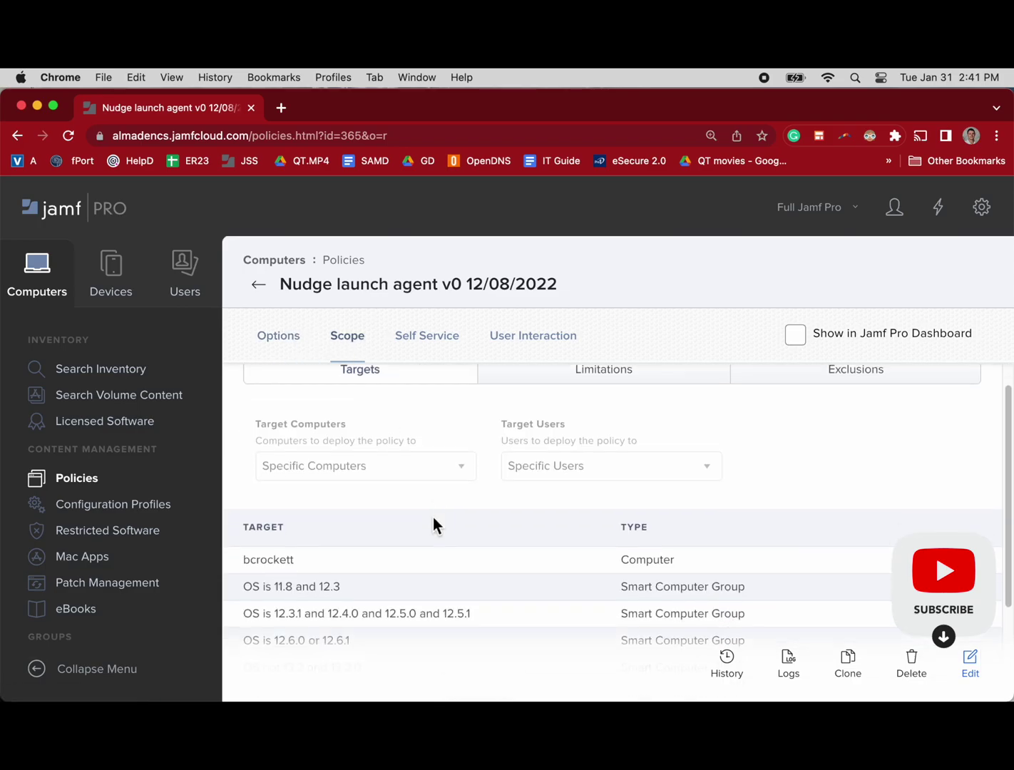
pyautogui.scroll(-1, 370, 540)
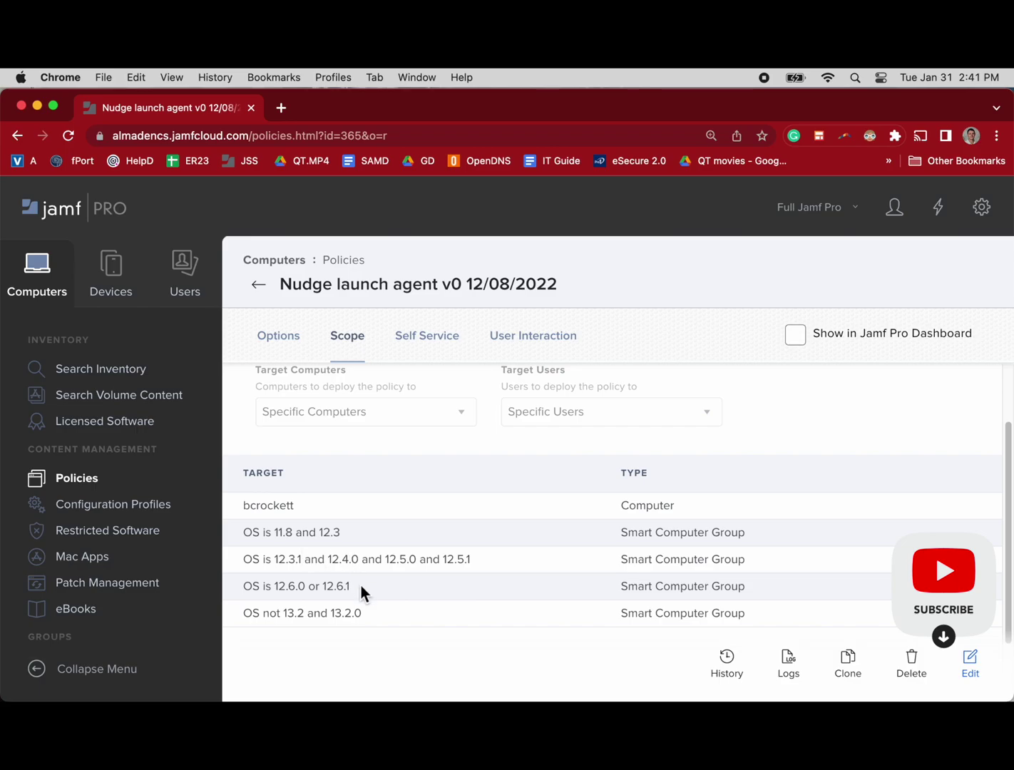
pyautogui.scroll(-1, 369, 626)
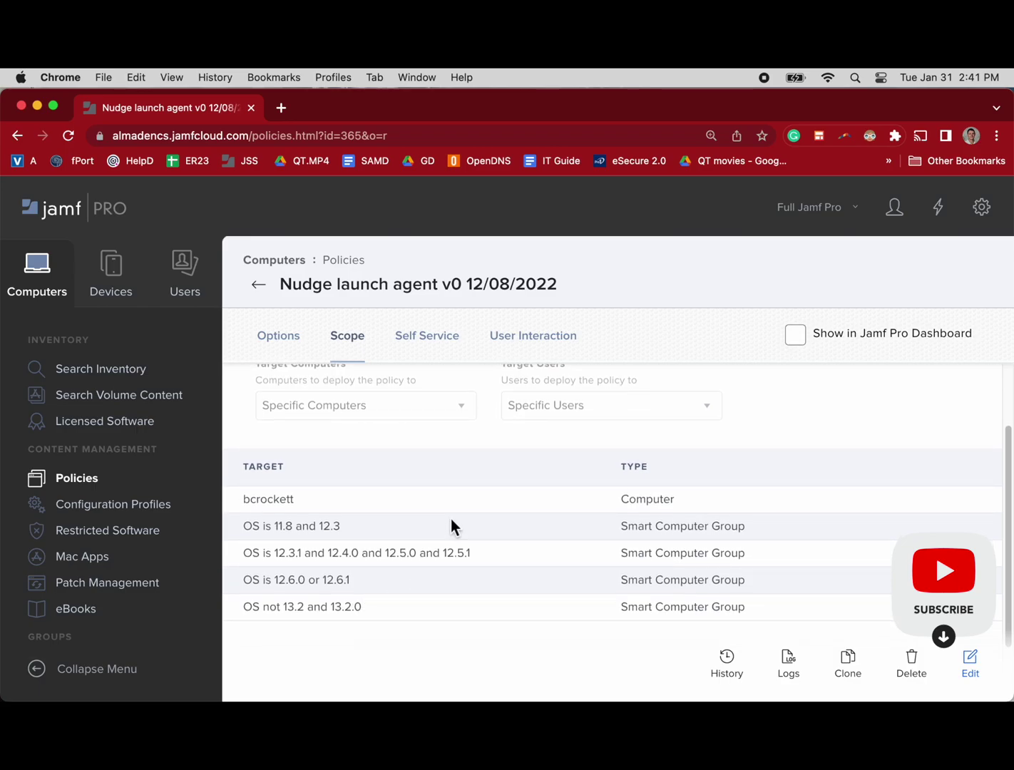
# Step: Review the Nudge launch agent v0 policy's General and Self Service settings, then put it into edit mode
pyautogui.click(292, 350)
pyautogui.click(304, 403)
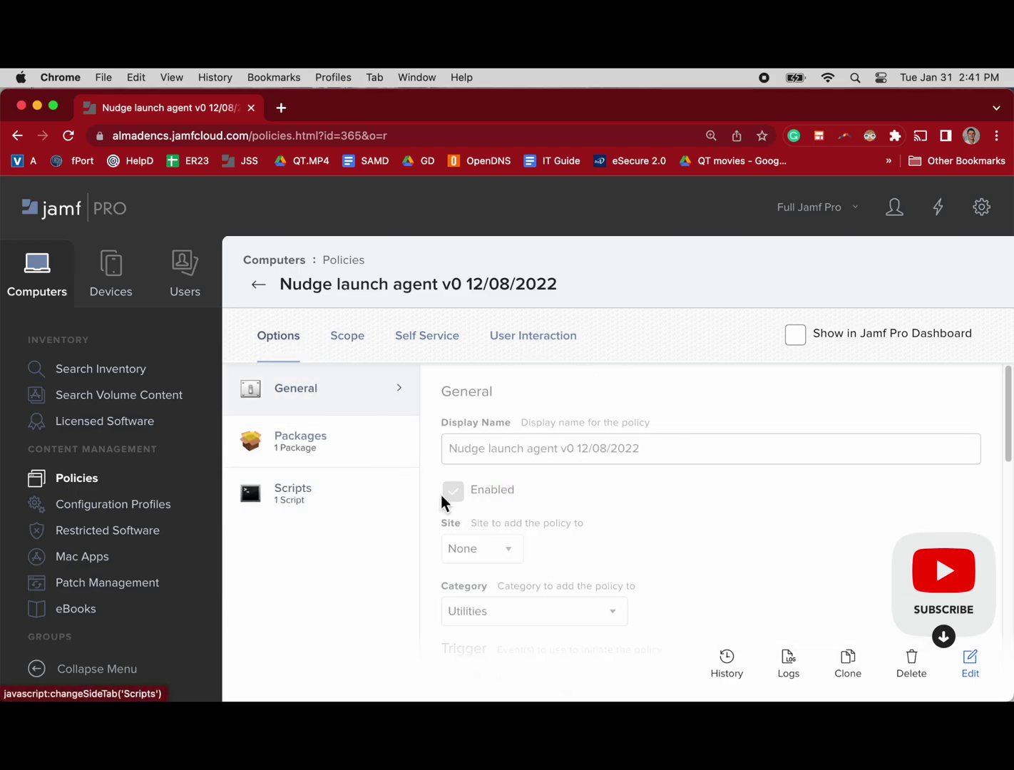
pyautogui.scroll(-5, 496, 553)
pyautogui.scroll(-3, 496, 569)
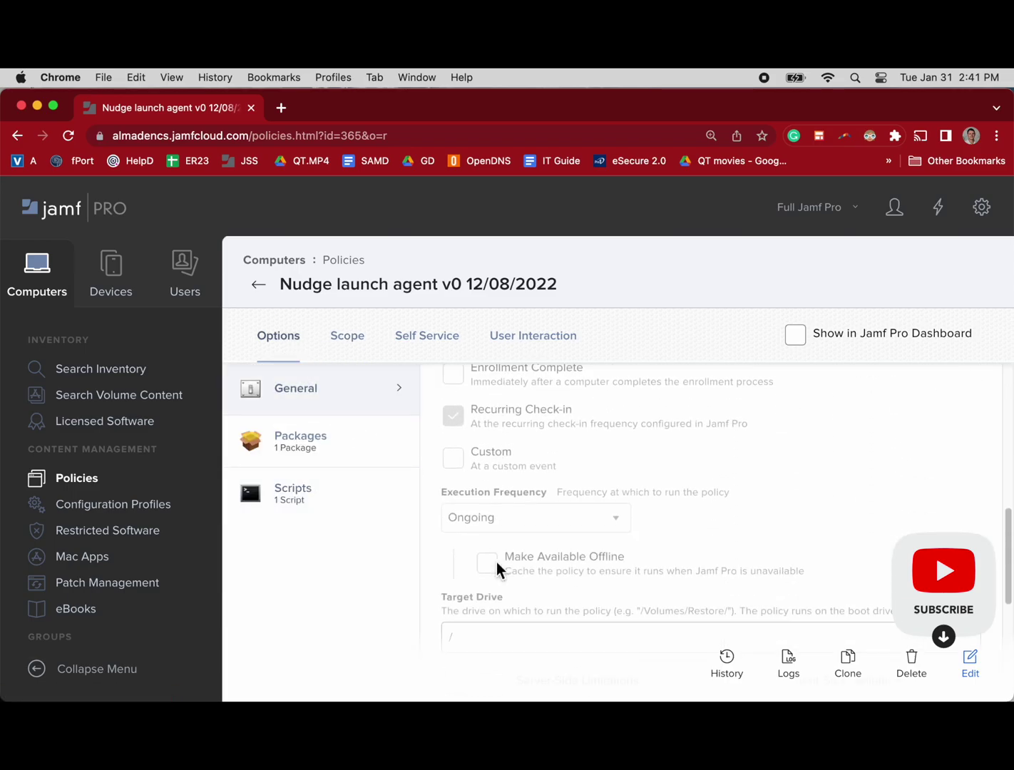
pyautogui.click(409, 342)
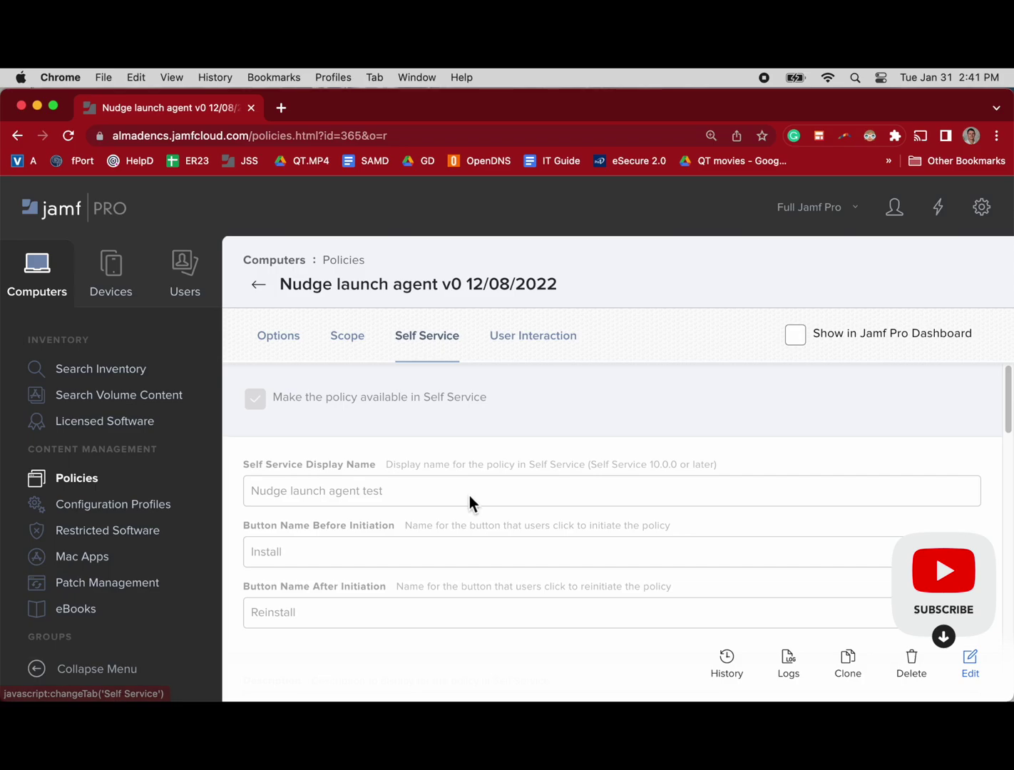
pyautogui.scroll(-3, 469, 497)
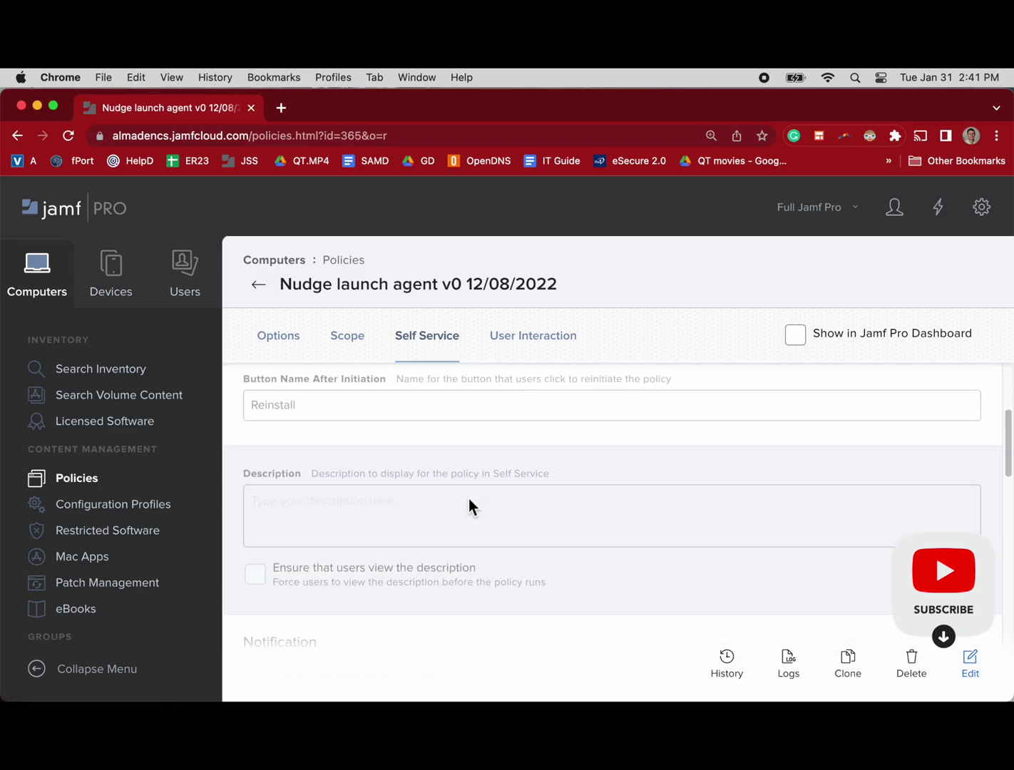
pyautogui.scroll(-3, 468, 499)
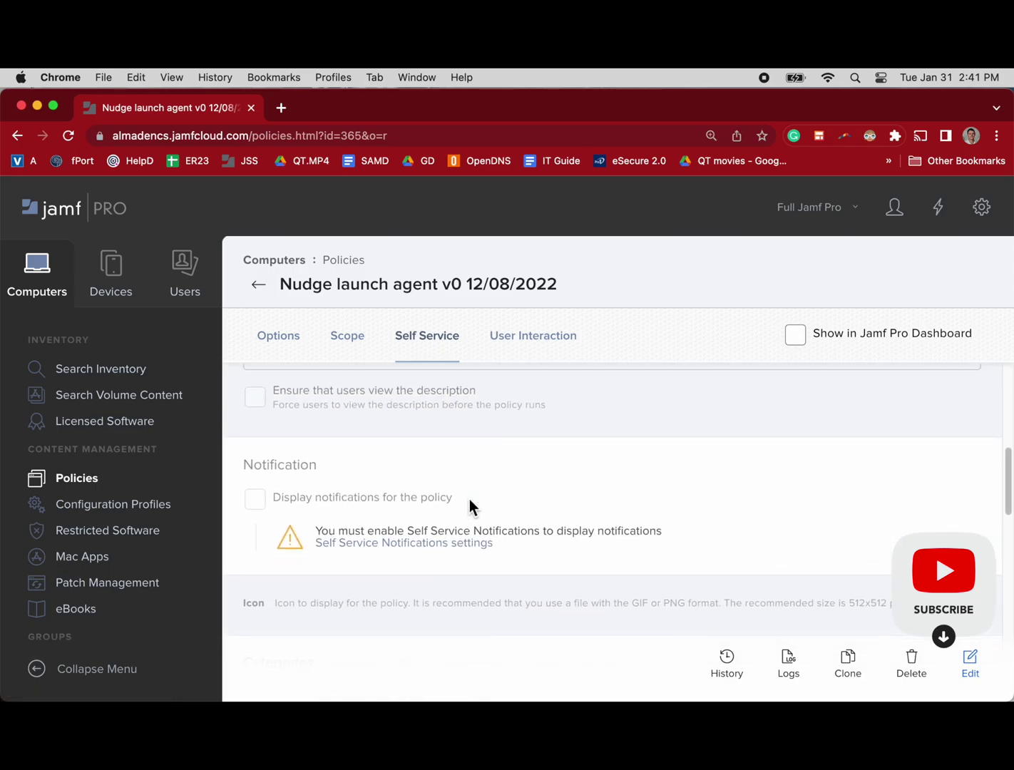
pyautogui.scroll(-2, 469, 499)
pyautogui.scroll(10, 469, 498)
pyautogui.click(271, 348)
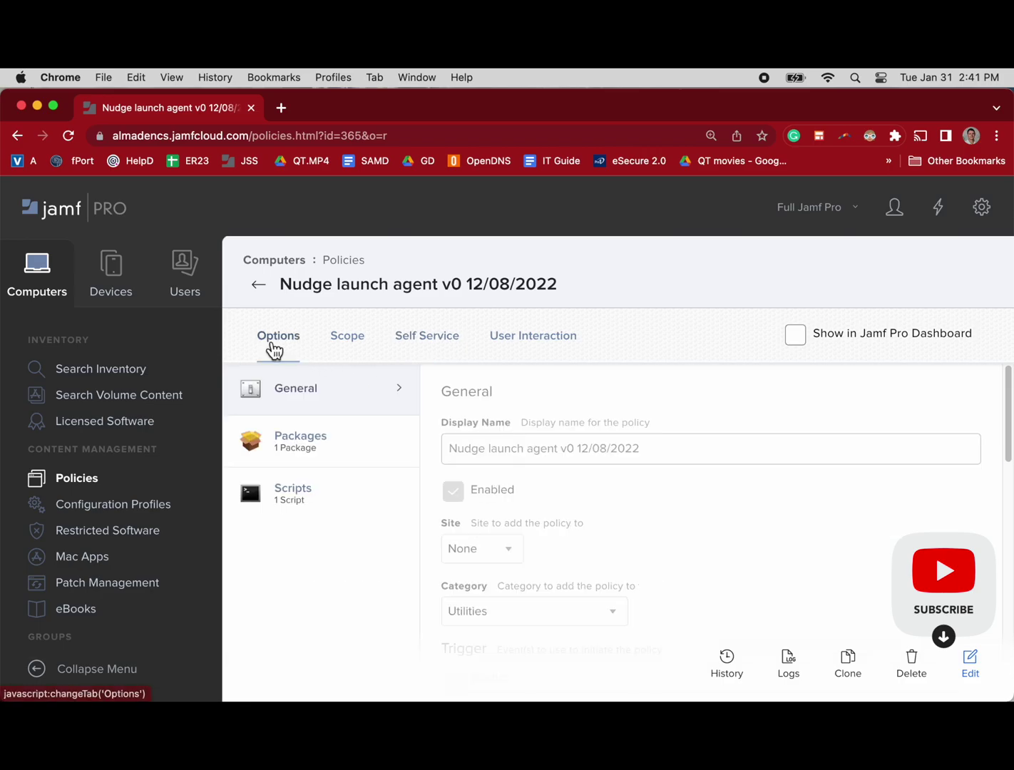
pyautogui.click(972, 669)
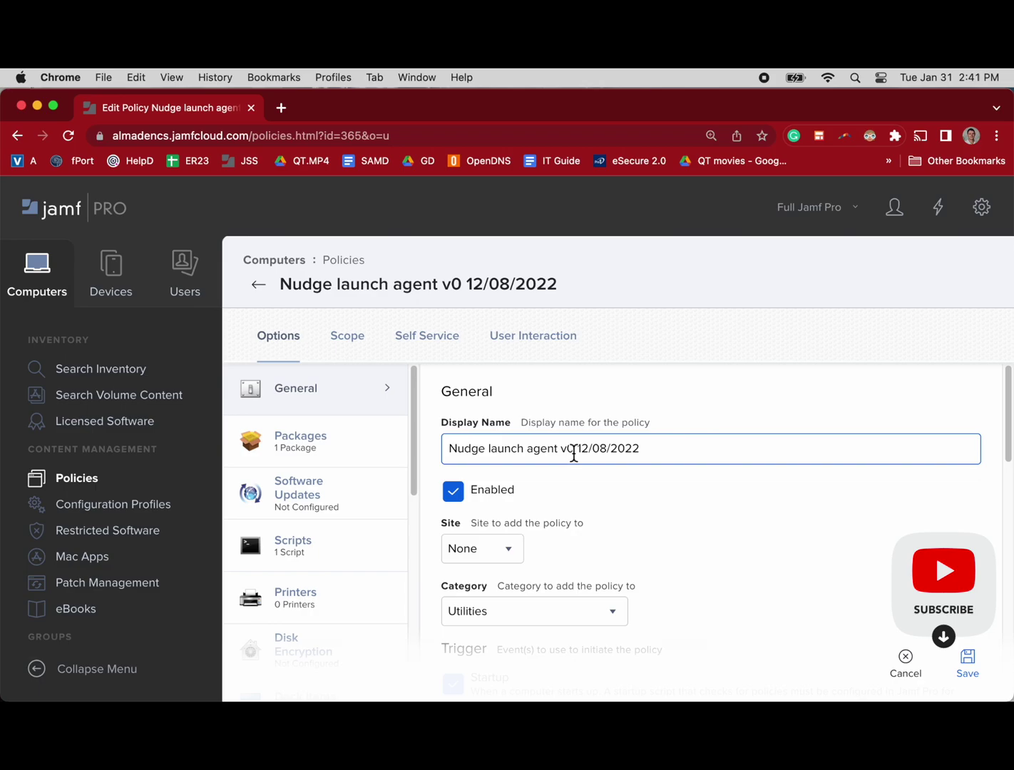
# Step: Change the display name to Nudge launch agent v1 01/31/2023 and check the scope targets
pyautogui.click(580, 458)
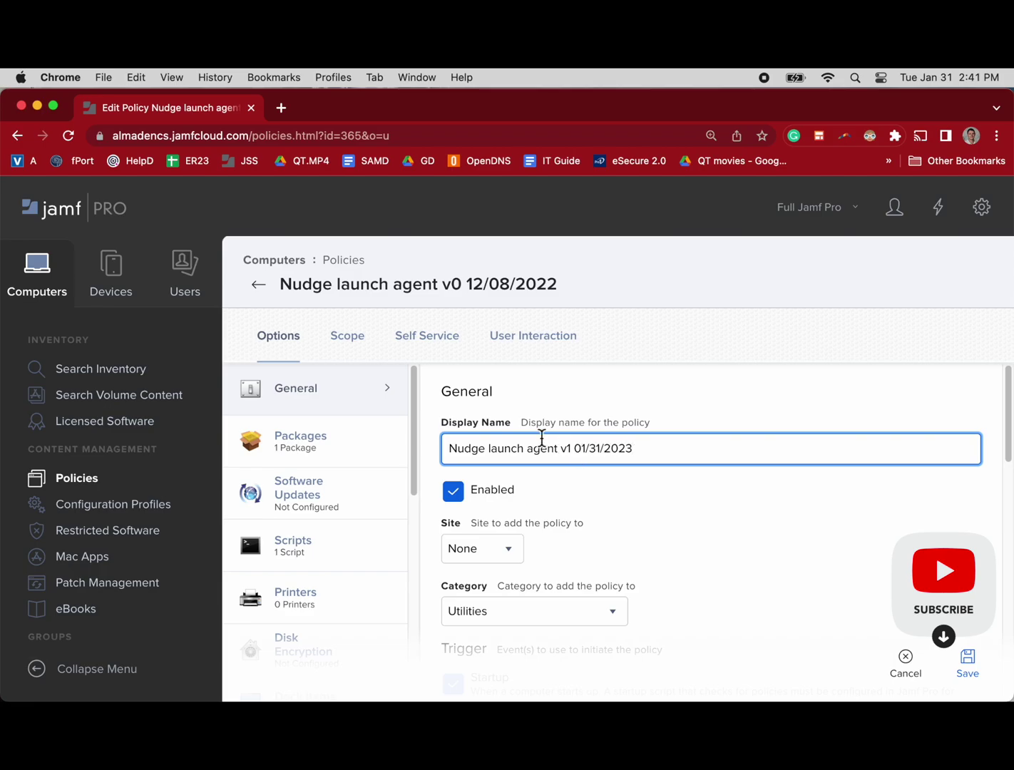
pyautogui.click(359, 346)
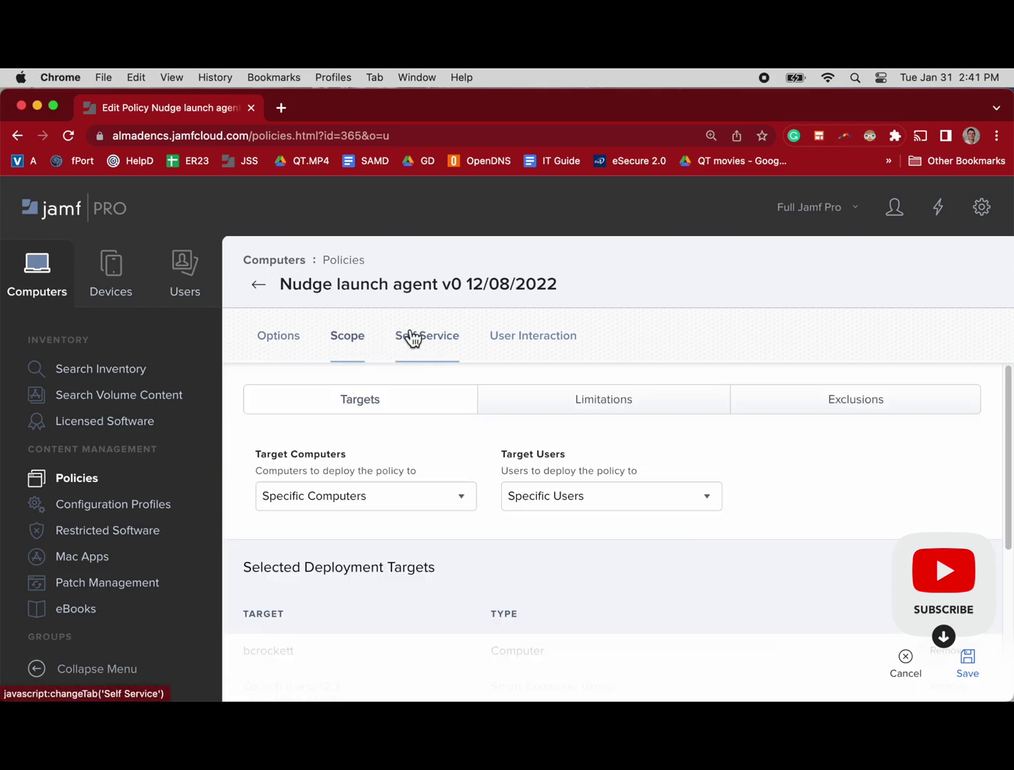
pyautogui.scroll(-3, 471, 498)
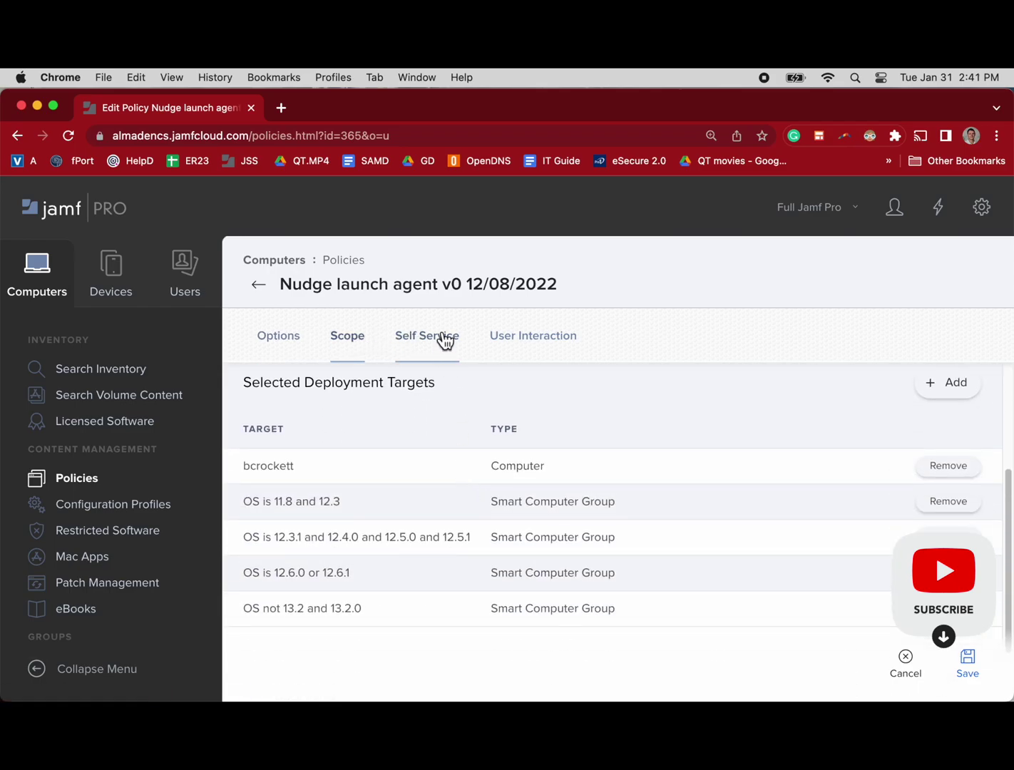
# Step: Review the Self Service and User Interaction settings, then save the renamed policy
pyautogui.click(431, 341)
pyautogui.scroll(-2, 505, 470)
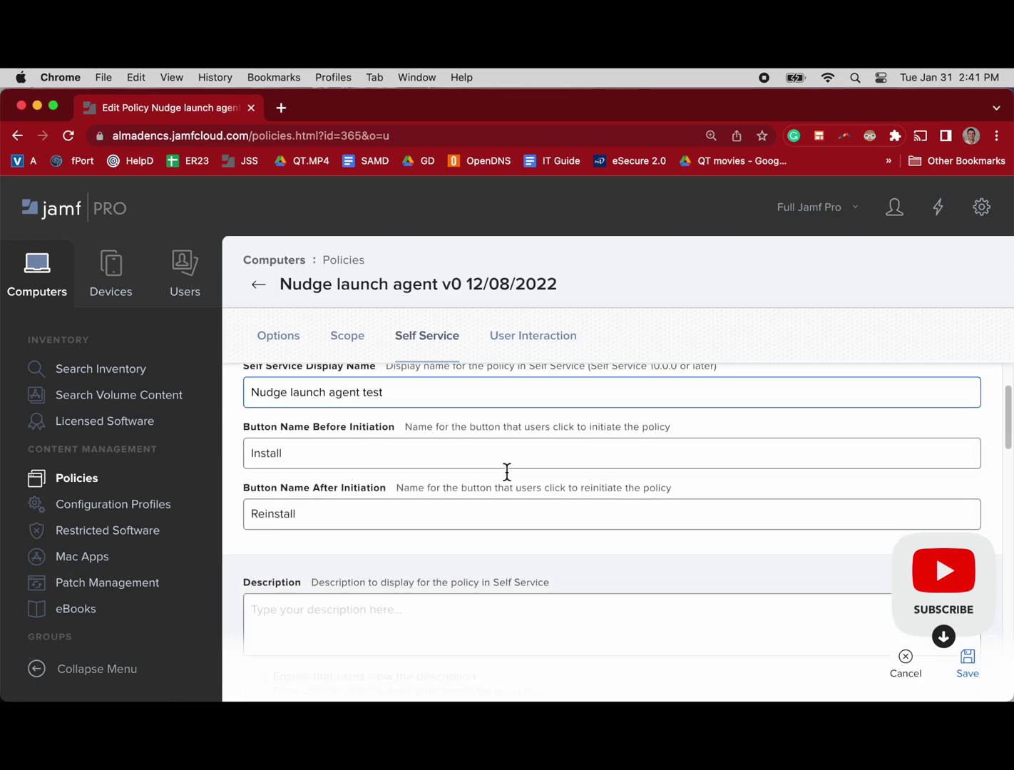
pyautogui.scroll(-6, 509, 479)
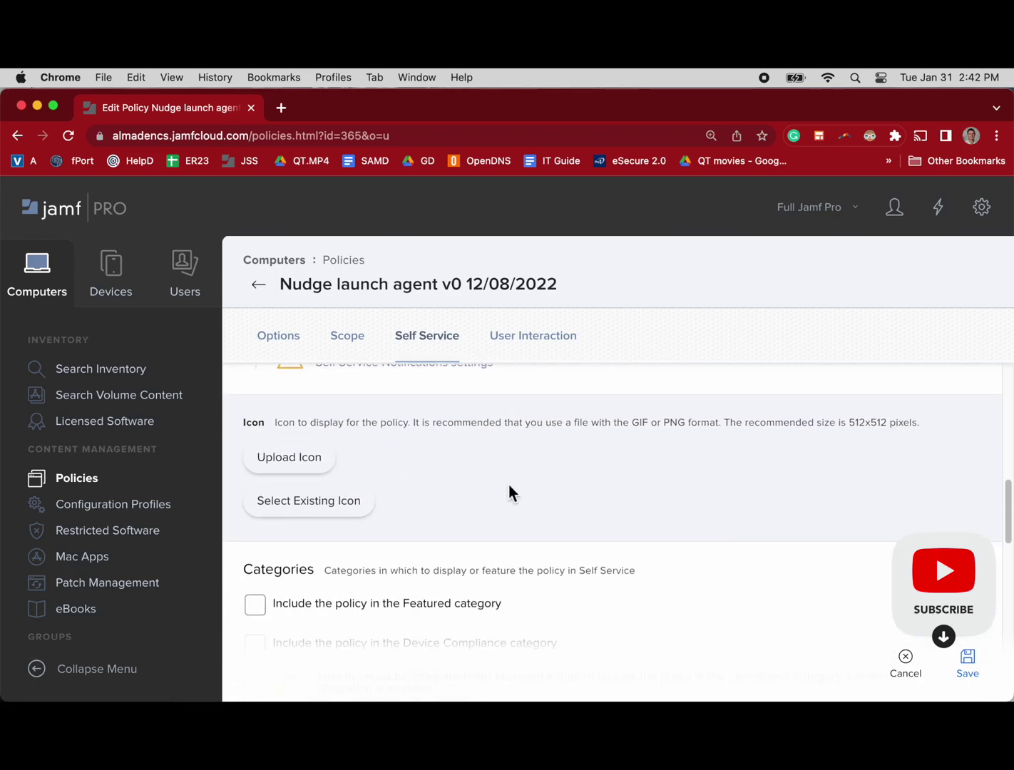
pyautogui.scroll(-8, 509, 492)
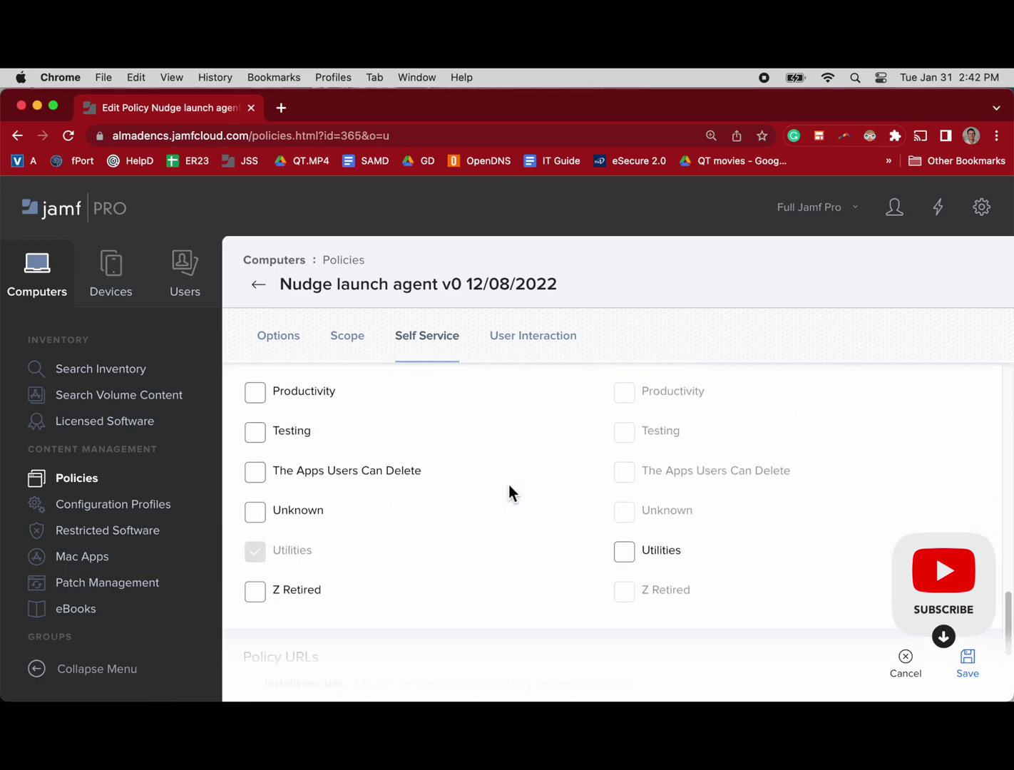
pyautogui.scroll(-2, 509, 484)
pyautogui.click(534, 353)
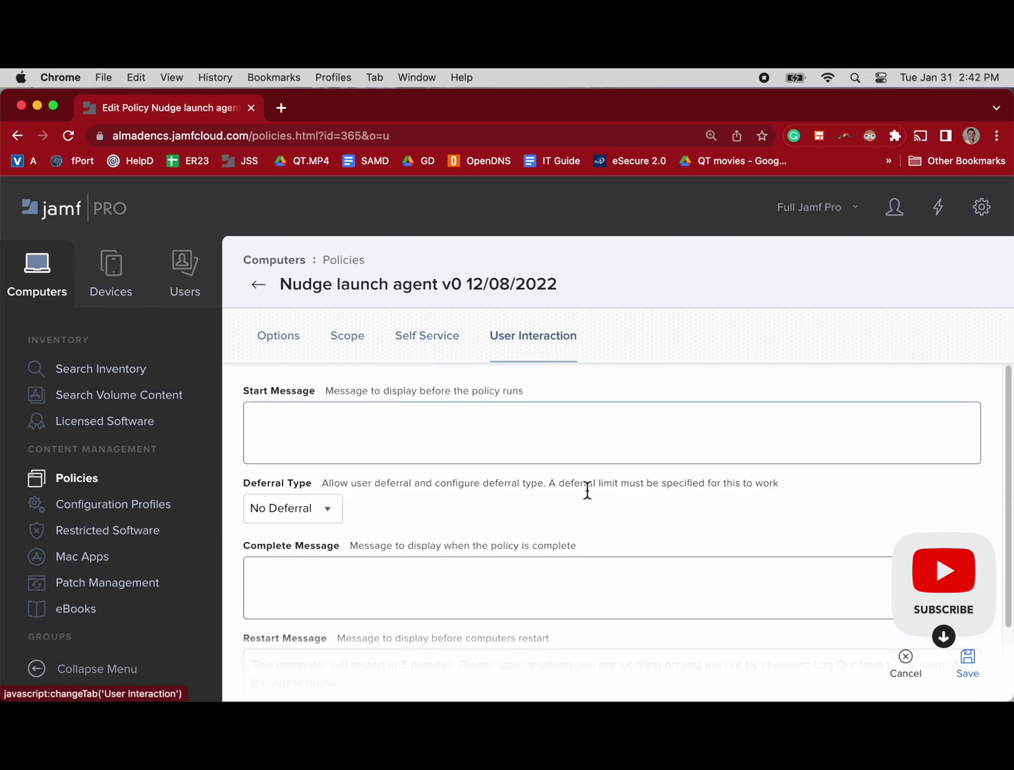
pyautogui.click(969, 662)
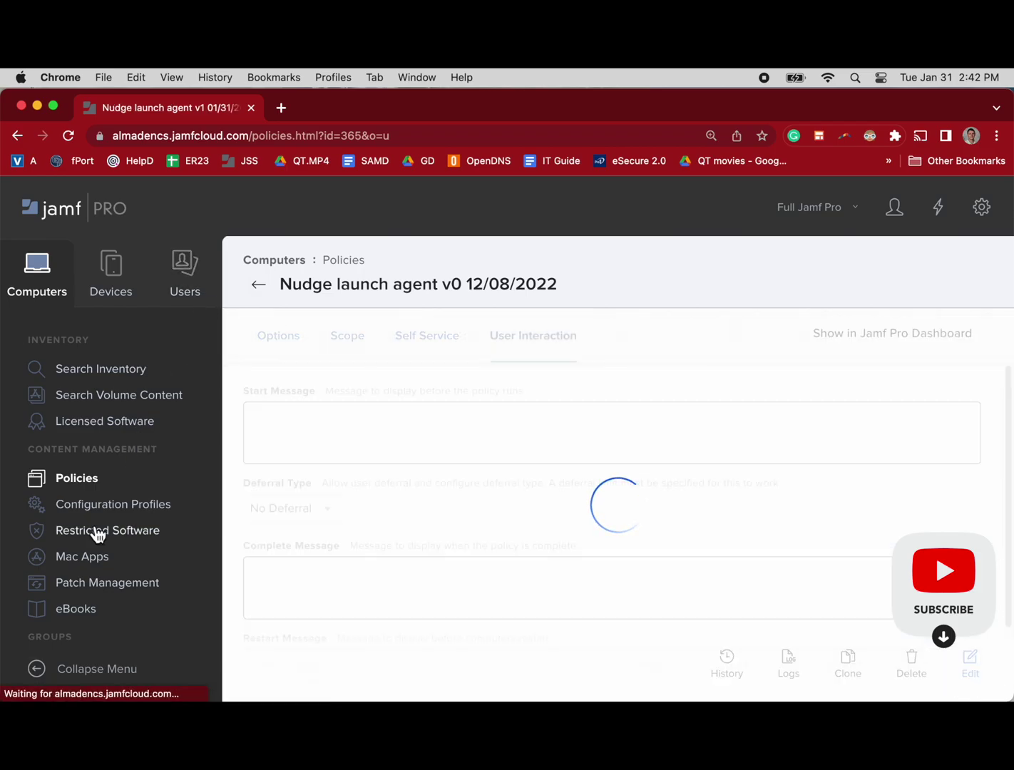
# Step: Open the Nudge configuration profile from the Configuration Profiles list and glance at its scope
pyautogui.click(112, 509)
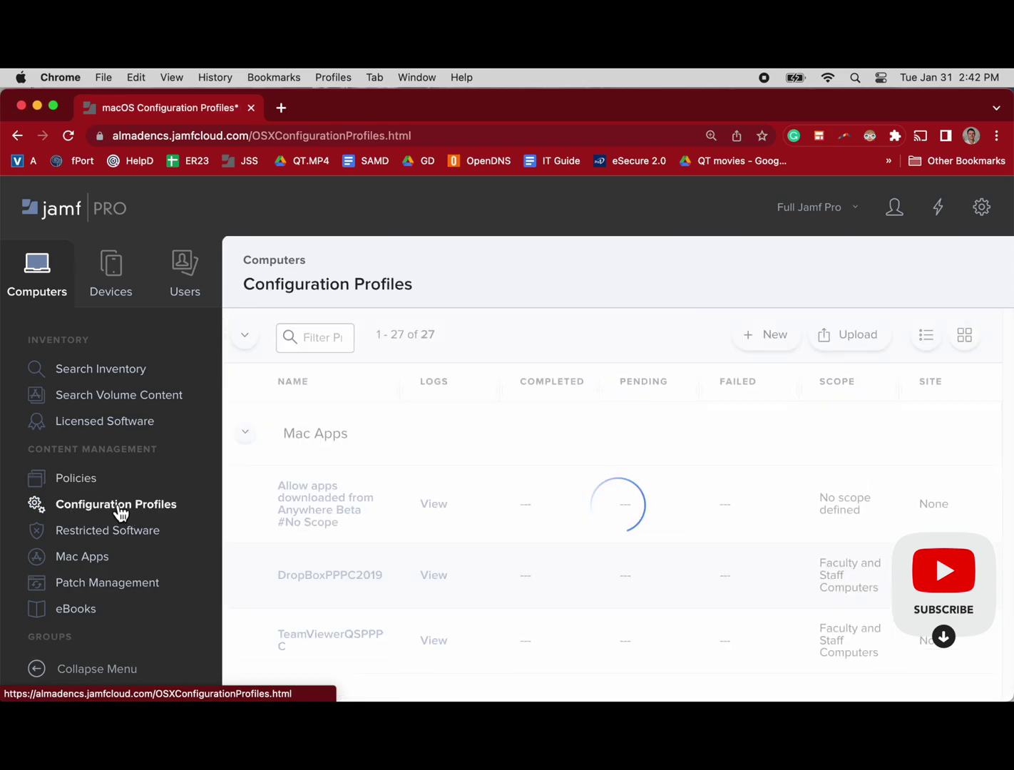
pyautogui.scroll(-2, 398, 521)
pyautogui.scroll(-15, 397, 520)
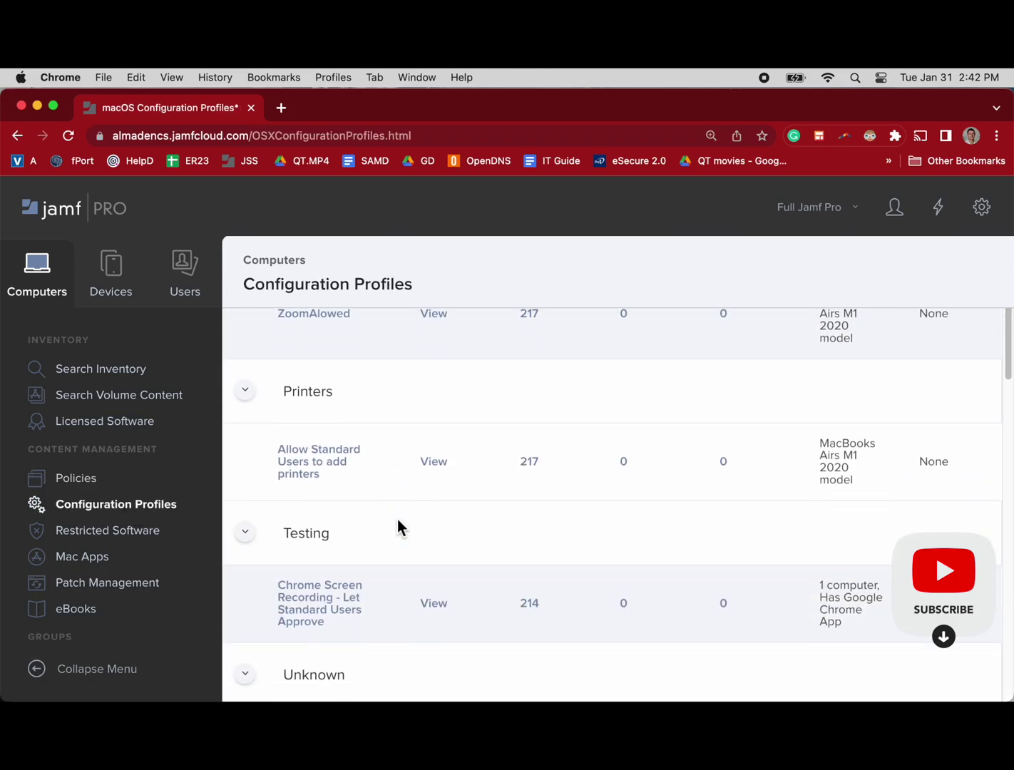
pyautogui.scroll(-4, 397, 520)
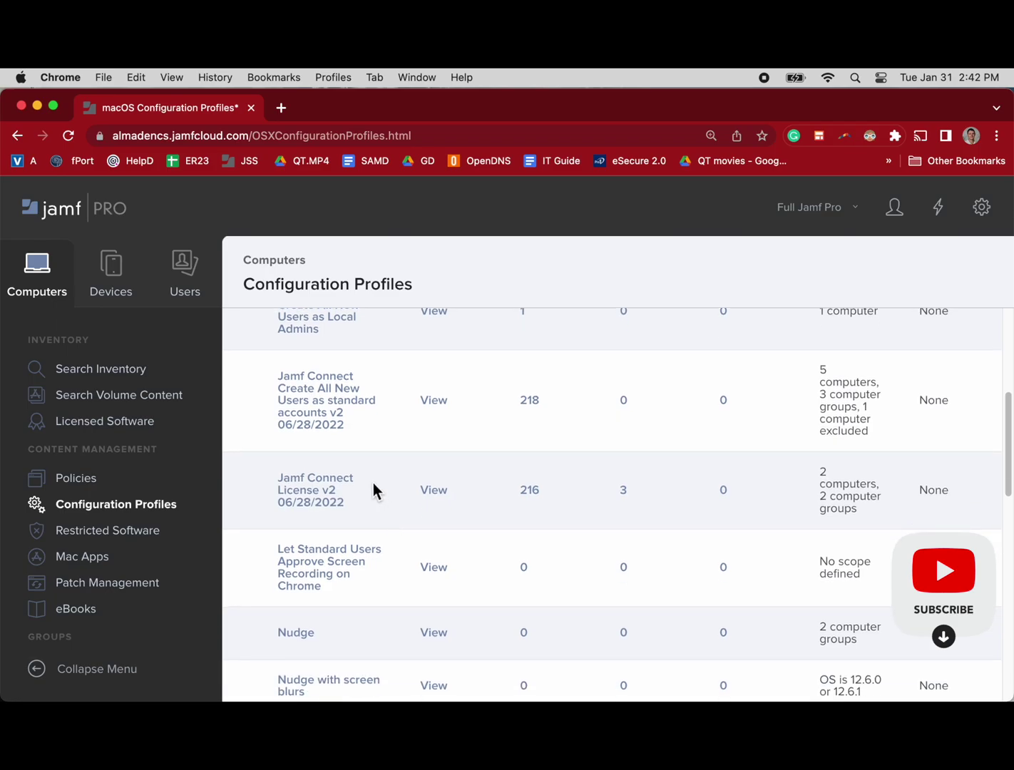
pyautogui.scroll(-4, 373, 486)
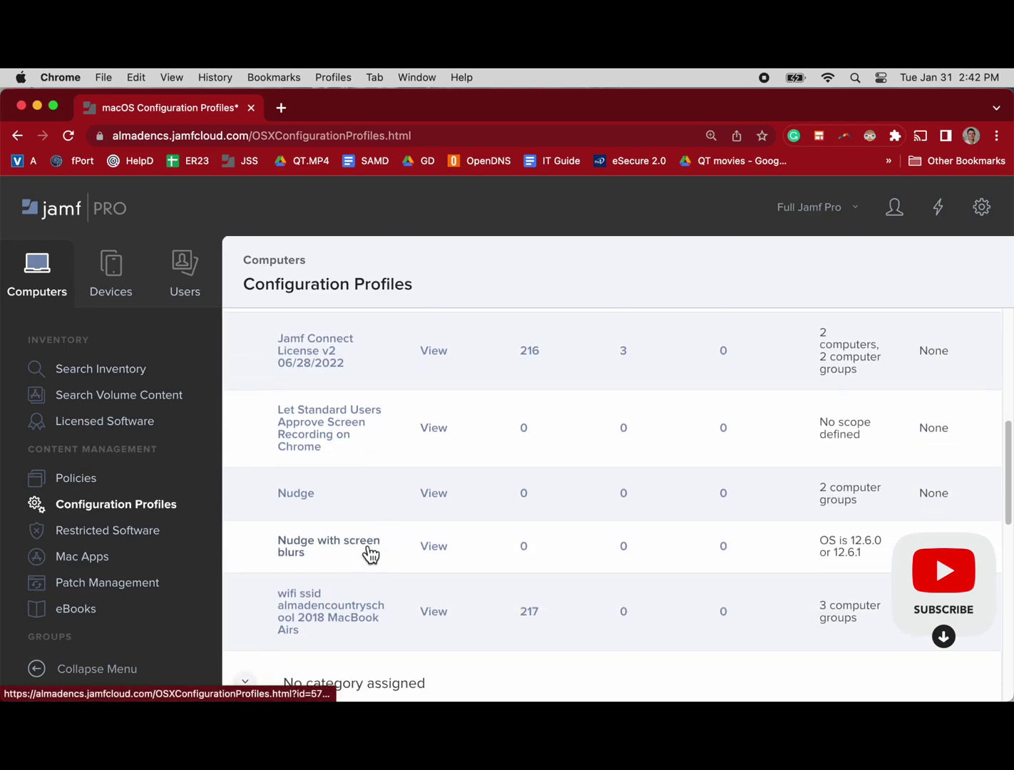
pyautogui.click(295, 503)
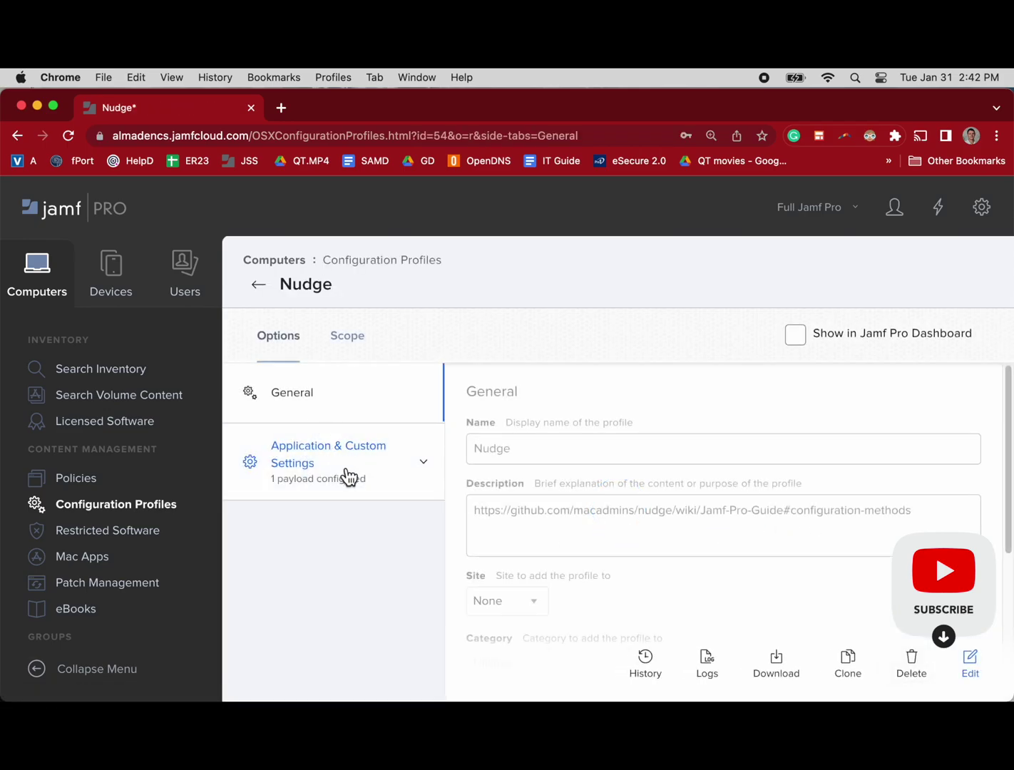
pyautogui.scroll(-2, 566, 519)
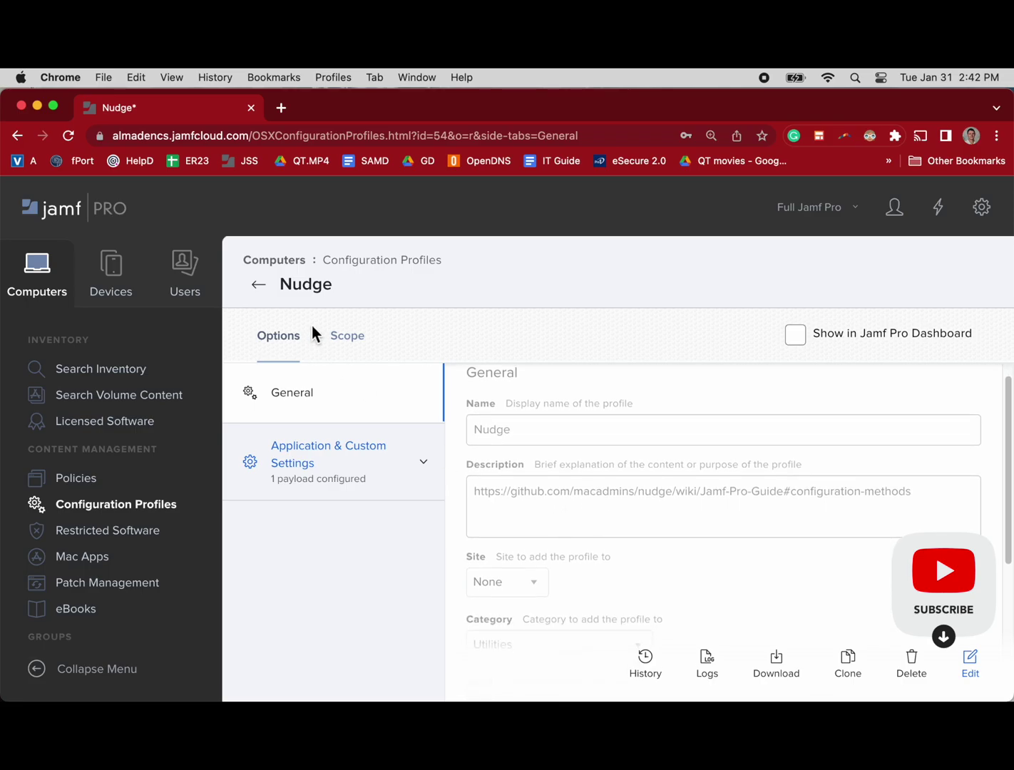
pyautogui.click(349, 341)
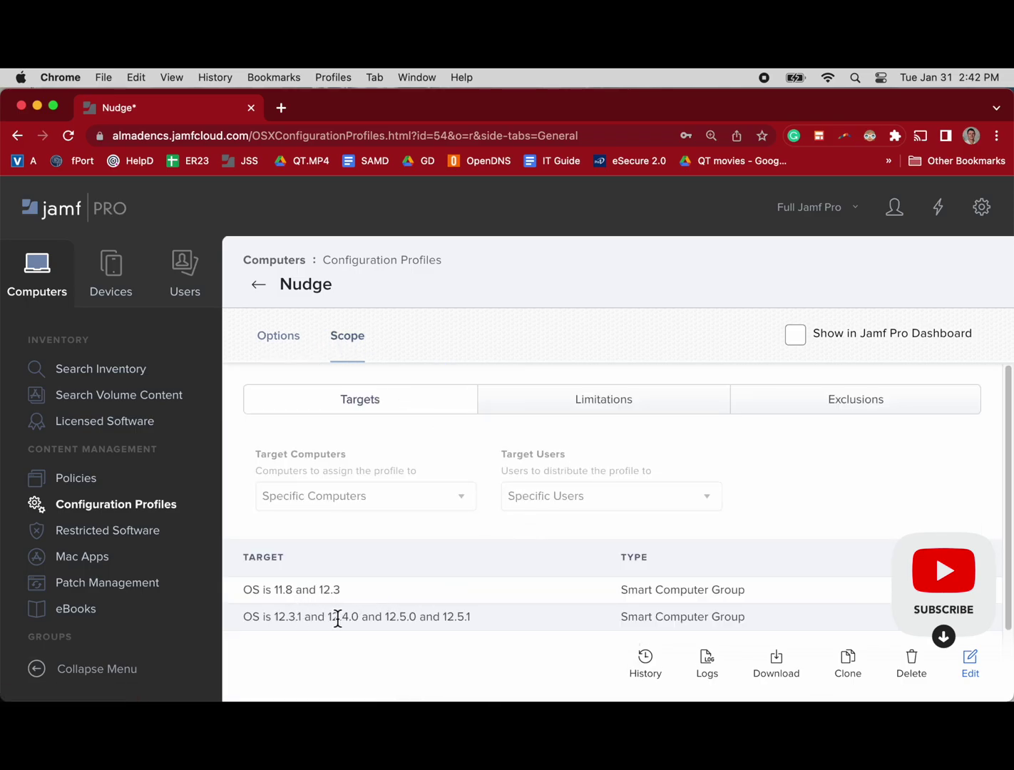
pyautogui.click(282, 340)
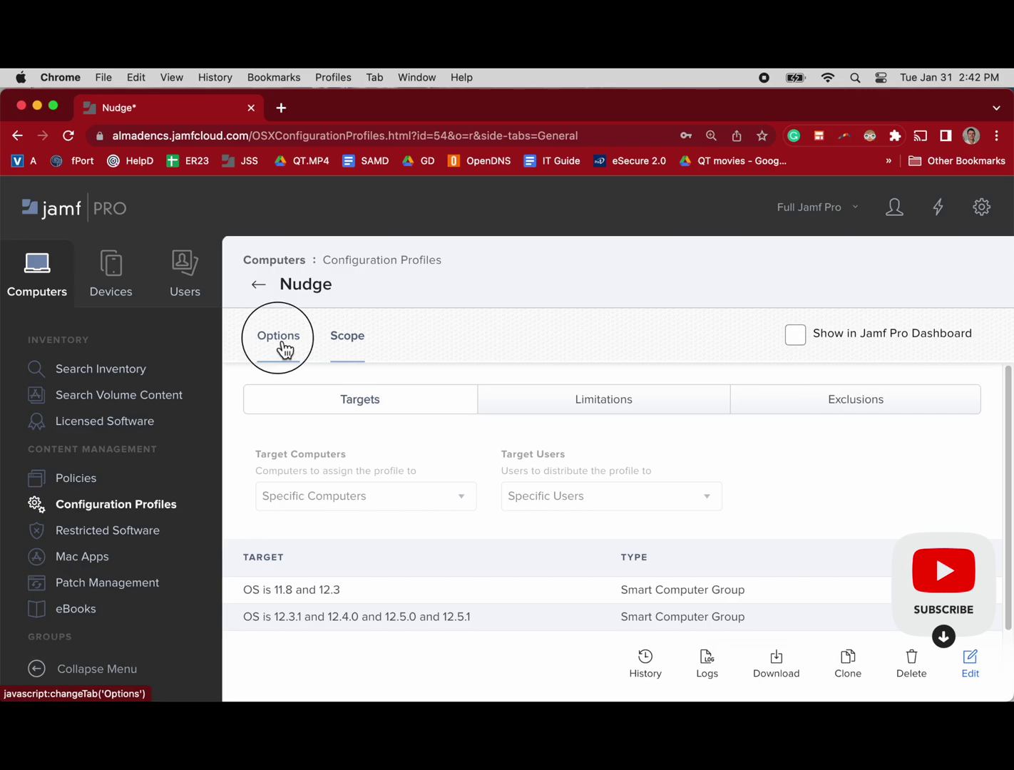
# Step: Show the com.github.macadmins.Nudge External Applications payload down to targetedOSVersions 13.0.1
pyautogui.click(364, 479)
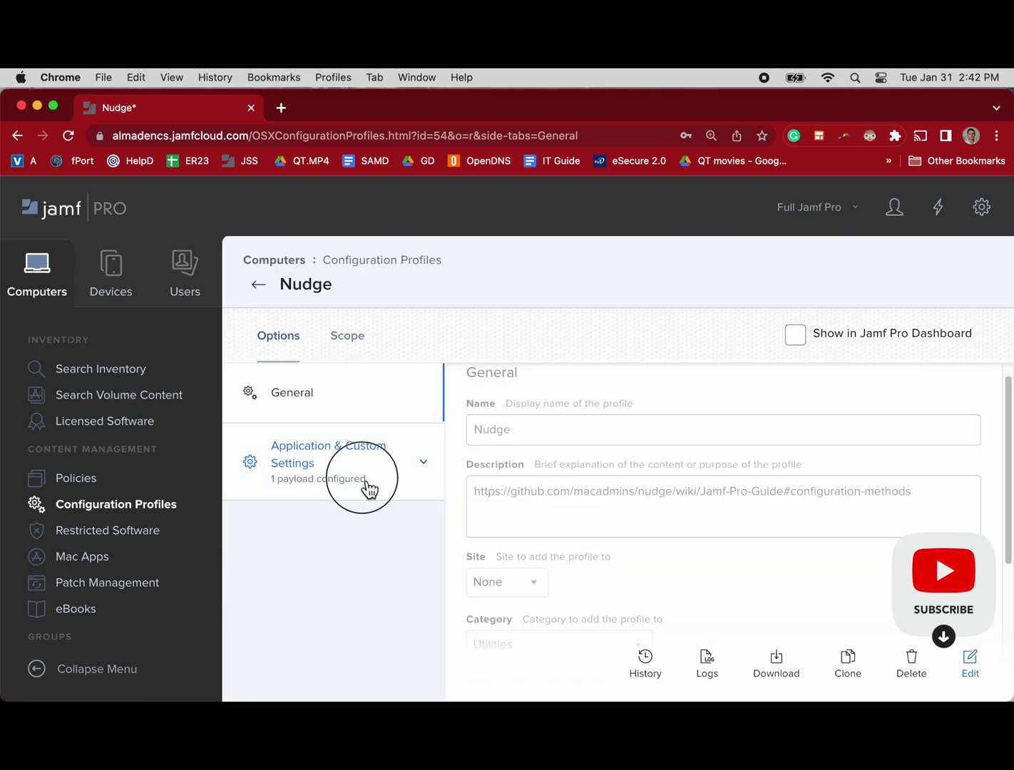
pyautogui.scroll(-2, 555, 521)
pyautogui.scroll(-5, 554, 526)
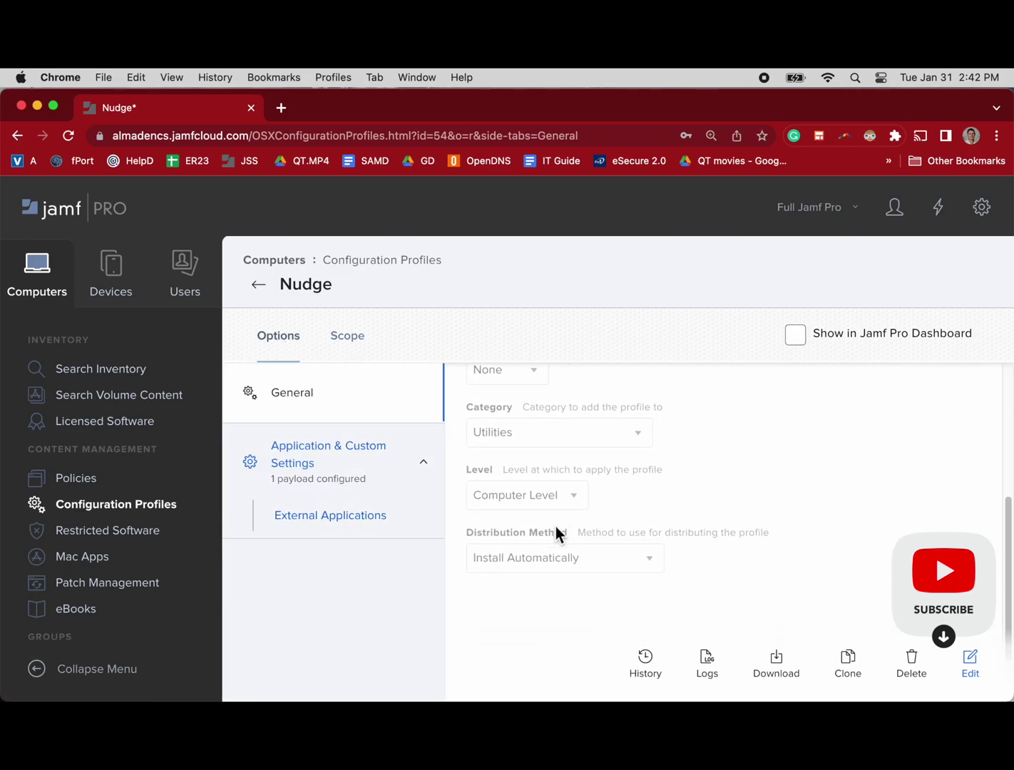
pyautogui.click(315, 518)
pyautogui.scroll(-3, 549, 525)
pyautogui.scroll(-5, 528, 532)
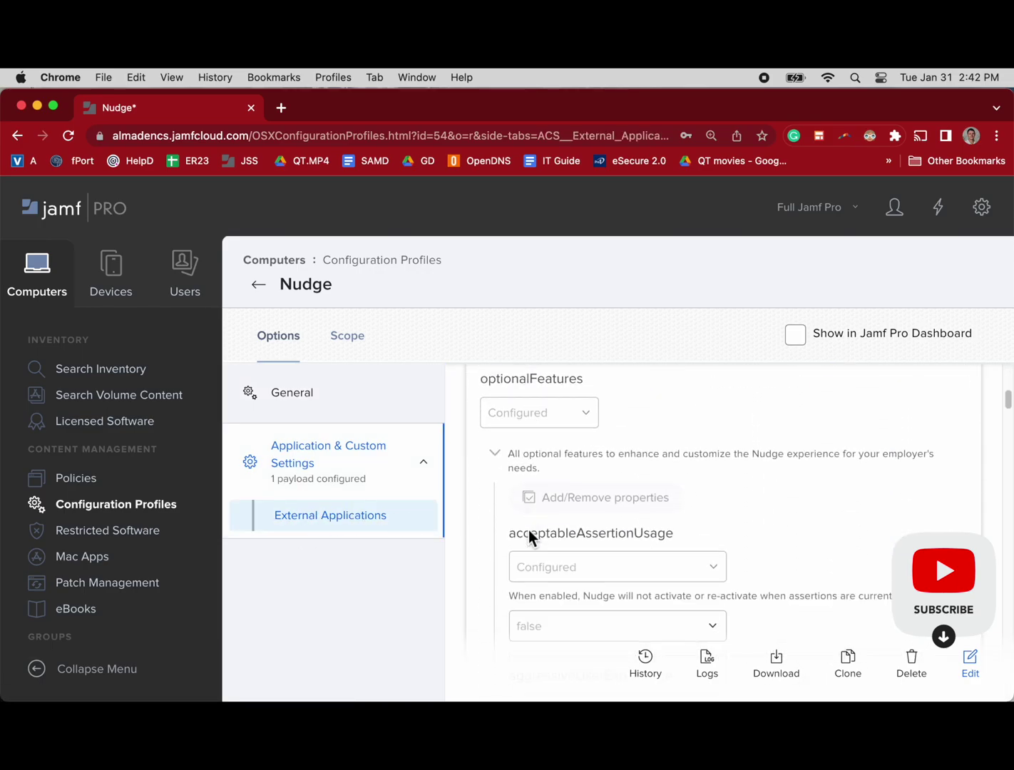
pyautogui.scroll(-5, 529, 535)
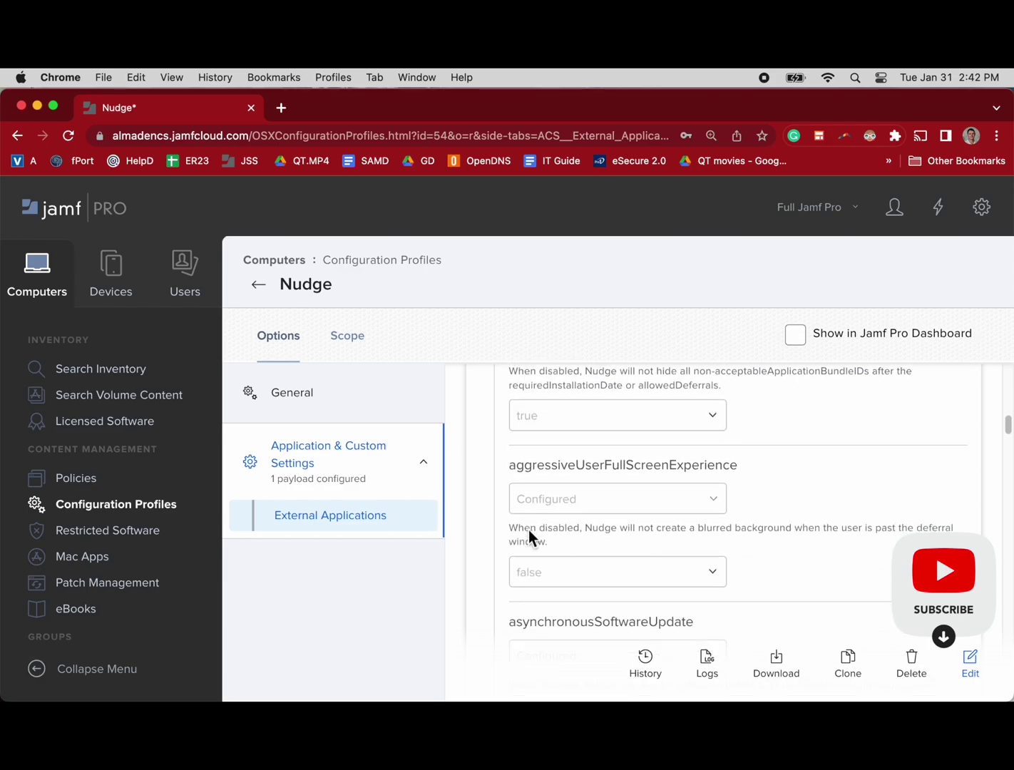
pyautogui.scroll(-4, 527, 528)
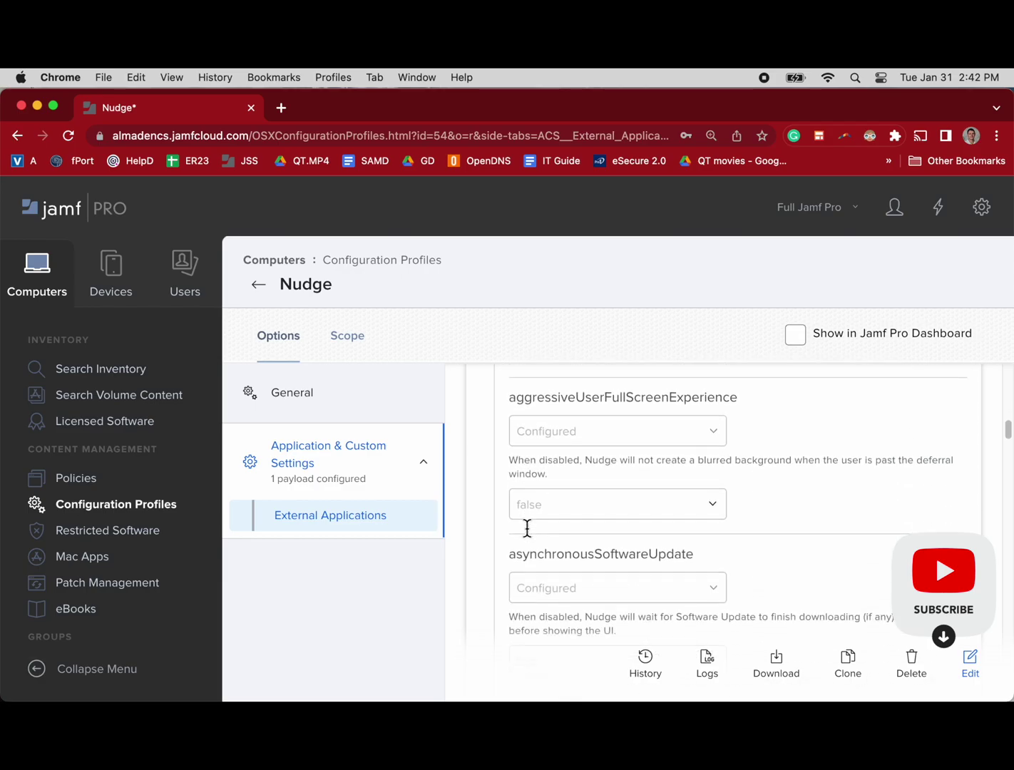
pyautogui.scroll(-5, 527, 528)
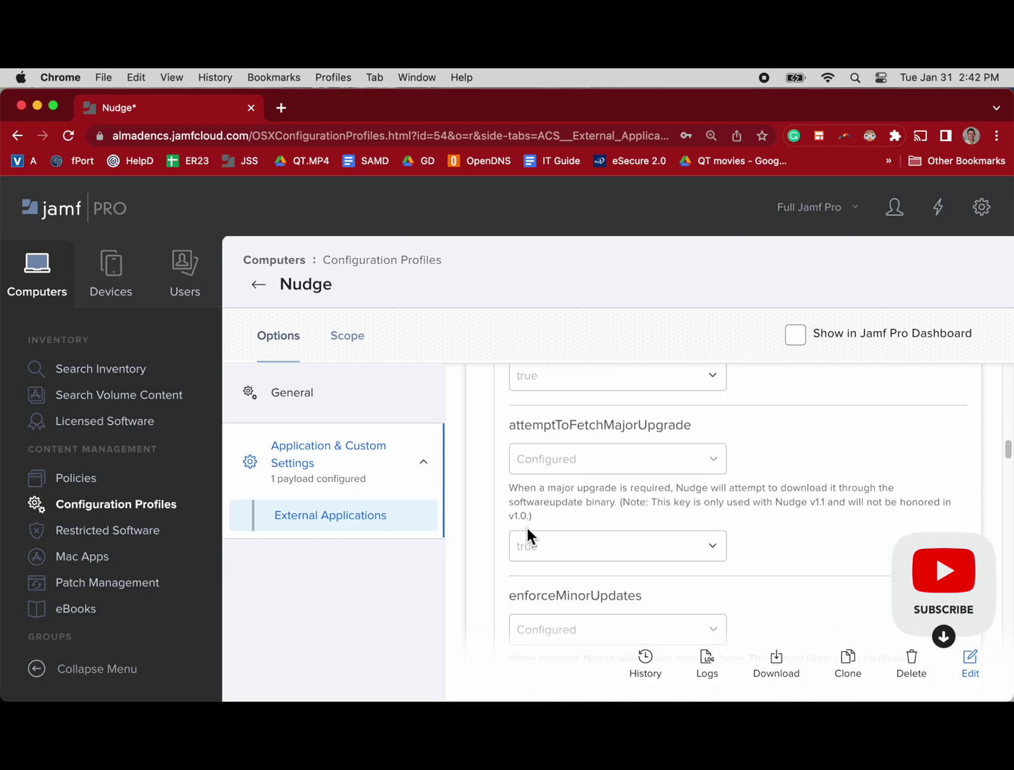
pyautogui.scroll(-5, 527, 528)
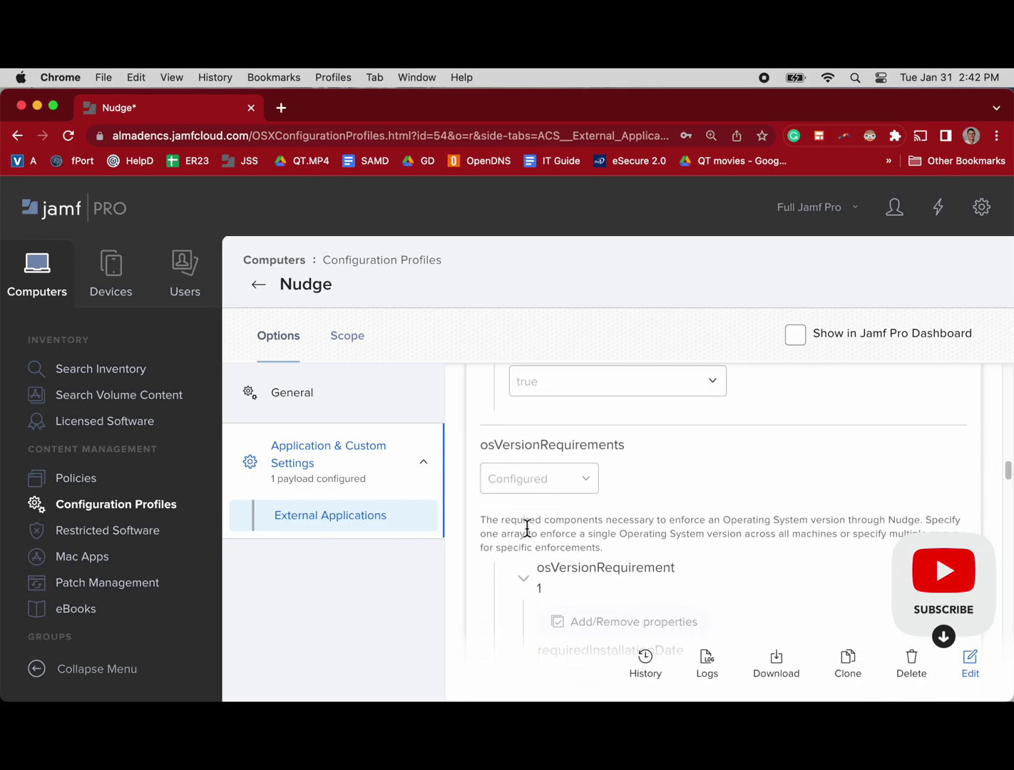
pyautogui.scroll(-3, 527, 528)
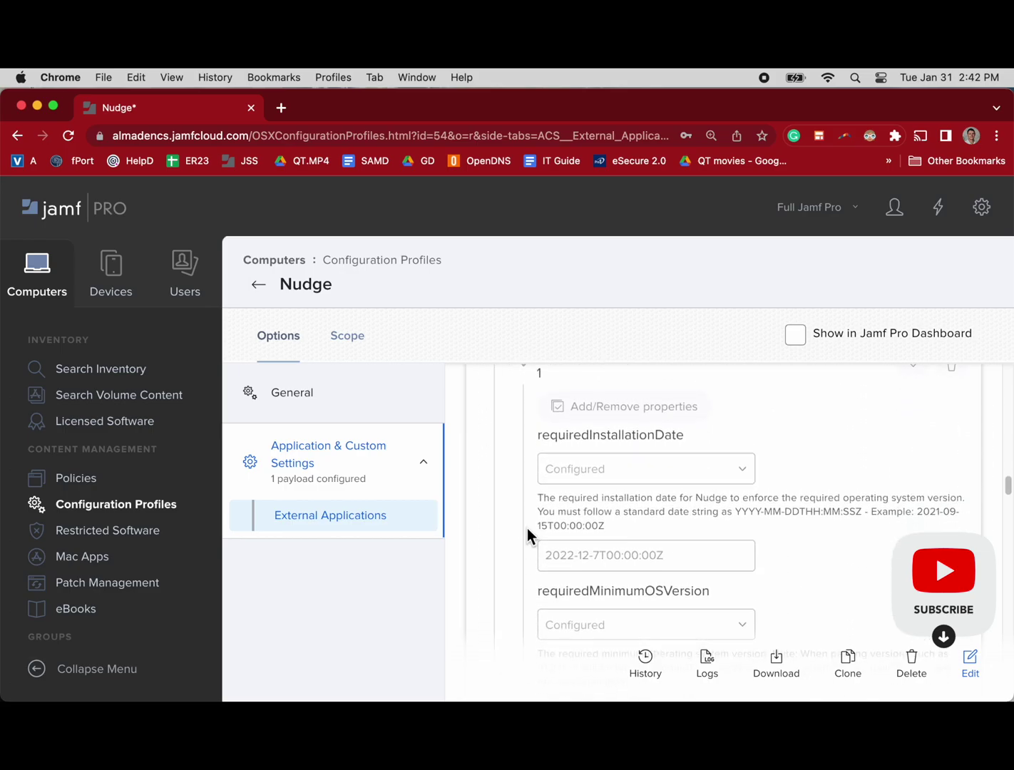
pyautogui.scroll(-4, 527, 532)
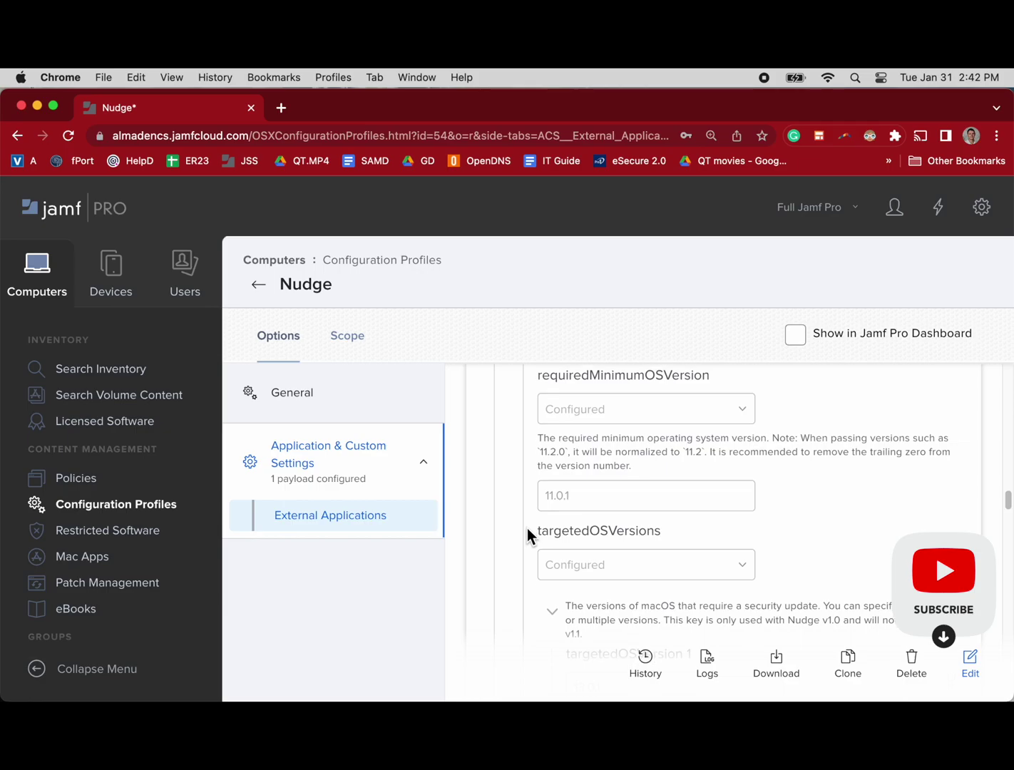
pyautogui.scroll(-1, 529, 537)
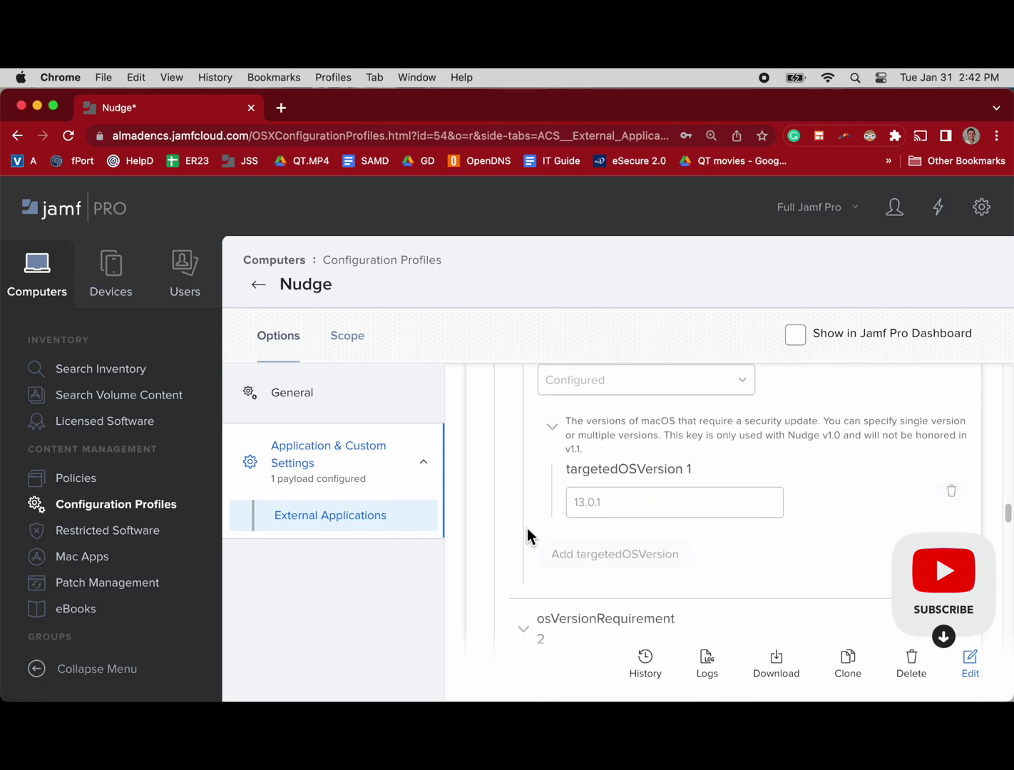
pyautogui.scroll(-3, 528, 536)
pyautogui.scroll(1, 600, 513)
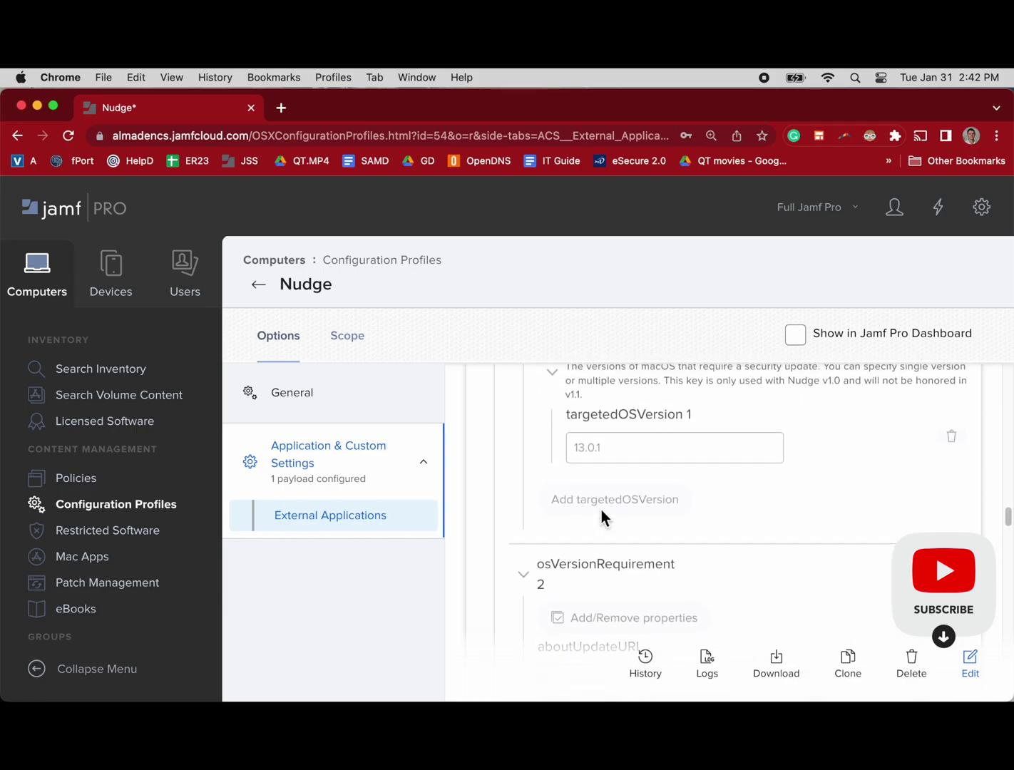
pyautogui.scroll(3, 601, 514)
# Step: Edit the Nudge profile and change the first targeted OS version from 13.0.1 to 13.2
pyautogui.click(971, 665)
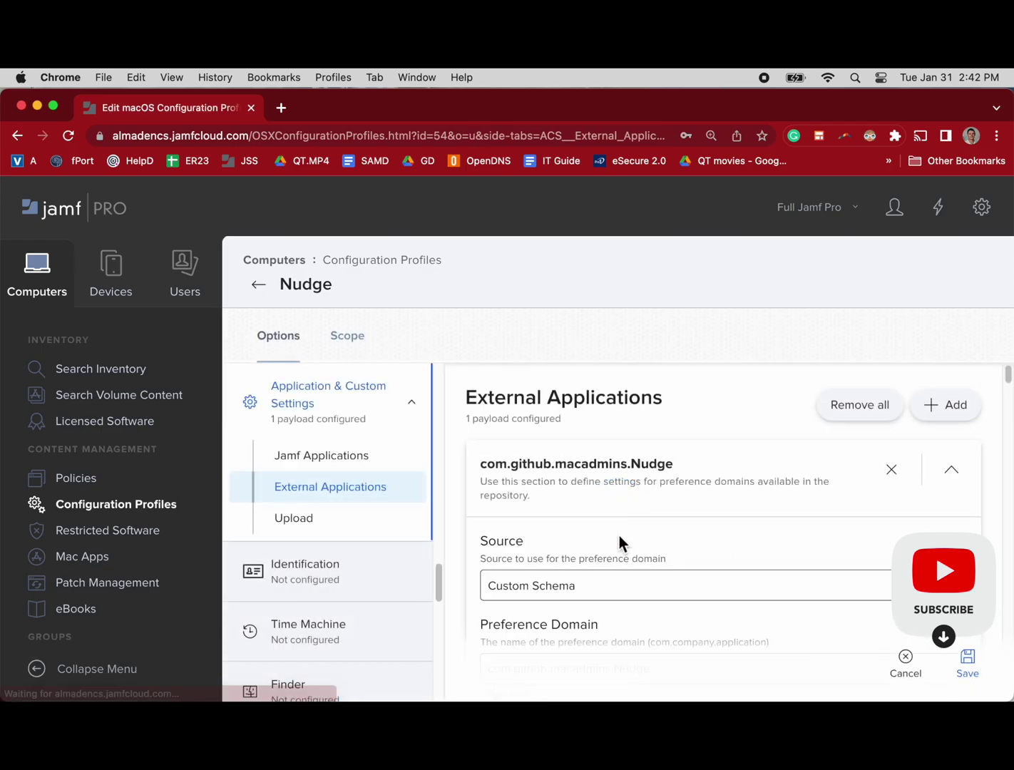
pyautogui.scroll(-8, 619, 542)
pyautogui.scroll(-15, 590, 565)
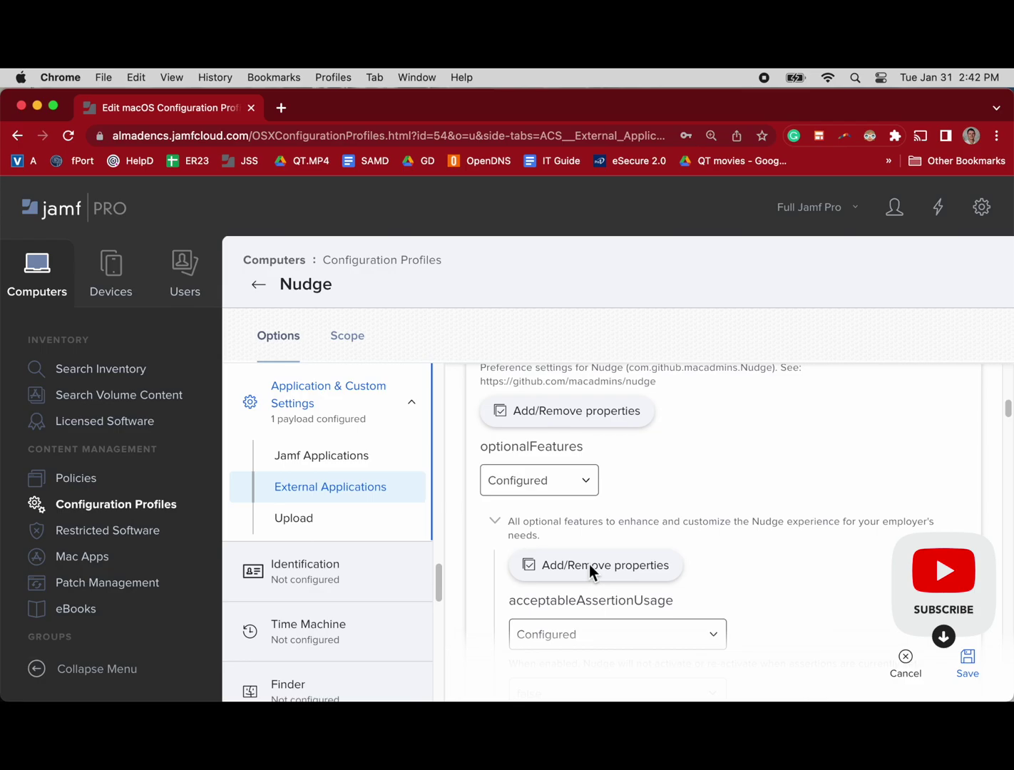
pyautogui.scroll(-8, 590, 564)
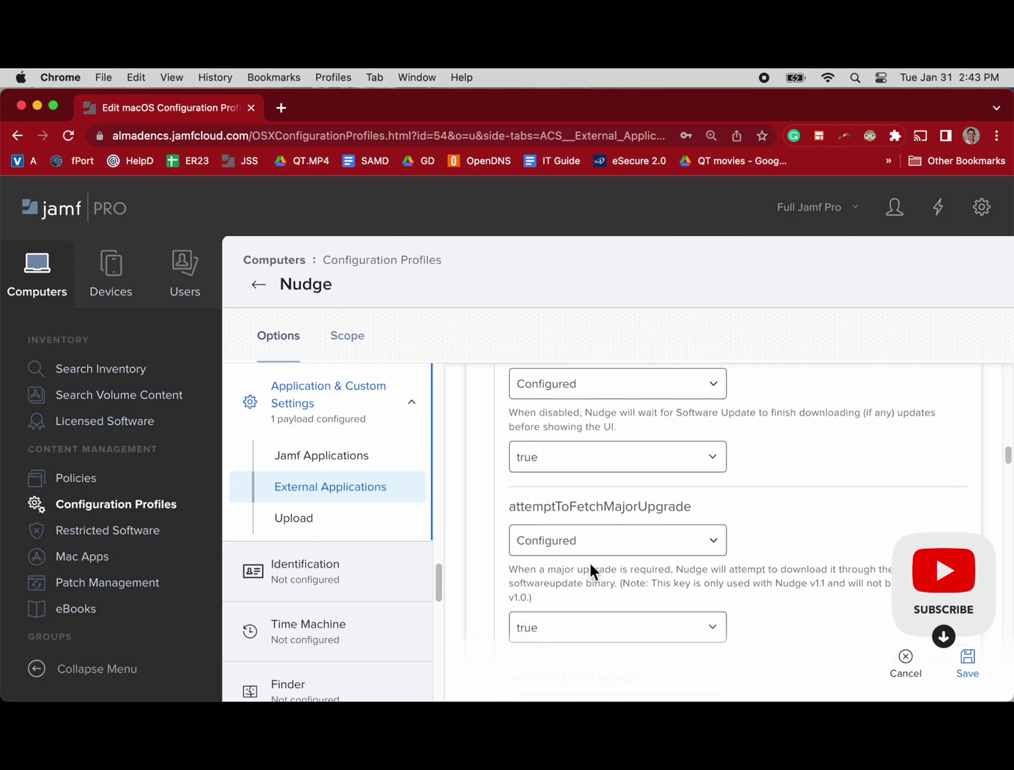
pyautogui.scroll(-8, 590, 564)
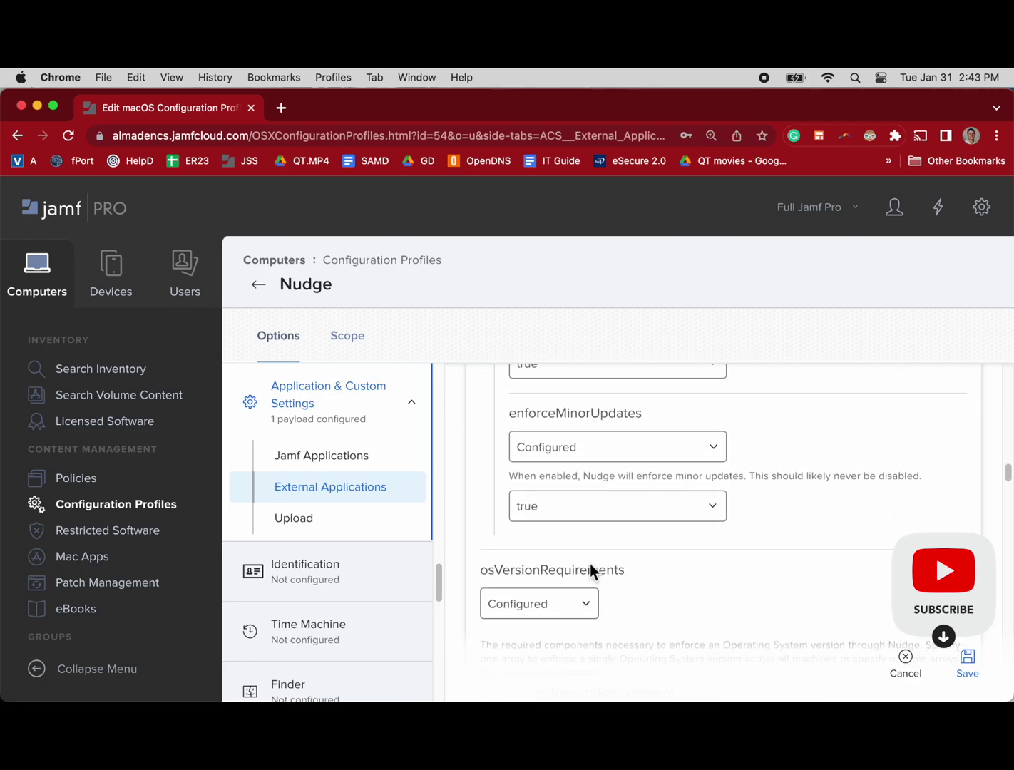
pyautogui.scroll(-2, 590, 564)
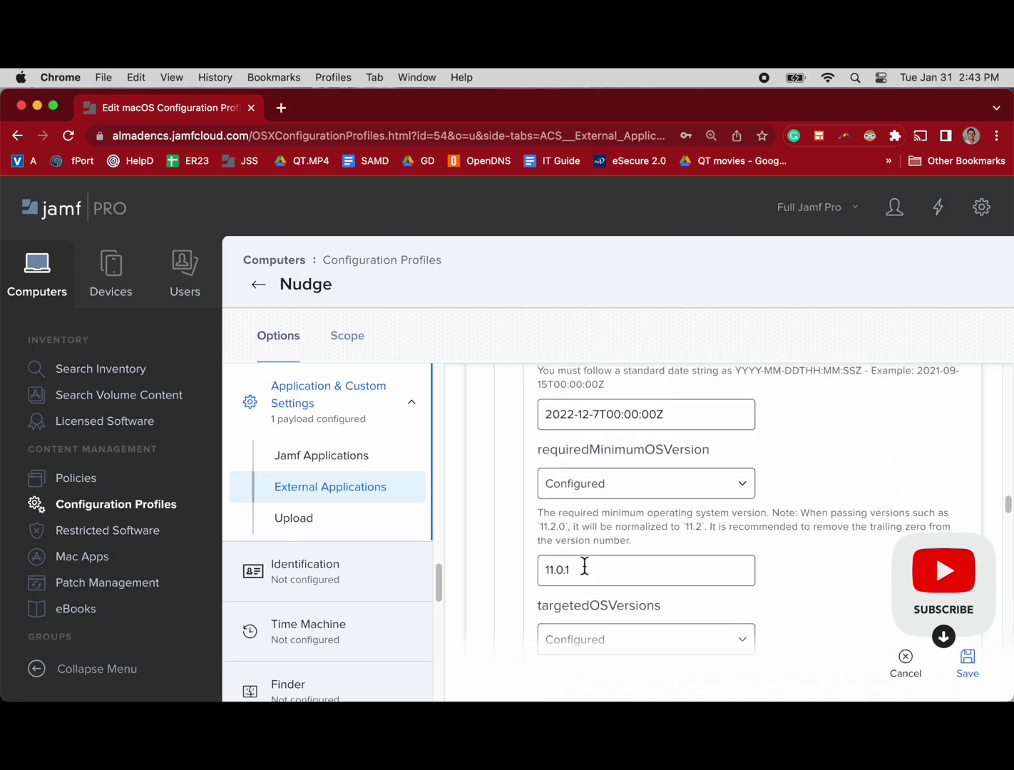
pyautogui.scroll(4, 585, 565)
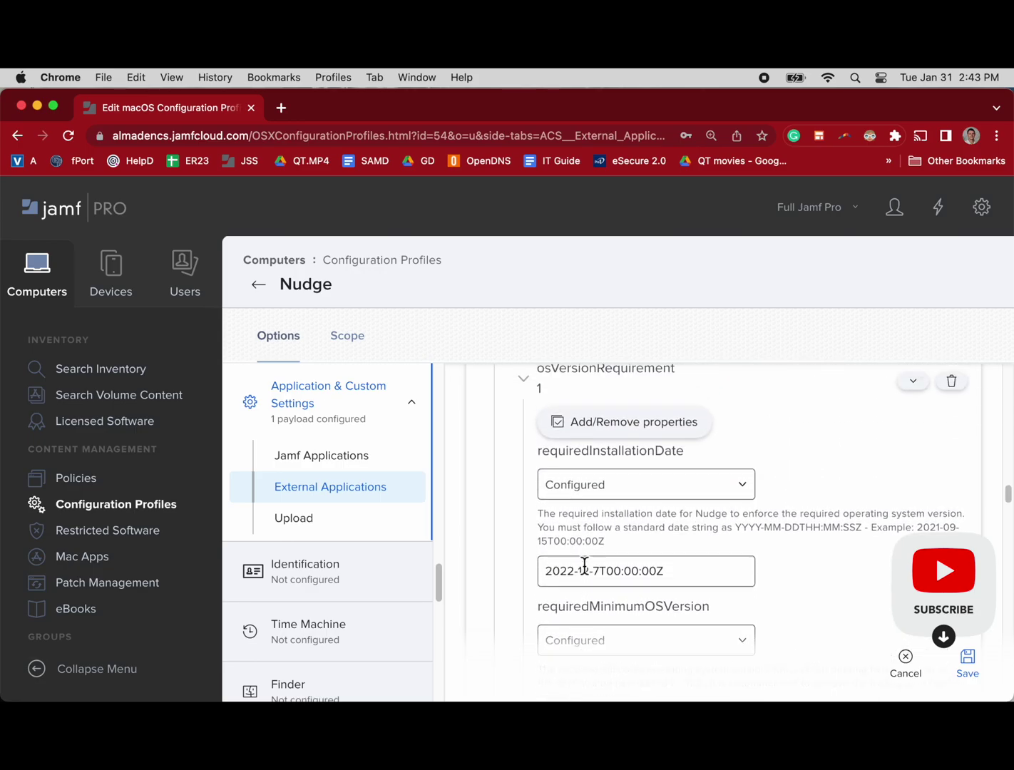
pyautogui.scroll(-1, 583, 565)
pyautogui.scroll(-4, 603, 587)
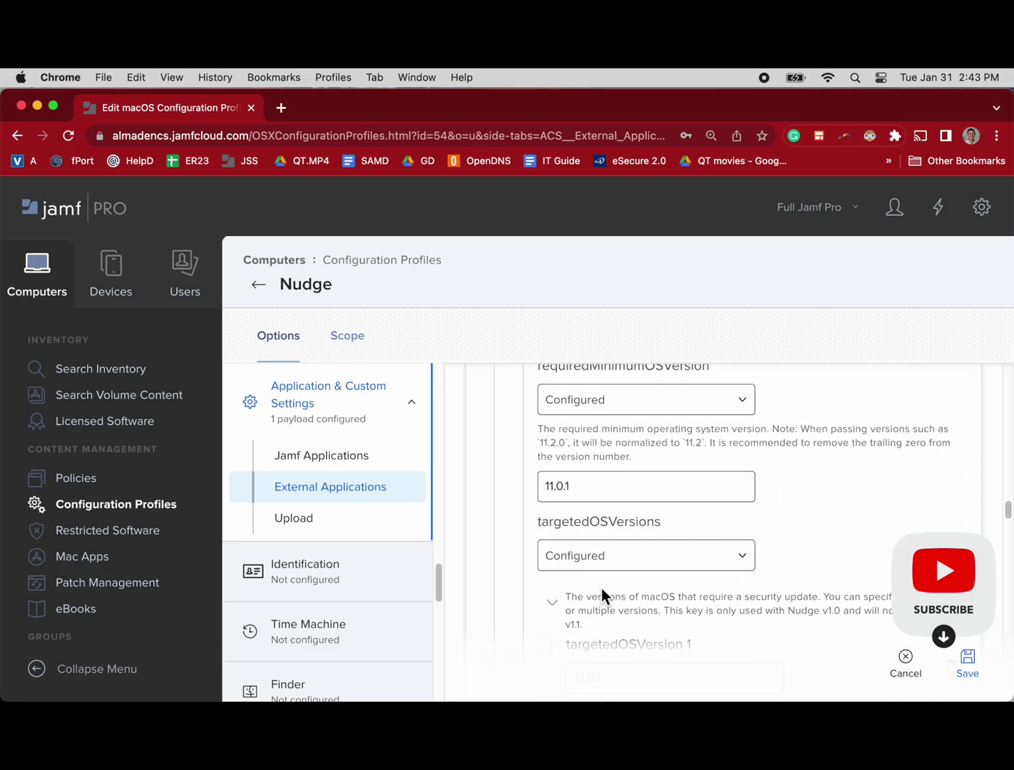
pyautogui.scroll(-4, 602, 588)
pyautogui.click(607, 526)
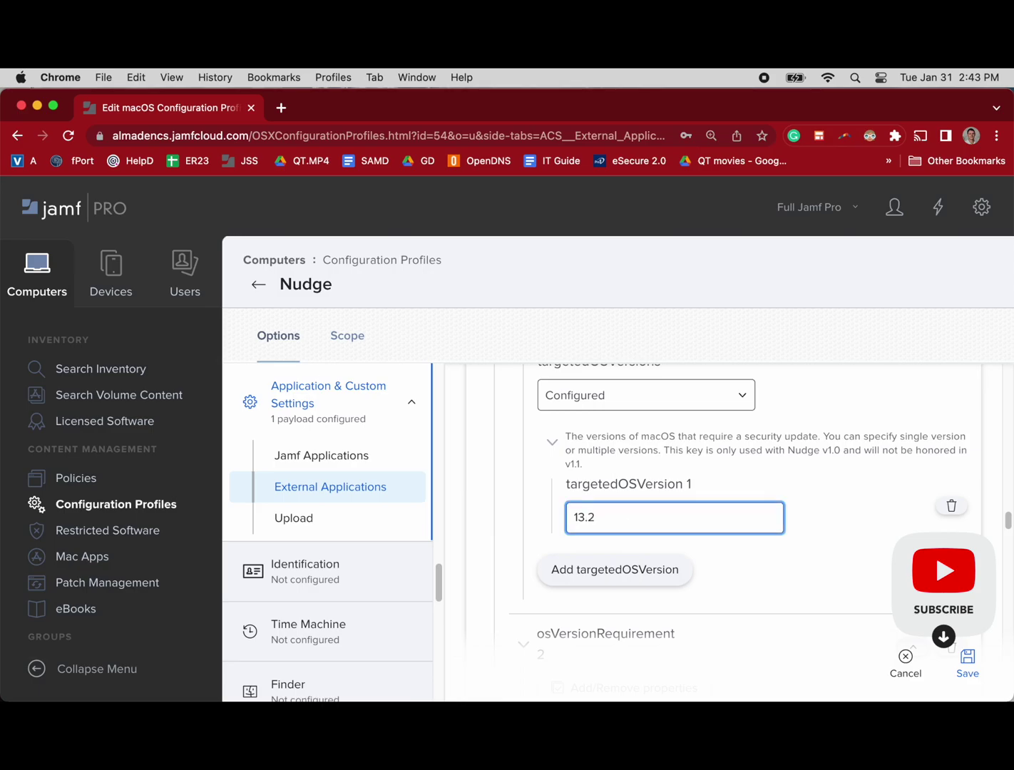
# Step: Set the second requirement's targeted OS version to 13.2
pyautogui.scroll(-2, 660, 593)
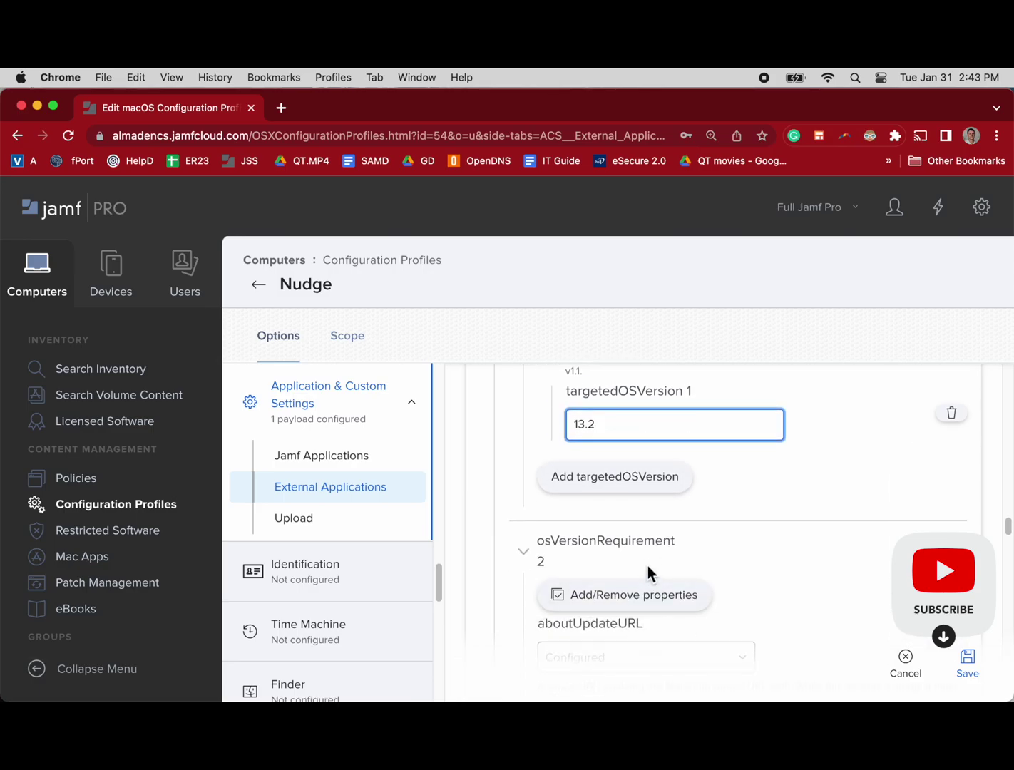
pyautogui.scroll(-4, 644, 553)
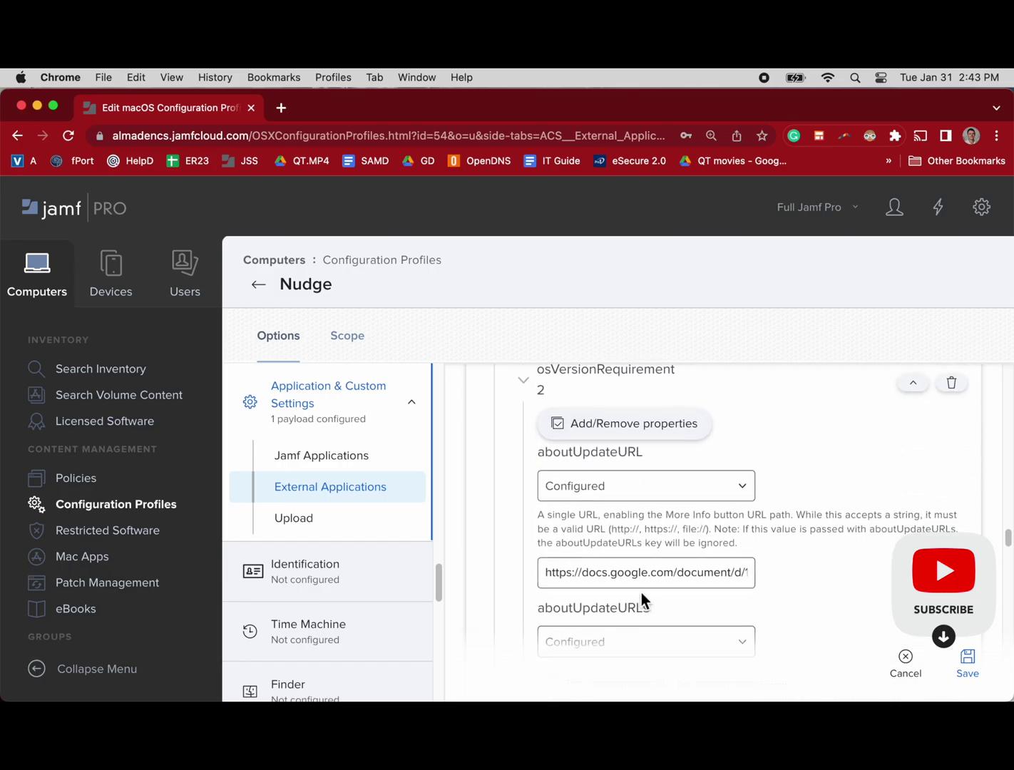
pyautogui.scroll(-4, 628, 571)
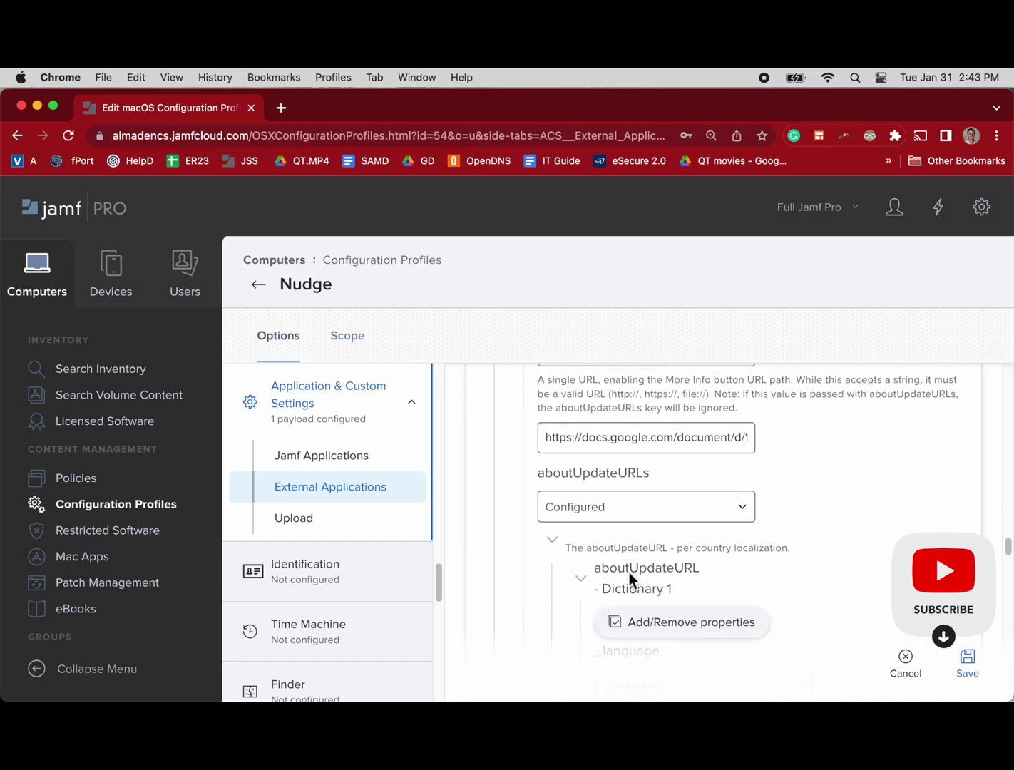
pyautogui.scroll(-5, 628, 572)
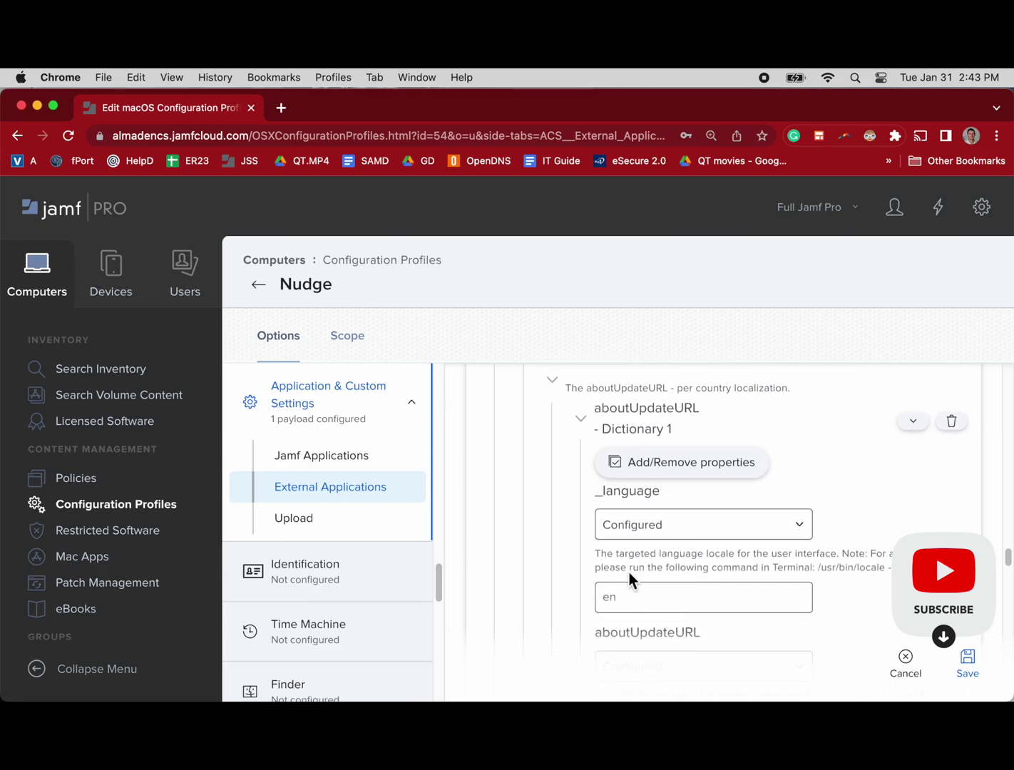
pyautogui.scroll(-7, 628, 572)
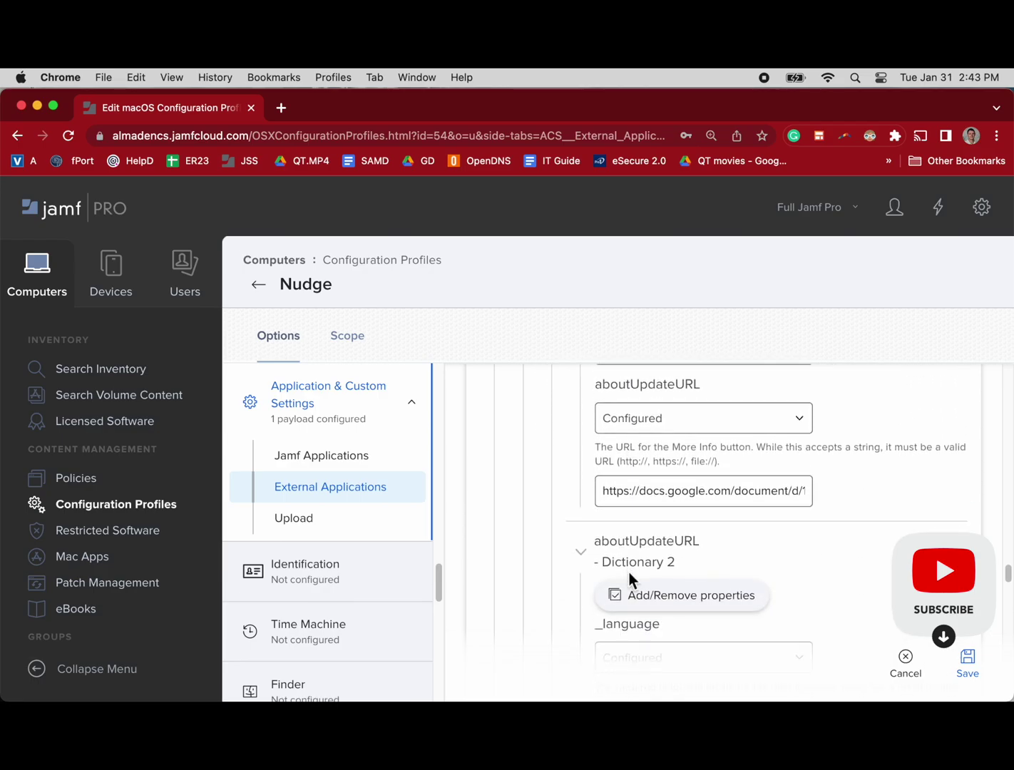
pyautogui.scroll(-9, 629, 572)
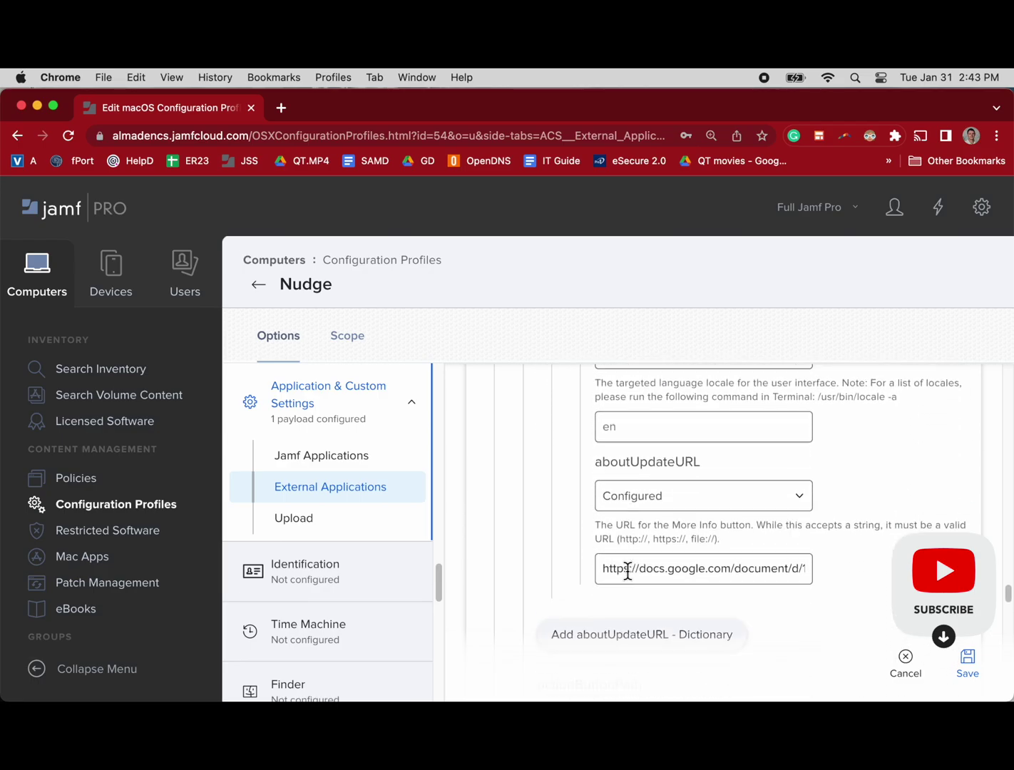
pyautogui.scroll(-8, 629, 569)
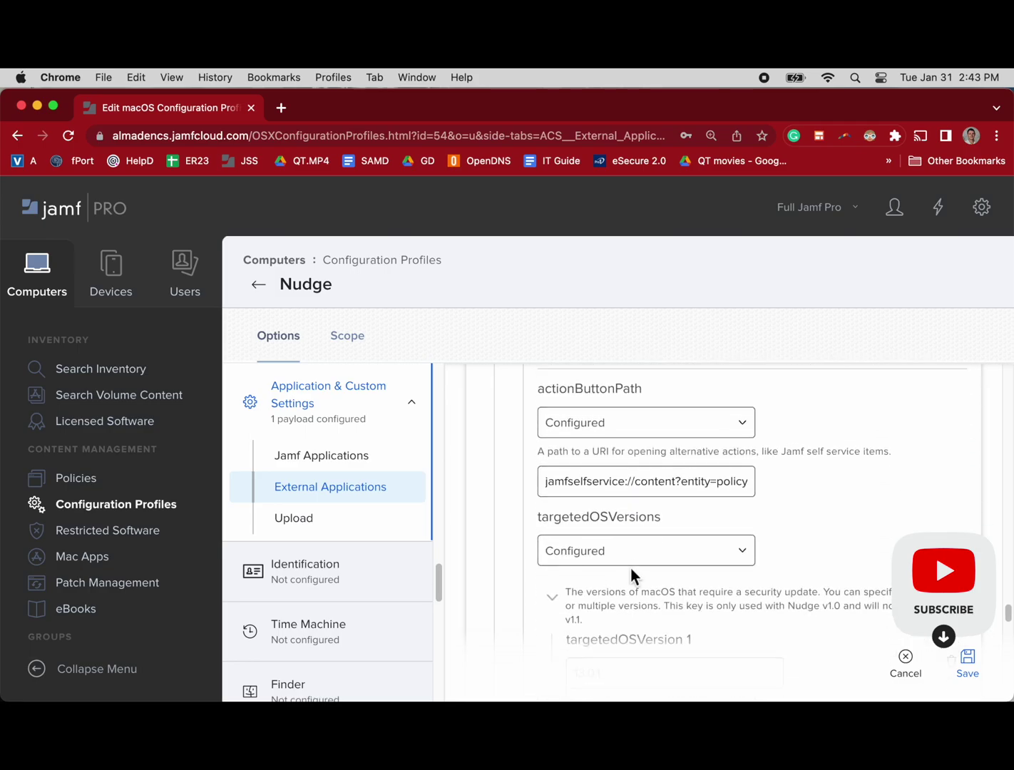
pyautogui.scroll(-3, 631, 568)
pyautogui.click(629, 551)
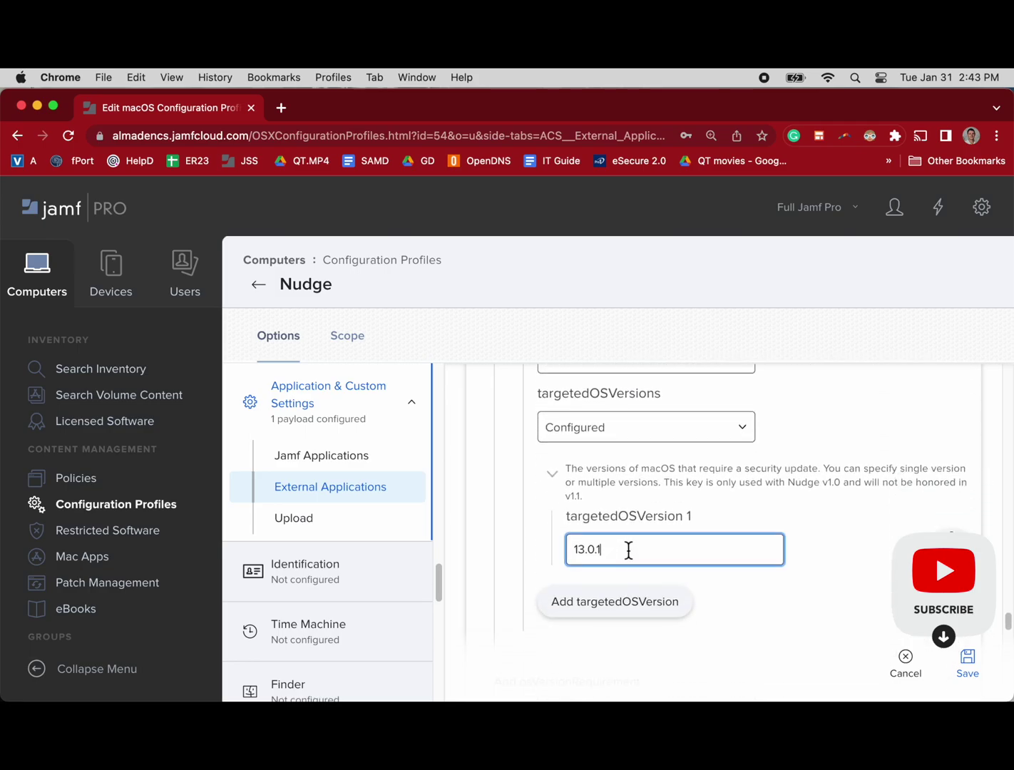
# Step: Add a second aboutUpdateURL dictionary and review the form back up to the top
pyautogui.scroll(8, 628, 550)
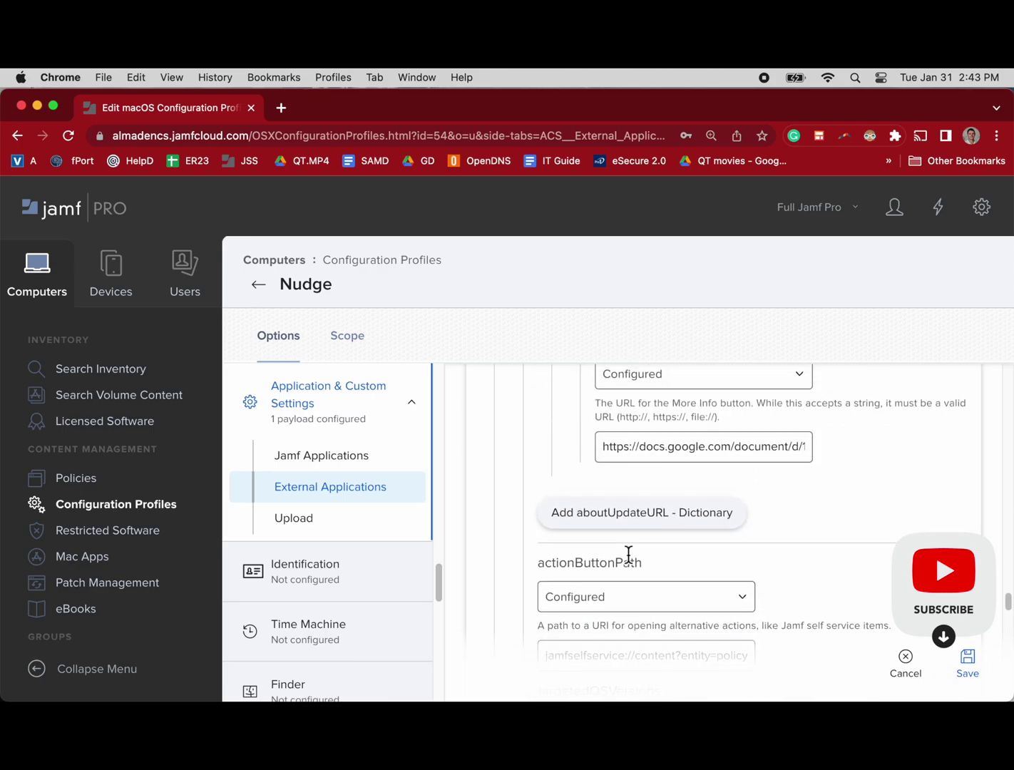
pyautogui.scroll(-5, 628, 553)
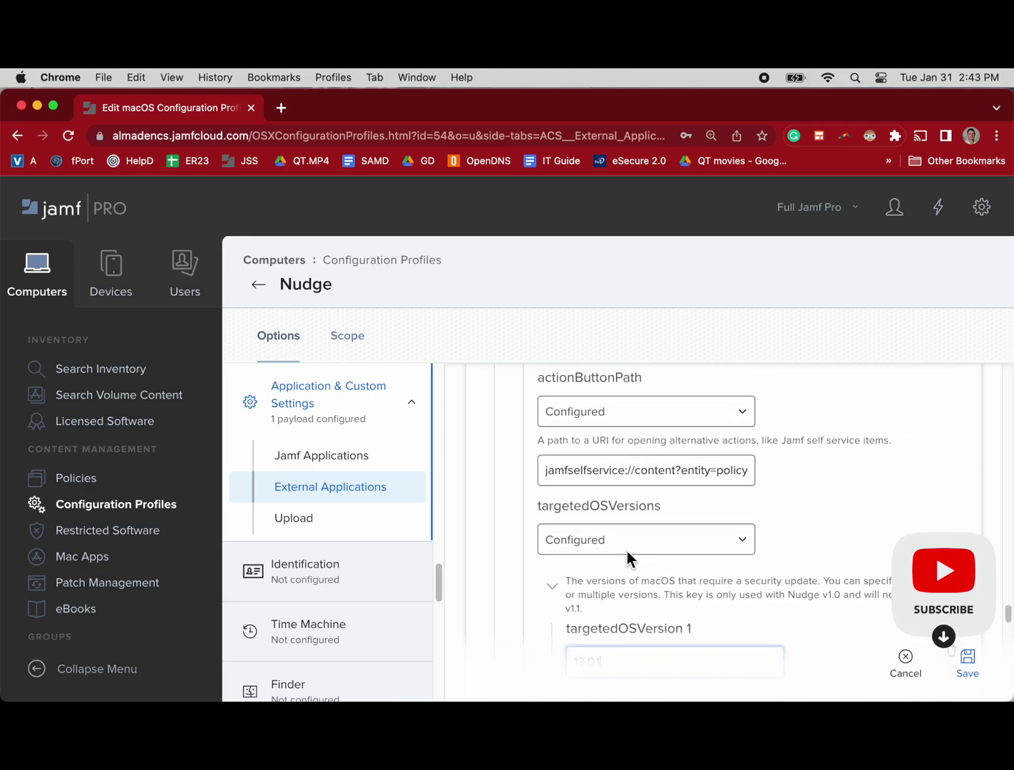
pyautogui.scroll(4, 627, 559)
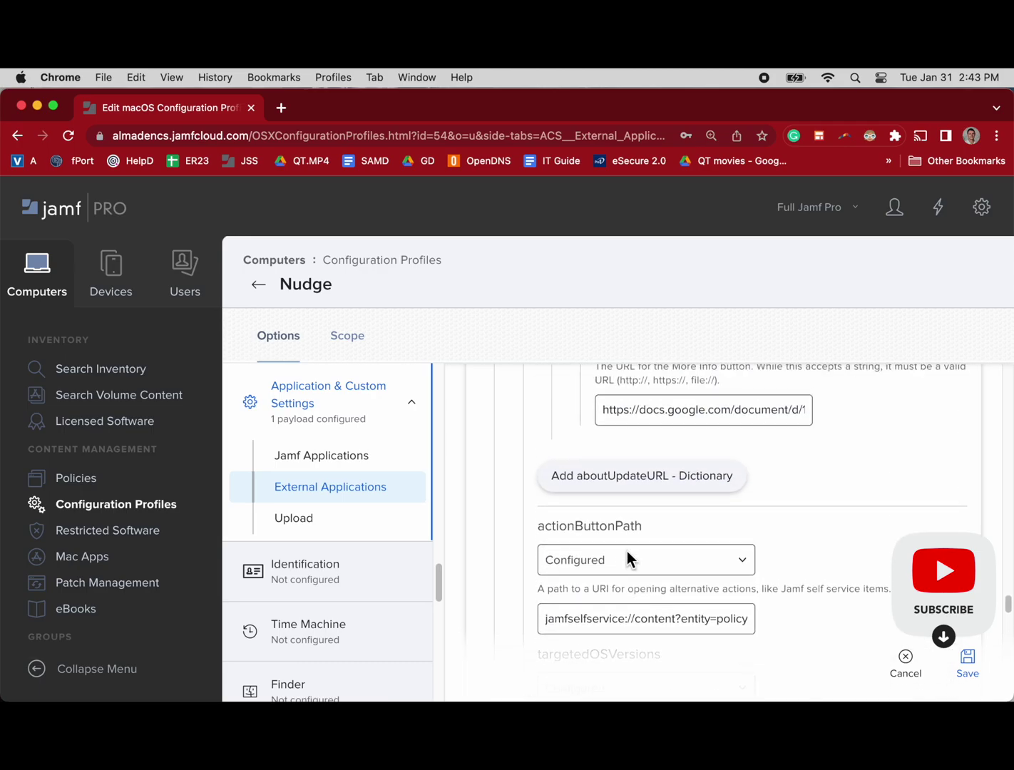
pyautogui.scroll(-6, 627, 558)
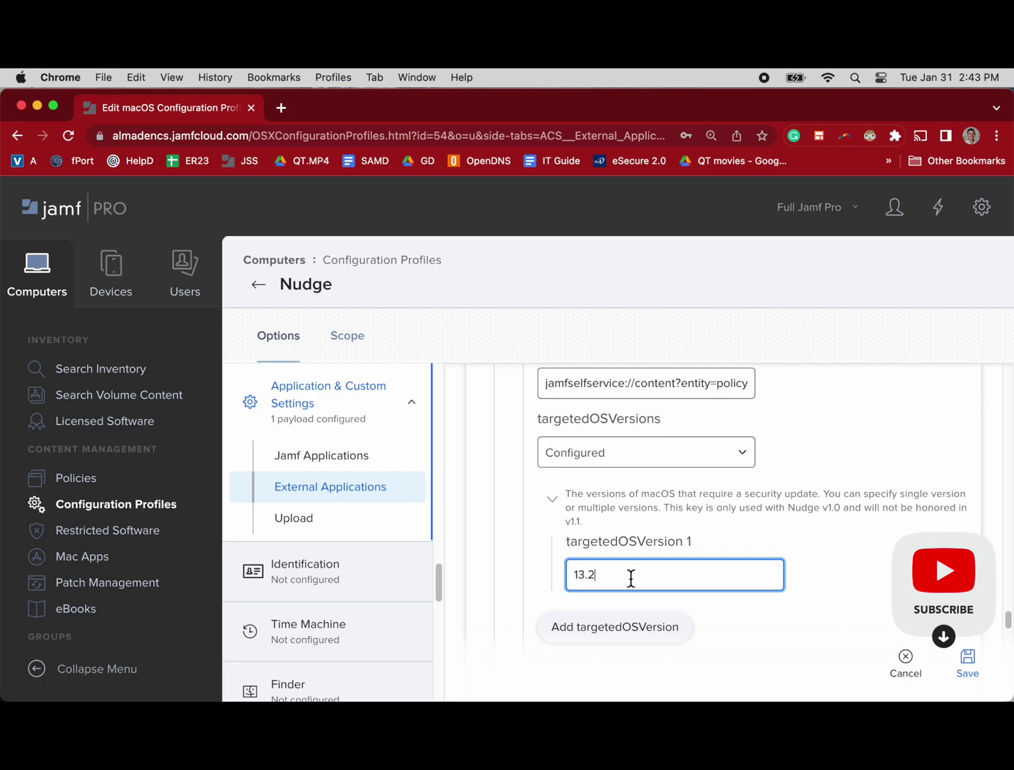
pyautogui.scroll(-6, 632, 579)
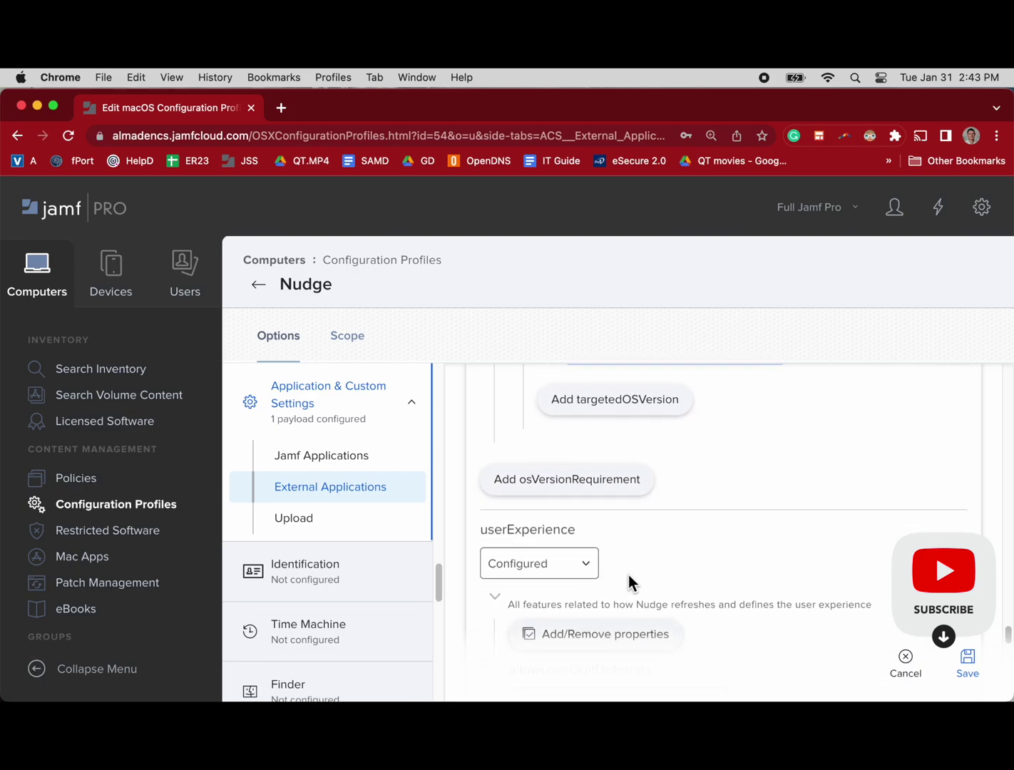
pyautogui.scroll(-3, 628, 582)
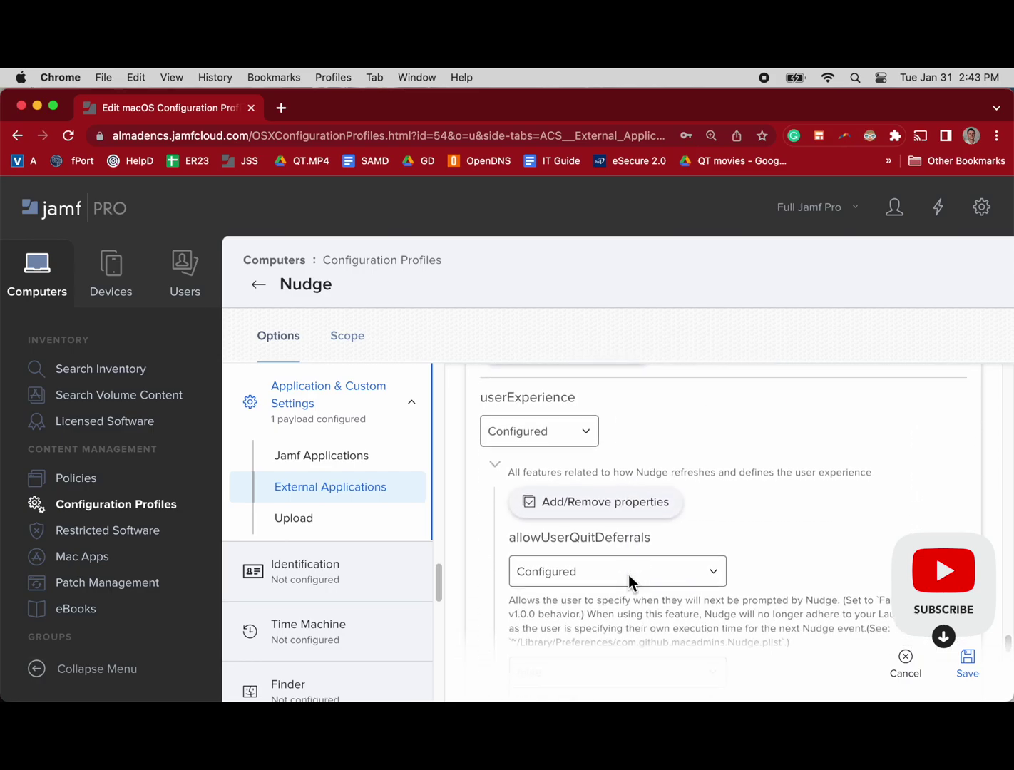
pyautogui.scroll(-3, 628, 575)
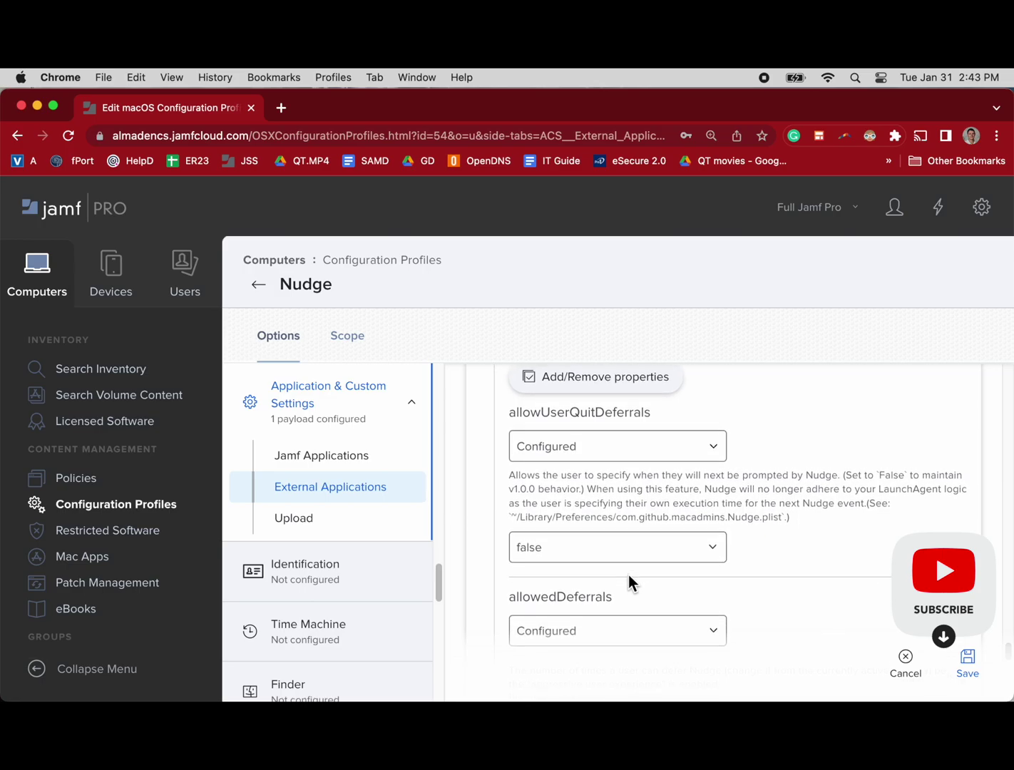
pyautogui.scroll(-4, 628, 575)
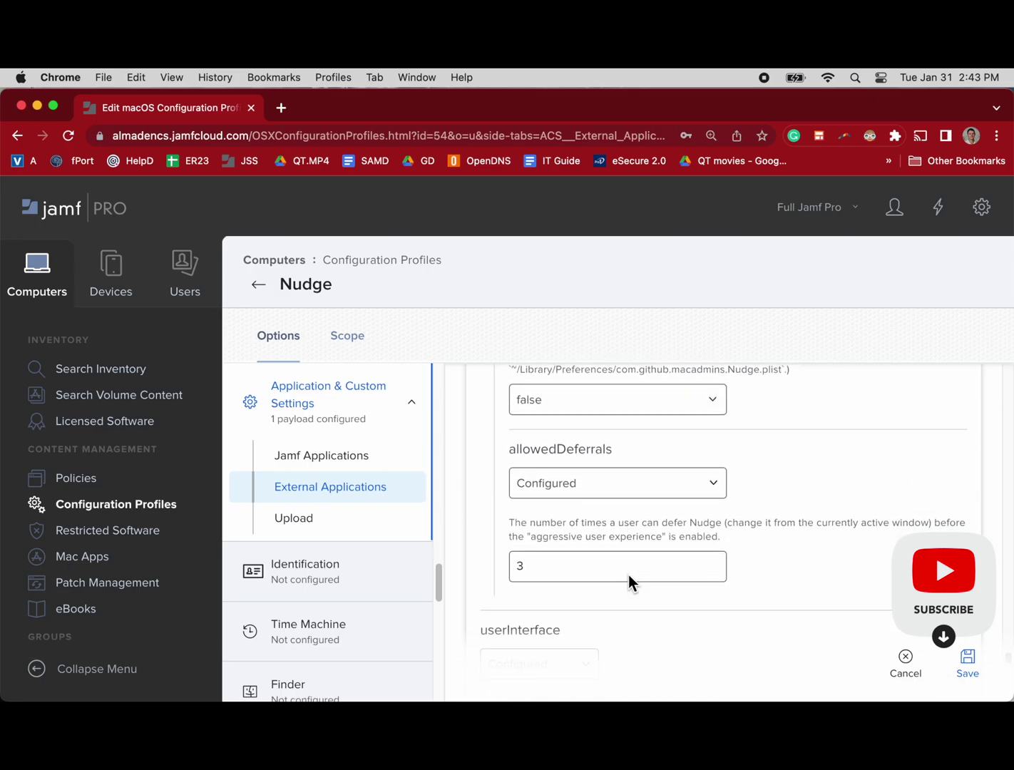
pyautogui.scroll(-5, 629, 575)
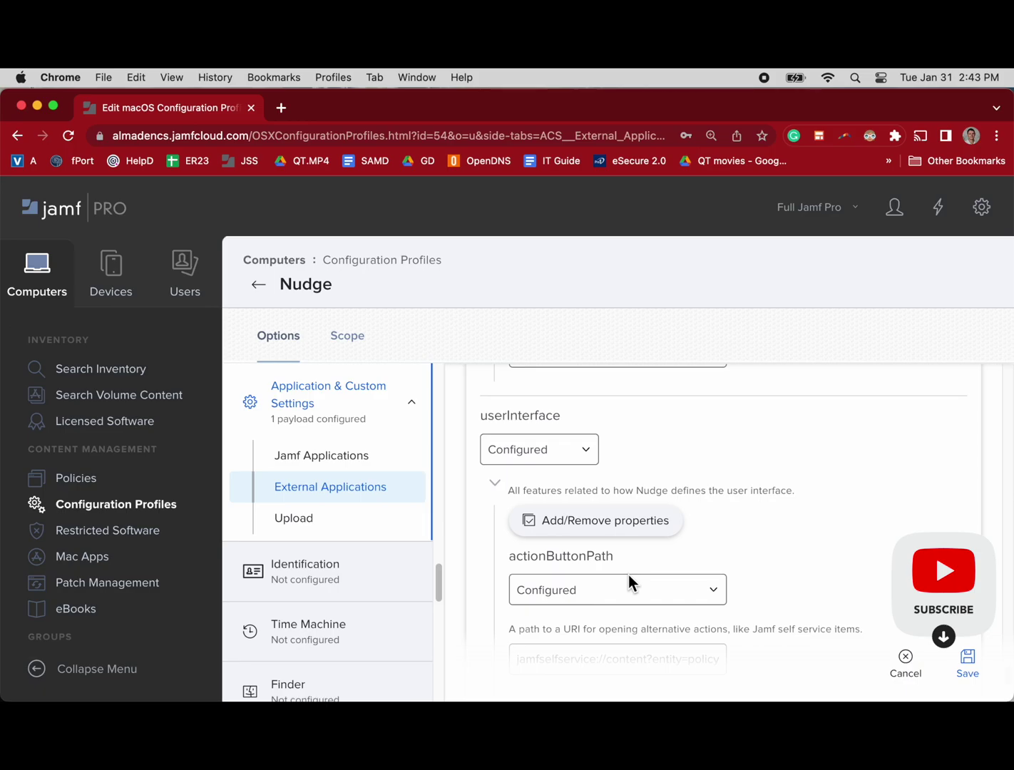
pyautogui.scroll(-3, 628, 576)
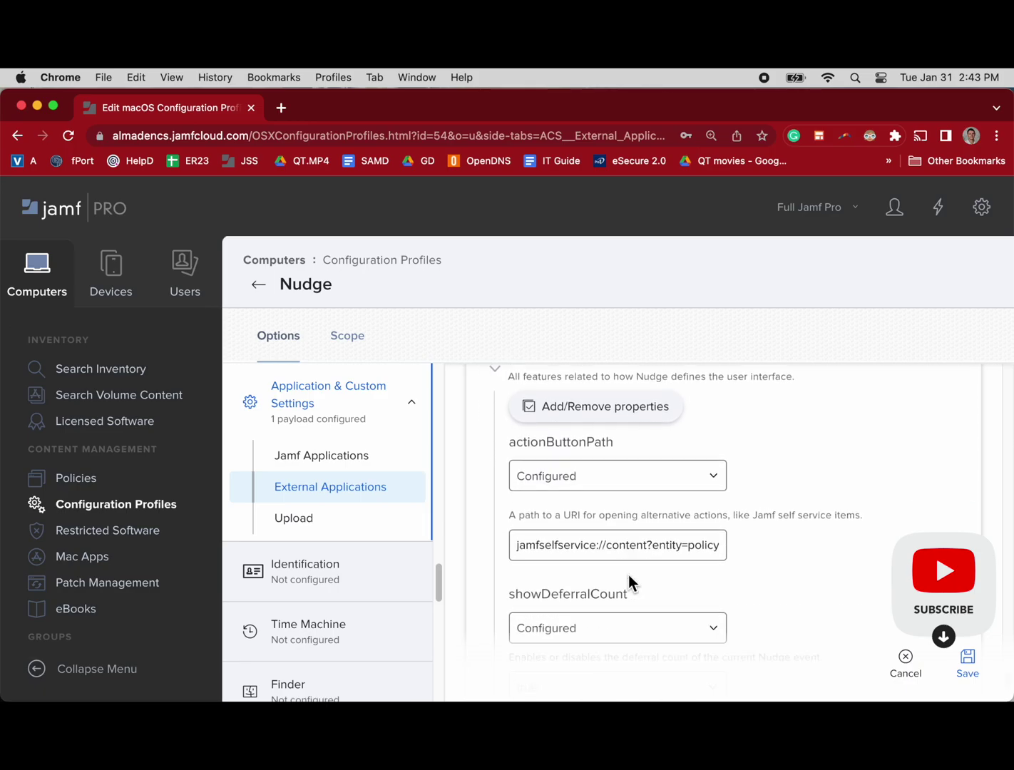
pyautogui.scroll(-2, 628, 575)
pyautogui.scroll(4, 617, 505)
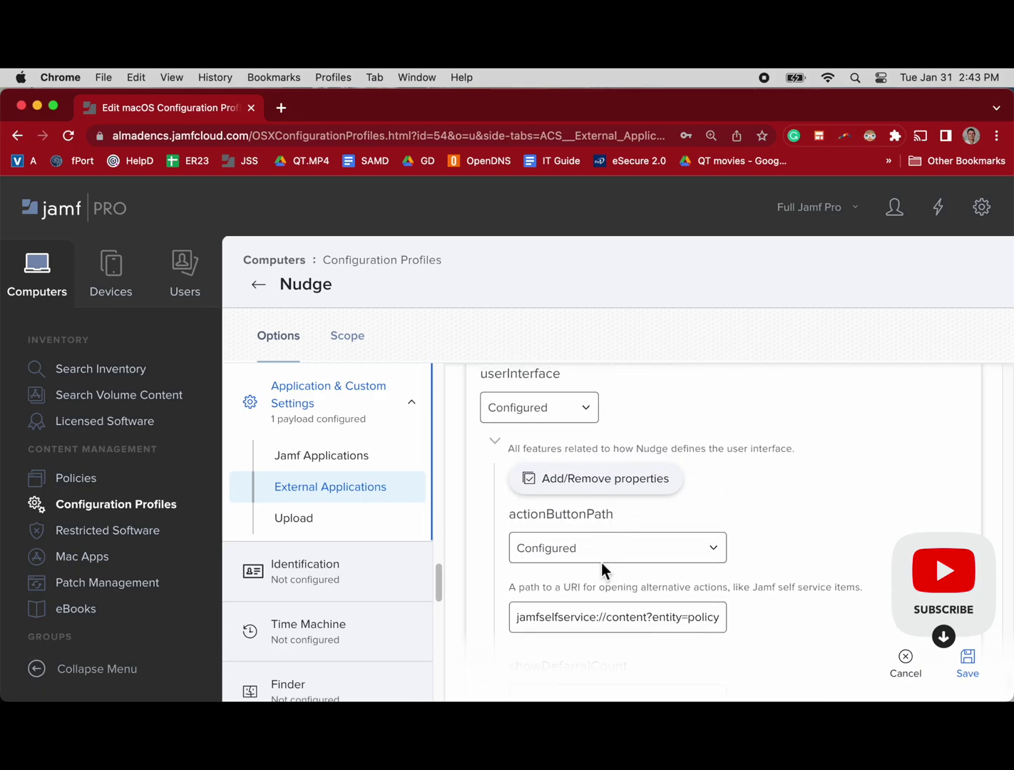
pyautogui.scroll(-2, 603, 571)
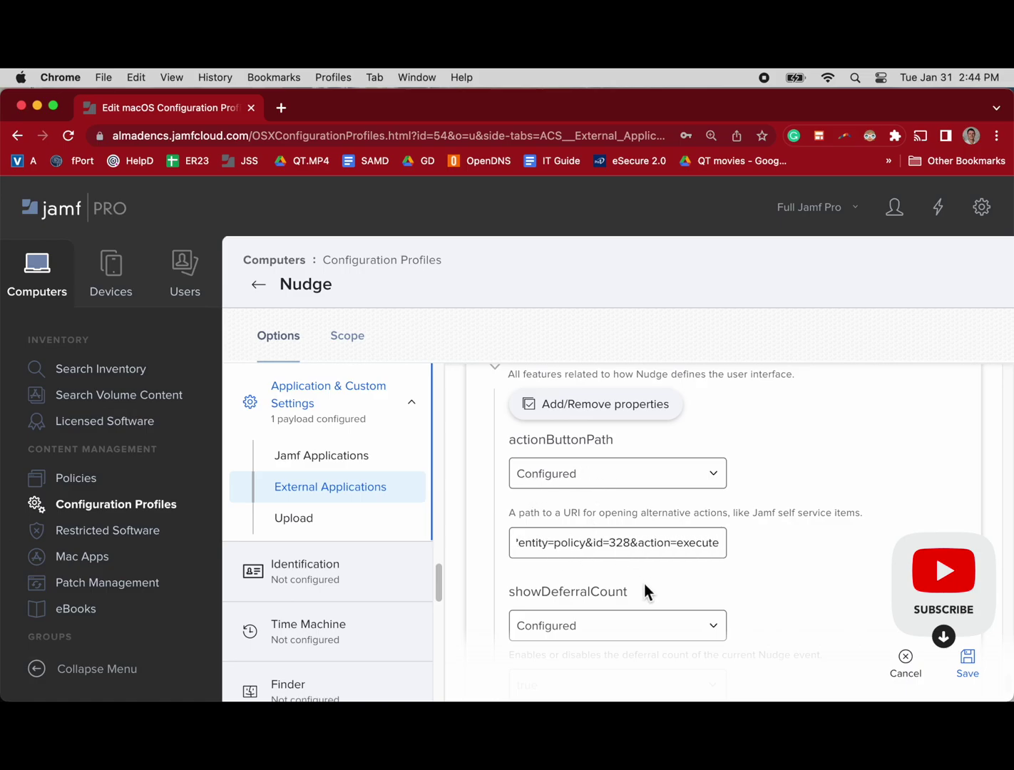
pyautogui.scroll(-2, 647, 592)
pyautogui.scroll(-5, 650, 603)
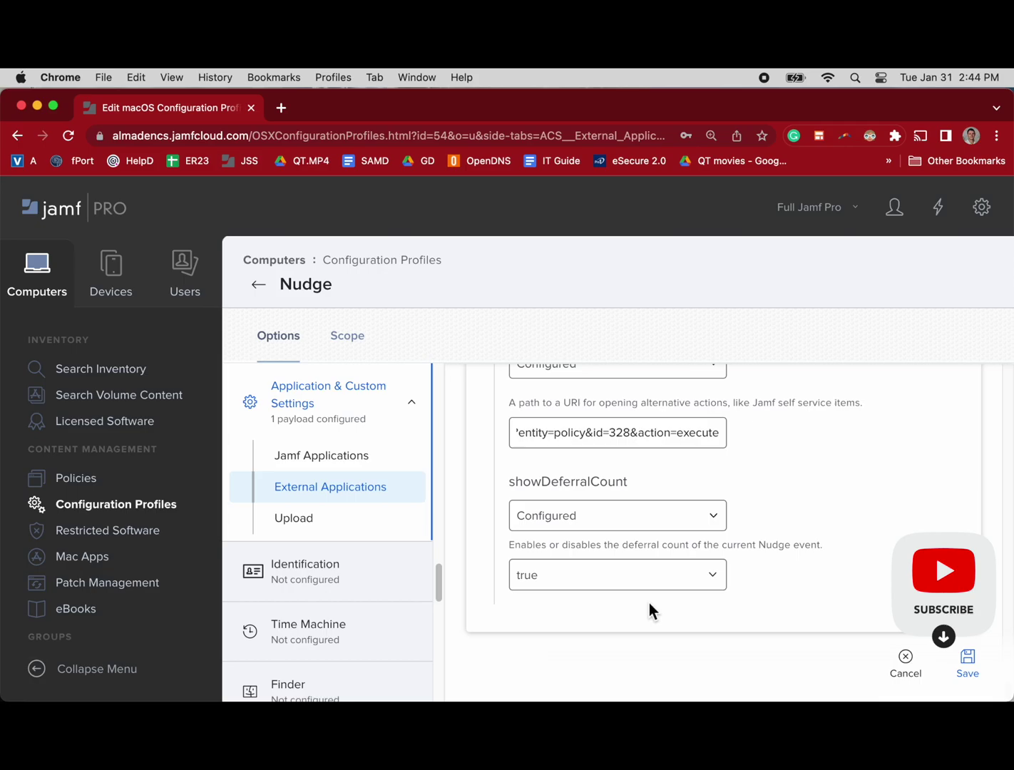
pyautogui.scroll(3, 649, 603)
pyautogui.scroll(8, 649, 603)
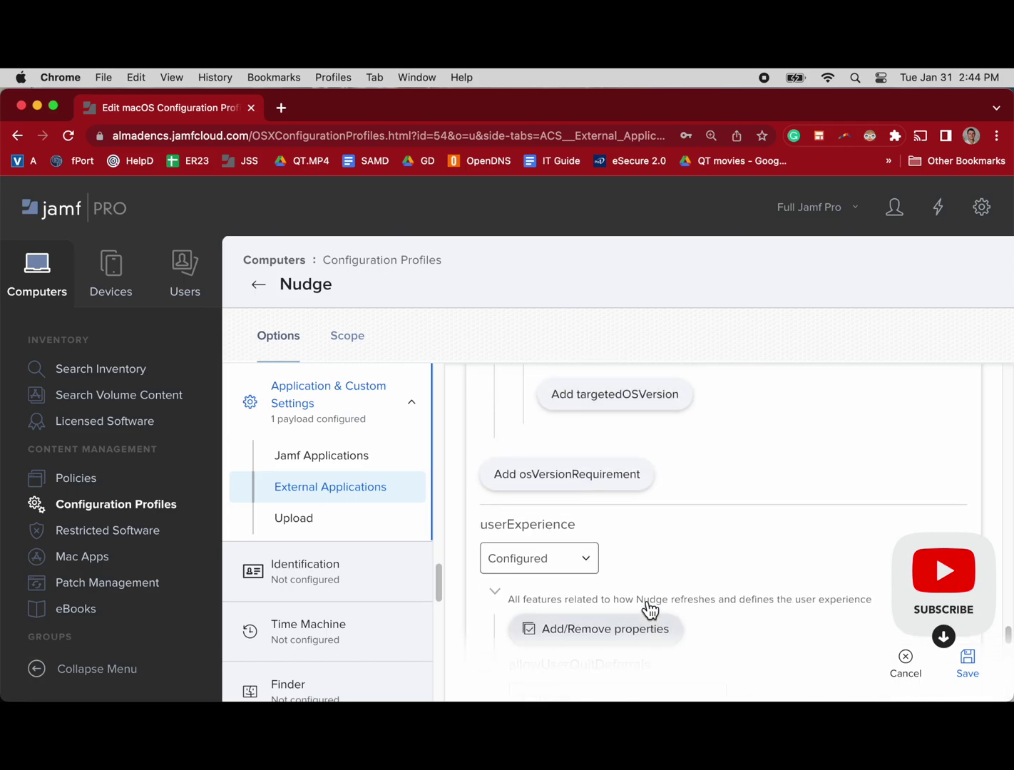
pyautogui.click(649, 601)
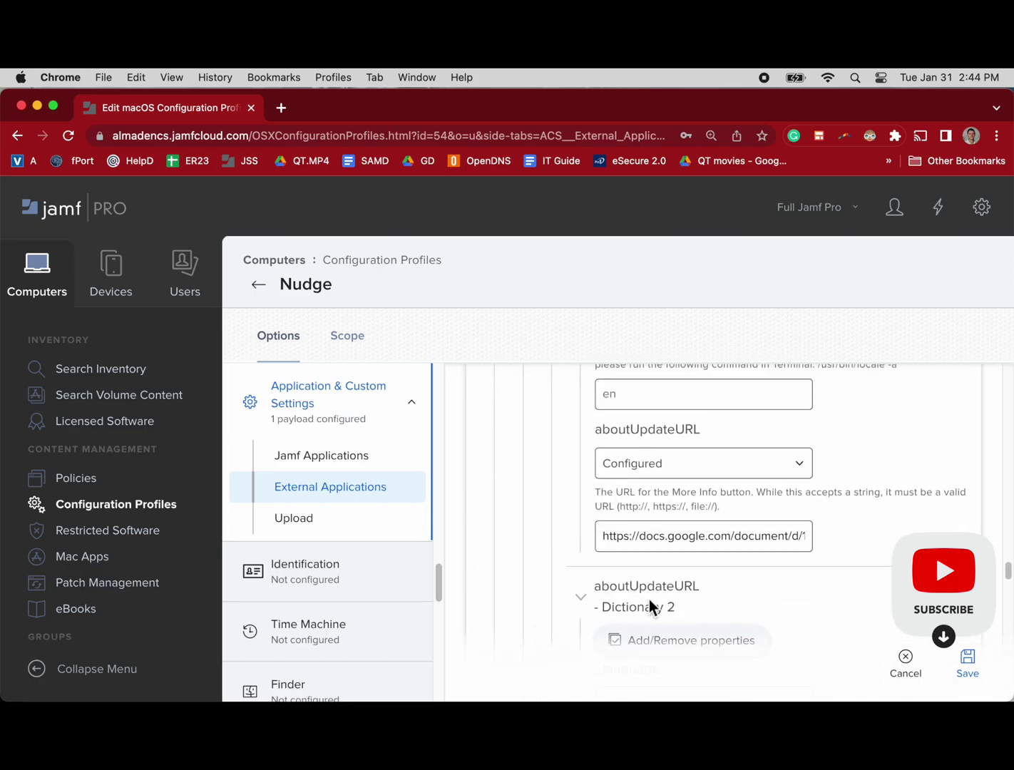
pyautogui.scroll(4, 648, 598)
pyautogui.scroll(10, 649, 603)
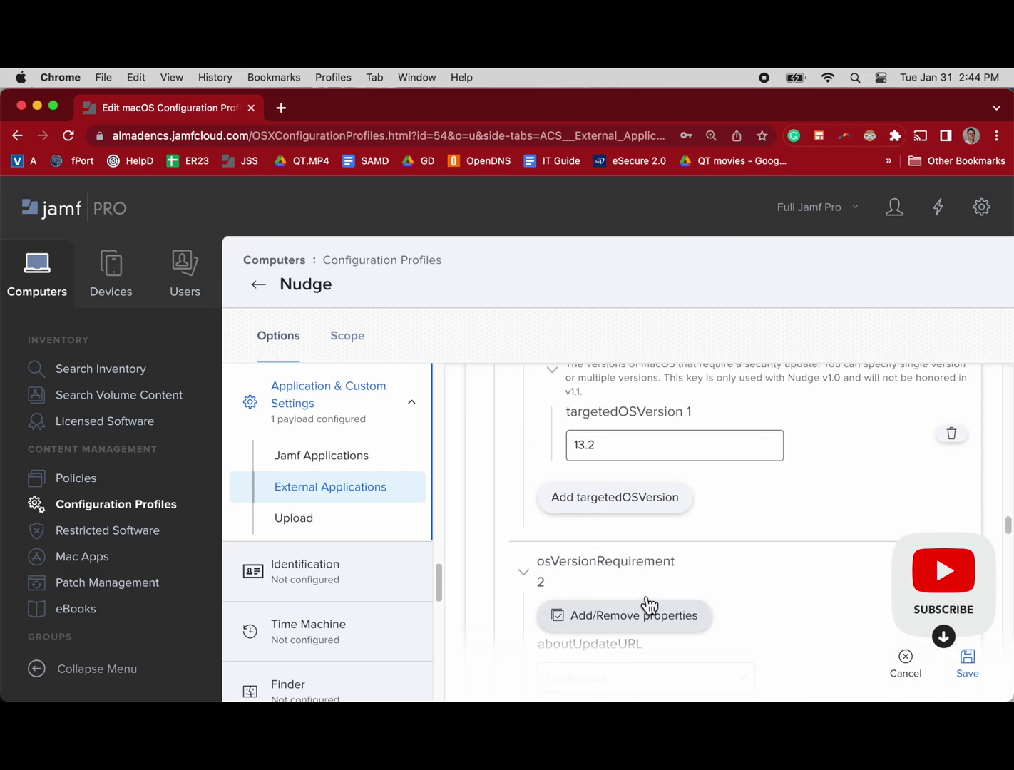
pyautogui.scroll(2, 645, 602)
pyautogui.scroll(-5, 645, 603)
pyautogui.scroll(5, 647, 596)
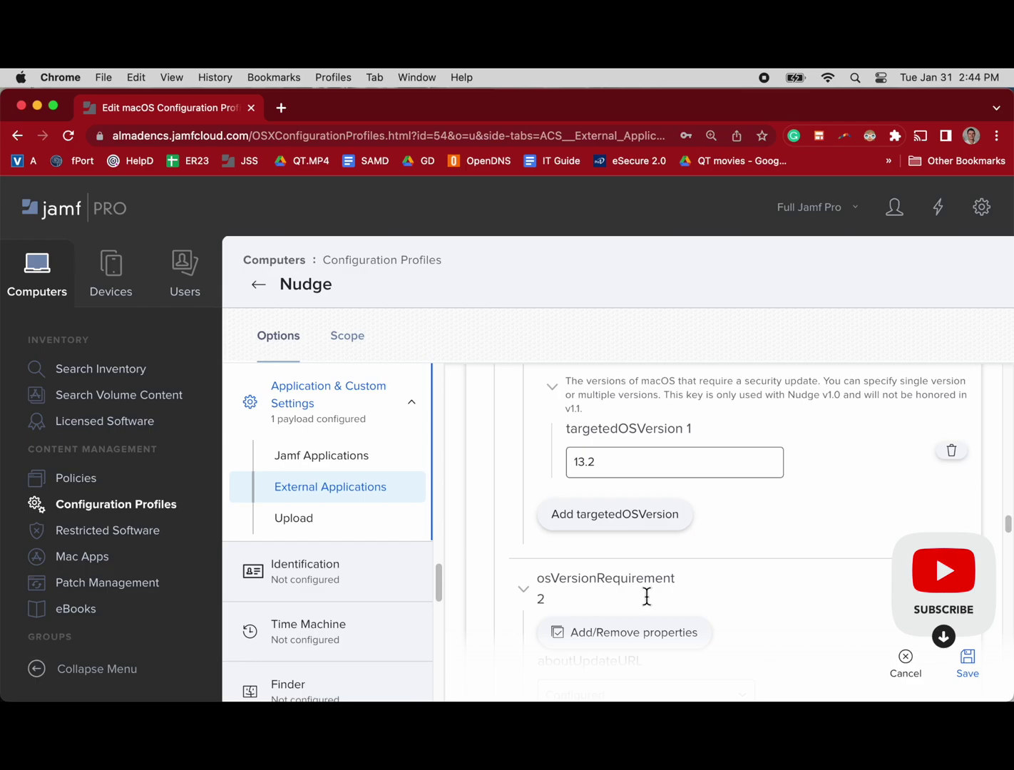
pyautogui.scroll(-3, 647, 599)
pyautogui.scroll(-8, 647, 597)
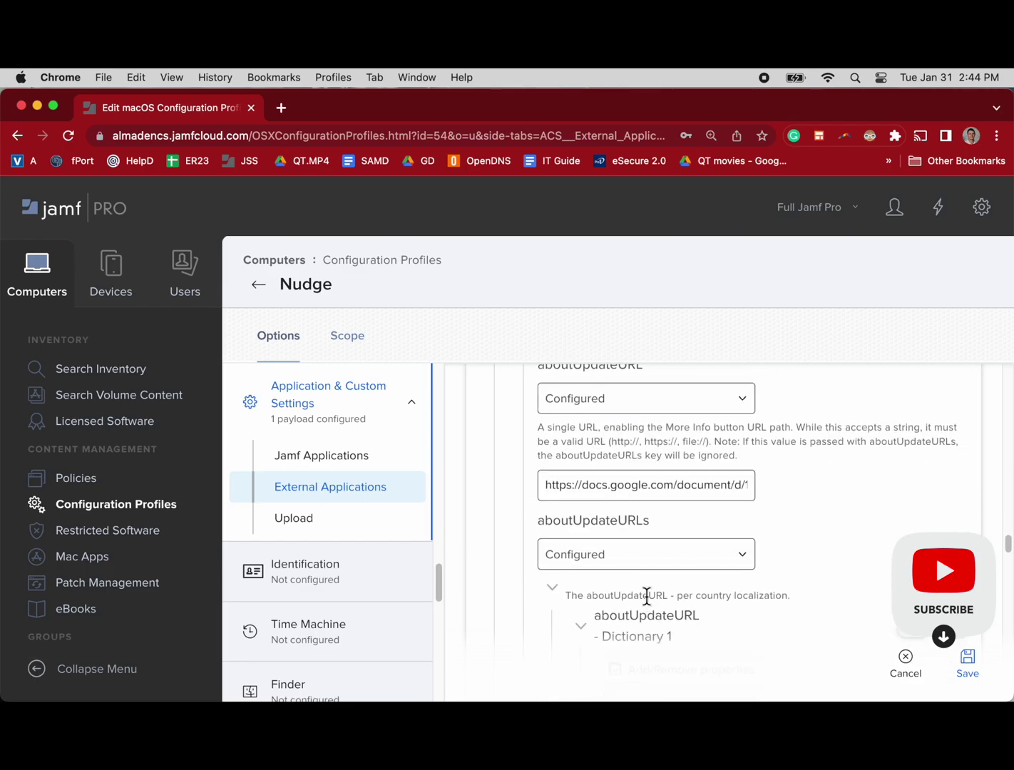
pyautogui.scroll(-4, 646, 599)
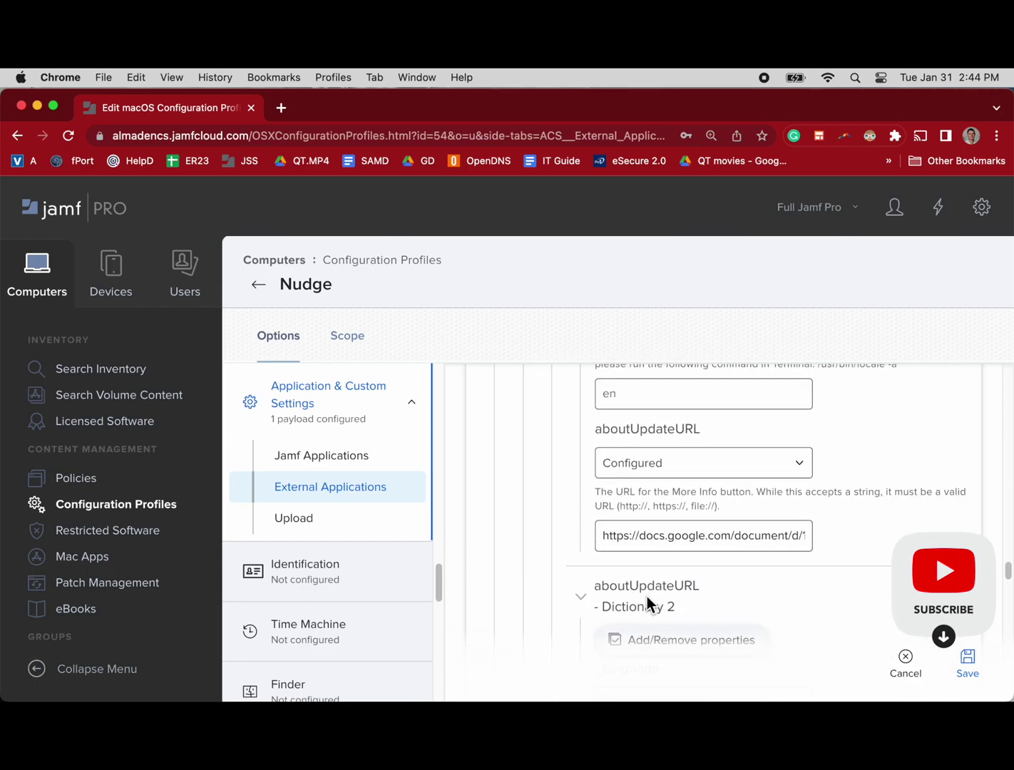
pyautogui.scroll(-6, 647, 599)
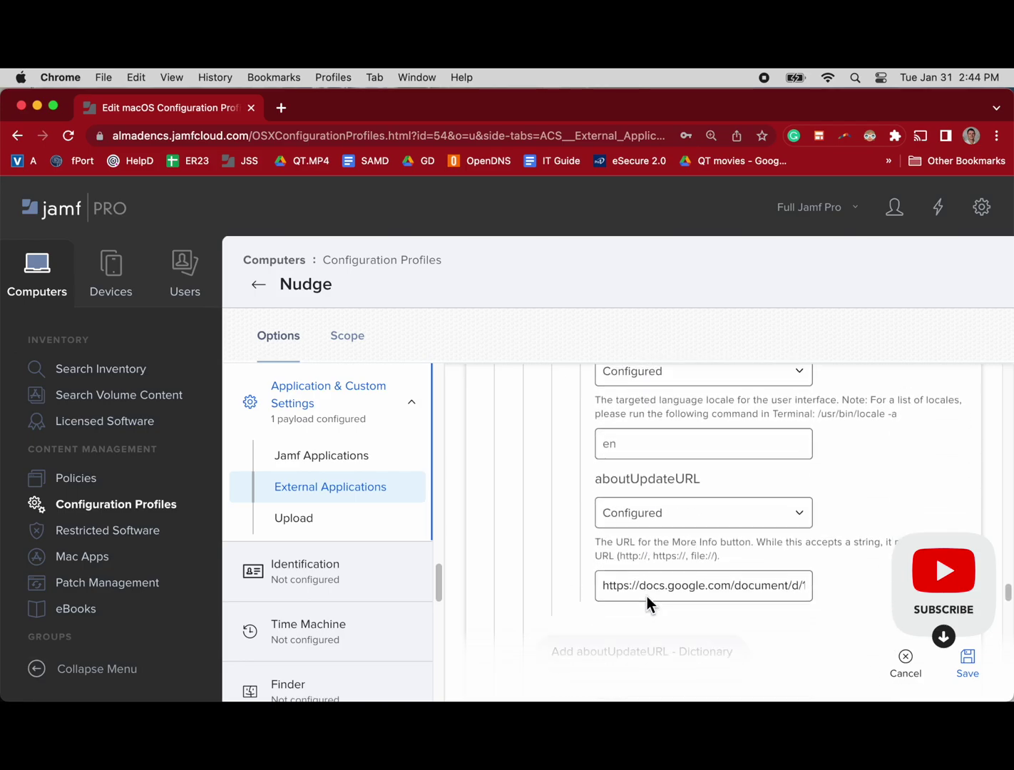
pyautogui.scroll(-5, 649, 605)
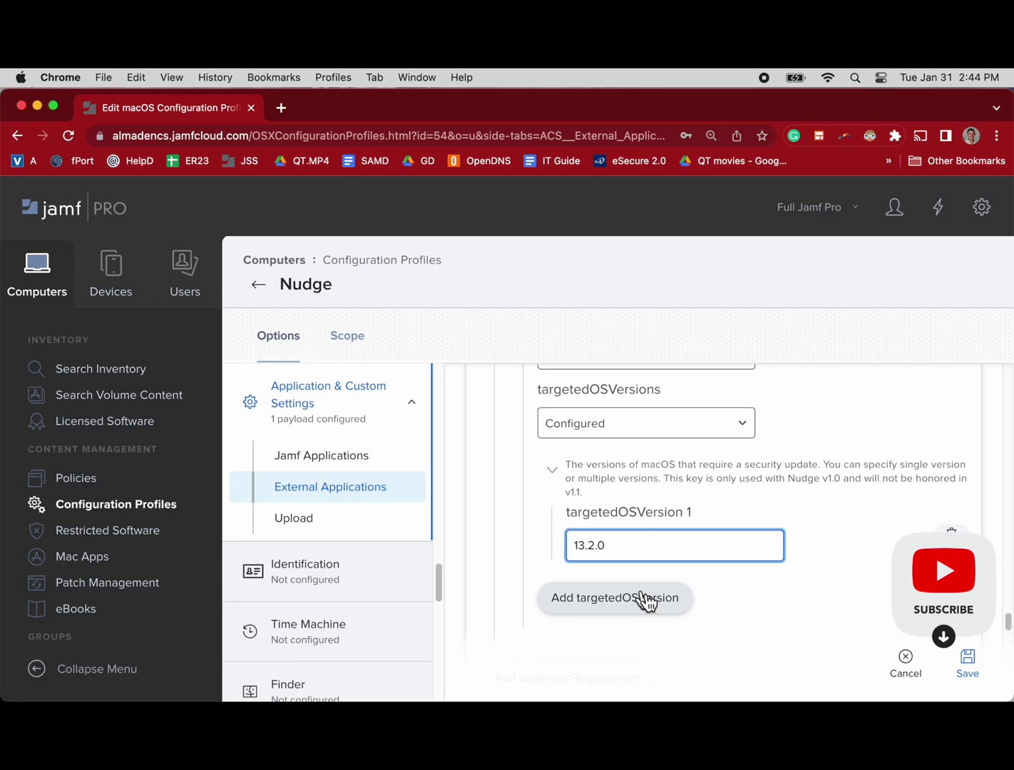
pyautogui.scroll(-3, 686, 519)
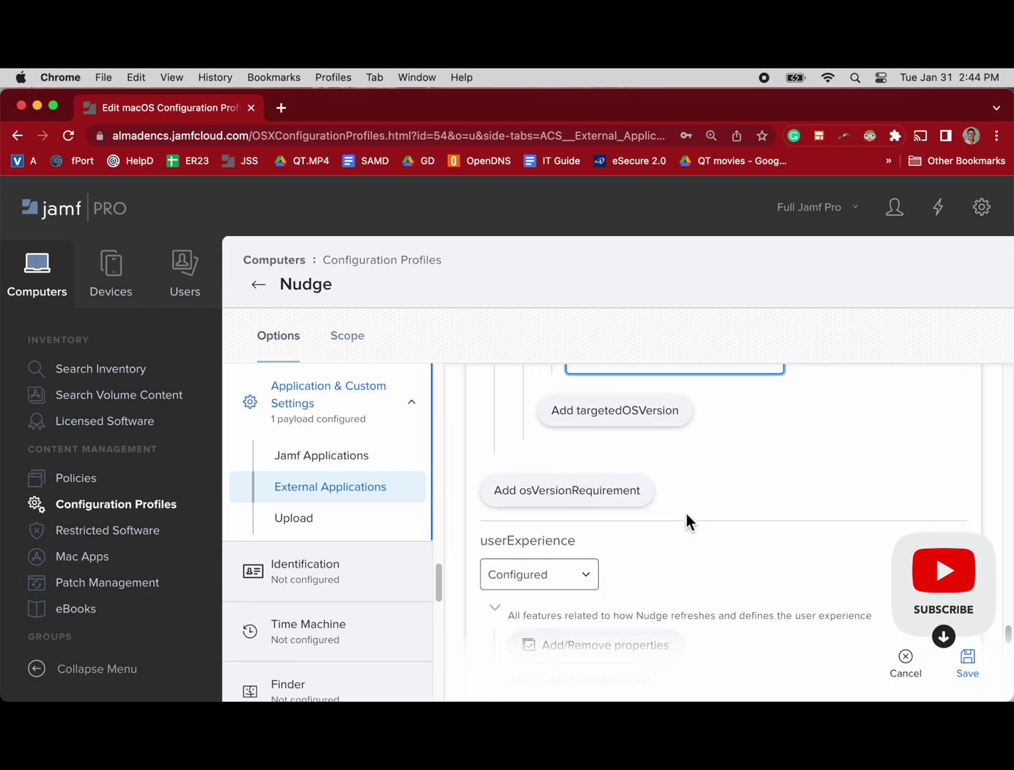
pyautogui.scroll(15, 686, 519)
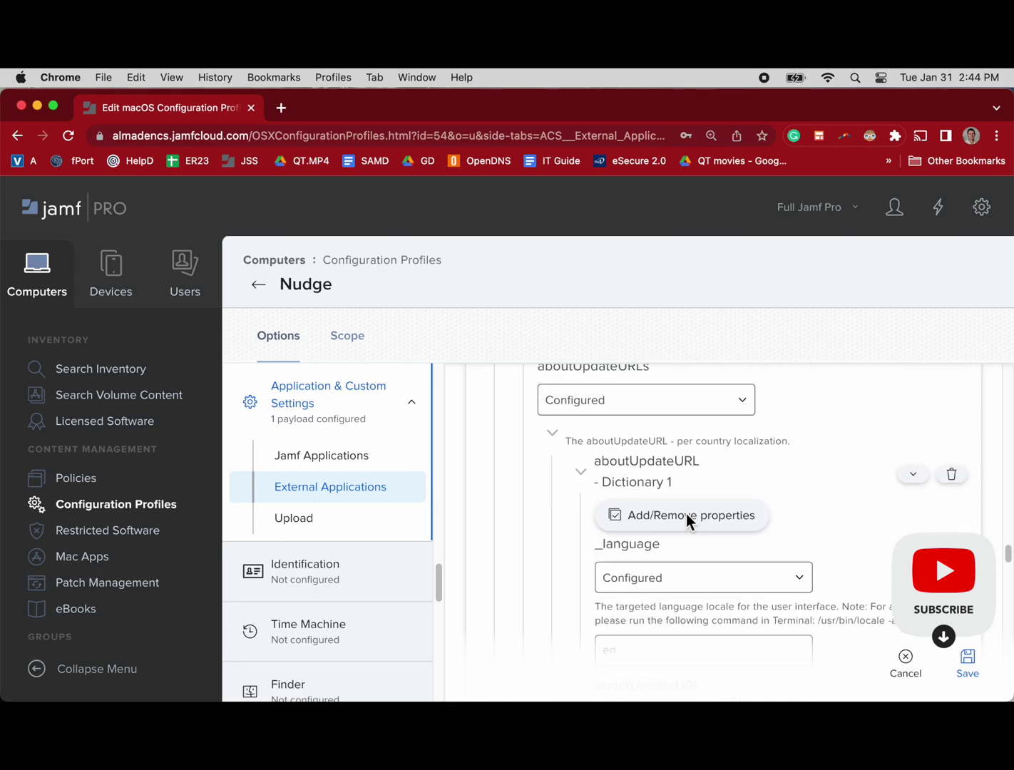
pyautogui.scroll(8, 686, 519)
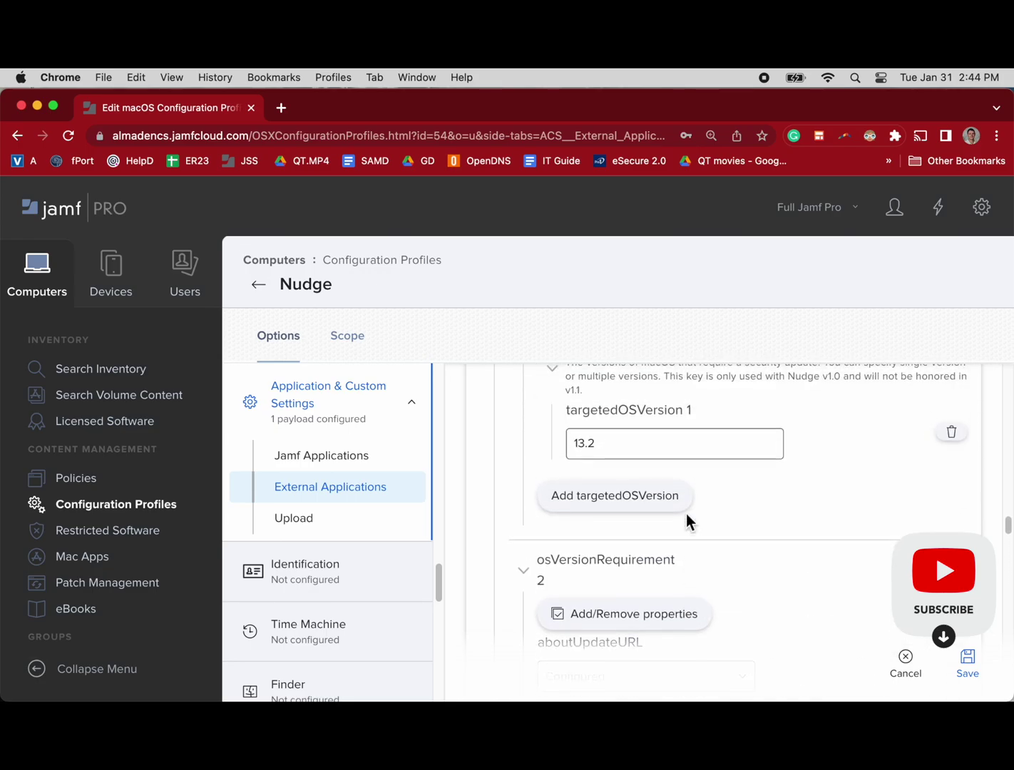
pyautogui.scroll(4, 687, 513)
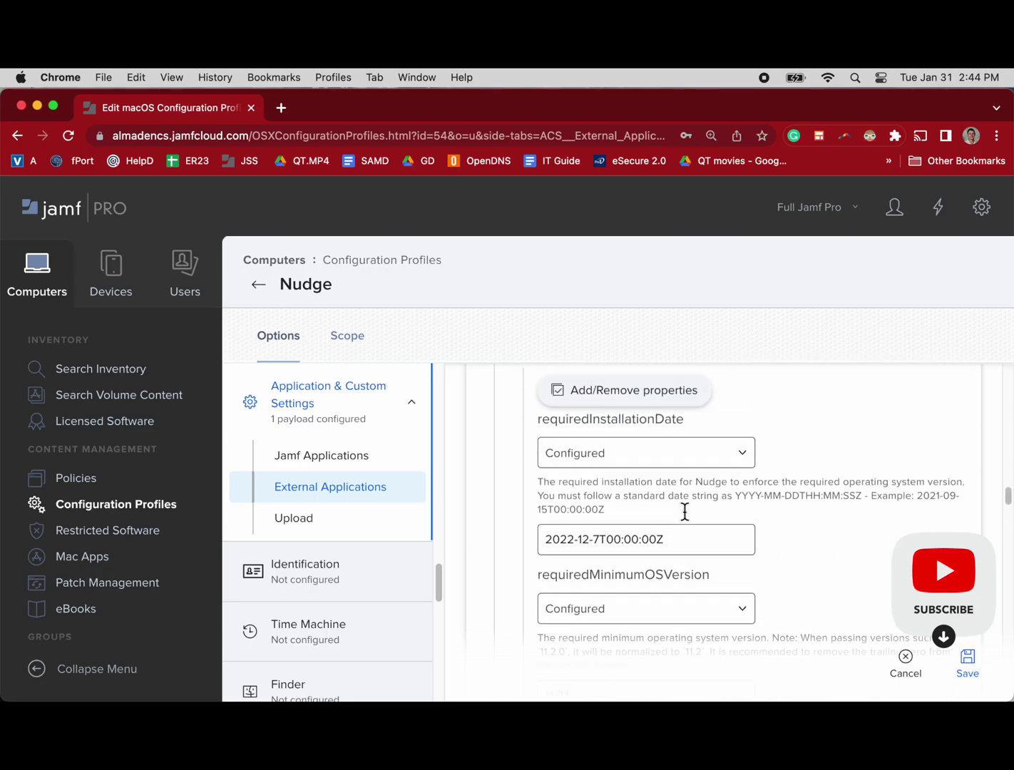
pyautogui.scroll(5, 684, 511)
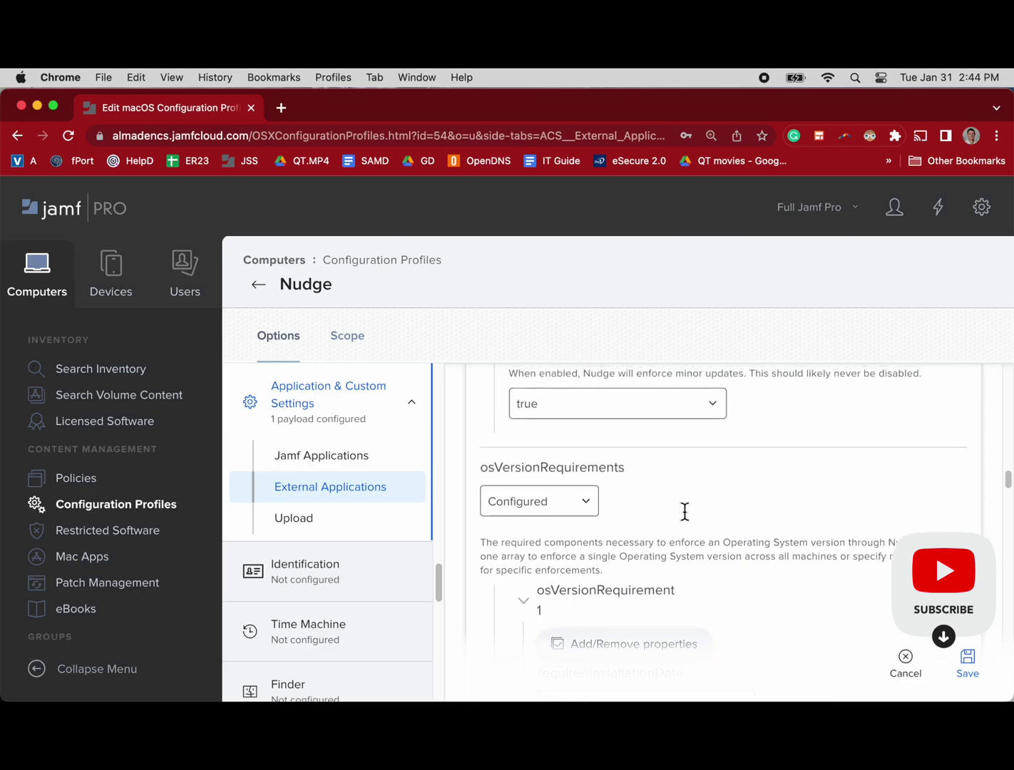
pyautogui.scroll(5, 685, 511)
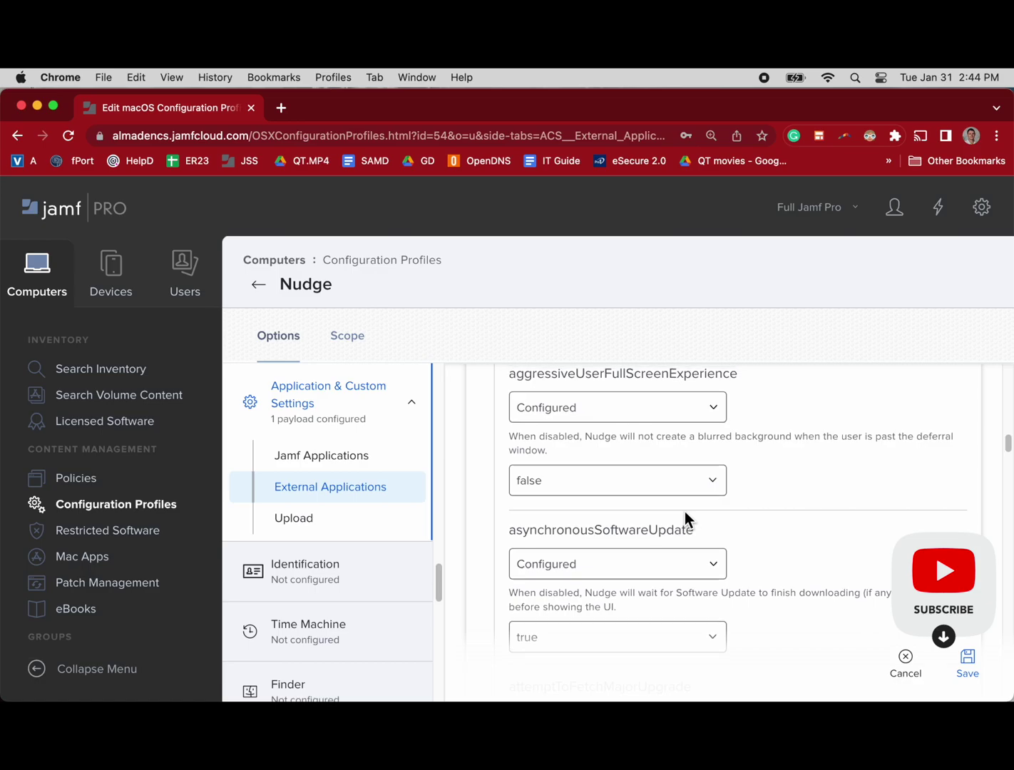
pyautogui.scroll(2, 685, 512)
pyautogui.scroll(8, 685, 511)
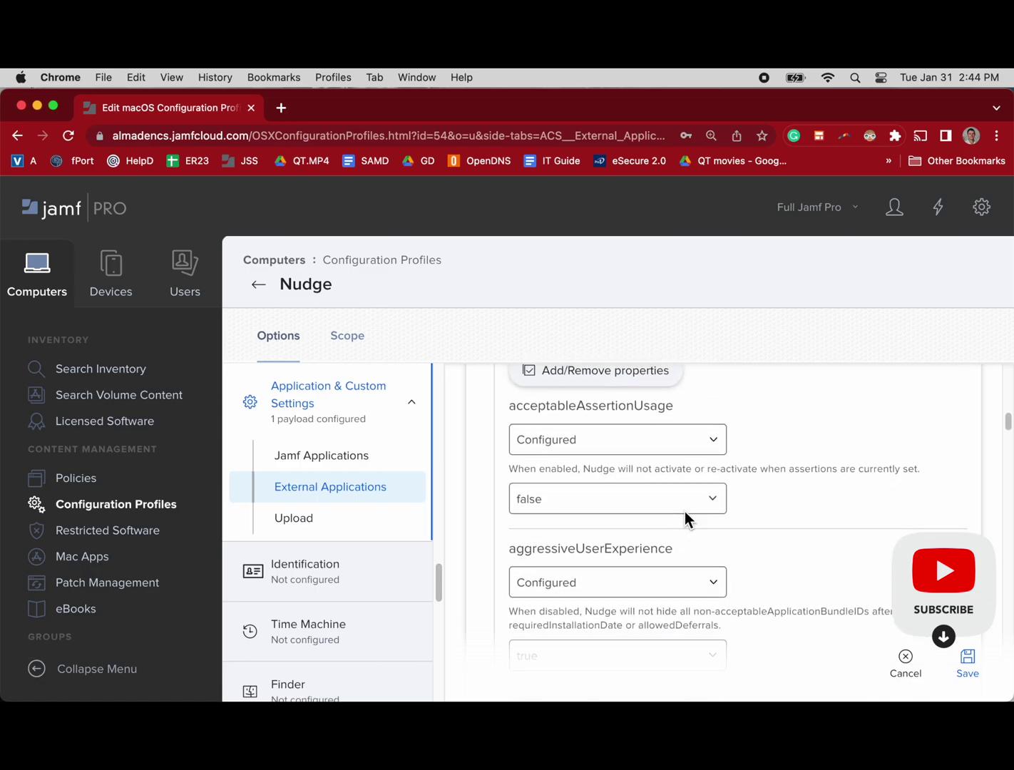
pyautogui.scroll(5, 684, 511)
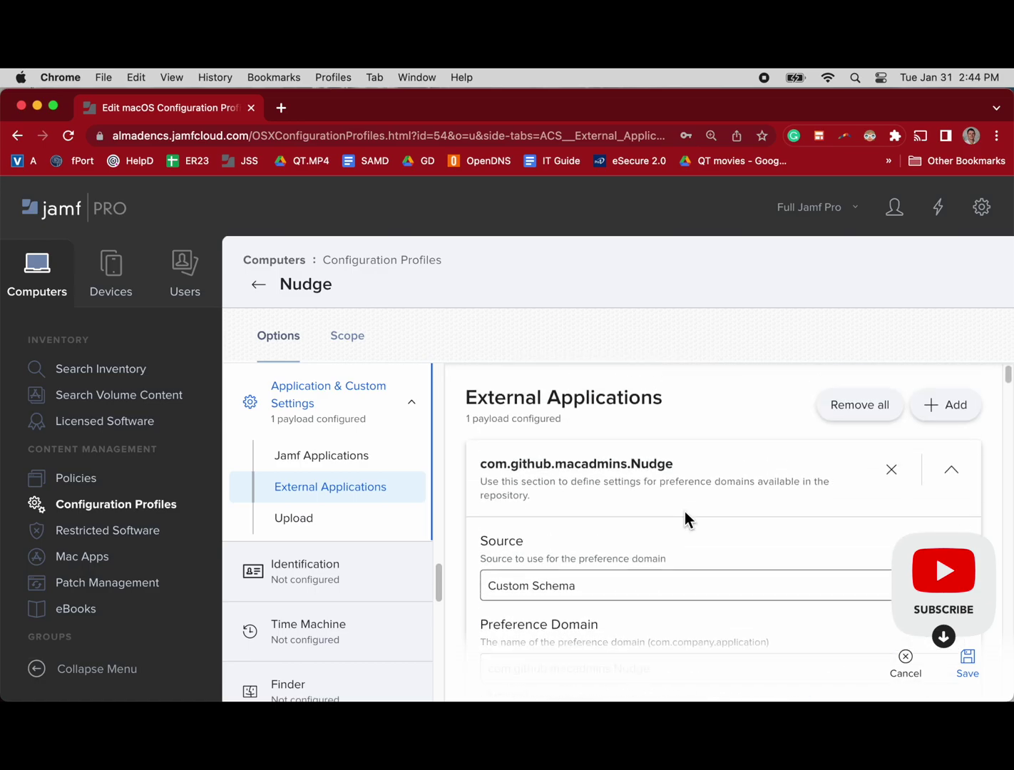
# Step: Save the Nudge profile and check its scope targets, including the OS is 11.8 and 12.3 groups
pyautogui.click(951, 673)
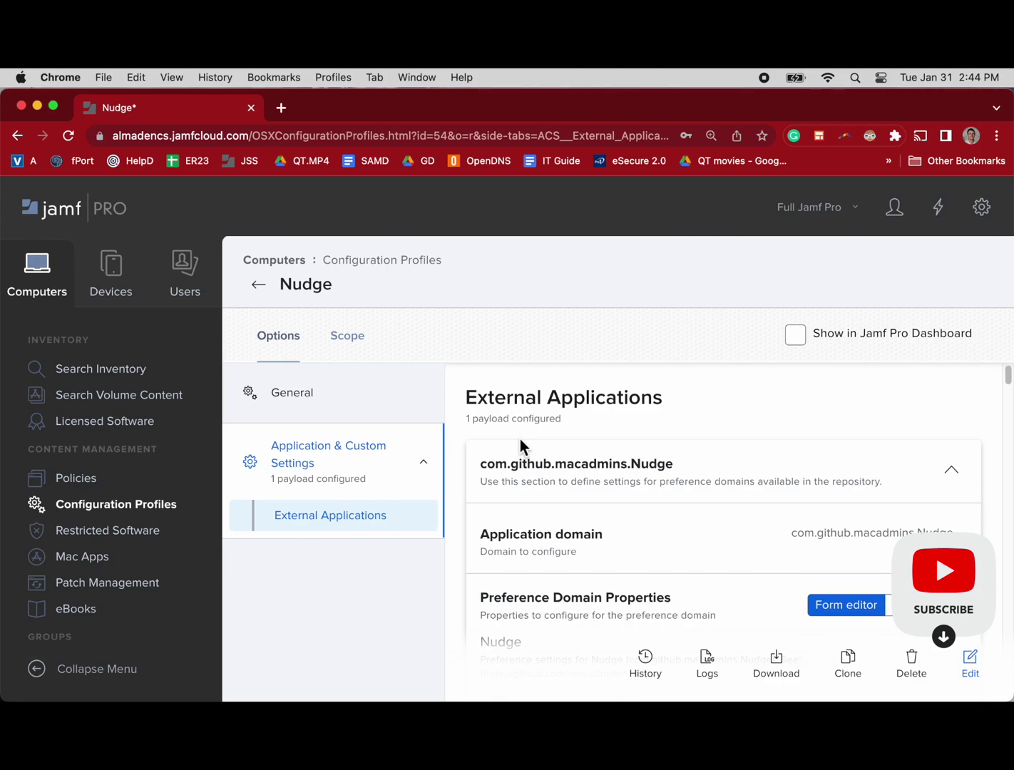
pyautogui.click(349, 336)
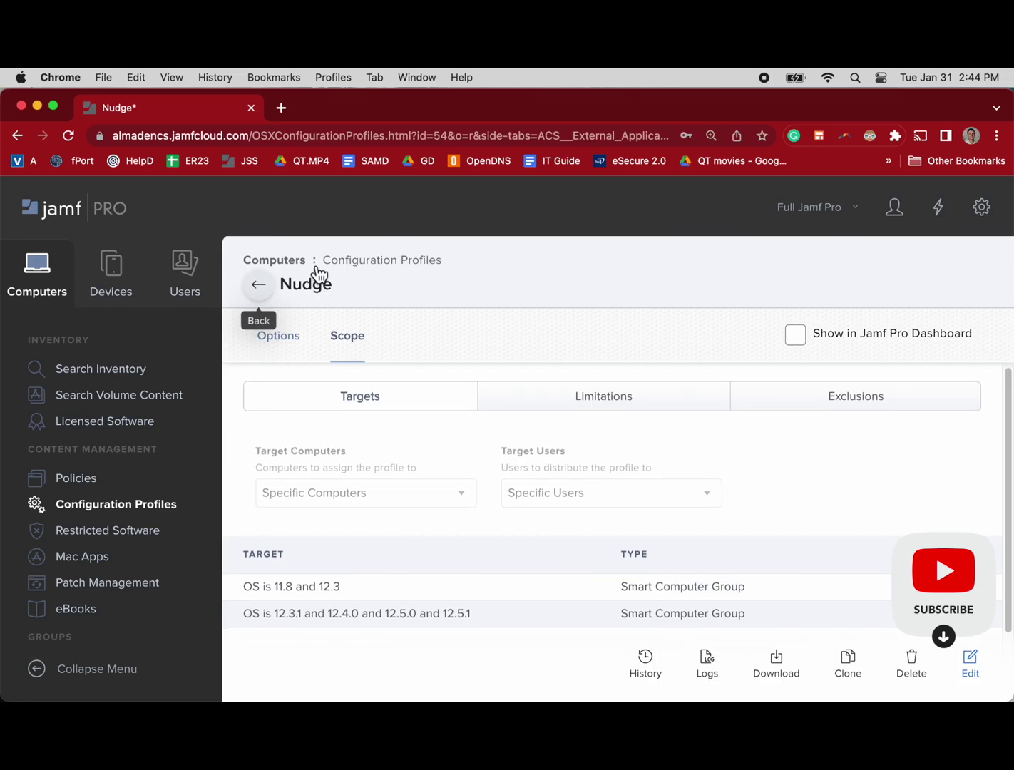
# Step: Go back to the configuration profiles list and open the Nudge with screen blurs profile
pyautogui.click(355, 267)
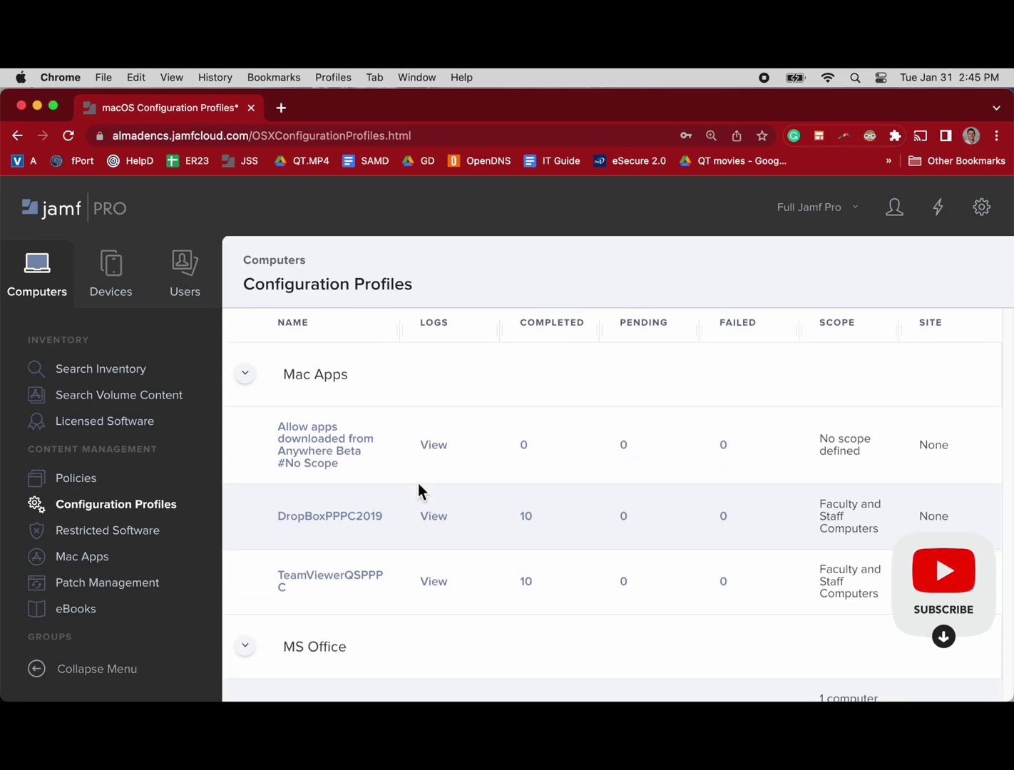
pyautogui.scroll(-10, 418, 483)
pyautogui.scroll(-10, 414, 496)
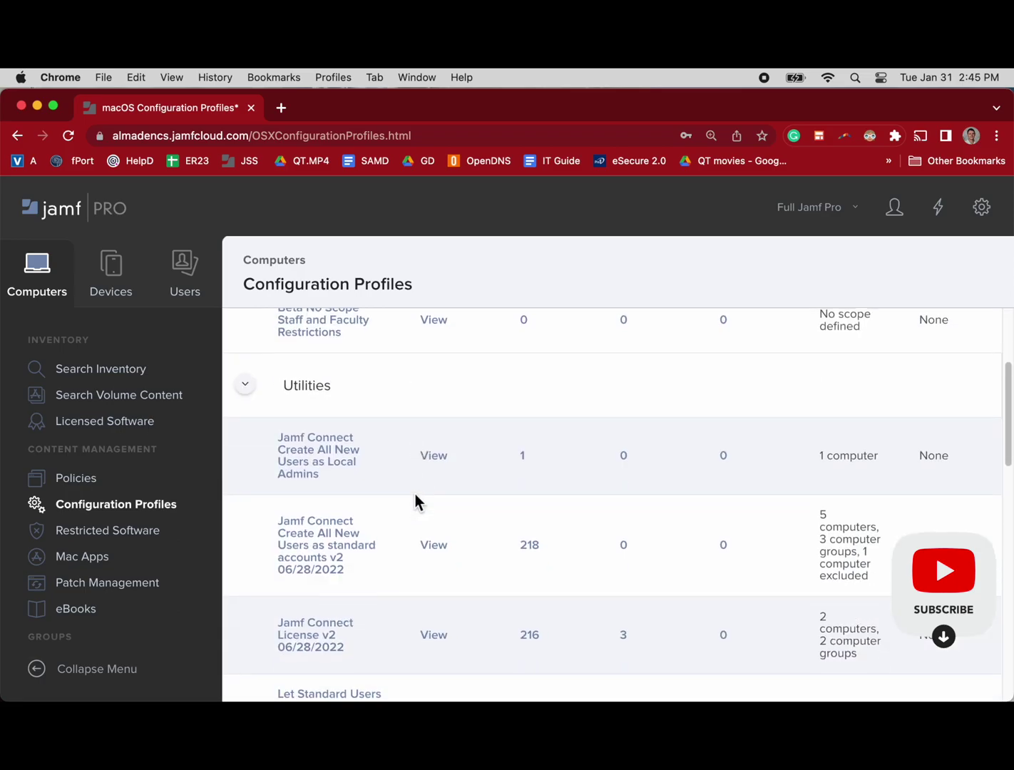
pyautogui.scroll(-3, 416, 494)
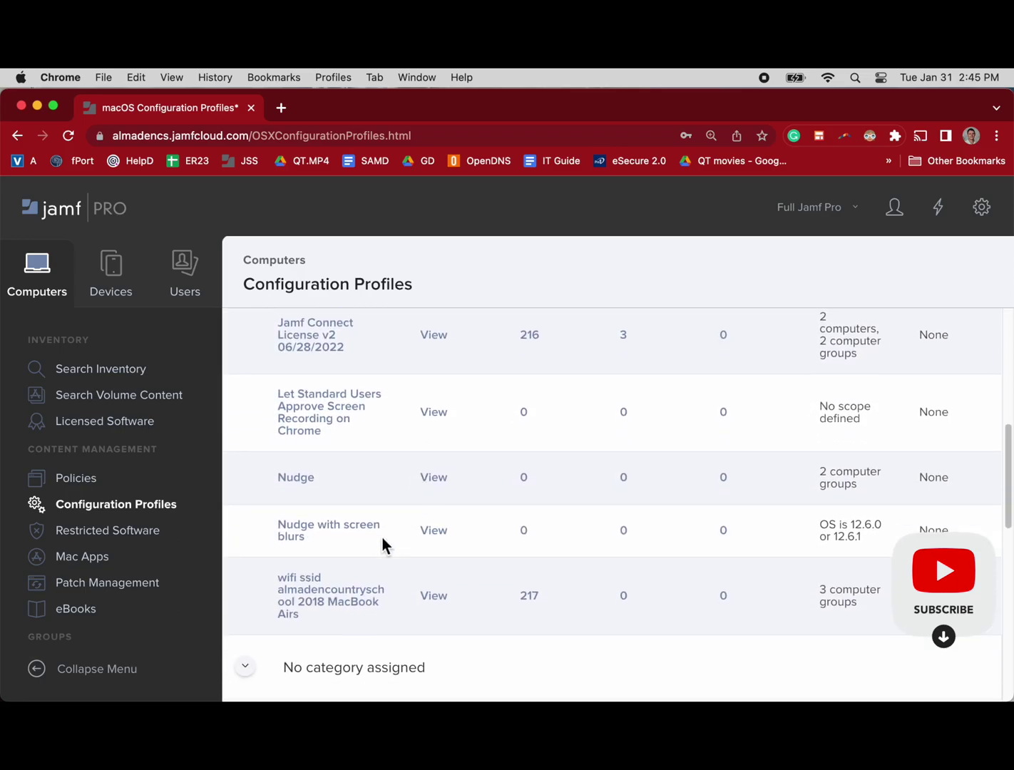
pyautogui.click(357, 532)
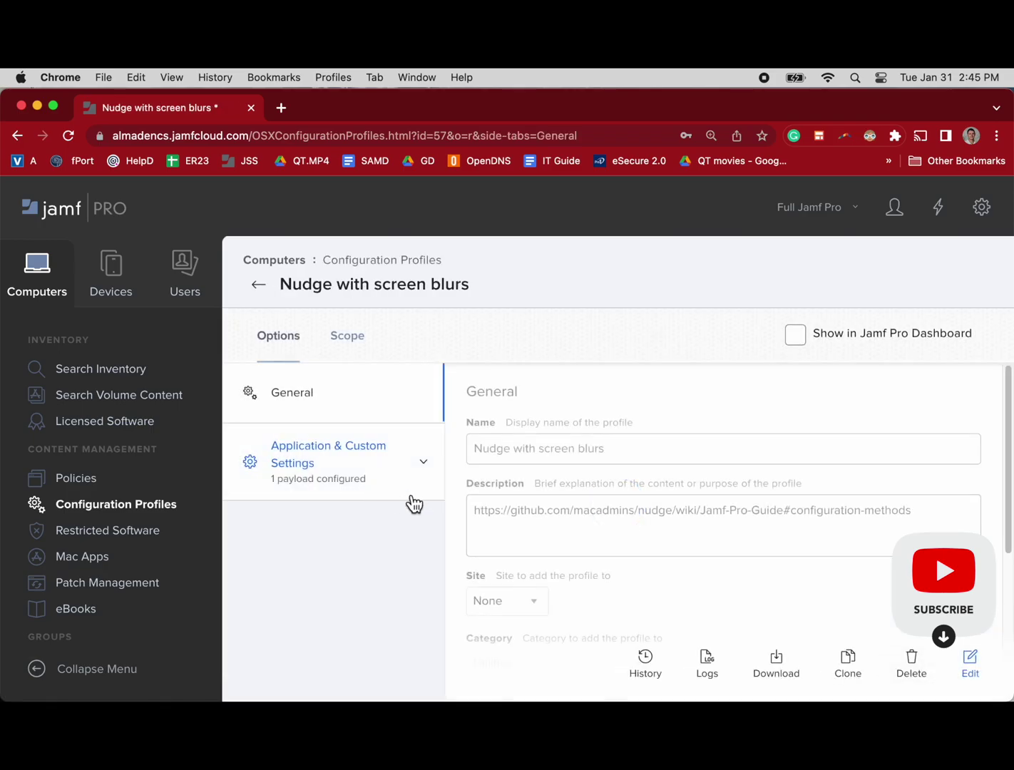
# Step: Expand Application & Custom Settings and review the Nudge keys in External Applications
pyautogui.click(352, 497)
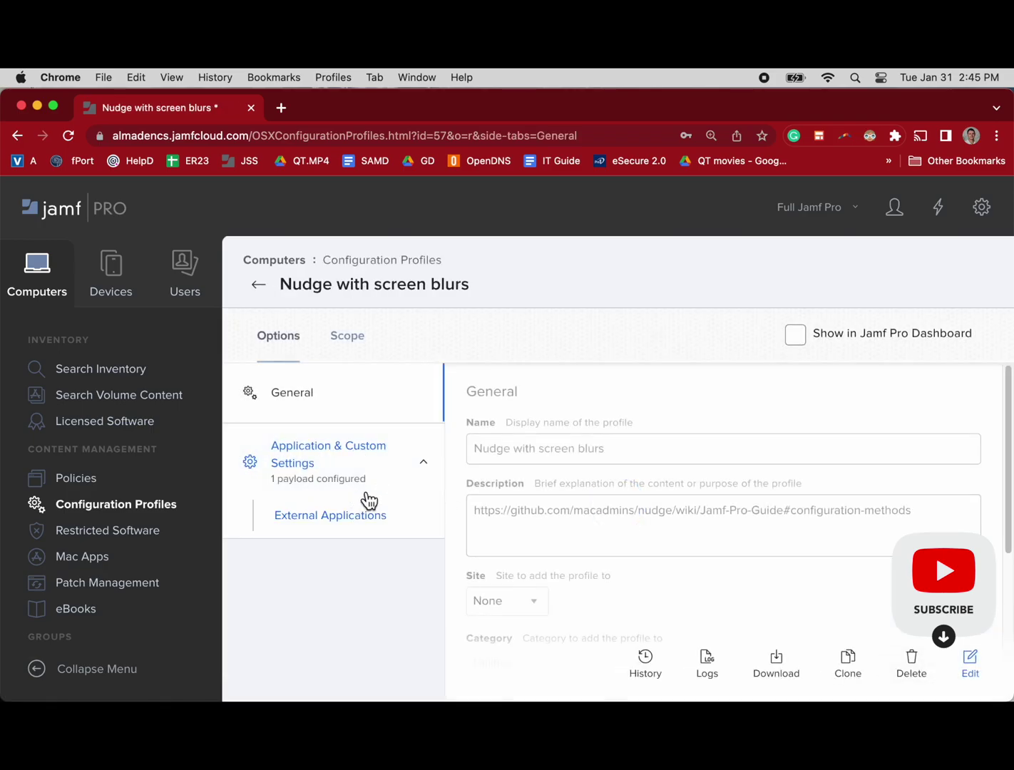
pyautogui.click(383, 536)
pyautogui.scroll(-10, 538, 550)
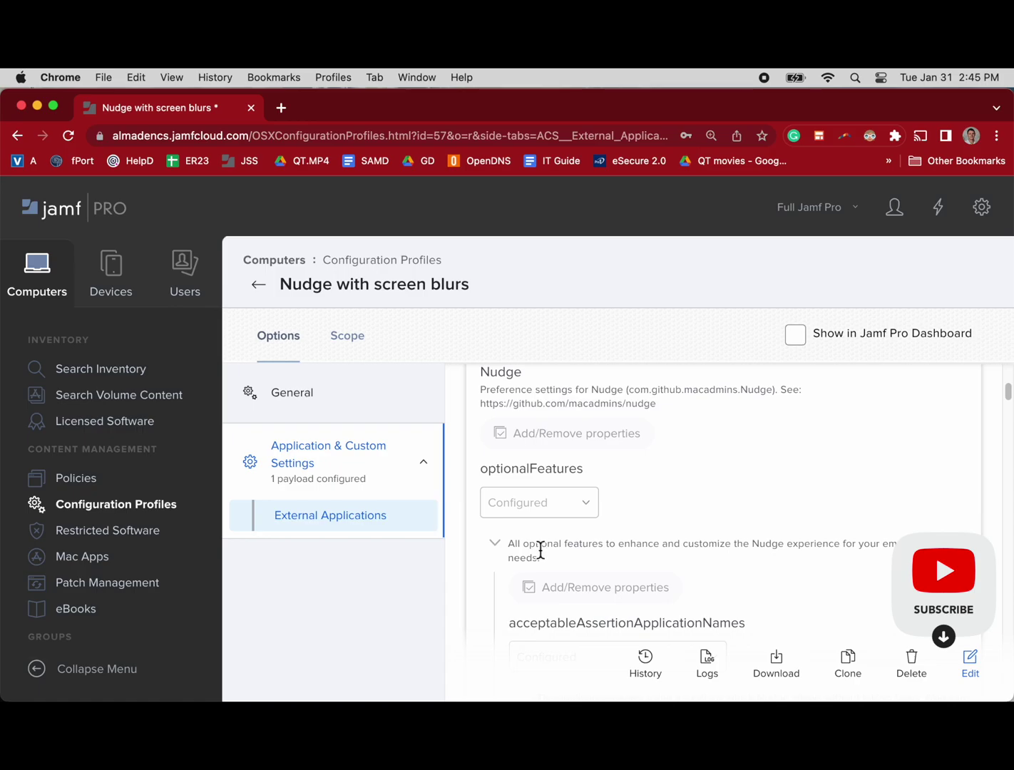
pyautogui.scroll(-5, 573, 503)
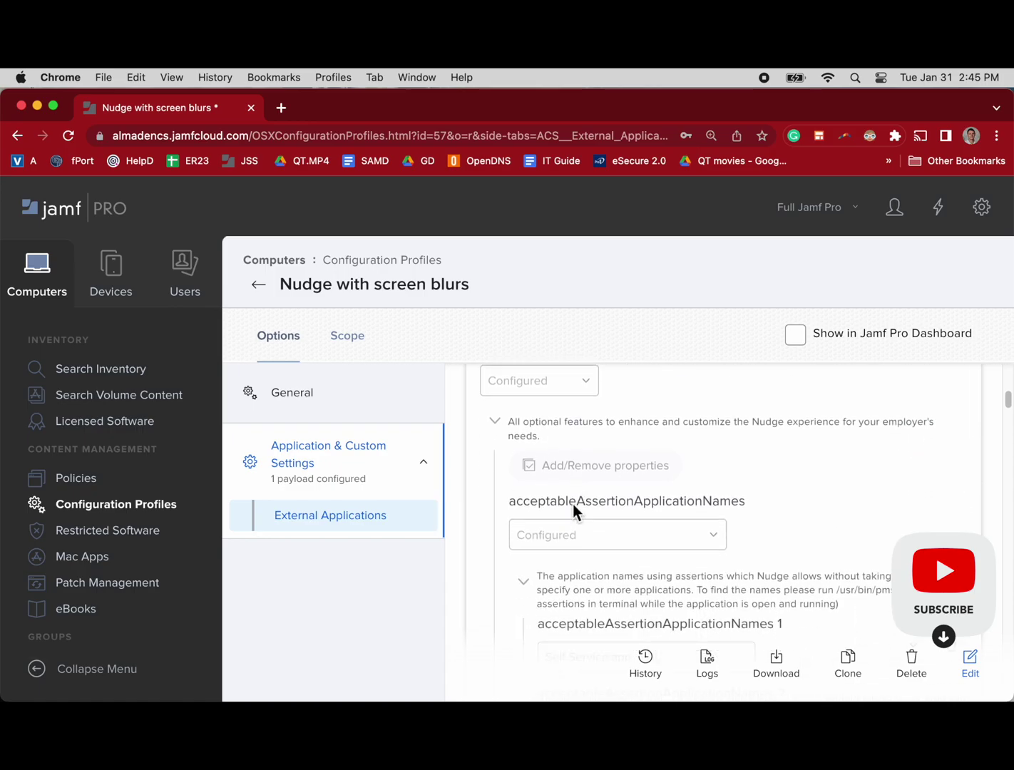
pyautogui.scroll(-6, 566, 535)
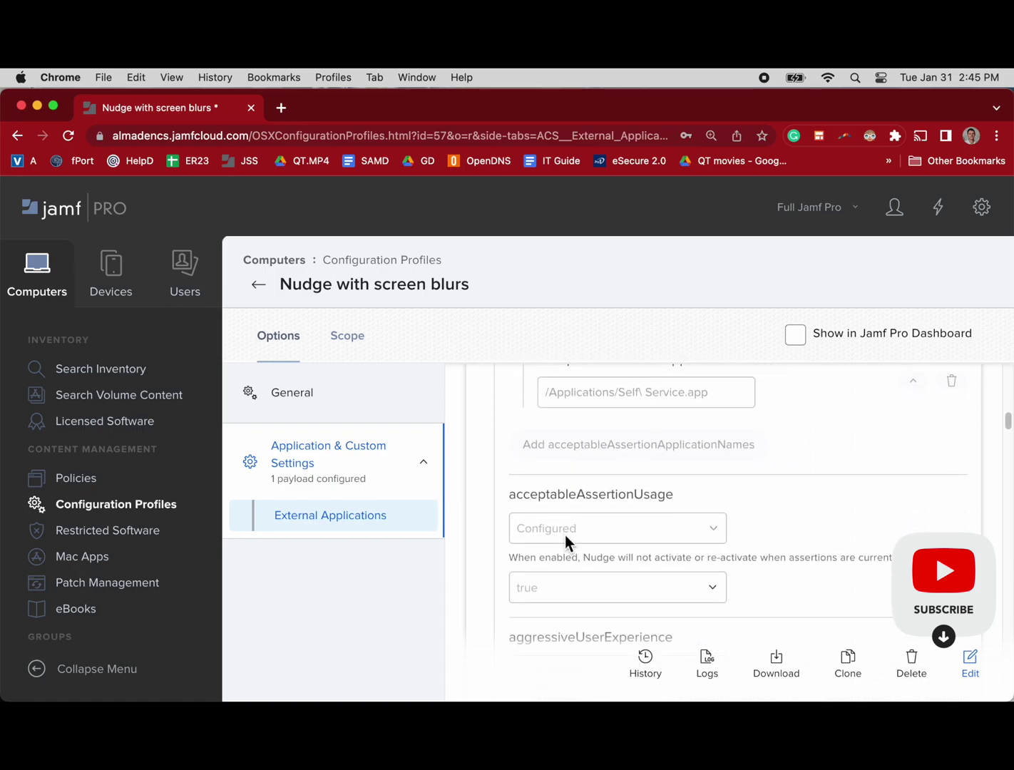
pyautogui.scroll(2, 565, 535)
pyautogui.scroll(-3, 566, 535)
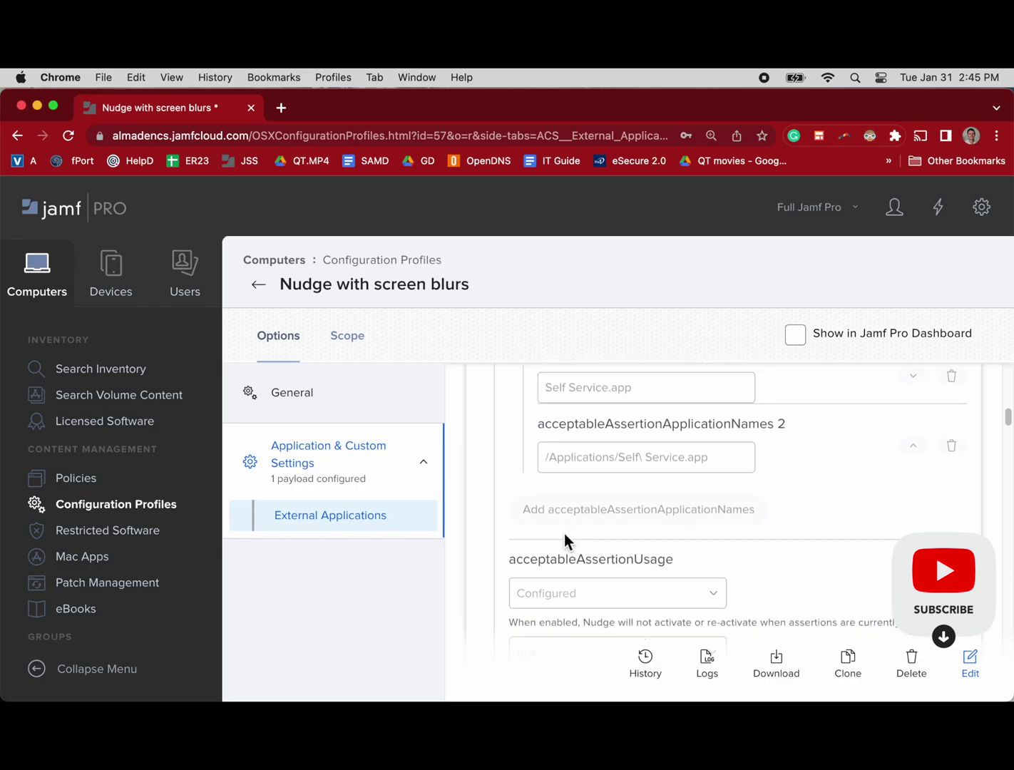
pyautogui.scroll(-4, 564, 537)
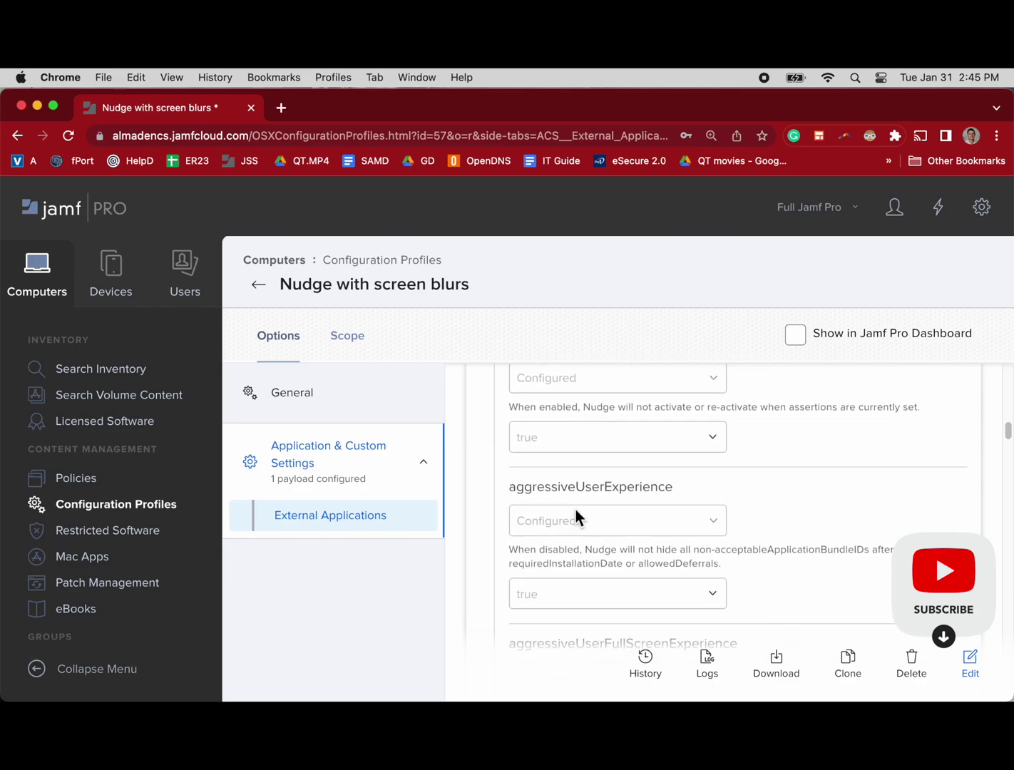
pyautogui.scroll(-1, 775, 494)
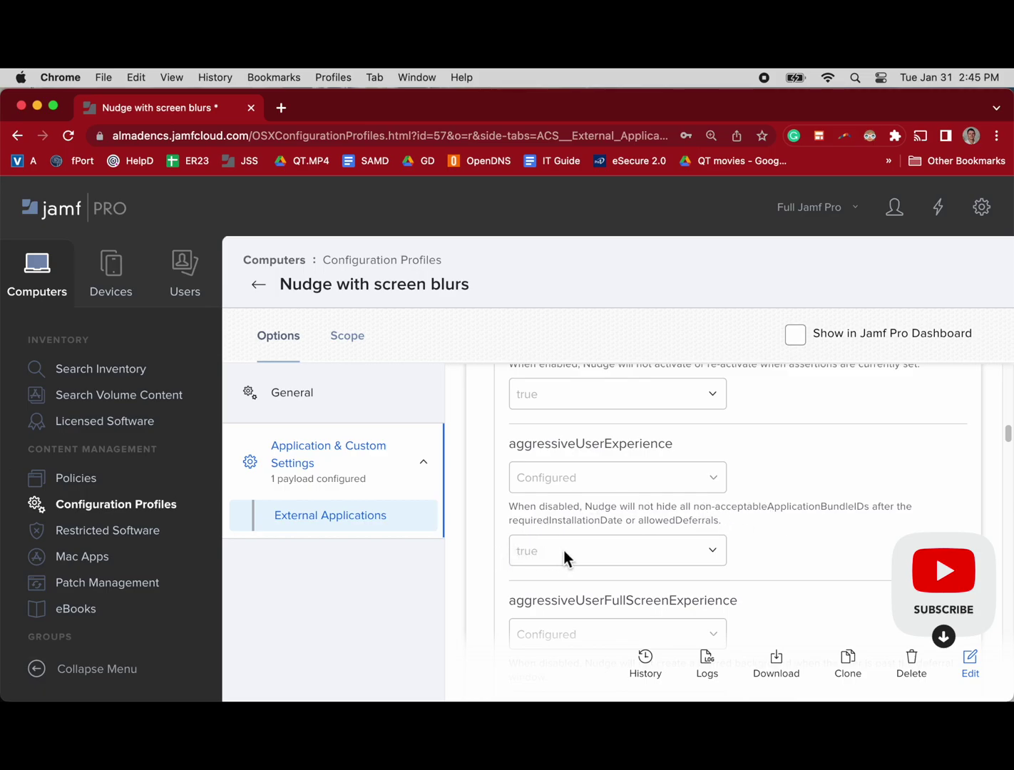
pyautogui.scroll(-6, 594, 555)
pyautogui.scroll(-5, 593, 561)
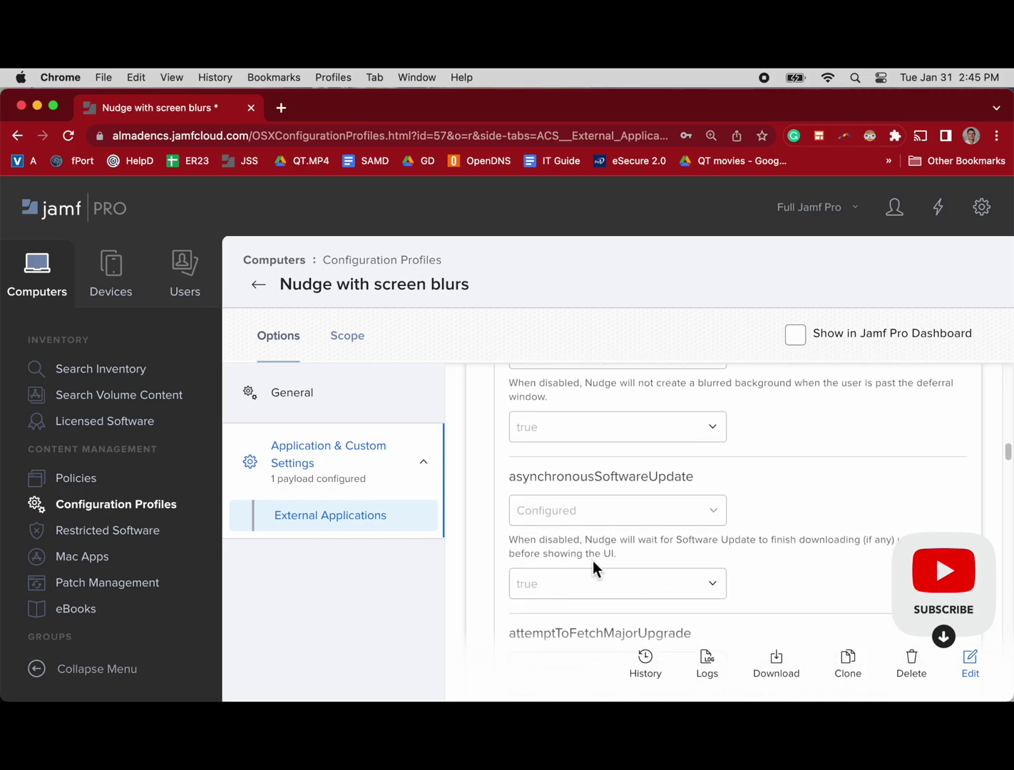
pyautogui.scroll(-8, 592, 560)
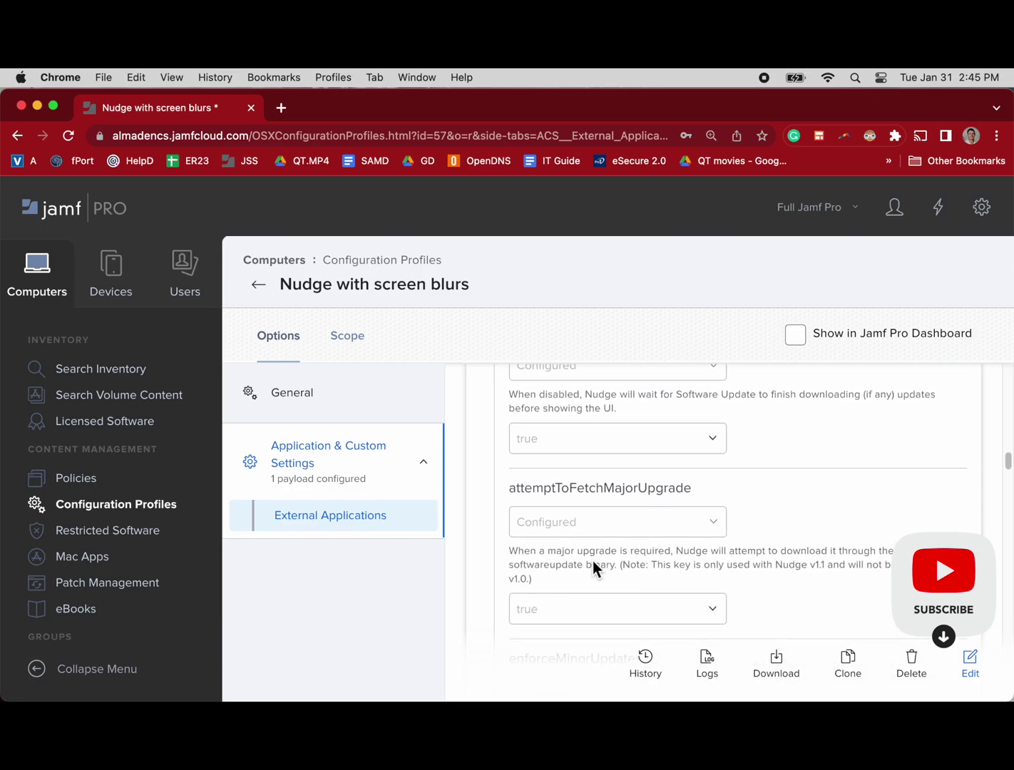
pyautogui.scroll(-10, 593, 560)
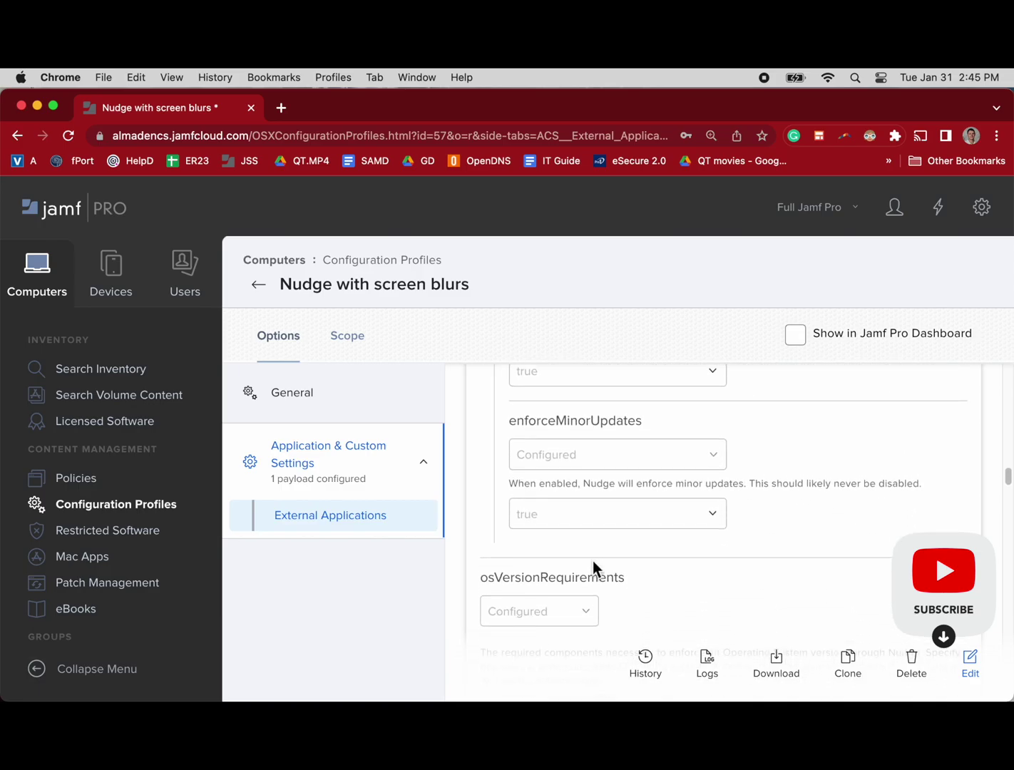
pyautogui.scroll(-2, 592, 559)
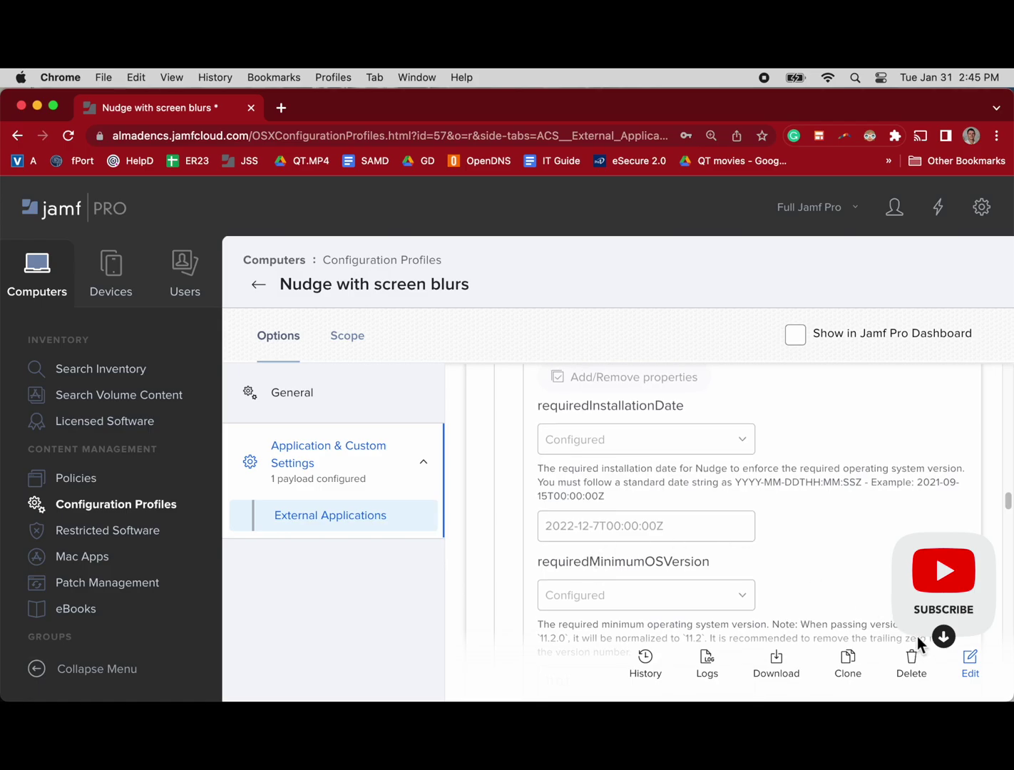
# Step: Put the profile into edit mode and set requiredInstallationDate to 2023-02-21T00:00:00Z
pyautogui.click(972, 667)
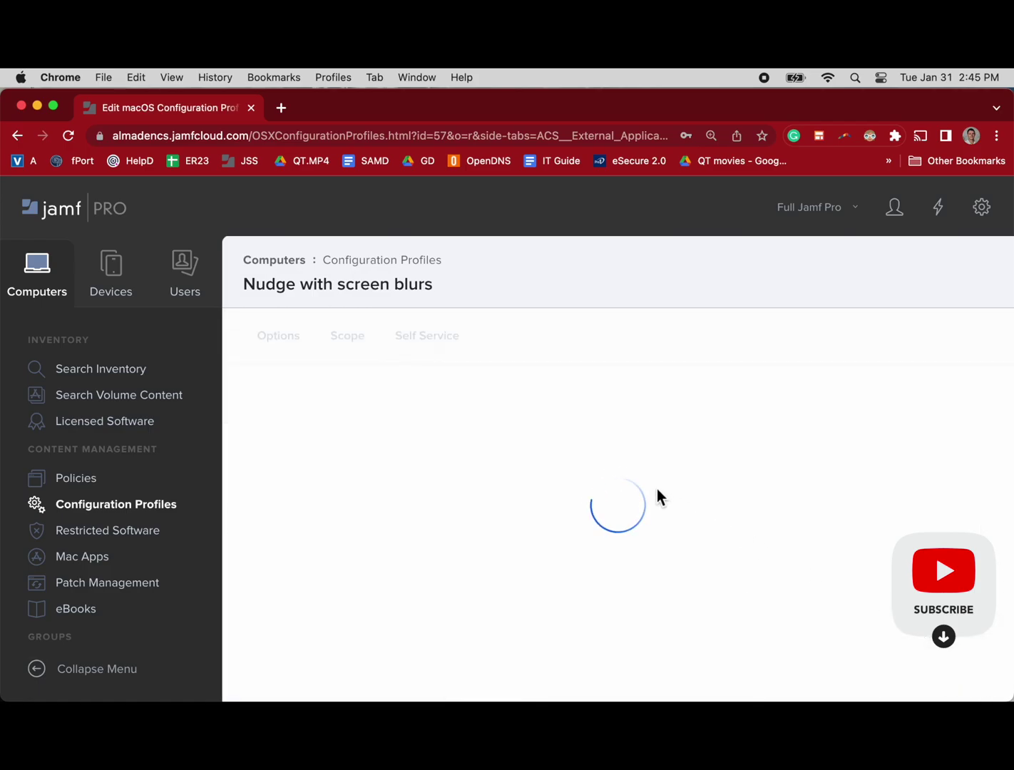
pyautogui.scroll(-15, 581, 515)
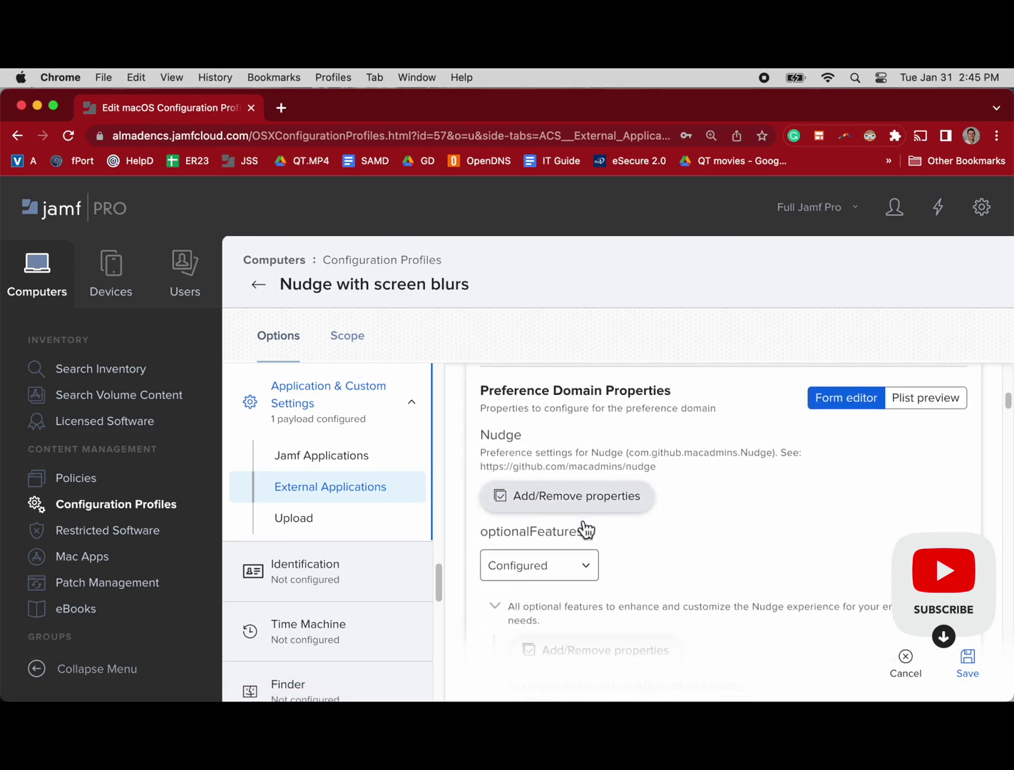
pyautogui.scroll(-8, 580, 519)
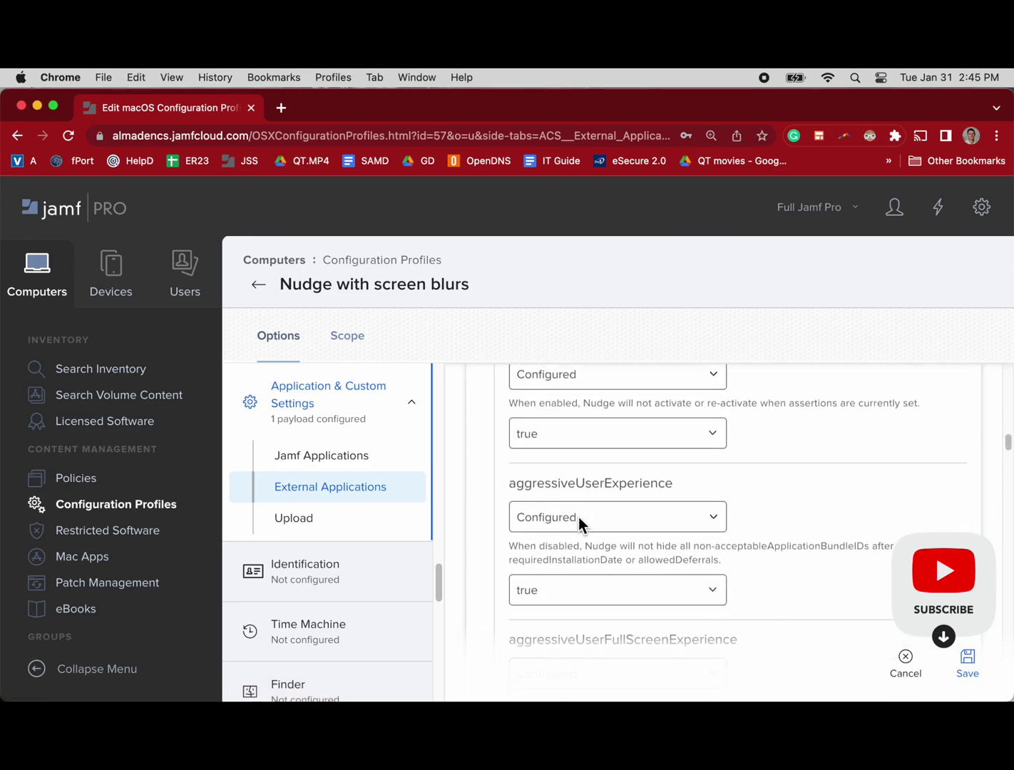
pyautogui.scroll(-6, 580, 518)
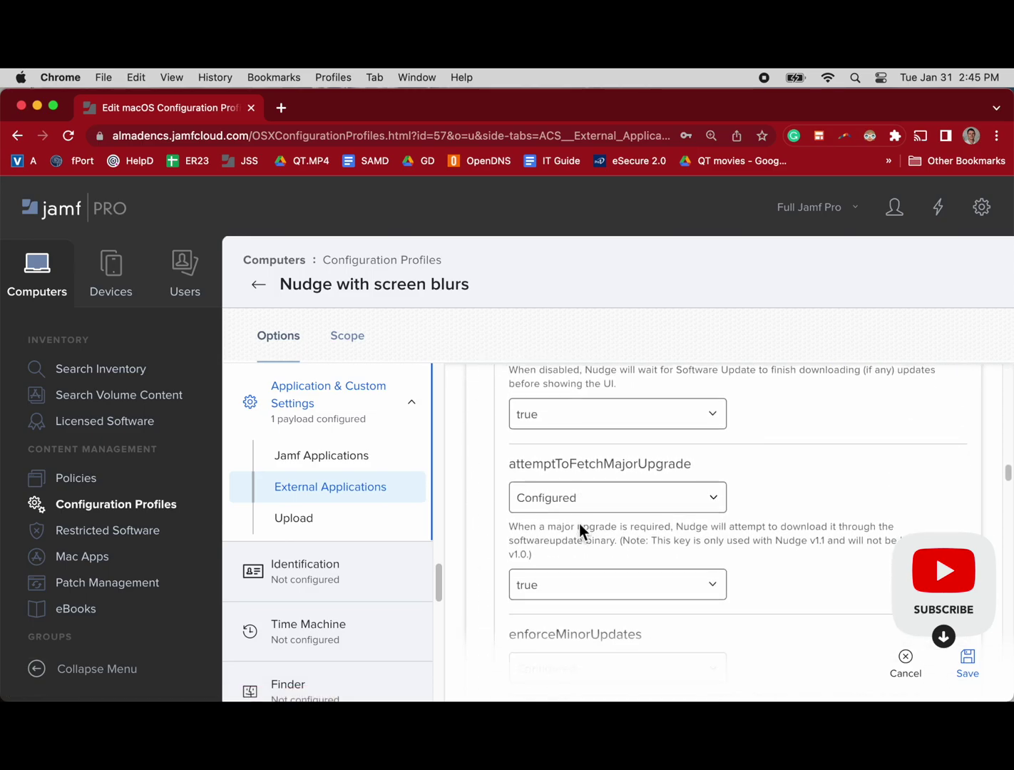
pyautogui.scroll(-5, 581, 533)
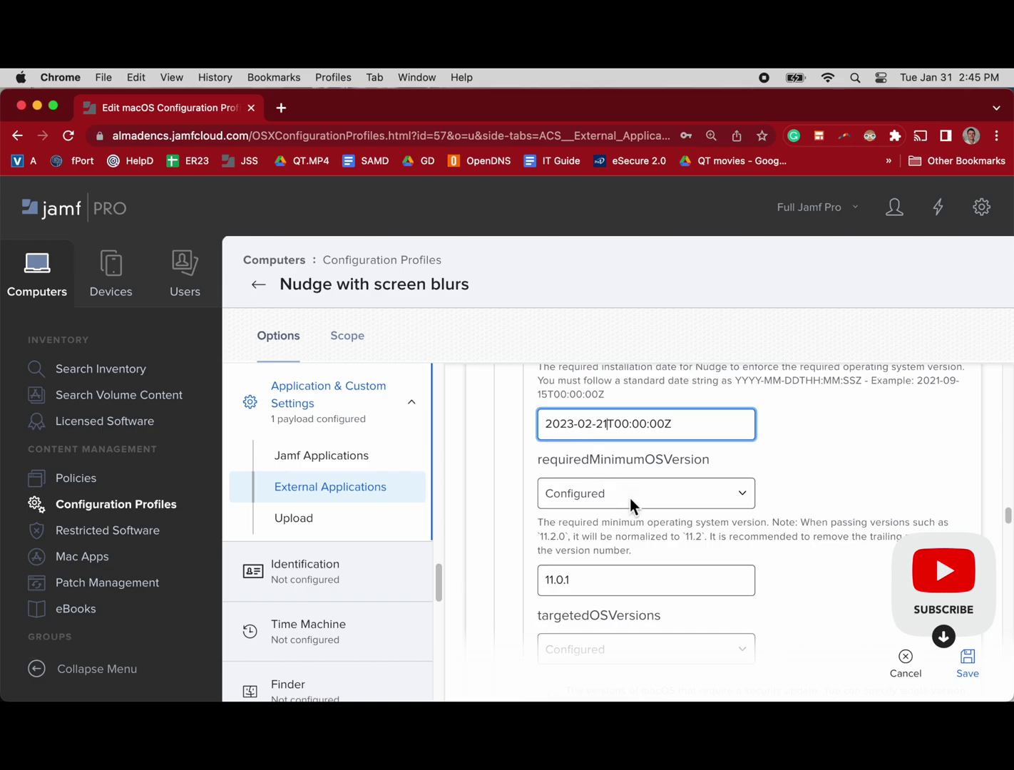
pyautogui.scroll(-5, 635, 513)
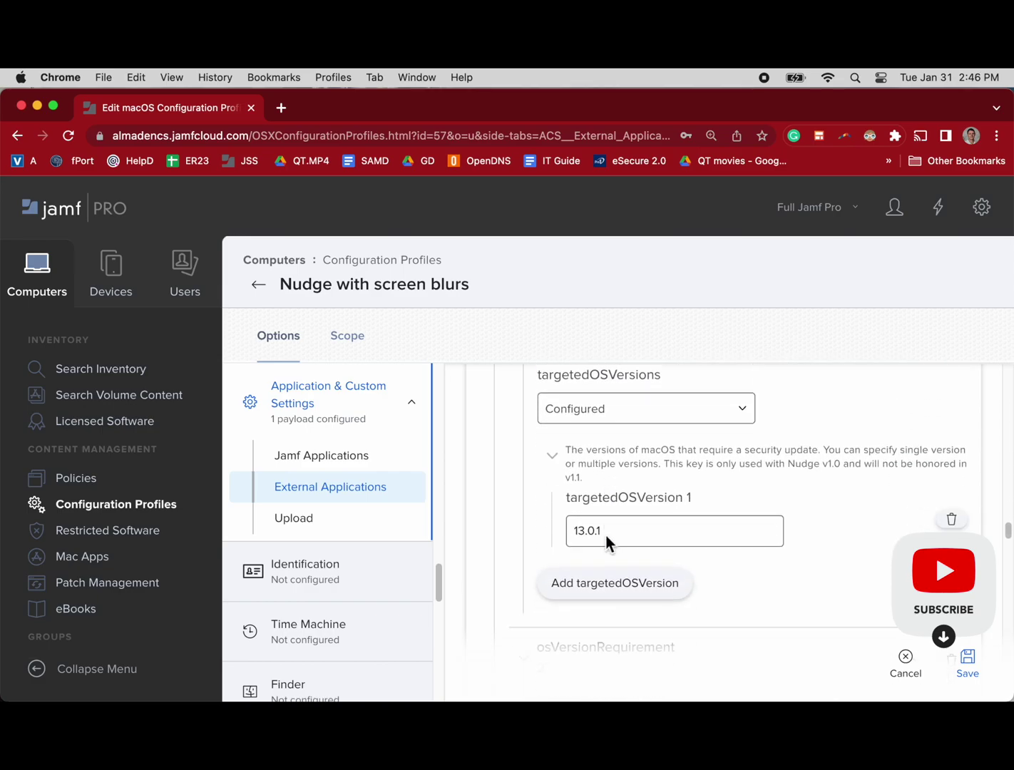
pyautogui.scroll(-1, 605, 534)
# Step: Change both targetedOSVersion values to 13.2.0
pyautogui.click(609, 491)
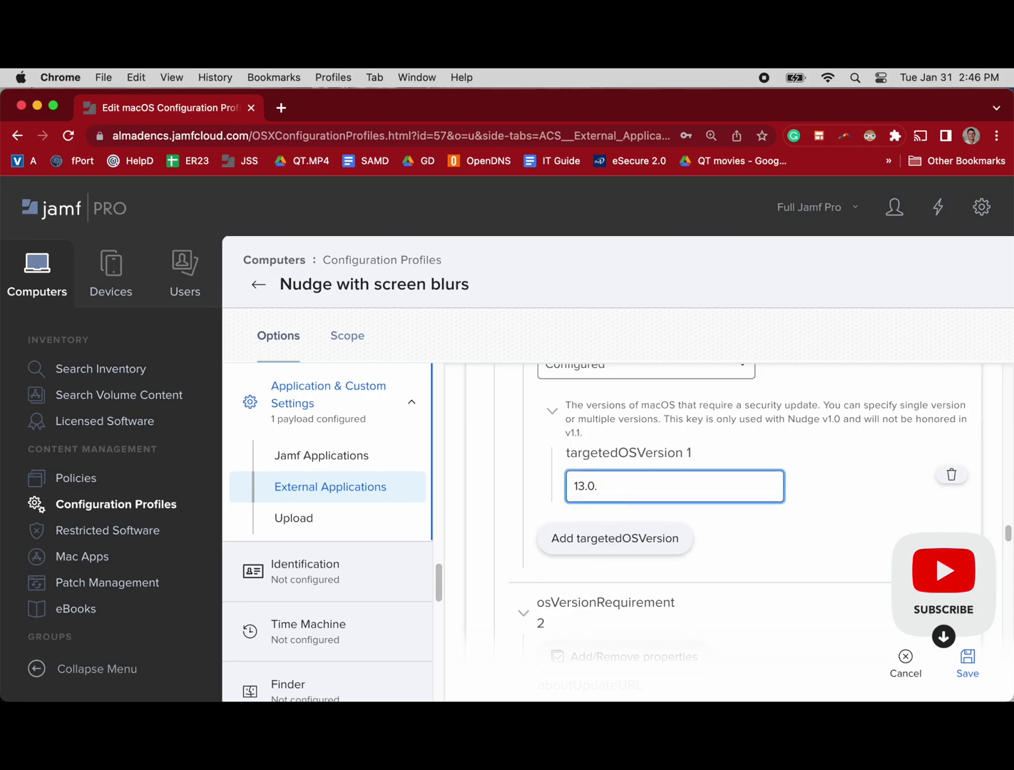
pyautogui.scroll(-6, 596, 538)
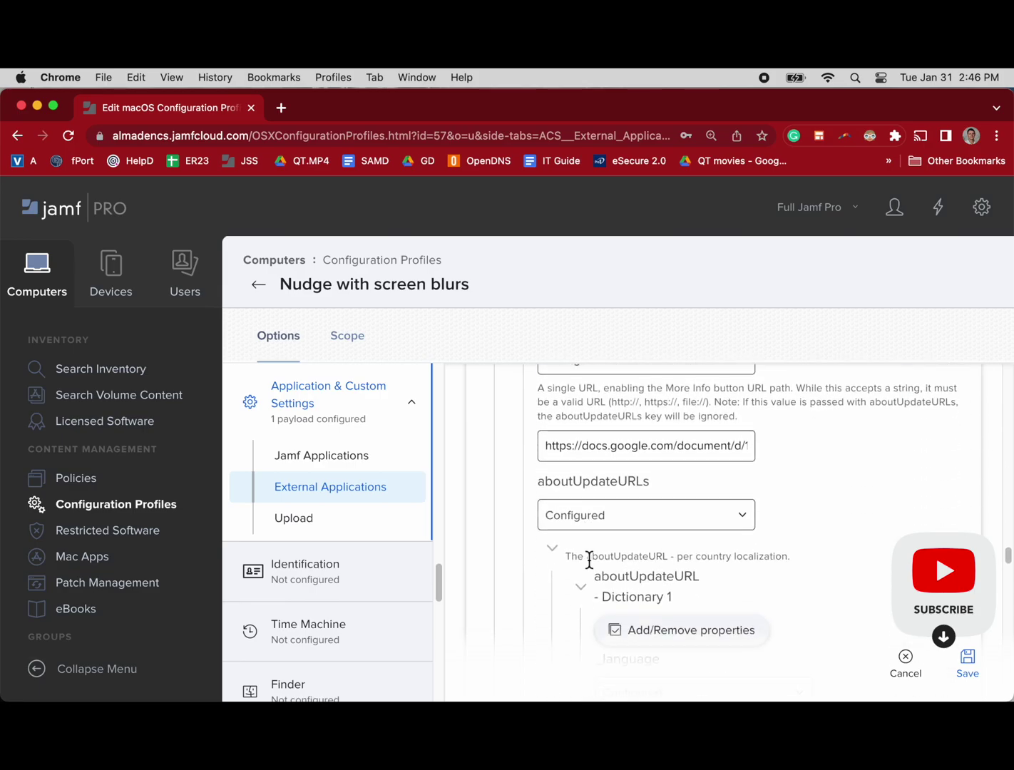
pyautogui.scroll(-6, 589, 559)
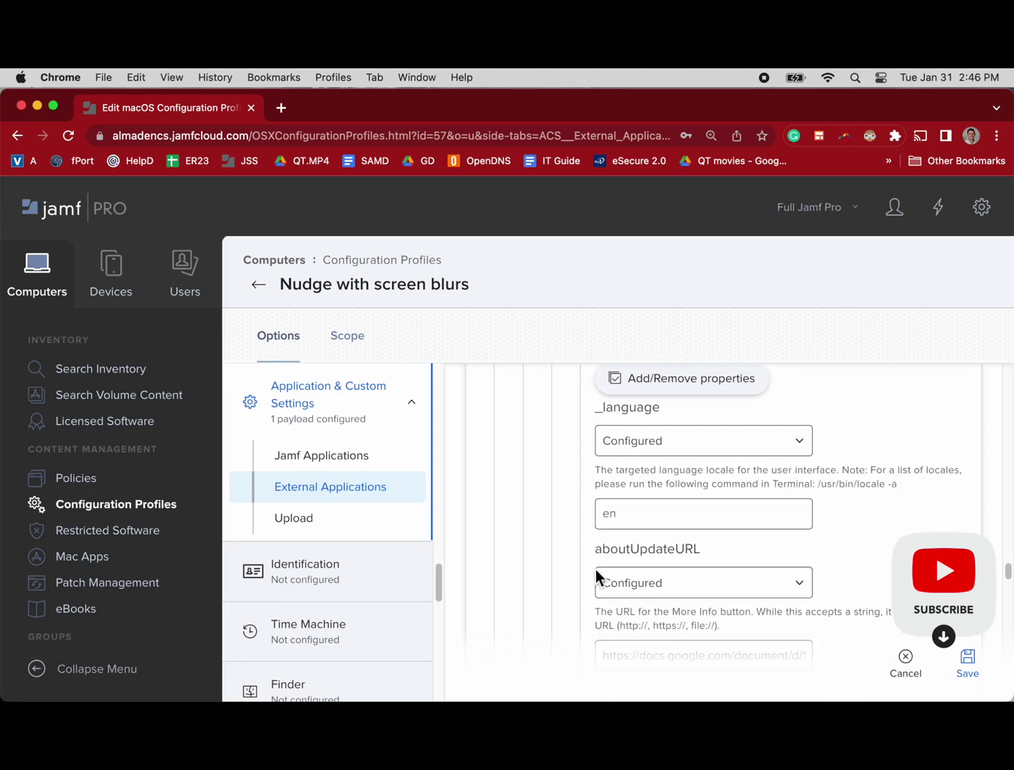
pyautogui.scroll(-3, 628, 585)
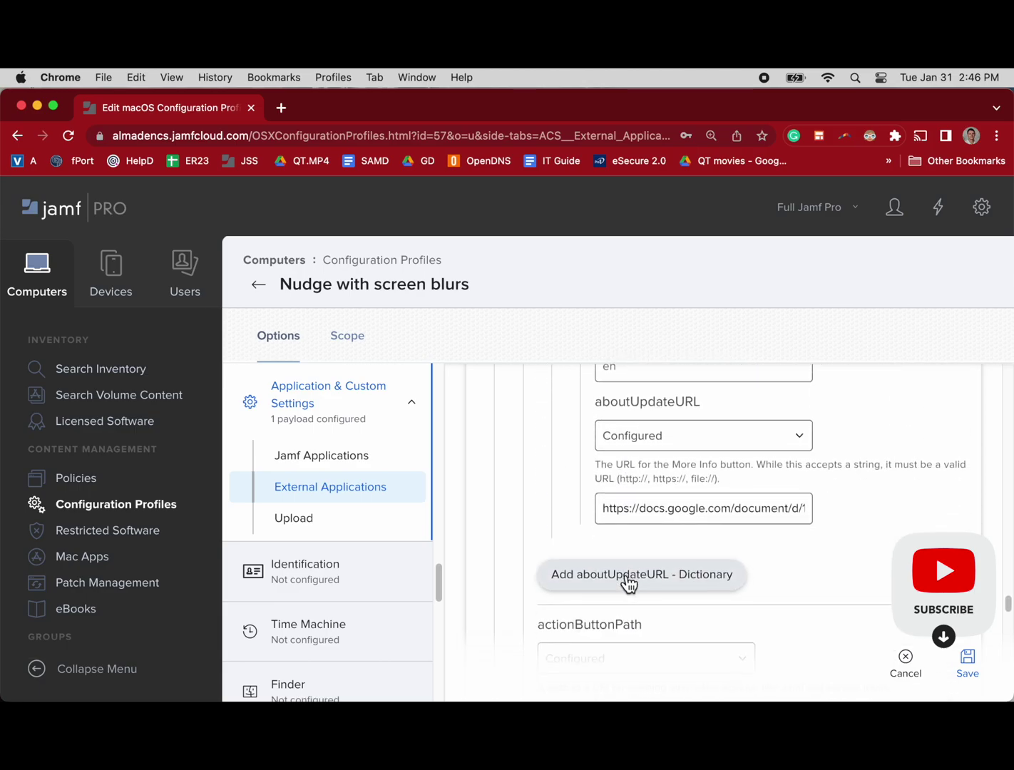
pyautogui.scroll(-3, 627, 583)
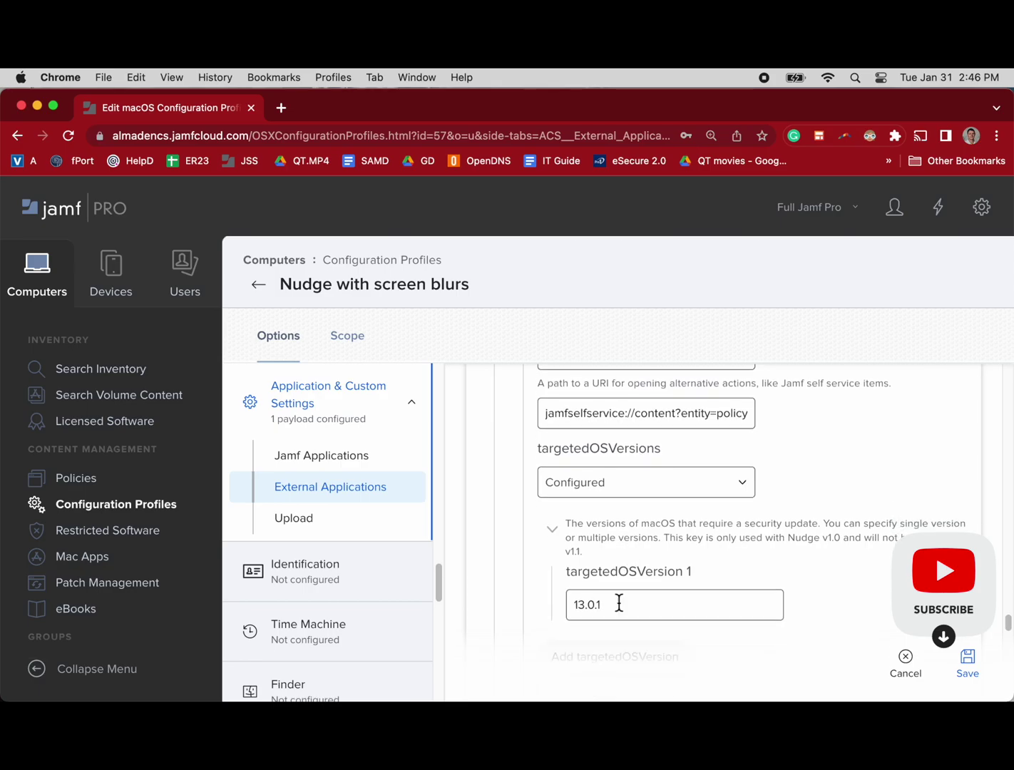
pyautogui.click(619, 604)
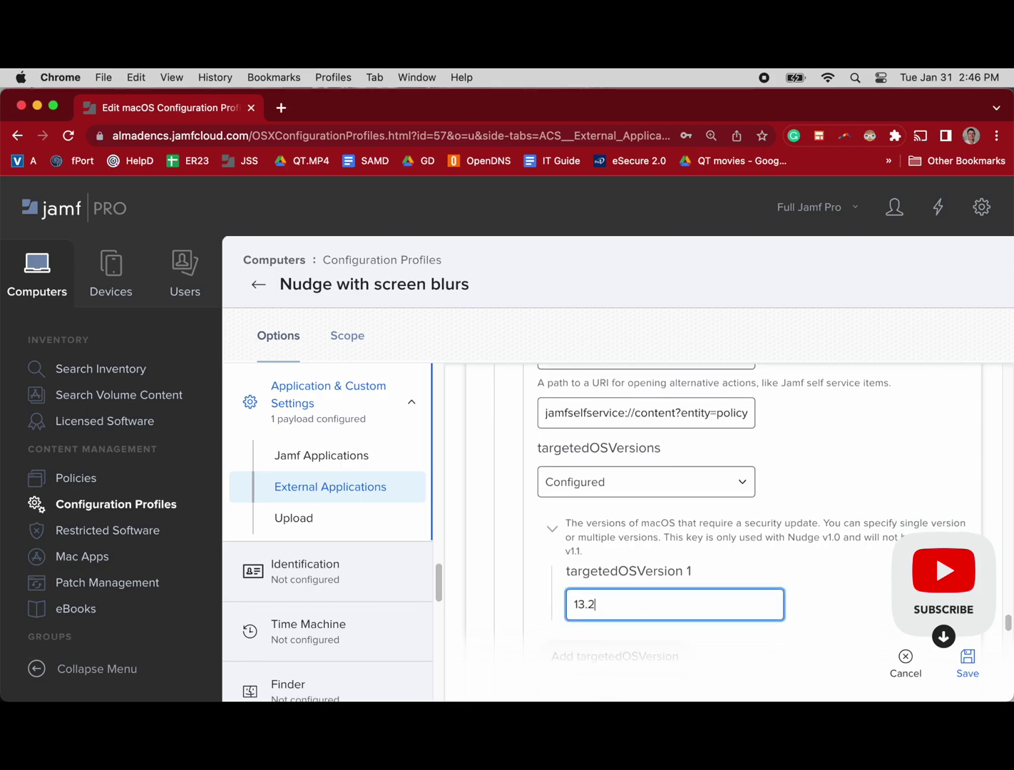
pyautogui.scroll(-8, 629, 604)
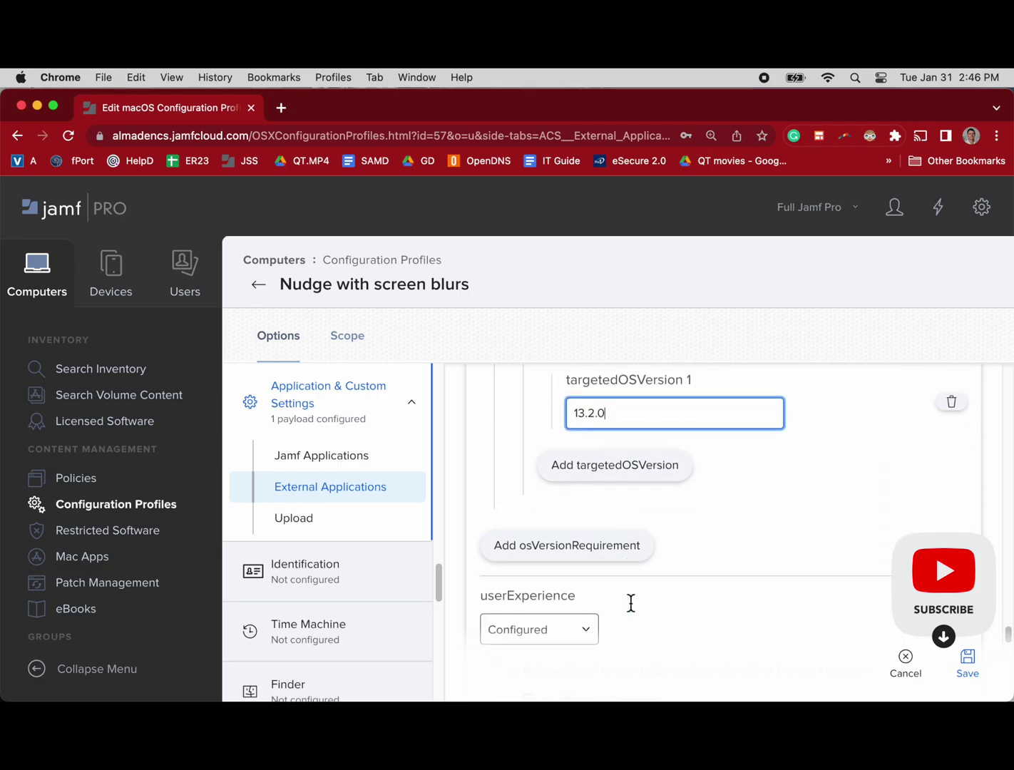
pyautogui.scroll(-10, 628, 603)
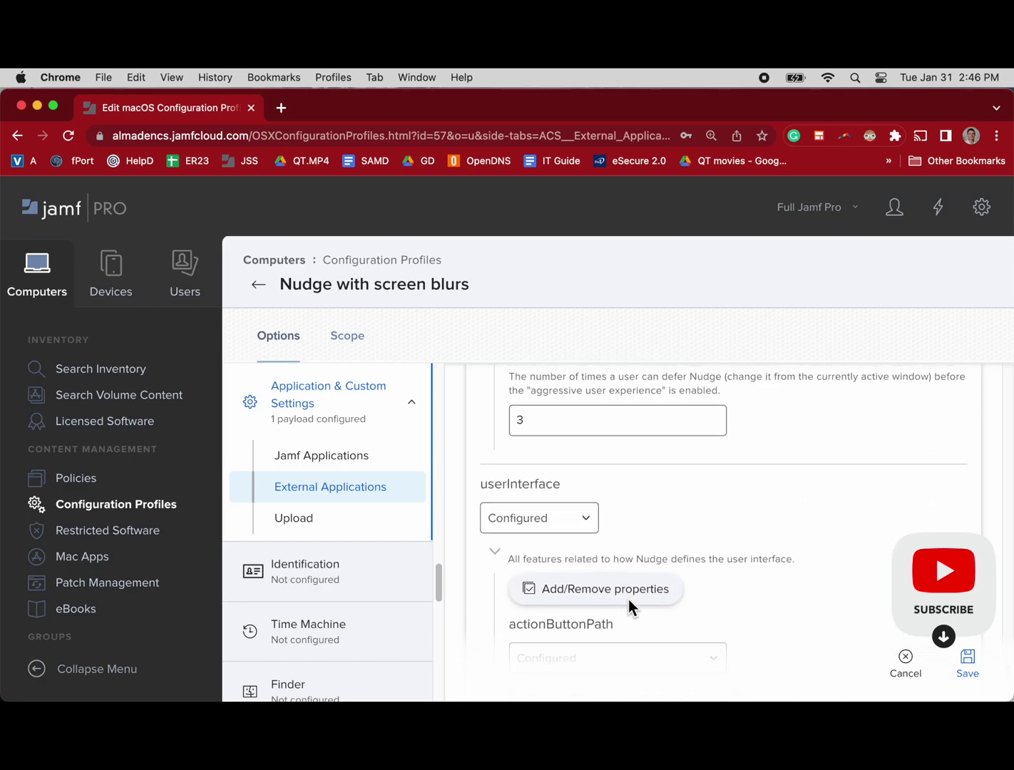
pyautogui.scroll(-5, 629, 603)
pyautogui.scroll(-1, 629, 607)
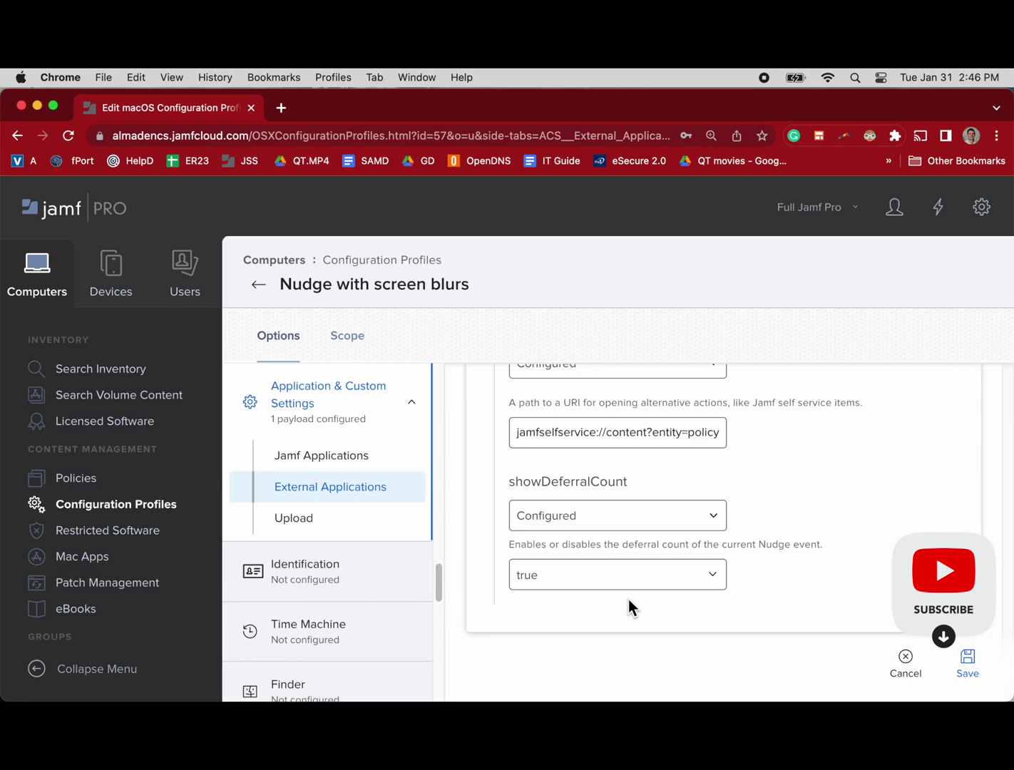
# Step: Save the edited Nudge payload, then open the profile's Scope for editing
pyautogui.click(967, 663)
pyautogui.click(349, 337)
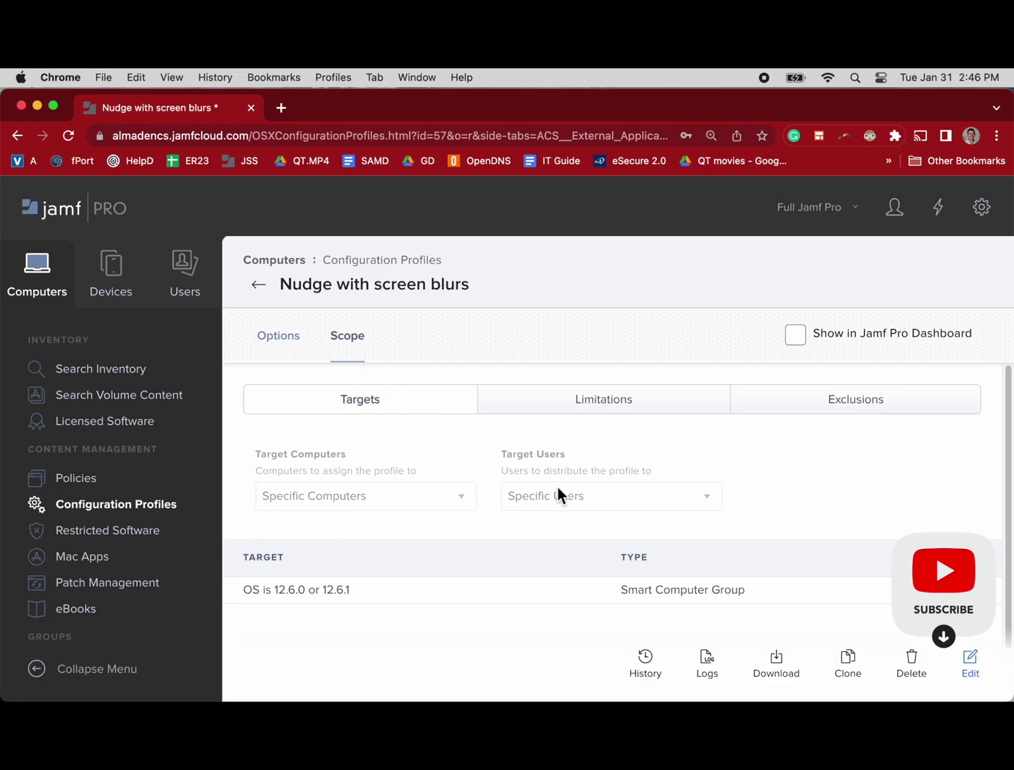
pyautogui.click(981, 672)
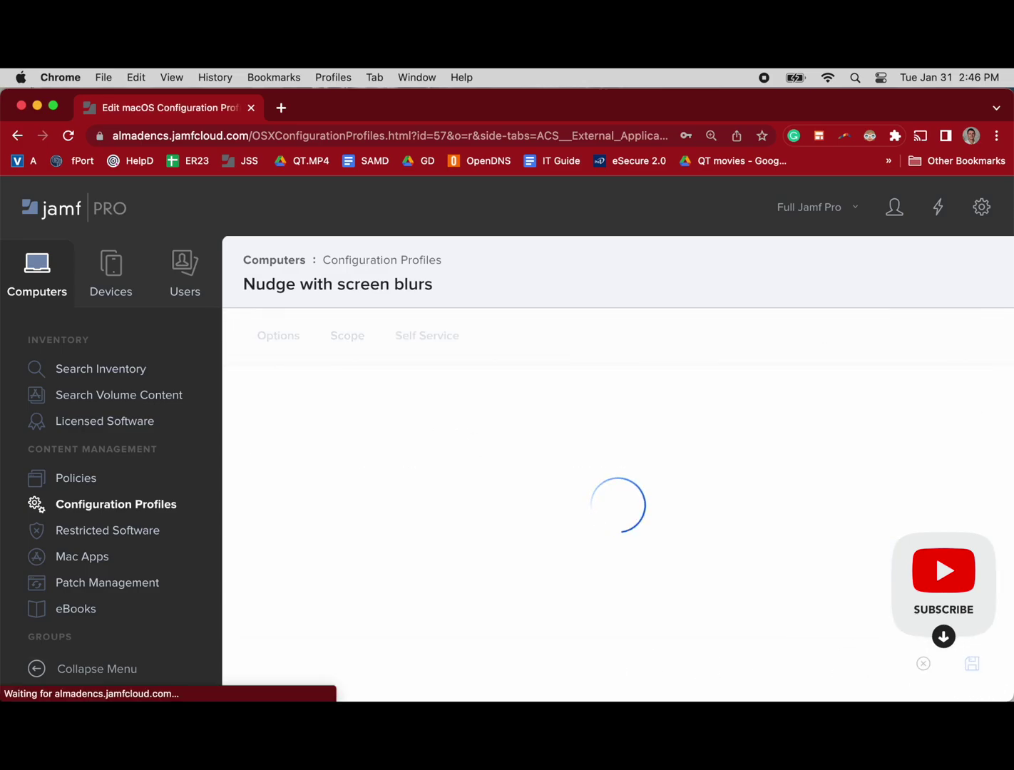
# Step: Remove the OS 12.6 smart group target and save the profile with No Targets
pyautogui.scroll(-1, 398, 396)
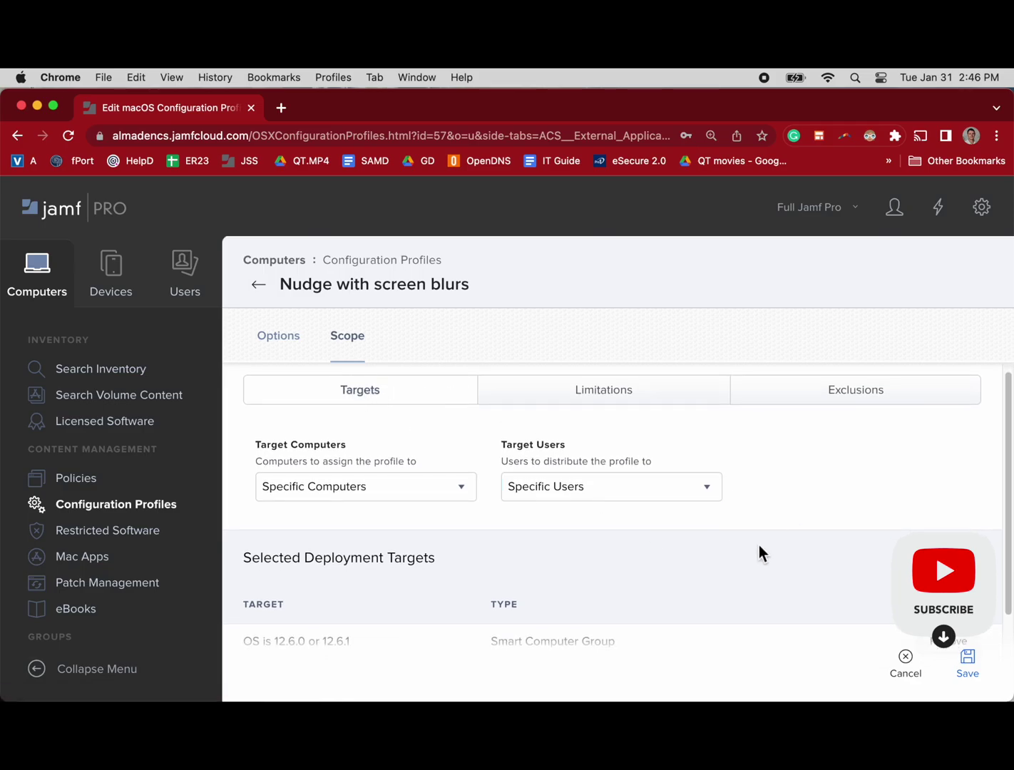
pyautogui.scroll(-3, 778, 561)
pyautogui.click(947, 526)
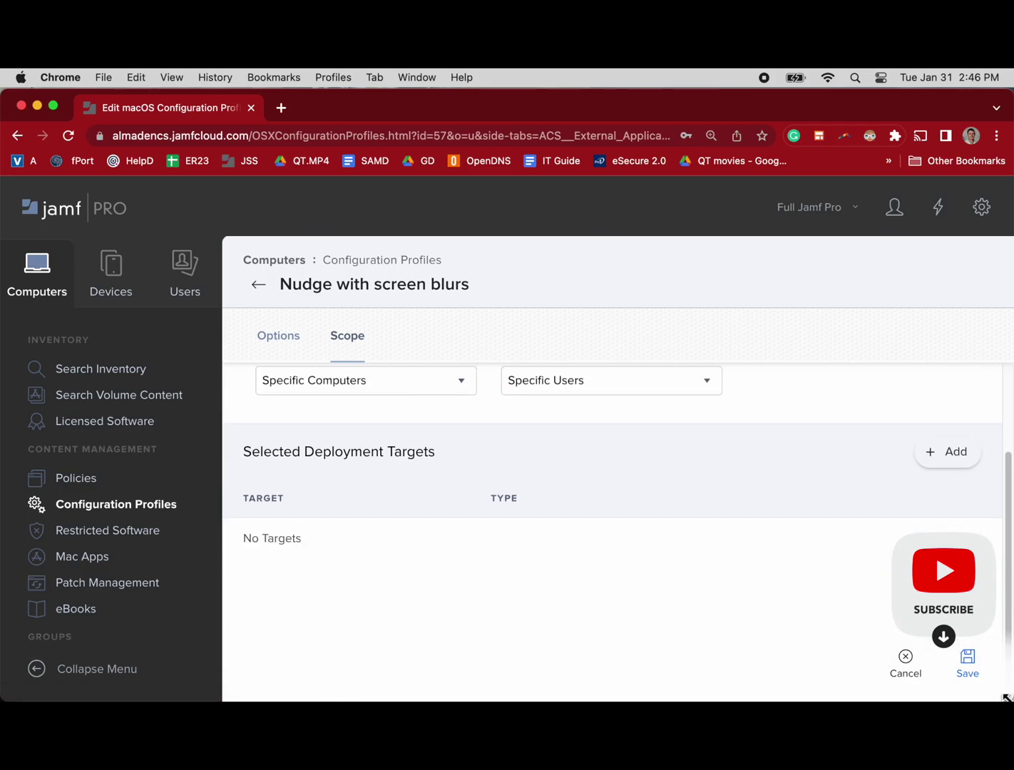
pyautogui.click(973, 678)
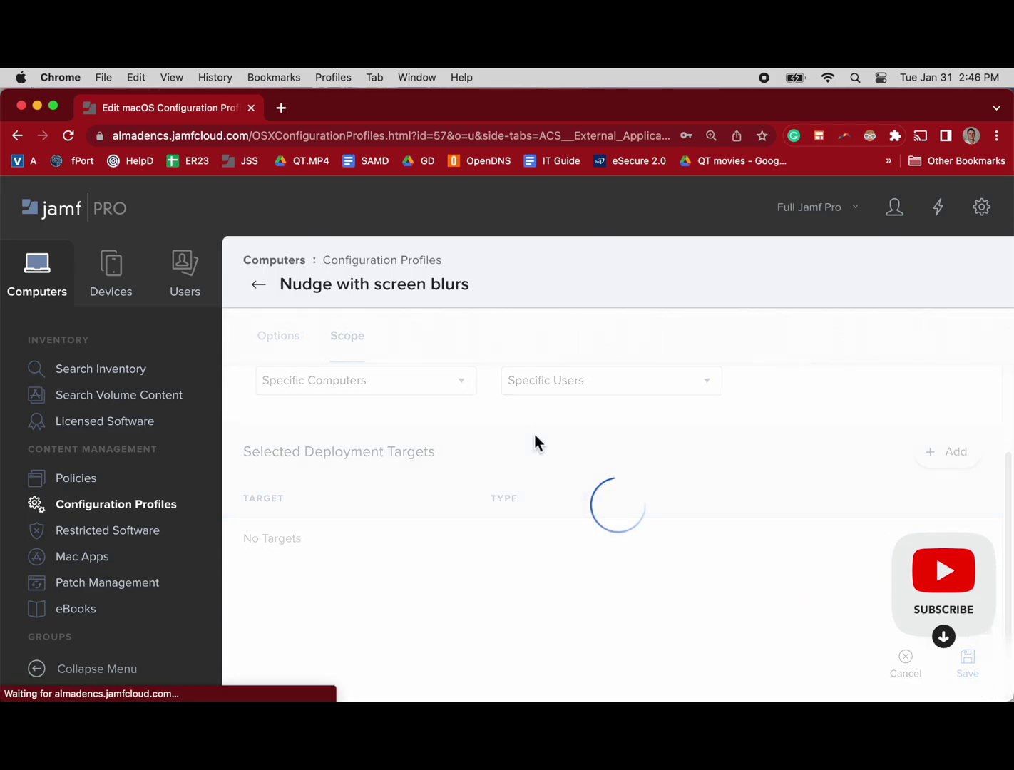
# Step: Return to the configuration profiles list and open the Nudge profile
pyautogui.click(376, 261)
pyautogui.scroll(-5, 428, 535)
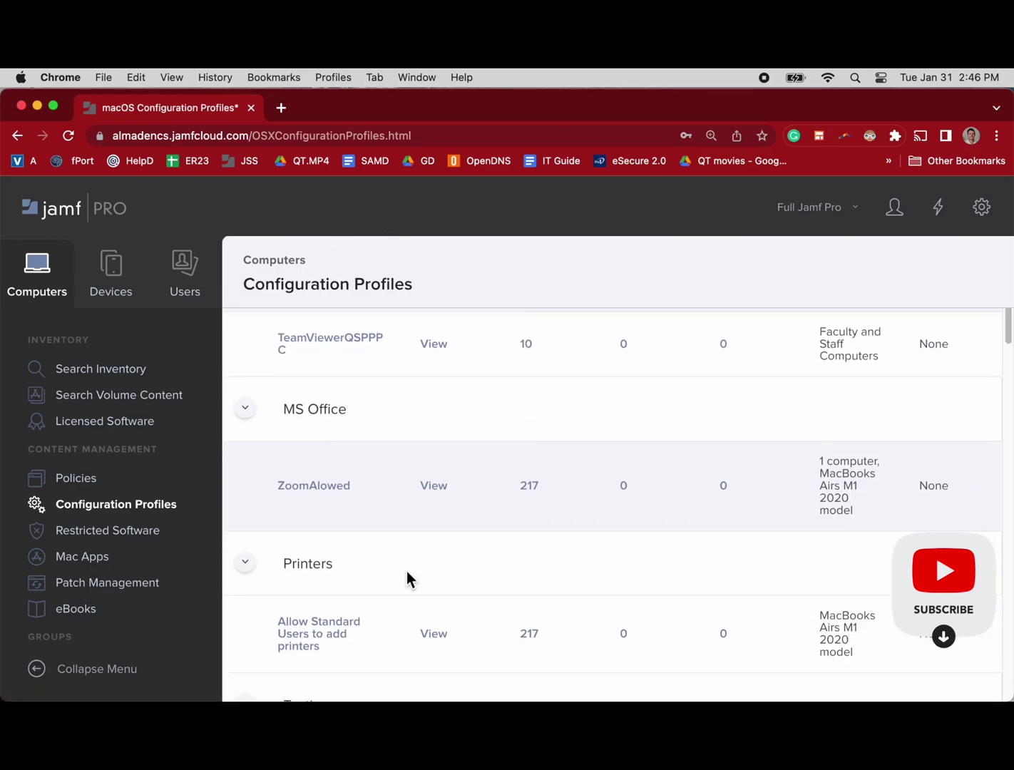
pyautogui.scroll(-10, 407, 572)
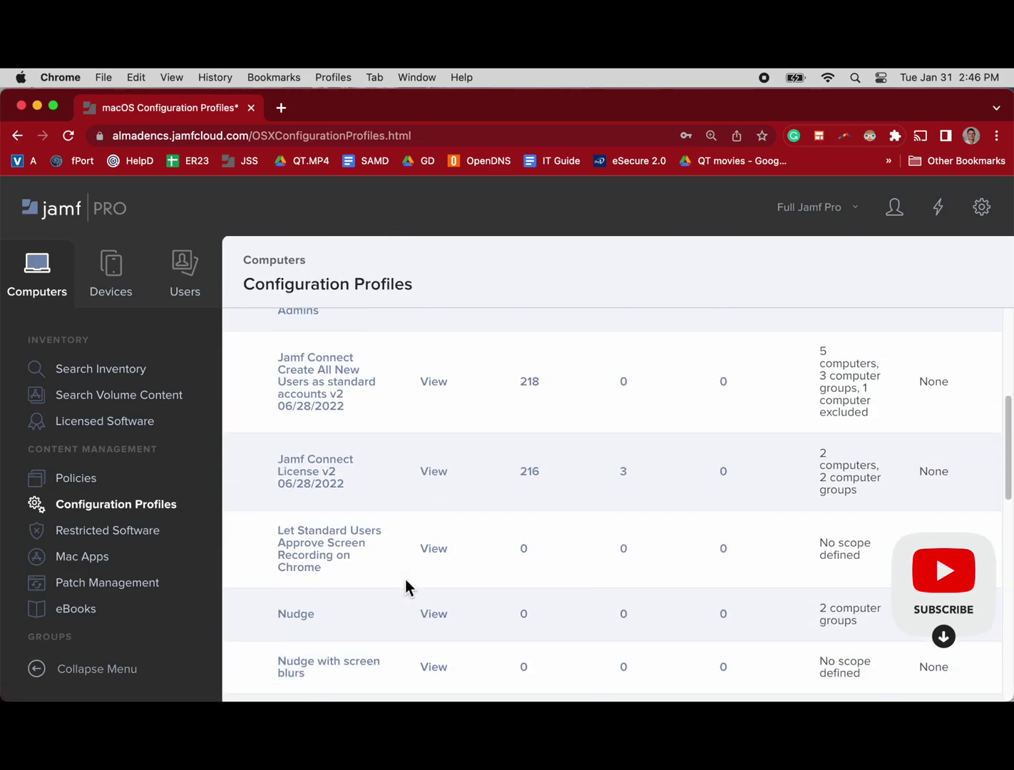
pyautogui.scroll(-4, 362, 517)
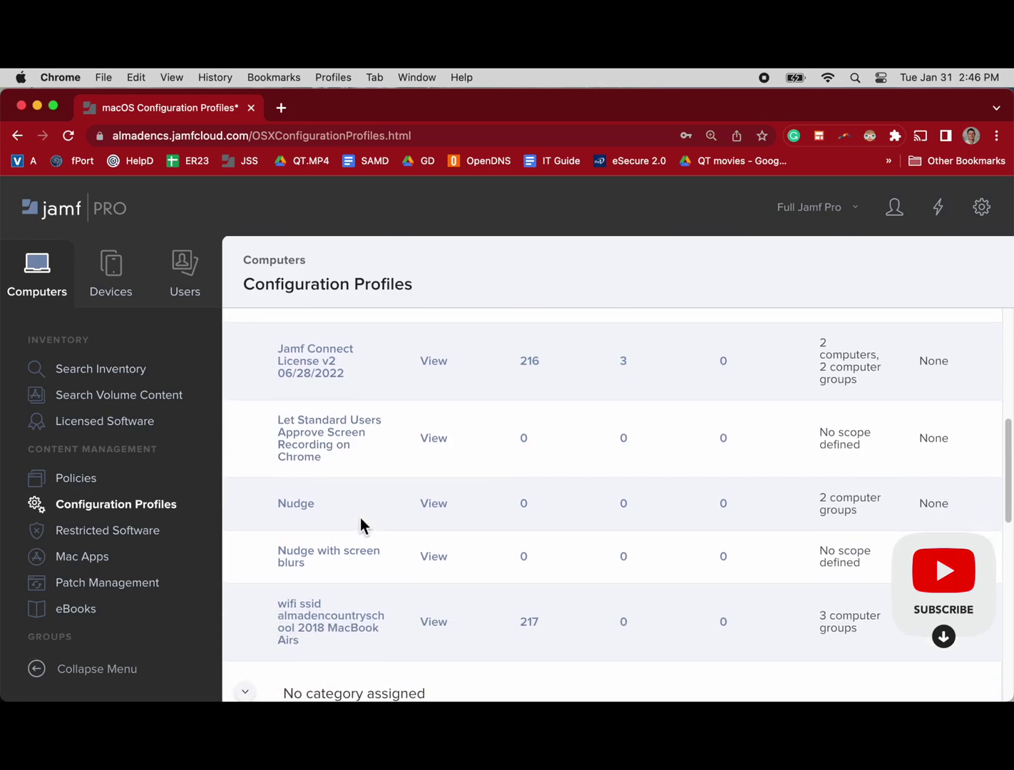
pyautogui.click(309, 505)
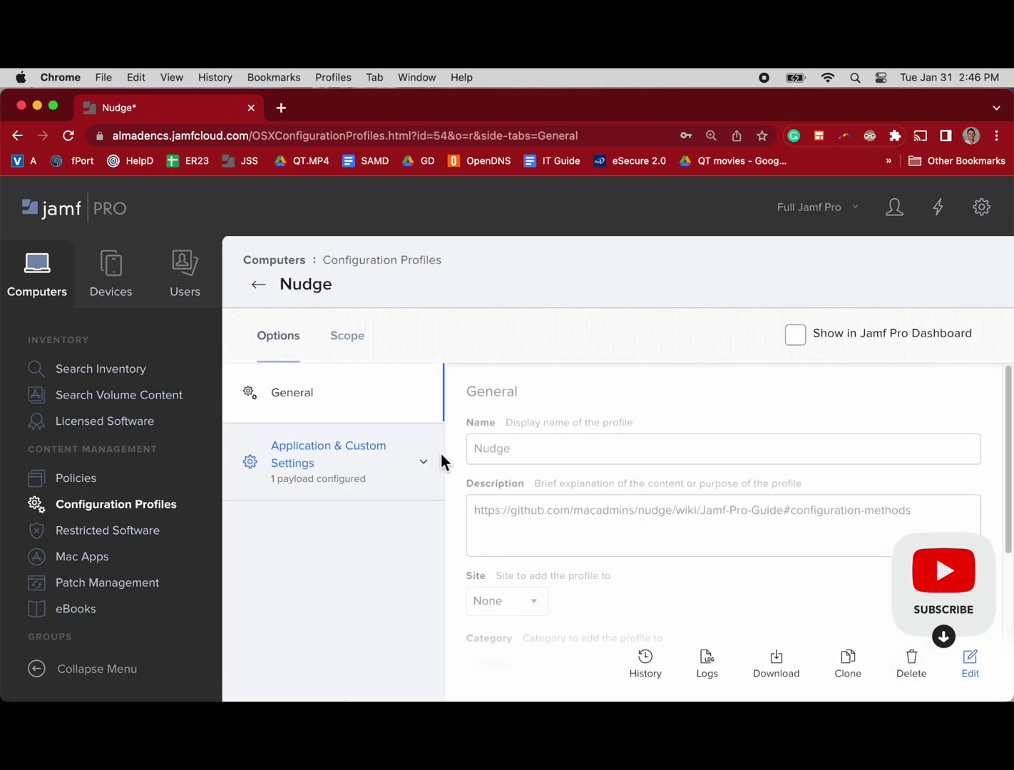
# Step: Put the Nudge profile into edit mode and scroll down to Application & Custom Settings
pyautogui.click(970, 665)
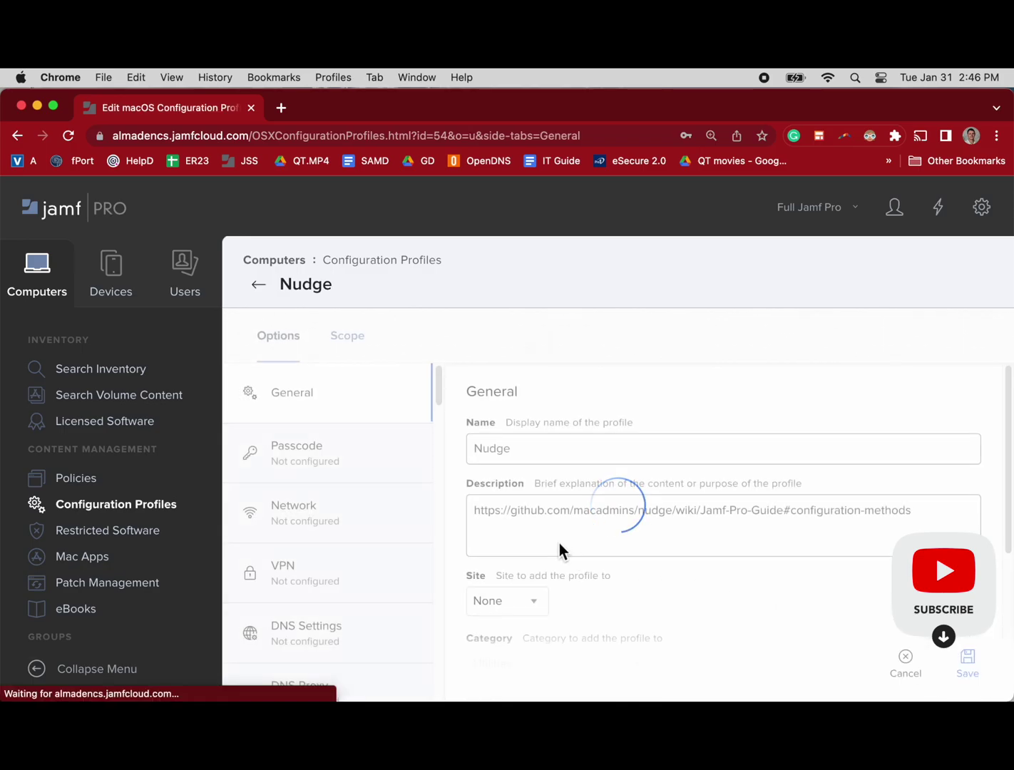
pyautogui.scroll(-5, 535, 577)
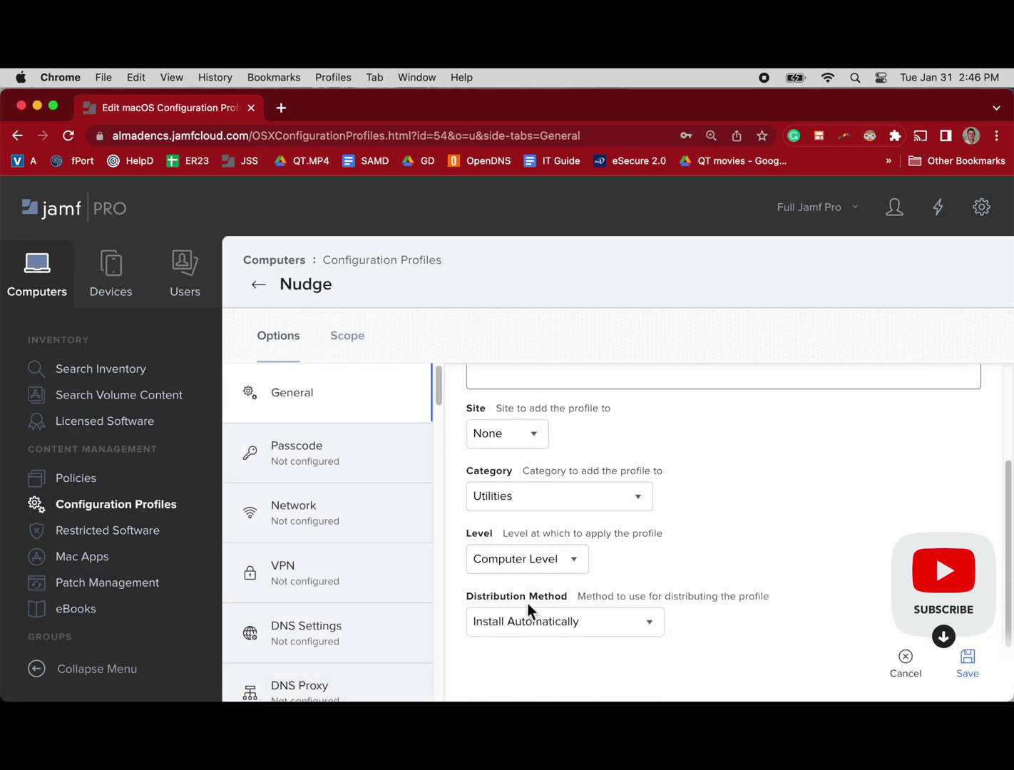
pyautogui.scroll(-2, 504, 586)
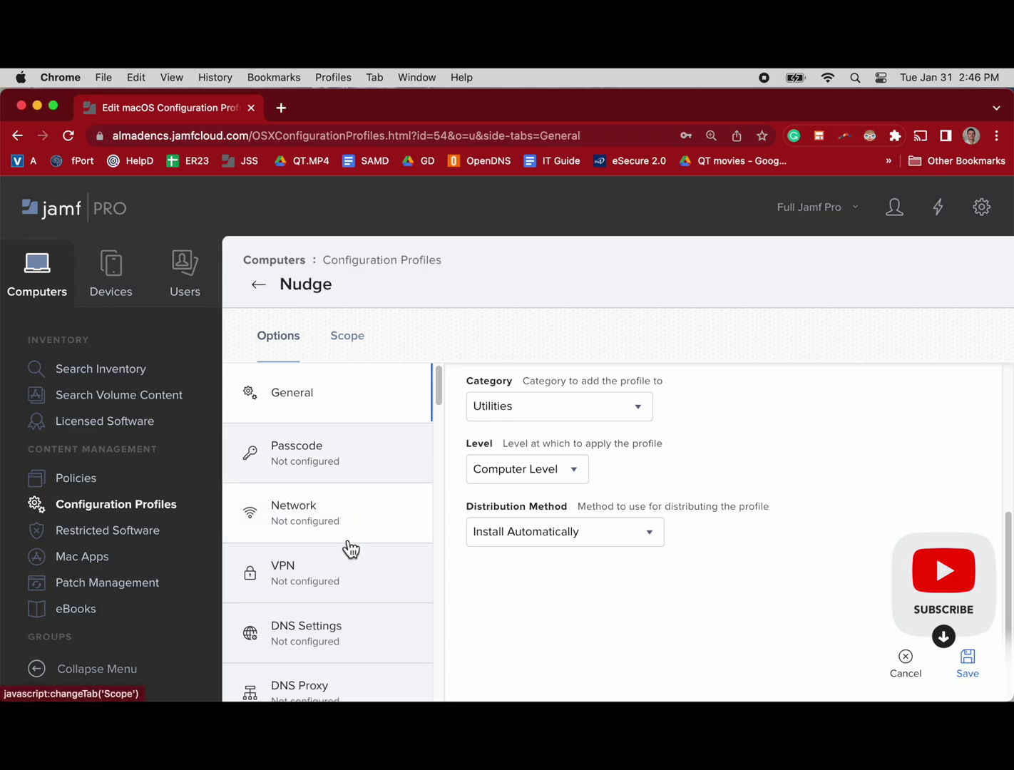
pyautogui.scroll(-10, 347, 553)
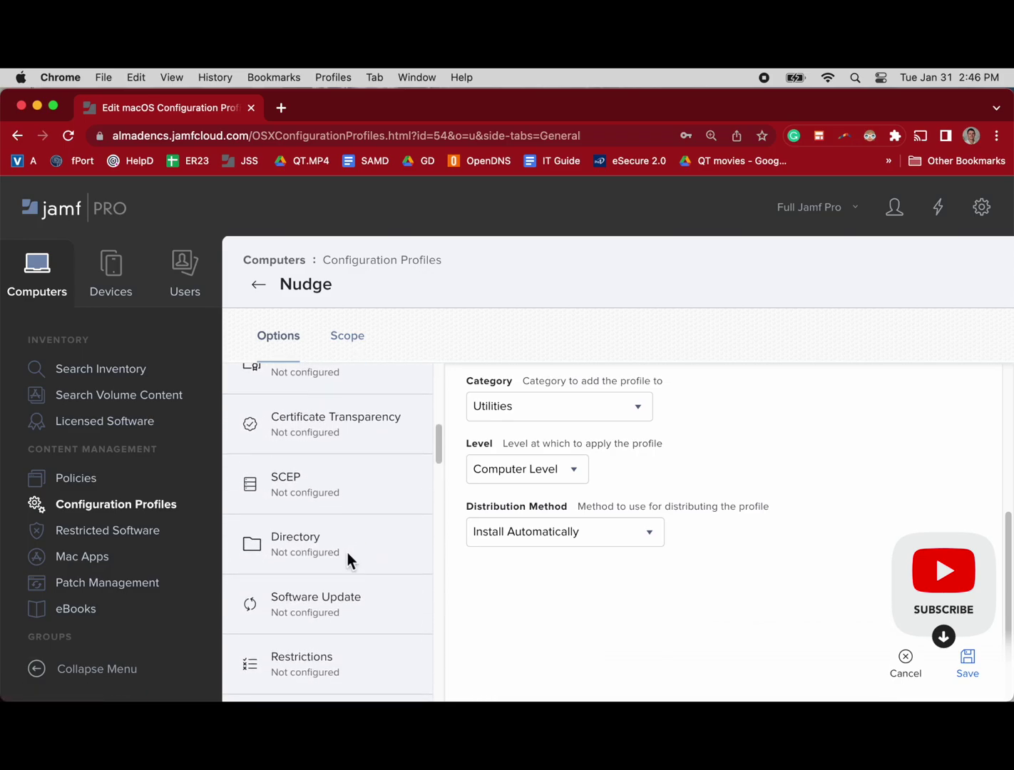
pyautogui.scroll(-3, 352, 564)
pyautogui.scroll(-3, 352, 560)
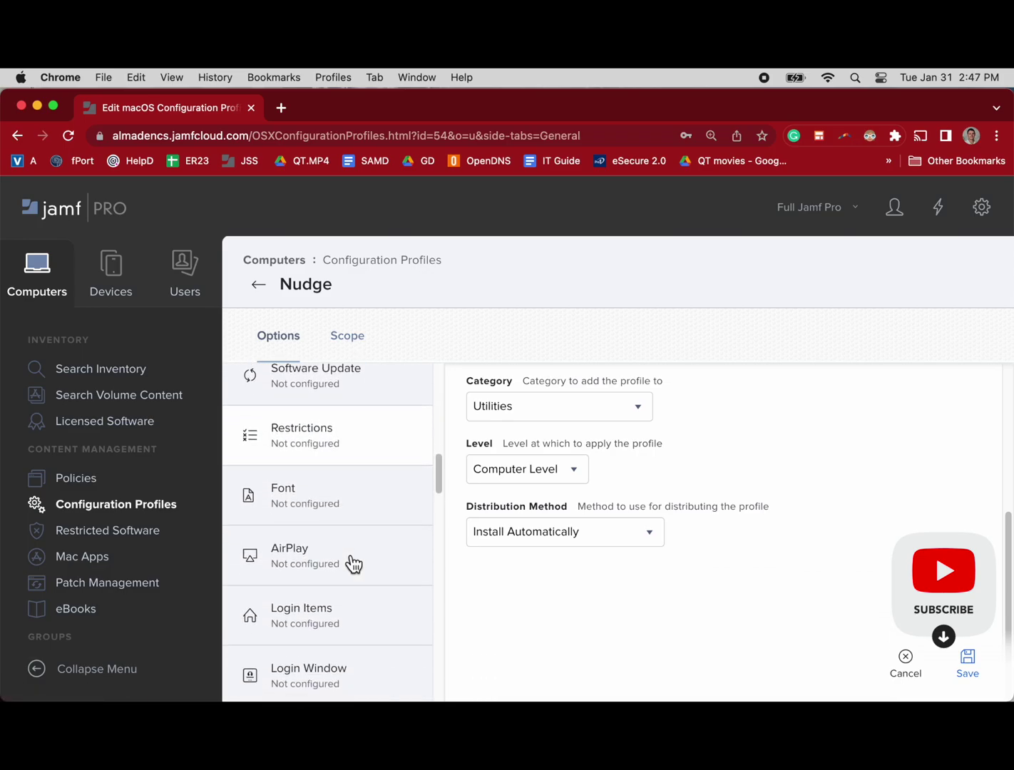
pyautogui.scroll(6, 352, 559)
pyautogui.scroll(5, 361, 531)
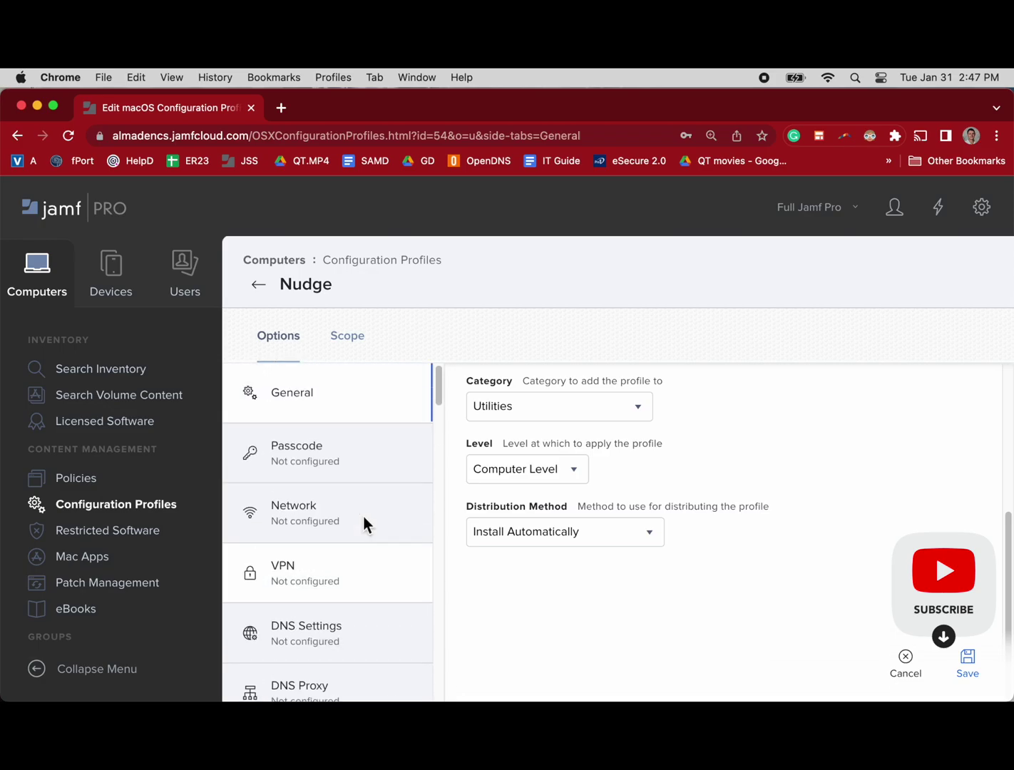
pyautogui.scroll(-10, 358, 475)
pyautogui.scroll(-8, 364, 512)
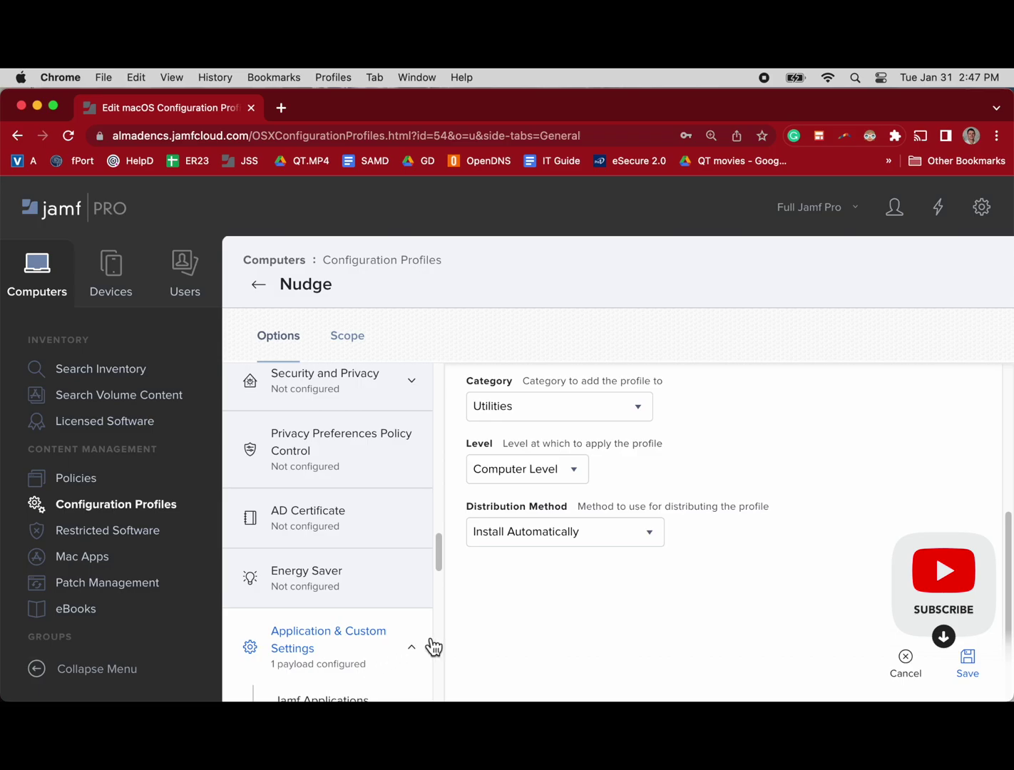
pyautogui.scroll(-4, 427, 649)
# Step: Show the External Applications payload and scroll to the requiredInstallationDate key
pyautogui.click(372, 591)
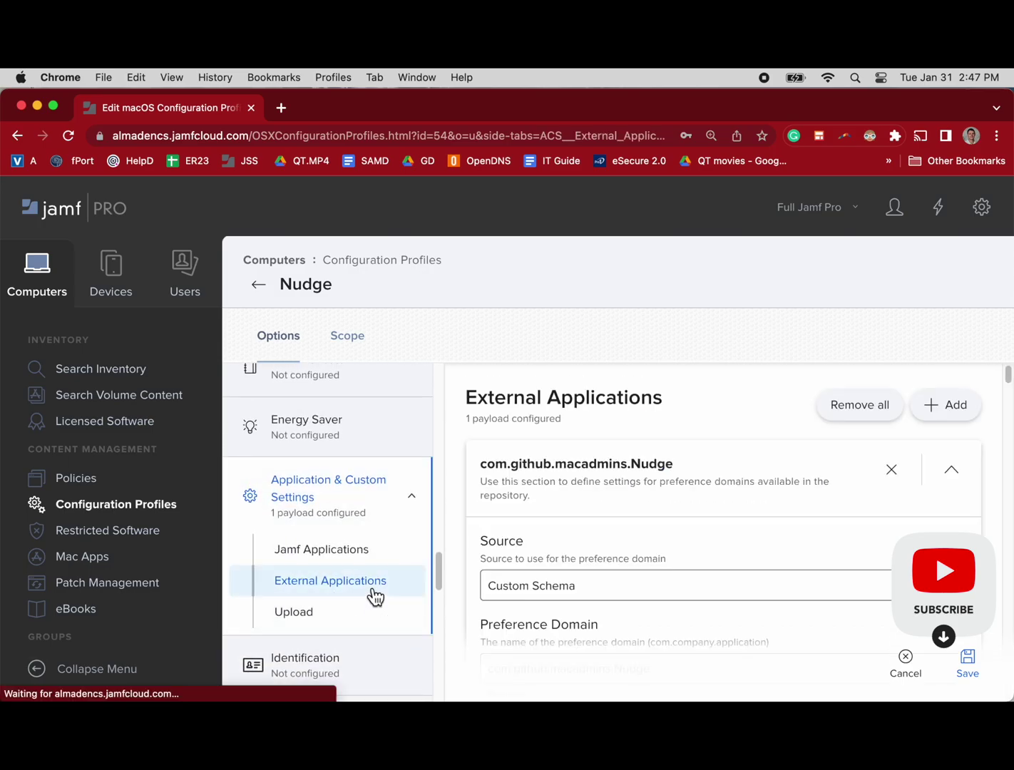
pyautogui.scroll(-5, 579, 599)
pyautogui.scroll(-5, 578, 588)
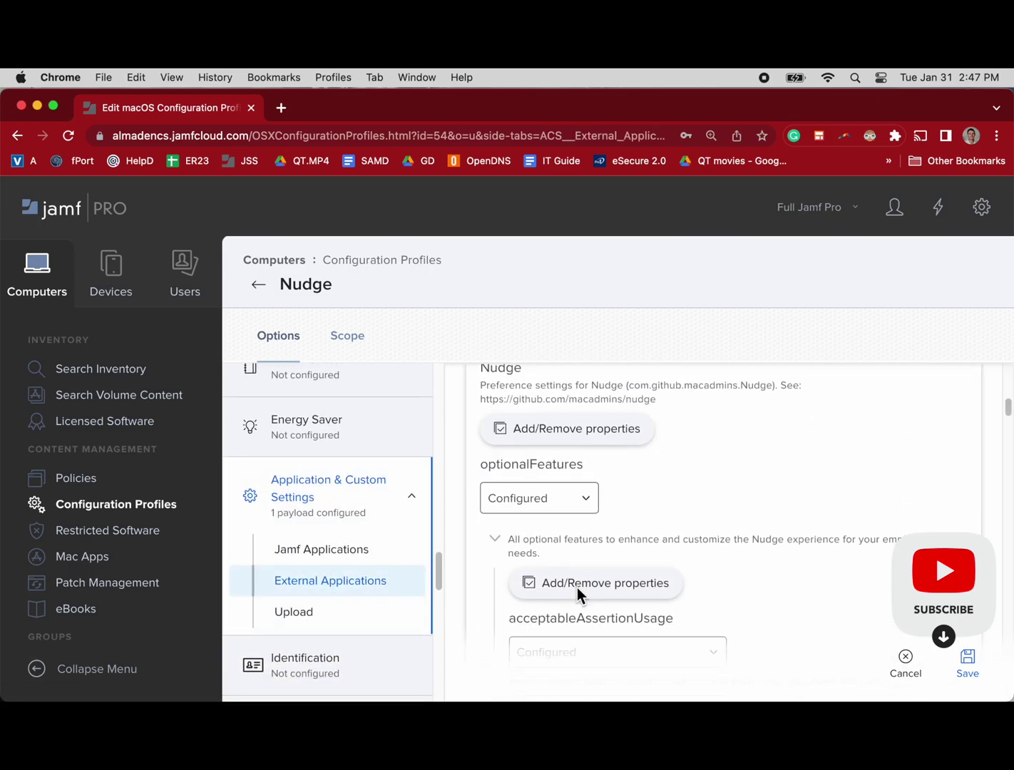
pyautogui.scroll(6, 577, 589)
pyautogui.scroll(-8, 577, 588)
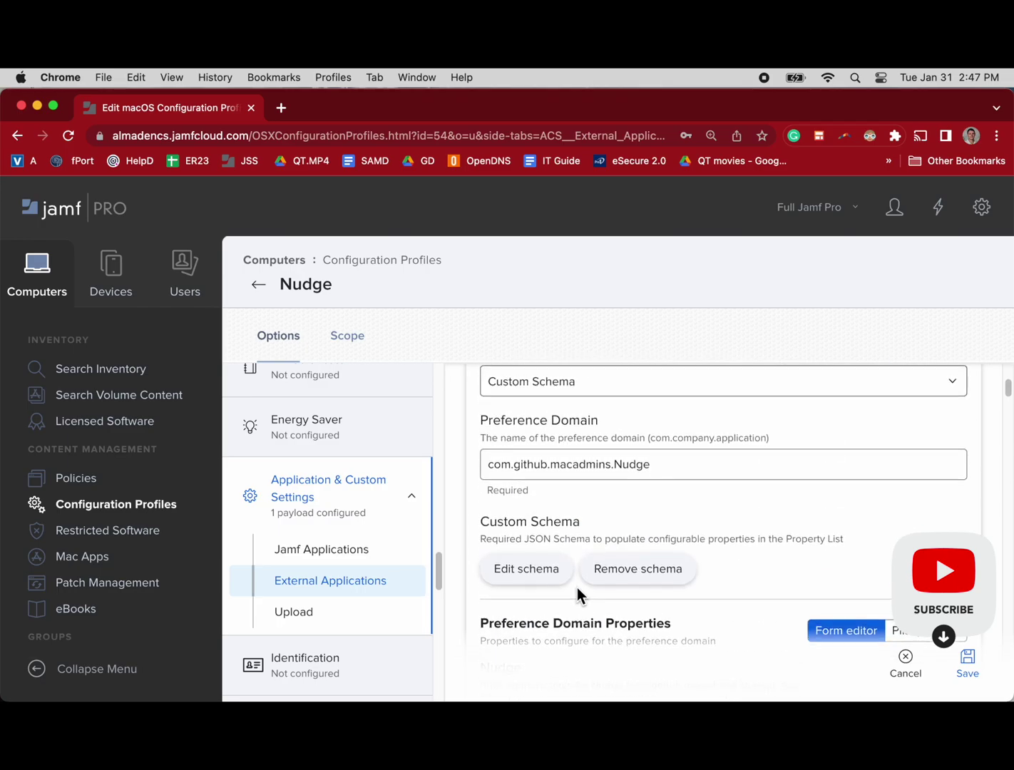
pyautogui.scroll(-6, 577, 588)
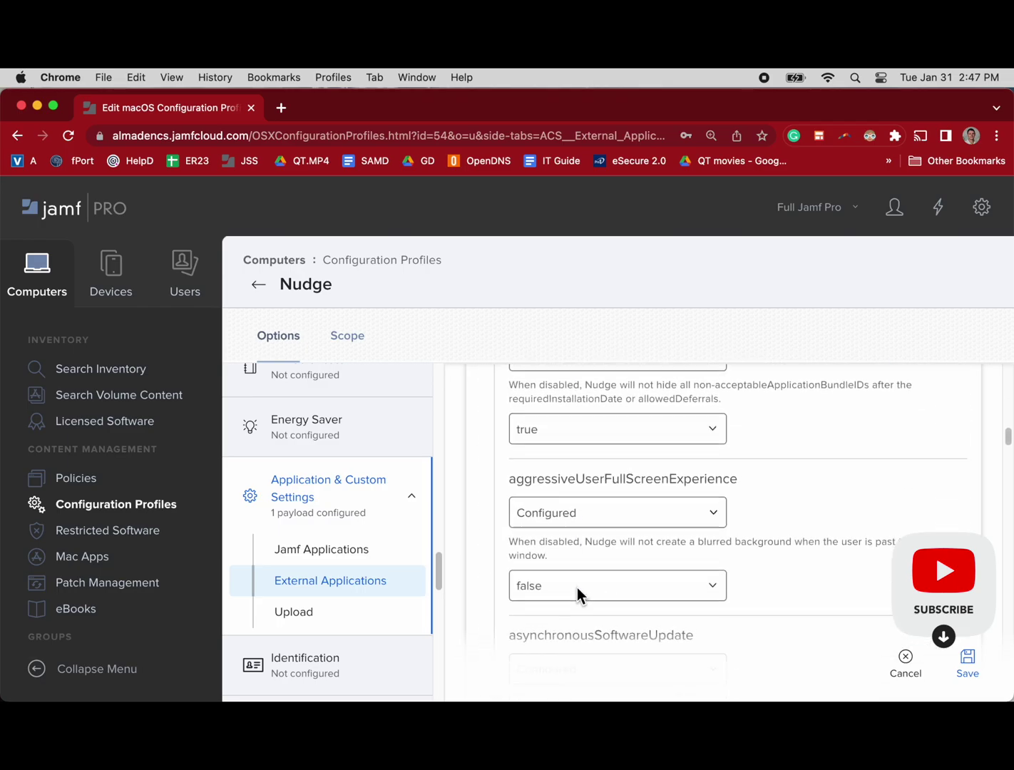
pyautogui.scroll(-6, 577, 588)
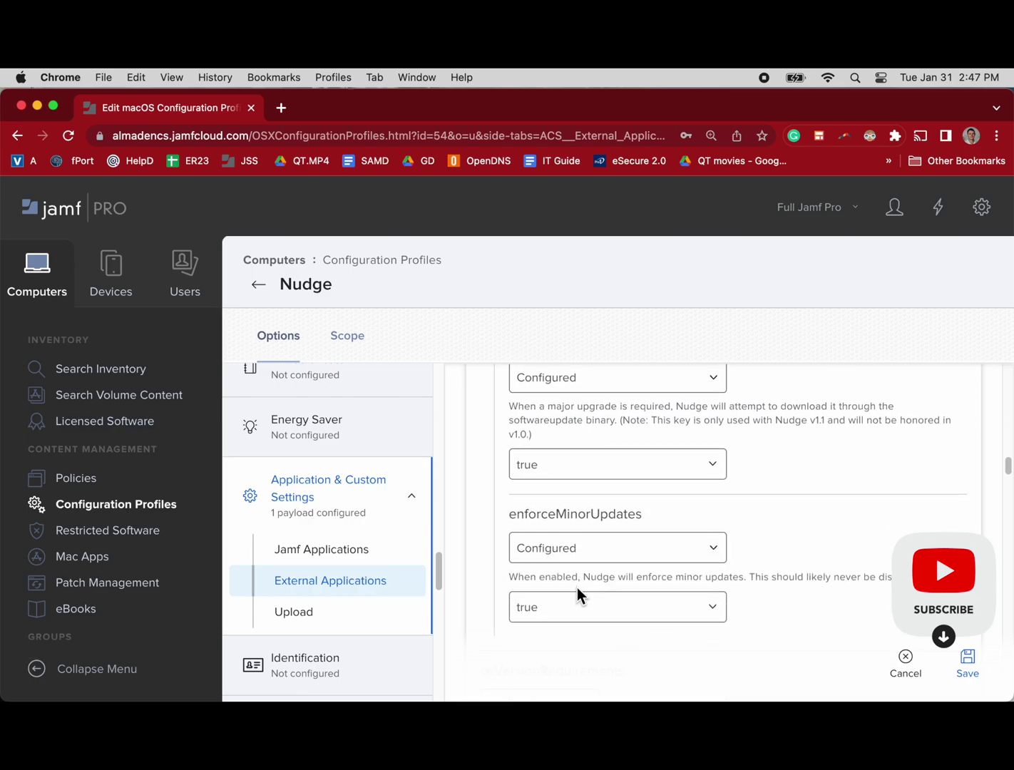
pyautogui.scroll(-3, 577, 590)
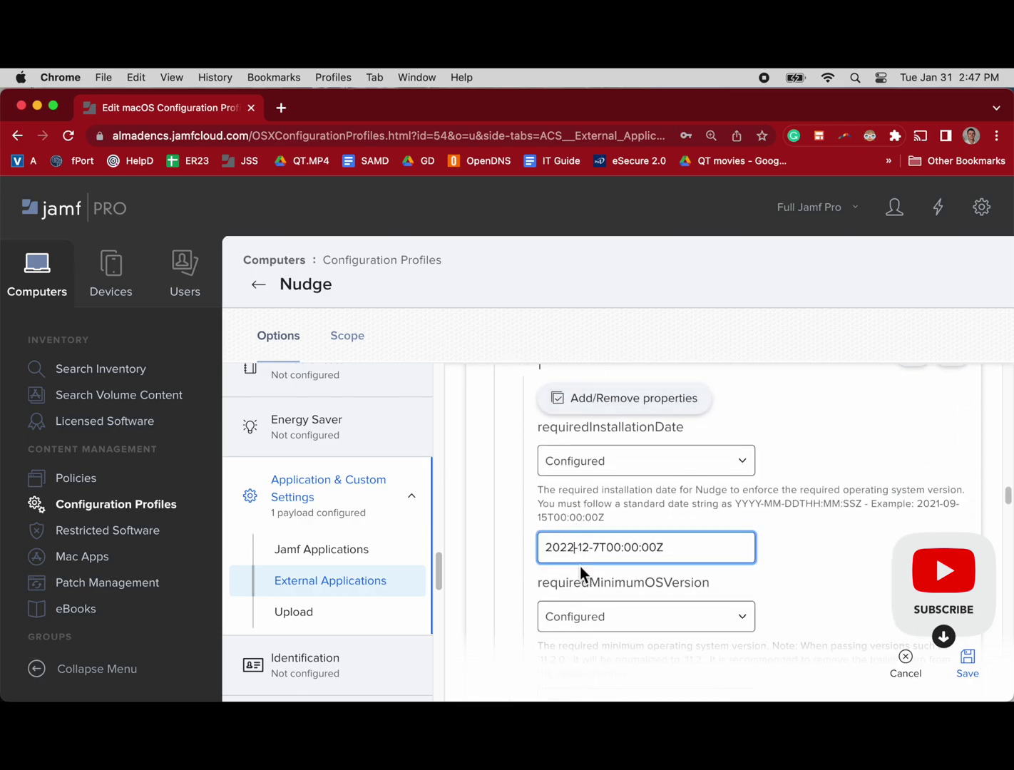
# Step: Change the required installation year from 2022 to 2023, giving 2023-02-21T00:00:00Z
pyautogui.click(578, 546)
pyautogui.press('BackSpace')
pyautogui.write('3-0')
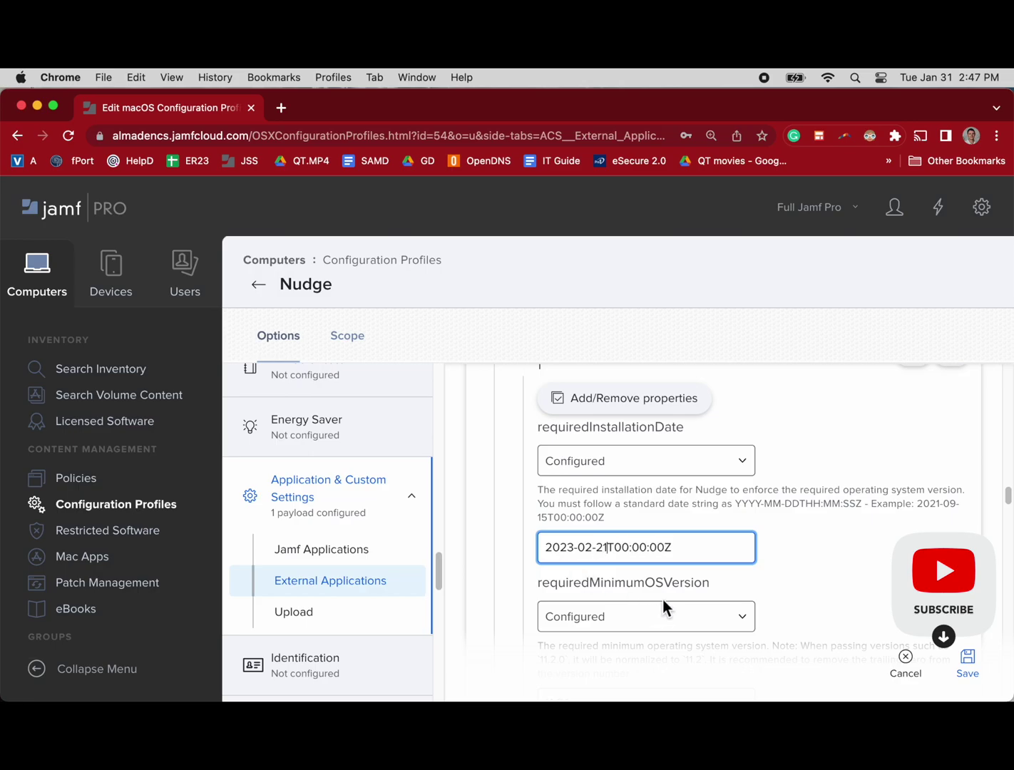
pyautogui.scroll(-3, 662, 604)
pyautogui.scroll(-4, 691, 575)
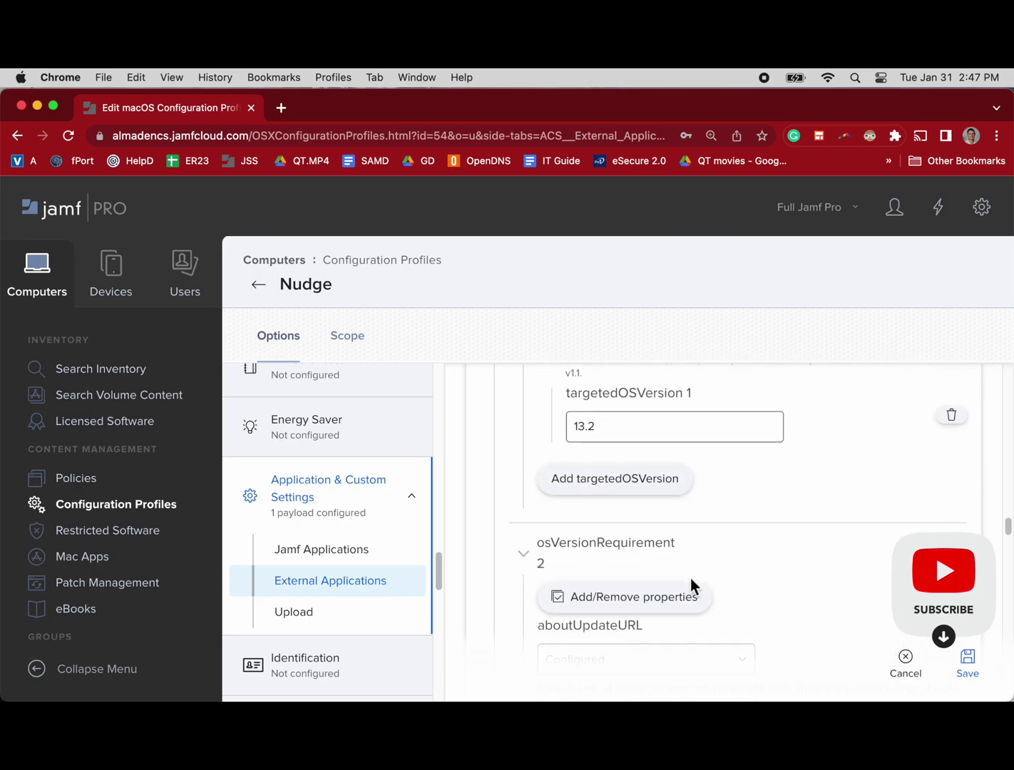
pyautogui.scroll(-10, 733, 566)
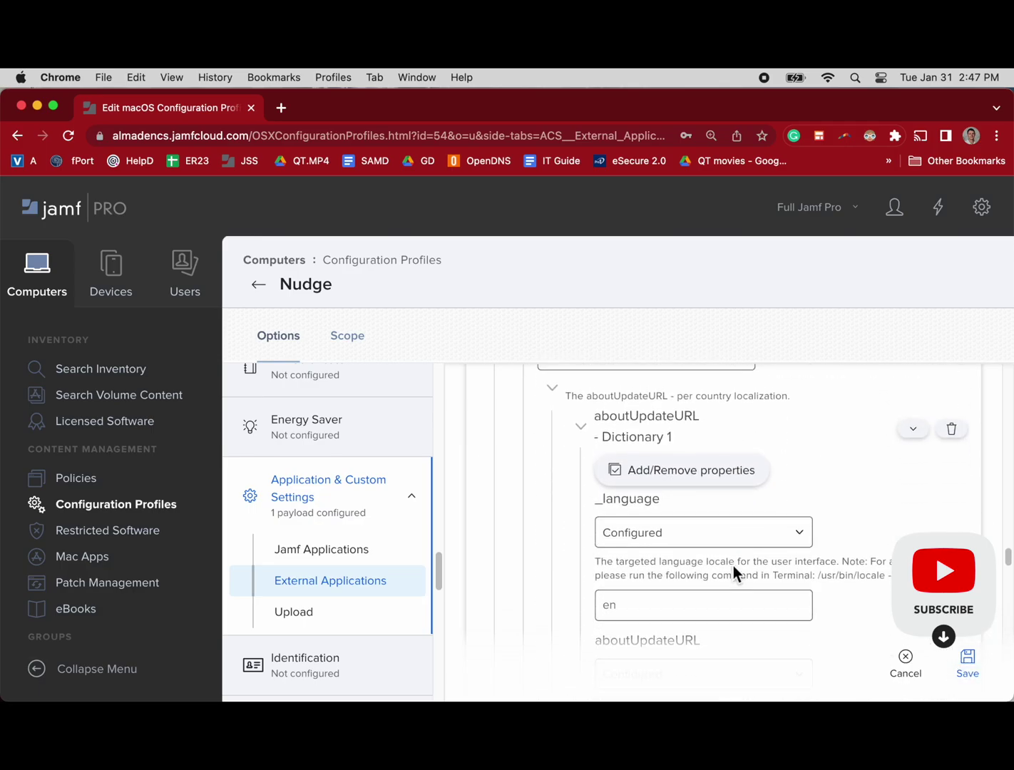
pyautogui.scroll(-8, 733, 566)
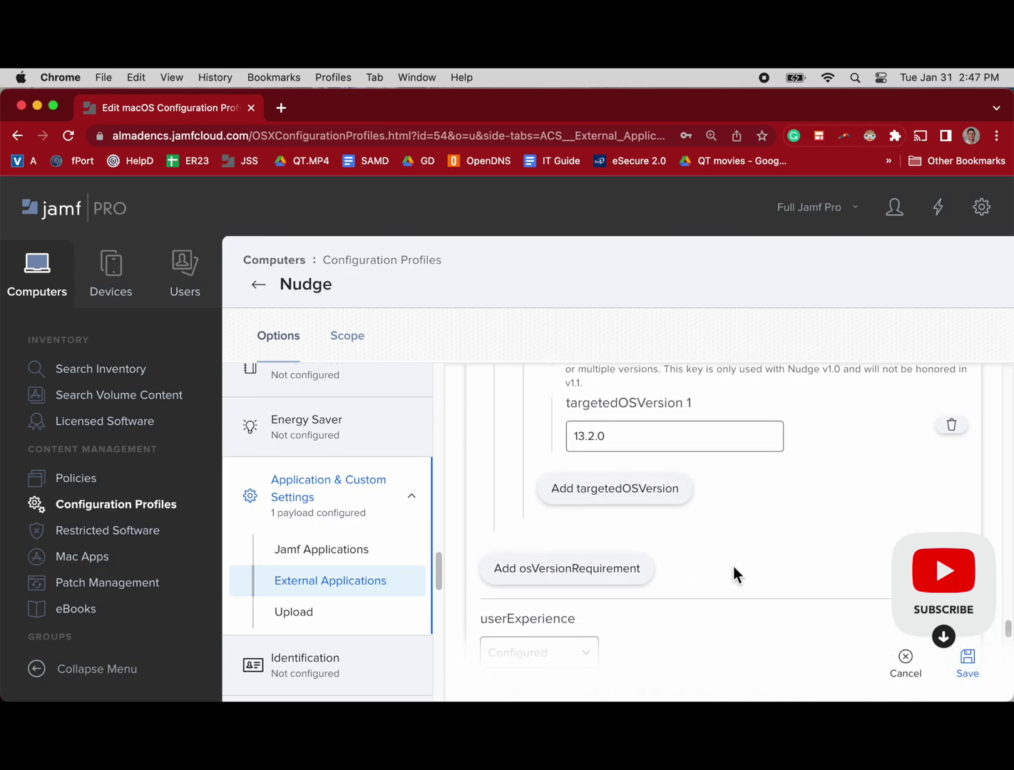
pyautogui.scroll(-10, 806, 602)
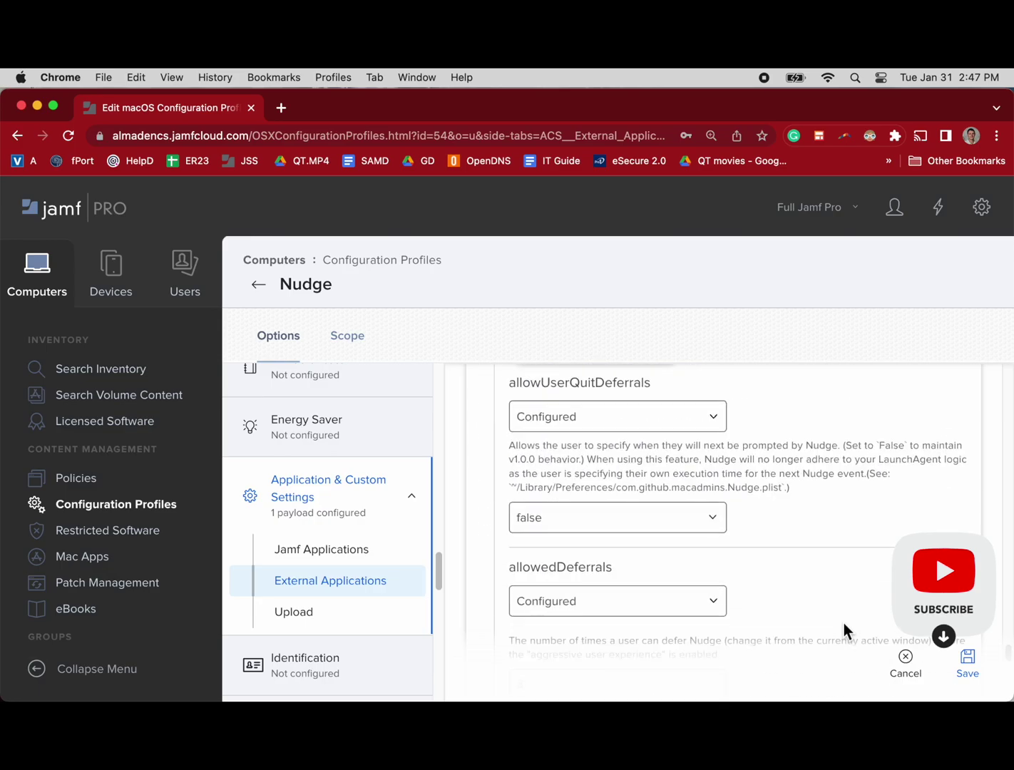